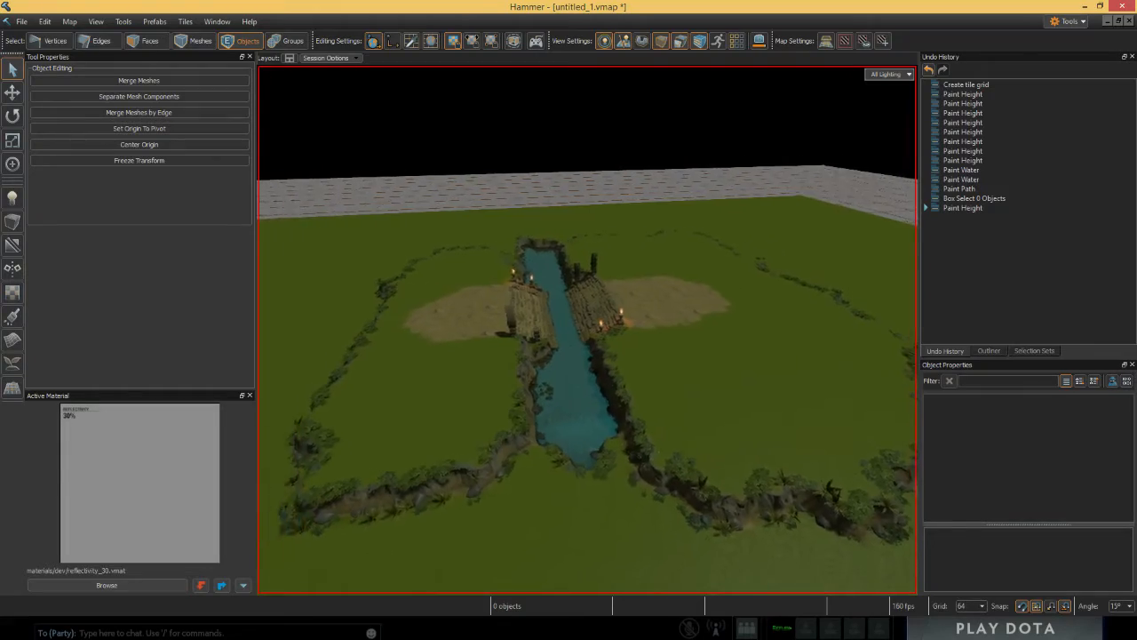
Step: Examine the map's terrain, river and ramps from several viewpoints
{"action": "key", "text": "a"}
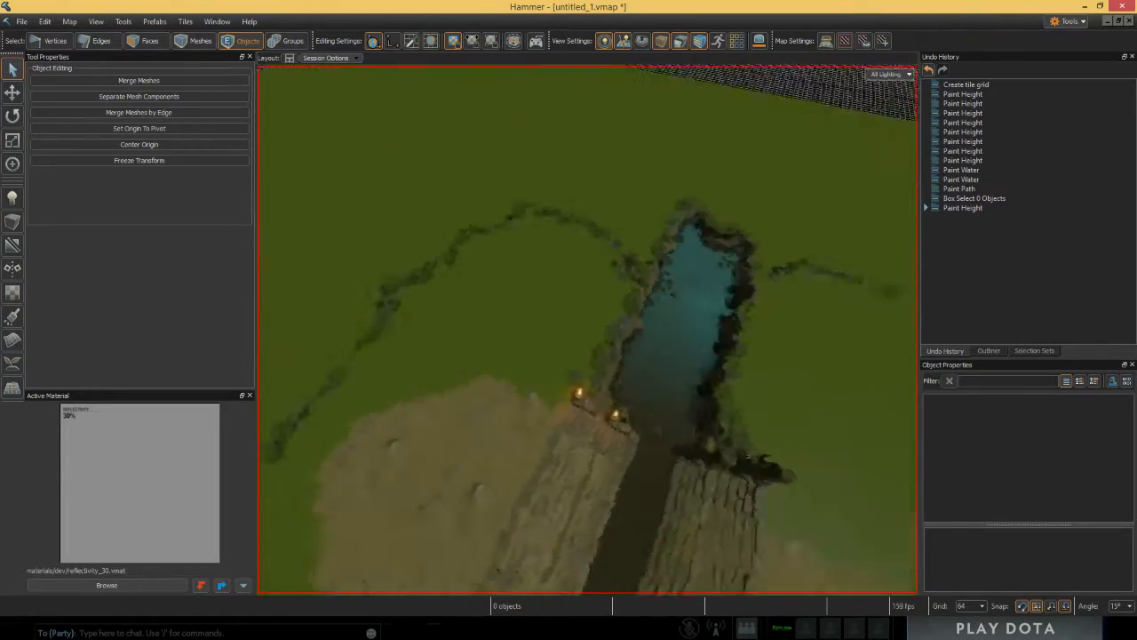
{"action": "key", "text": "d"}
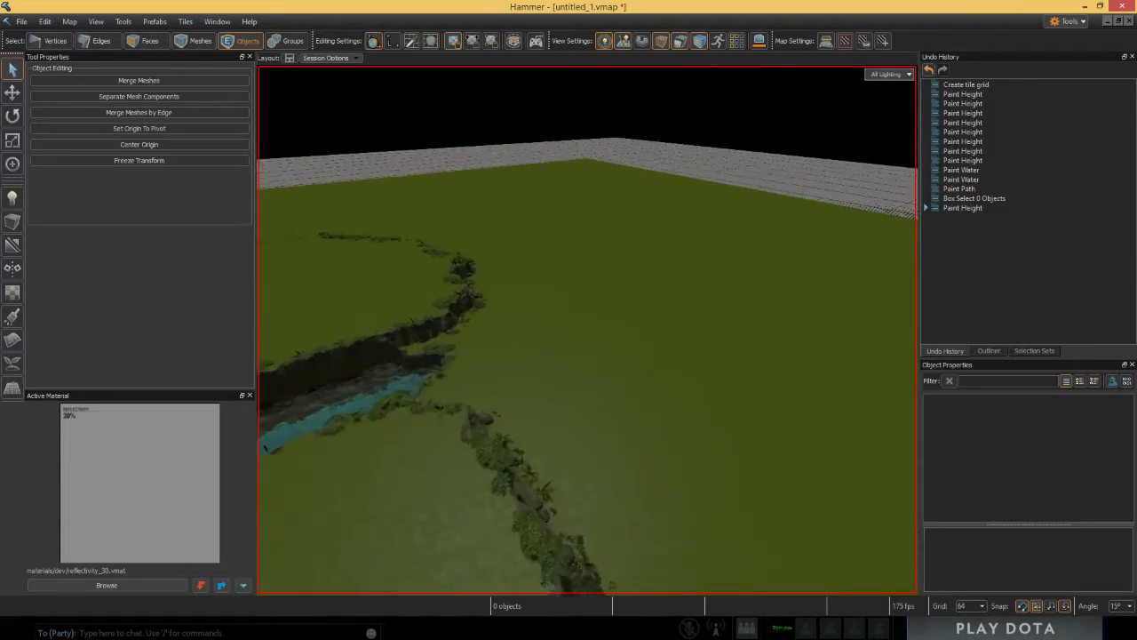
{"action": "right_click_drag", "start_coordinate": [551, 235], "coordinate": [453, 239]}
{"action": "key", "text": "s"}
{"action": "key", "text": "d"}
{"action": "right_click_drag", "start_coordinate": [497, 330], "coordinate": [524, 266]}
{"action": "key", "text": "a"}
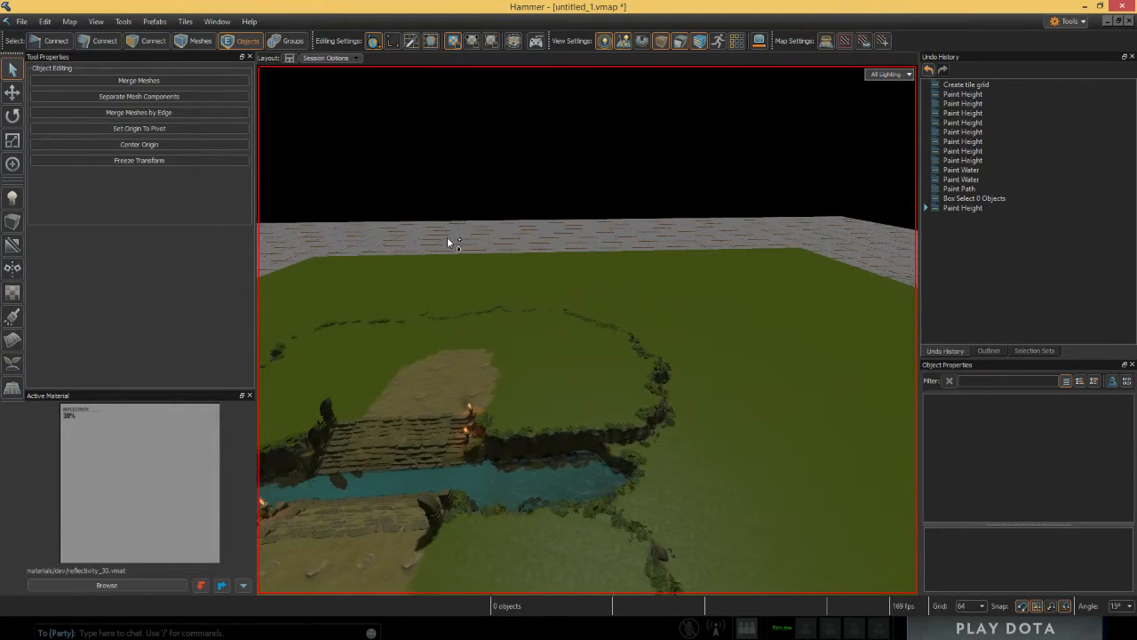
Step: Activate the Tile Editor and inspect the river channel, dirt paths and surrounding cliffs
{"action": "key", "text": "shift+g"}
{"action": "key", "text": "s"}
{"action": "right_click_drag", "start_coordinate": [447, 242], "coordinate": [393, 272]}
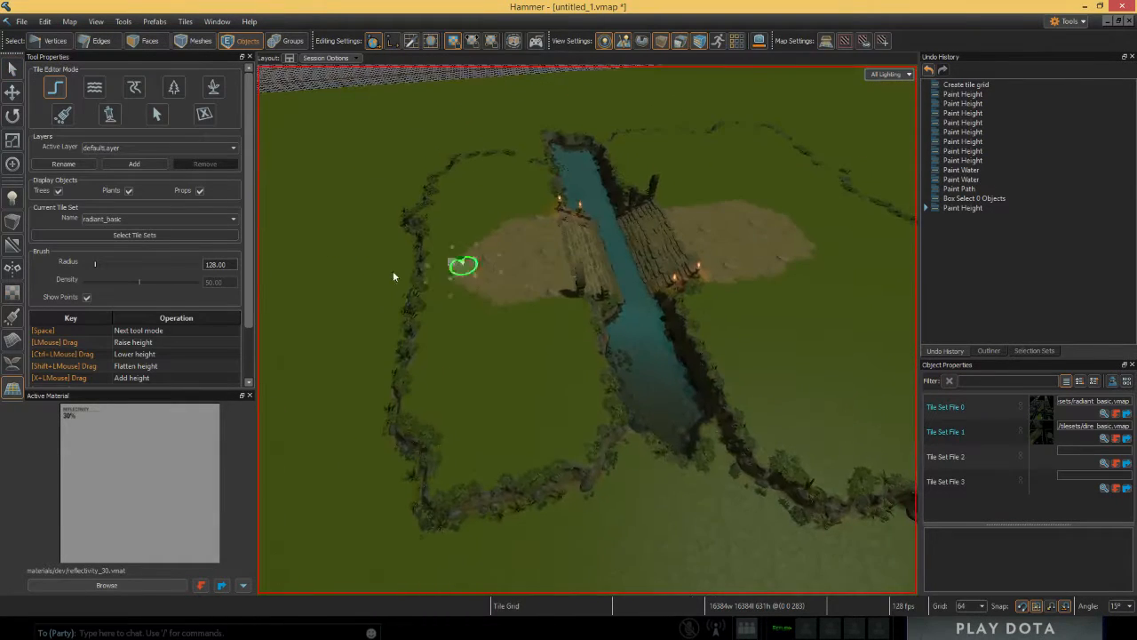
{"action": "scroll", "coordinate": [219, 326], "scroll_direction": "down", "scroll_amount": 2}
{"action": "scroll", "coordinate": [219, 325], "scroll_direction": "up", "scroll_amount": 2}
{"action": "right_click_drag", "start_coordinate": [494, 233], "coordinate": [412, 152]}
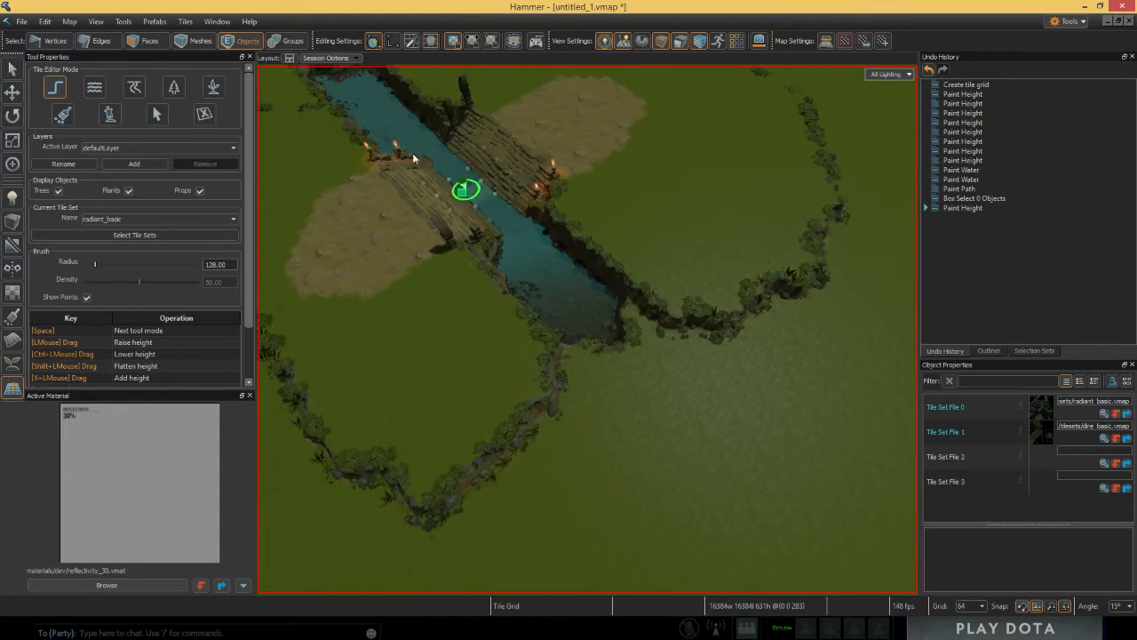
{"action": "right_click_drag", "start_coordinate": [660, 208], "coordinate": [656, 207]}
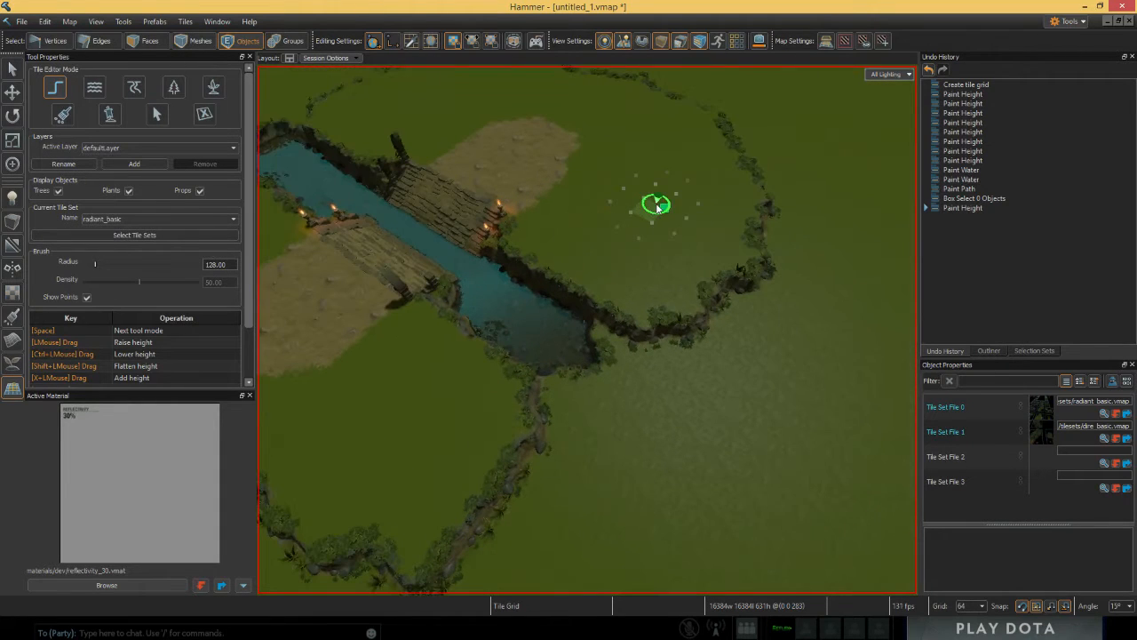
{"action": "right_click_drag", "start_coordinate": [584, 266], "coordinate": [458, 236]}
{"action": "key", "text": "w"}
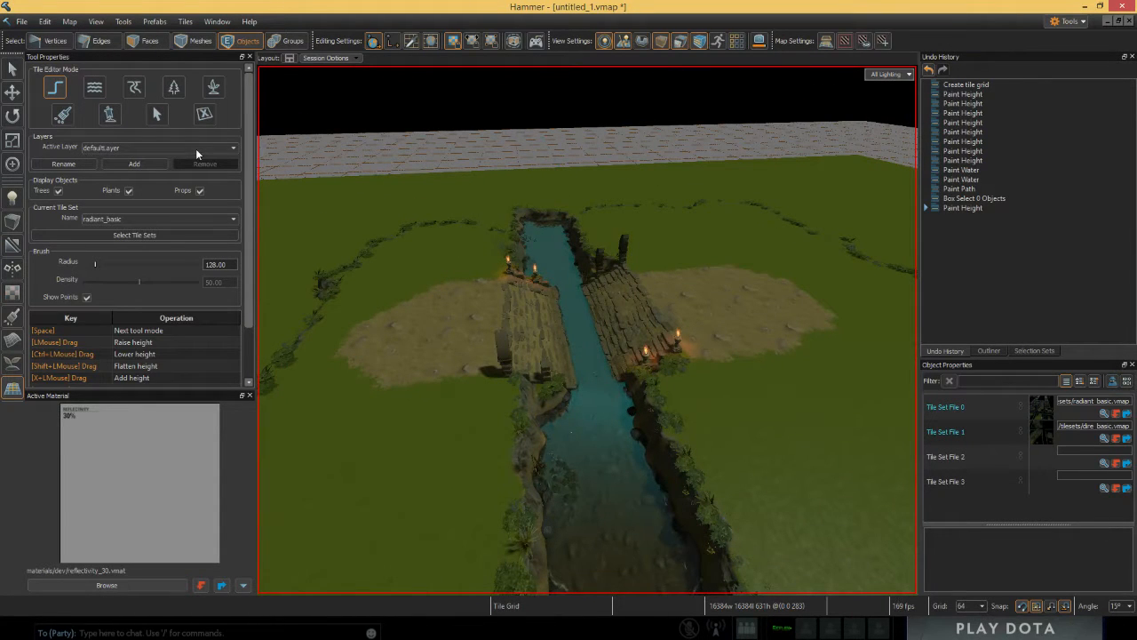
{"action": "right_click_drag", "start_coordinate": [503, 181], "coordinate": [513, 222]}
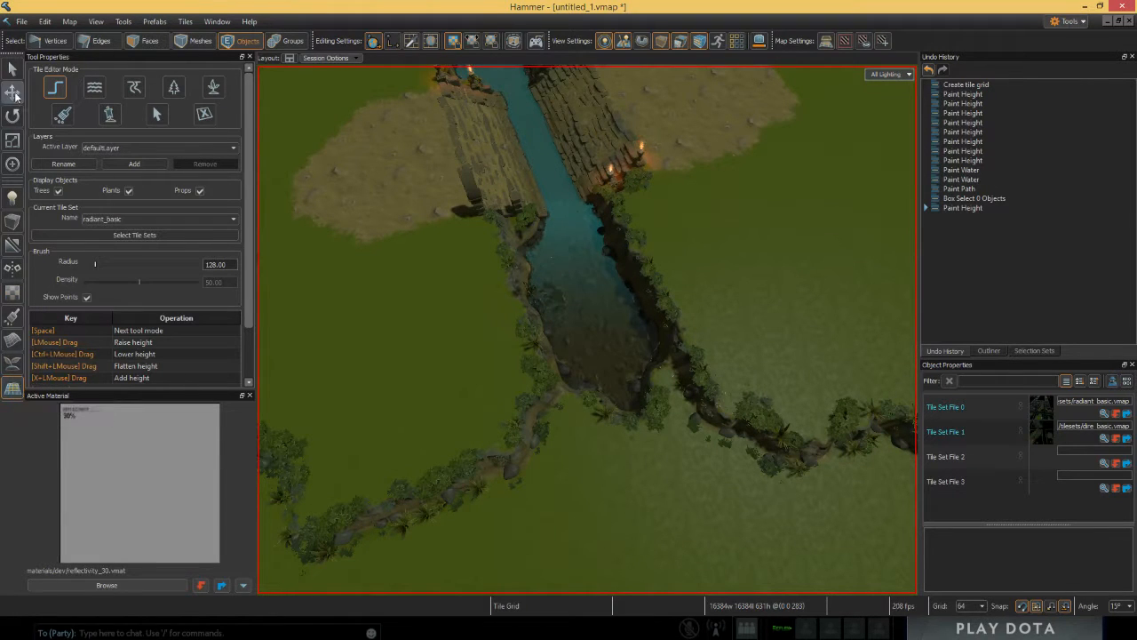
{"action": "right_click_drag", "start_coordinate": [353, 399], "coordinate": [463, 167]}
Step: Activate the Selection tool and examine the outer cliffs and both ramps across the river
{"action": "left_click", "coordinate": [13, 73]}
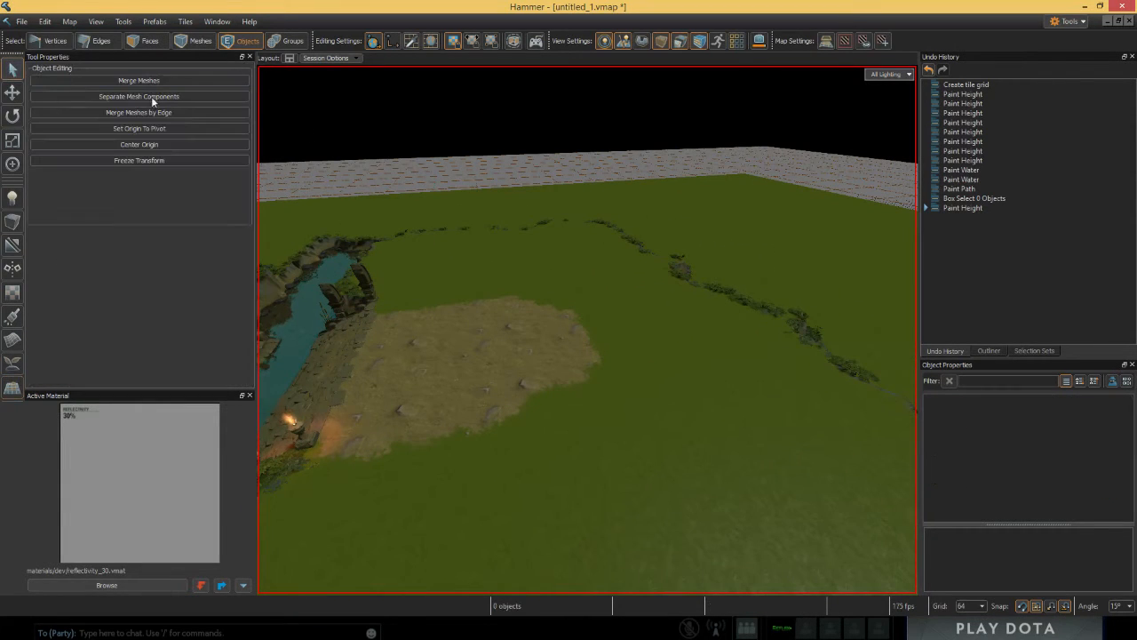
{"action": "right_click_drag", "start_coordinate": [391, 169], "coordinate": [60, 108]}
{"action": "right_click_drag", "start_coordinate": [275, 124], "coordinate": [293, 145]}
{"action": "left_click_drag", "start_coordinate": [291, 380], "coordinate": [289, 379]}
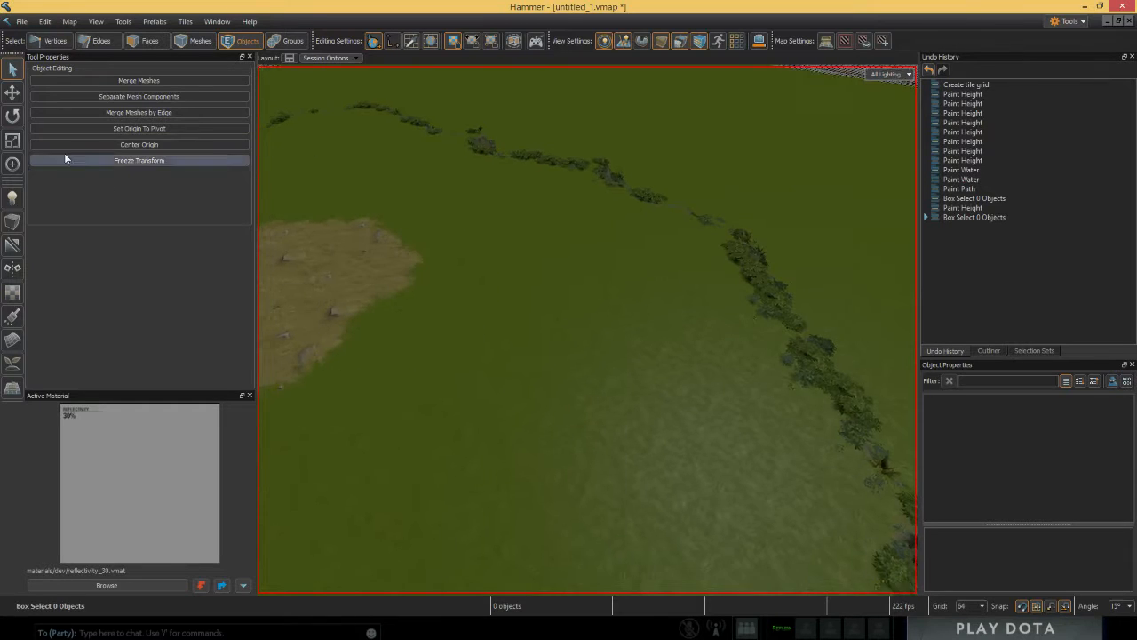
{"action": "key", "text": "s"}
{"action": "key", "text": "s"}
{"action": "right_click_drag", "start_coordinate": [431, 216], "coordinate": [346, 216]}
{"action": "left_click", "coordinate": [827, 404]}
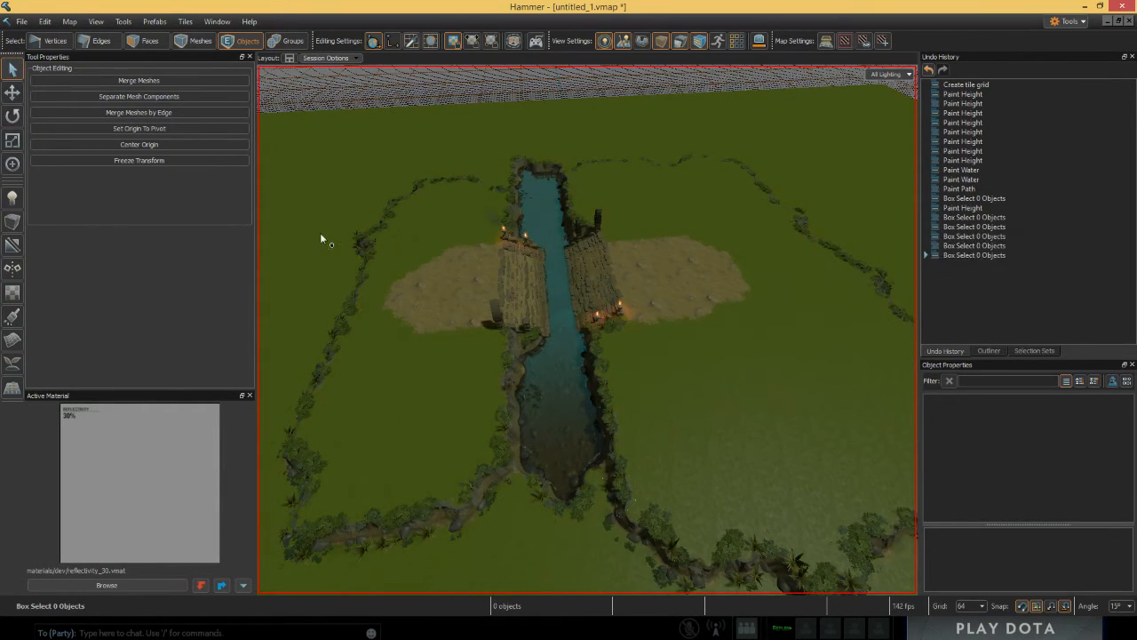
{"action": "key", "text": "w"}
{"action": "right_click_drag", "start_coordinate": [766, 370], "coordinate": [794, 373]}
{"action": "key", "text": "d"}
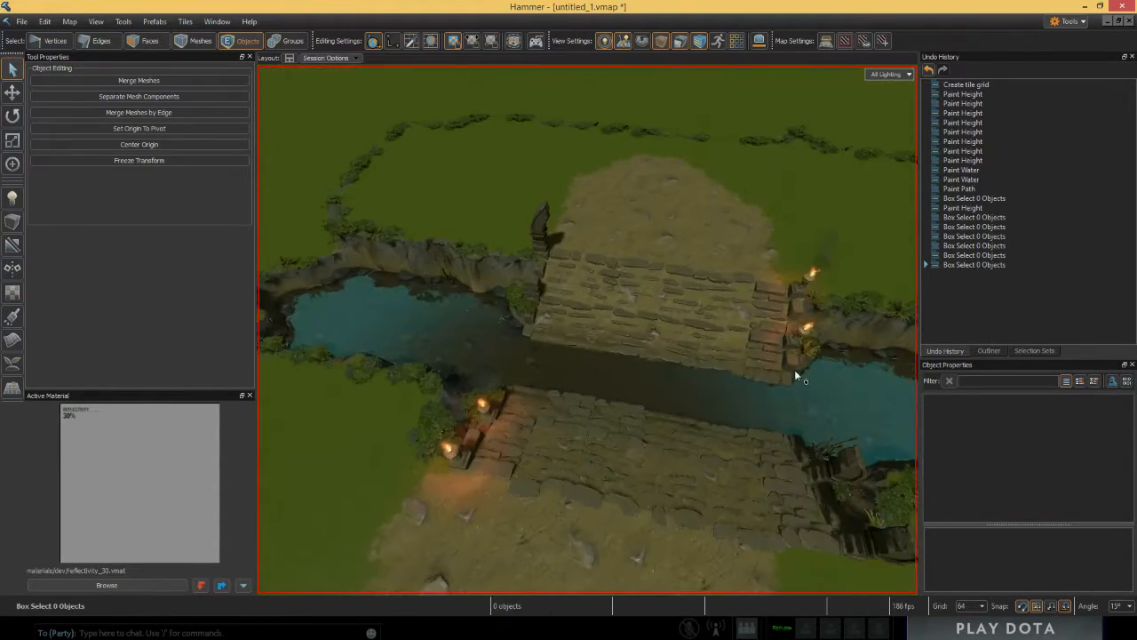
Step: In the Tile Editor's select mode, select the ramp's corner tile beside the cliff and cycle its corner ornament through three detail variations
{"action": "key", "text": "shift+g"}
{"action": "key", "text": "w"}
{"action": "right_click_drag", "start_coordinate": [566, 261], "coordinate": [429, 216]}
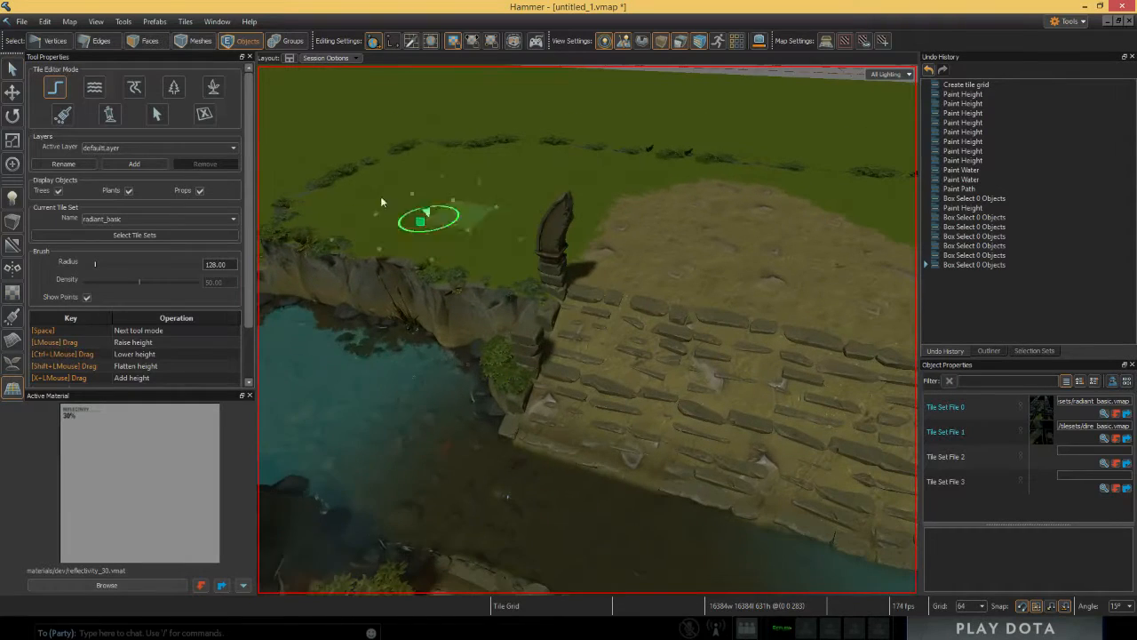
{"action": "left_click", "coordinate": [158, 114]}
{"action": "left_click", "coordinate": [607, 308]}
{"action": "left_click", "coordinate": [558, 283]}
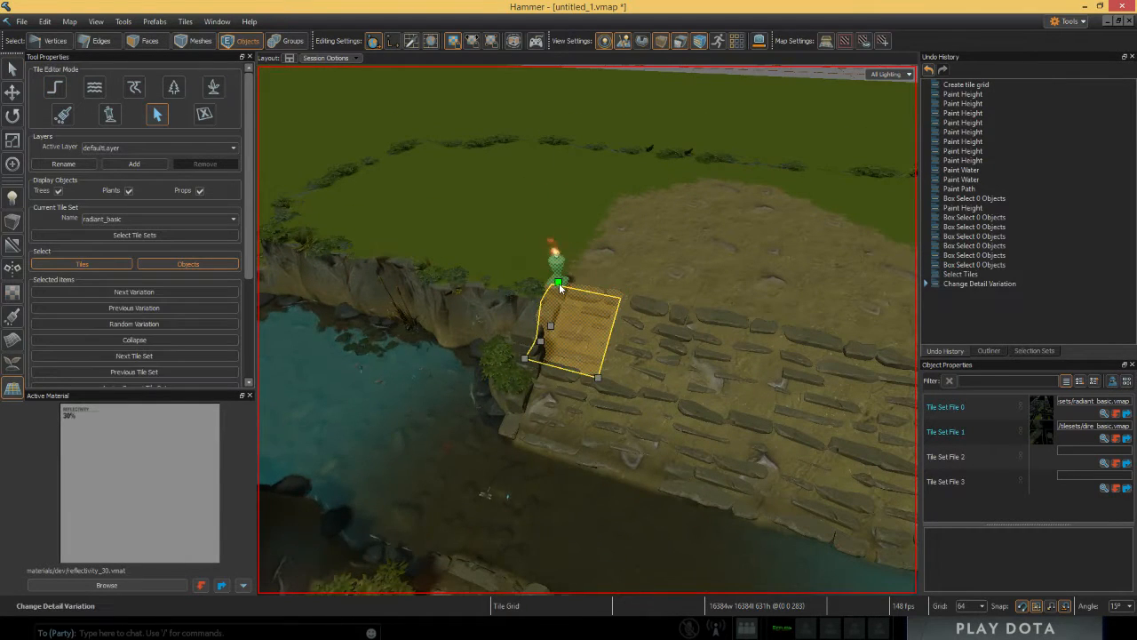
{"action": "left_click", "coordinate": [559, 282]}
{"action": "left_click", "coordinate": [559, 283]}
Step: Return to the Selection tool and inspect the edited ramp corner and the land on both riverbanks
{"action": "left_click", "coordinate": [12, 69]}
{"action": "left_click", "coordinate": [638, 159]}
{"action": "right_click_drag", "start_coordinate": [639, 159], "coordinate": [729, 248]}
{"action": "left_click_drag", "start_coordinate": [639, 159], "coordinate": [447, 305]}
{"action": "right_click_drag", "start_coordinate": [448, 305], "coordinate": [439, 266]}
{"action": "double_click", "coordinate": [534, 485]}
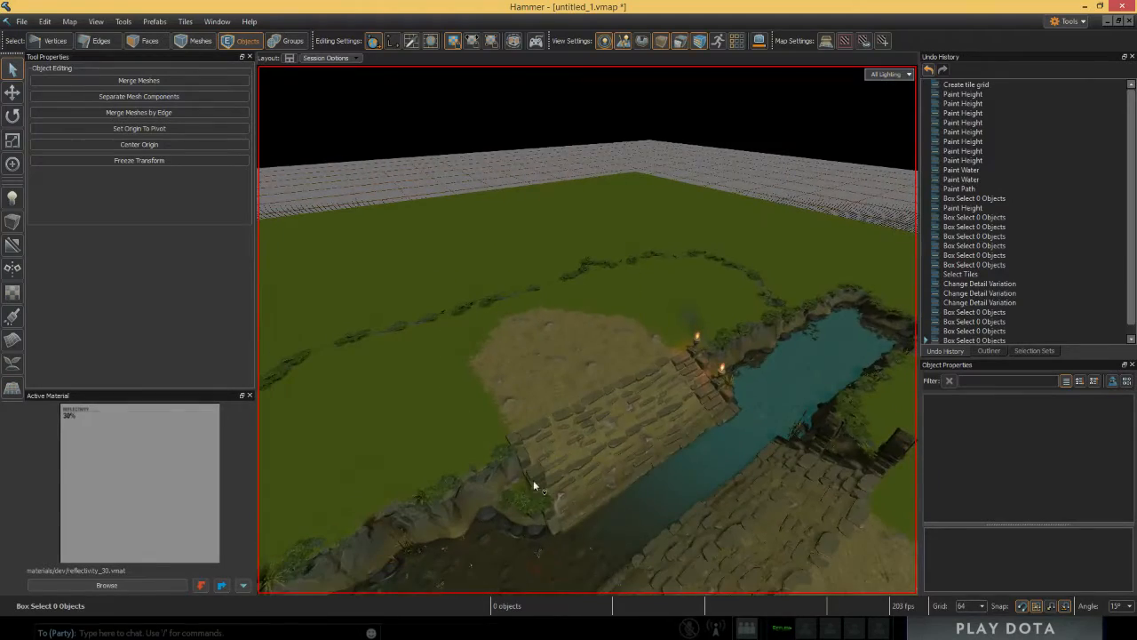
{"action": "left_click", "coordinate": [477, 416]}
{"action": "right_click_drag", "start_coordinate": [477, 415], "coordinate": [480, 195]}
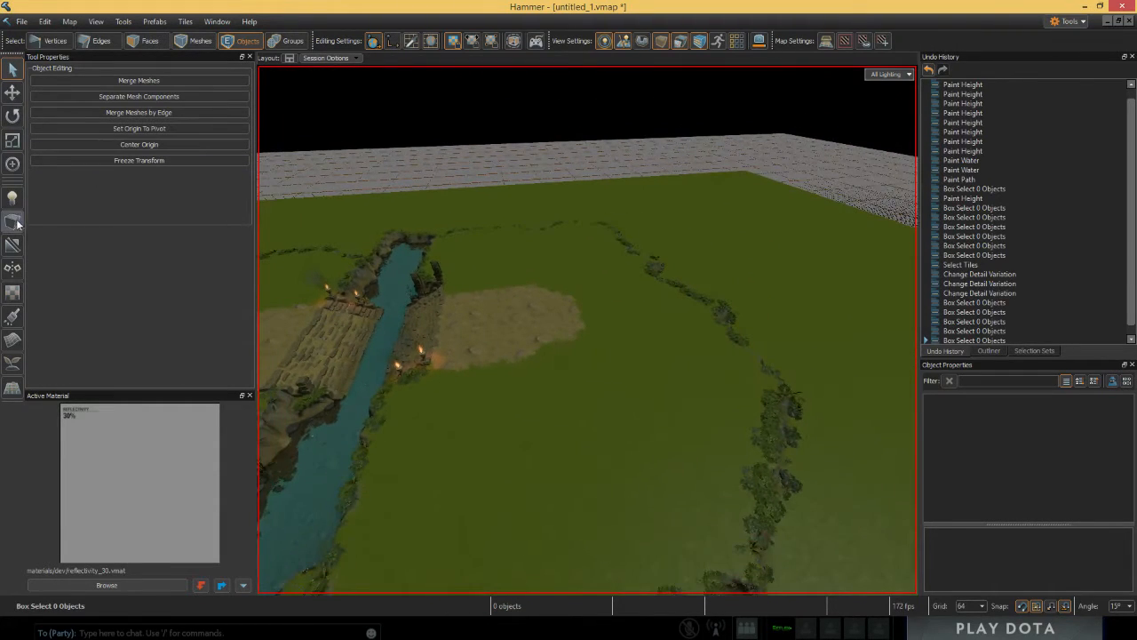
Step: Draw a flat block about 1856 by 960 units and 64 high at the end of the dirt path
{"action": "left_click", "coordinate": [12, 221]}
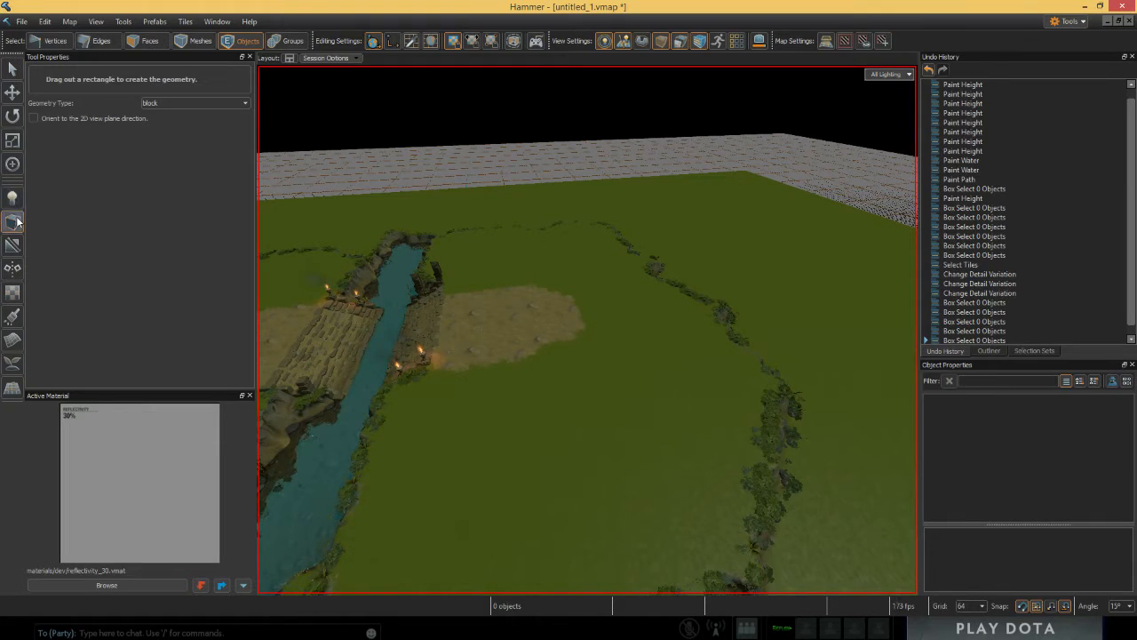
{"action": "right_click_drag", "start_coordinate": [322, 244], "coordinate": [417, 320]}
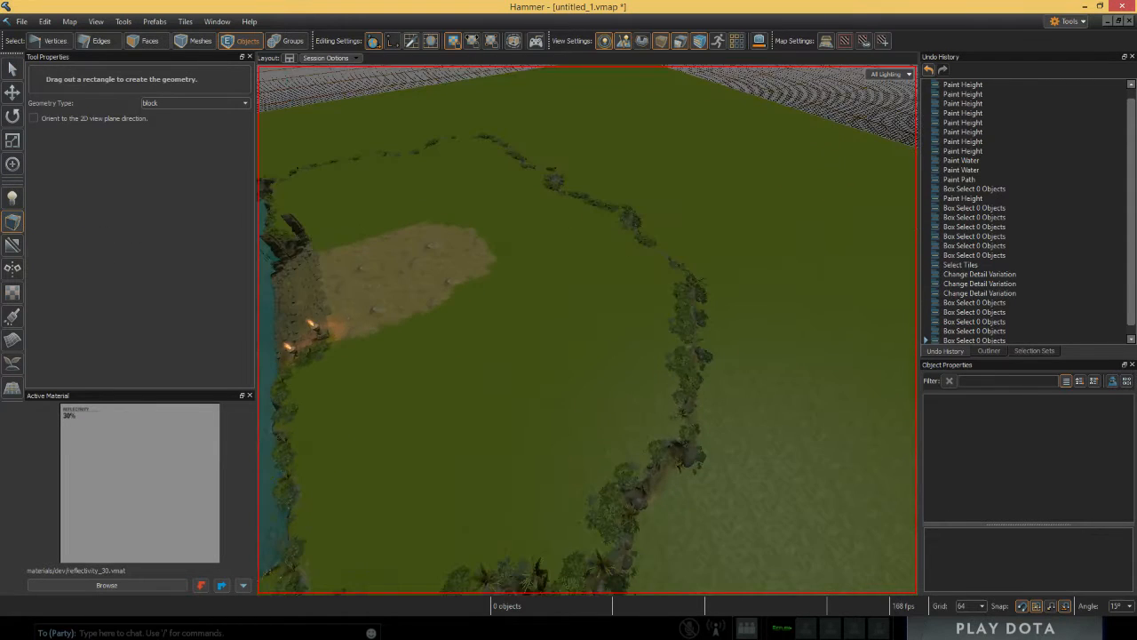
{"action": "right_click_drag", "start_coordinate": [549, 252], "coordinate": [518, 249]}
{"action": "key", "text": "shift+g"}
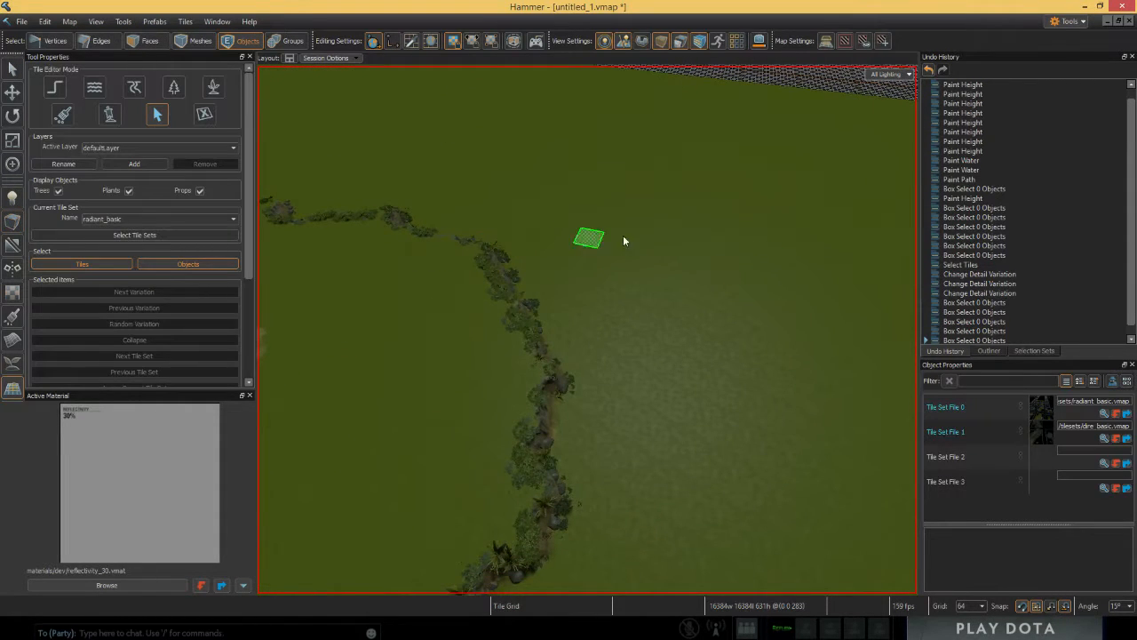
{"action": "key", "text": "shift+b"}
{"action": "right_click_drag", "start_coordinate": [642, 297], "coordinate": [607, 275]}
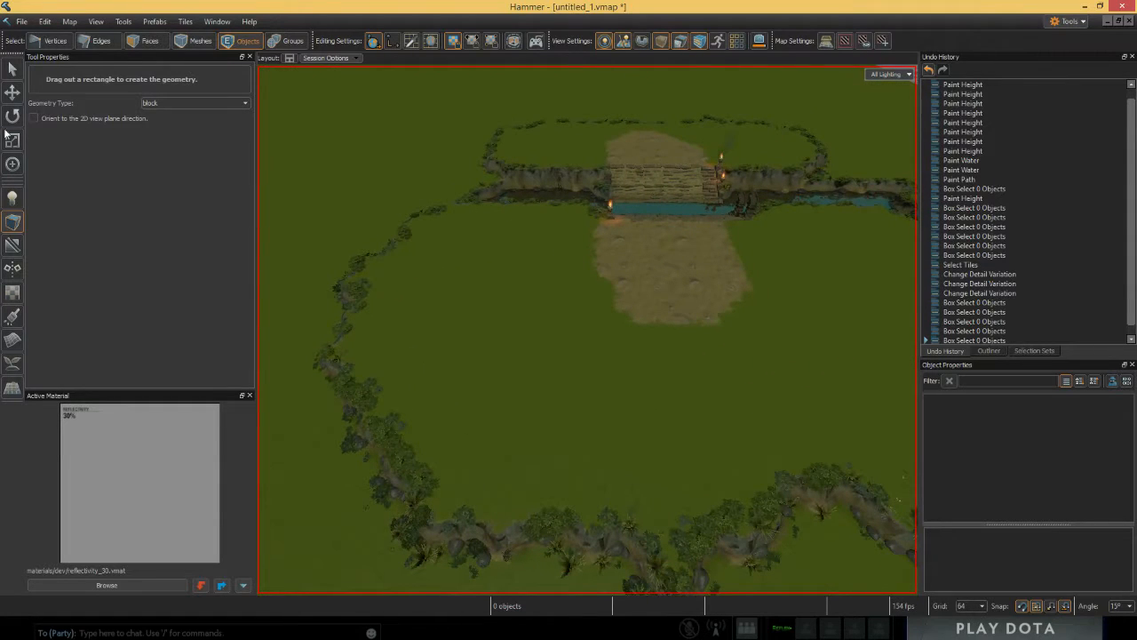
{"action": "scroll", "coordinate": [542, 336], "scroll_direction": "up", "scroll_amount": 3}
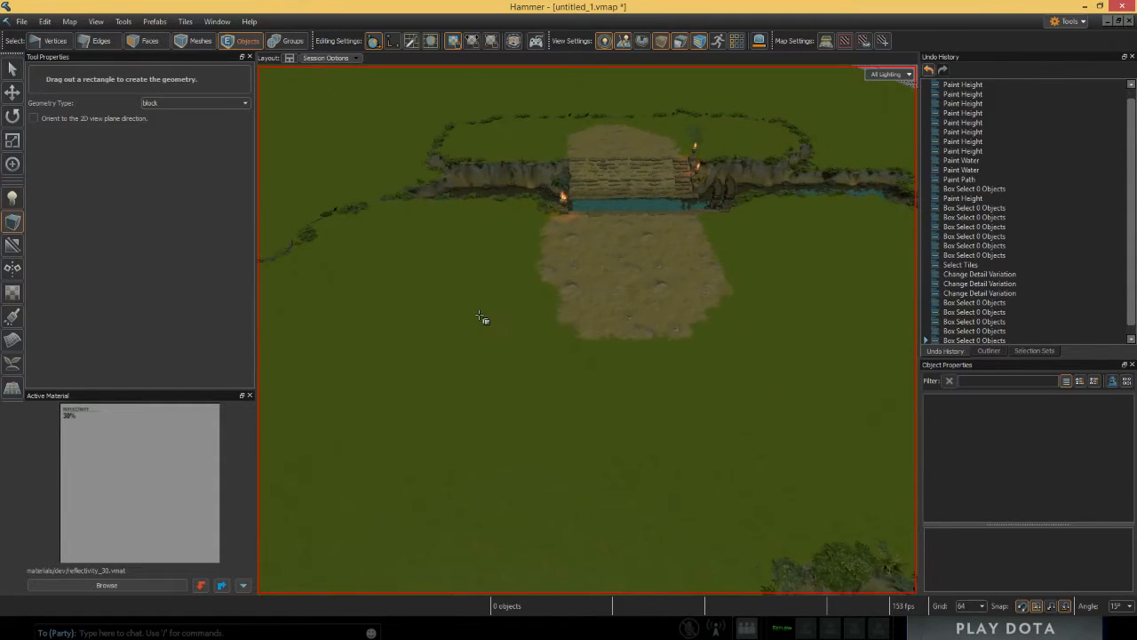
{"action": "left_click_drag", "start_coordinate": [721, 395], "coordinate": [733, 397]}
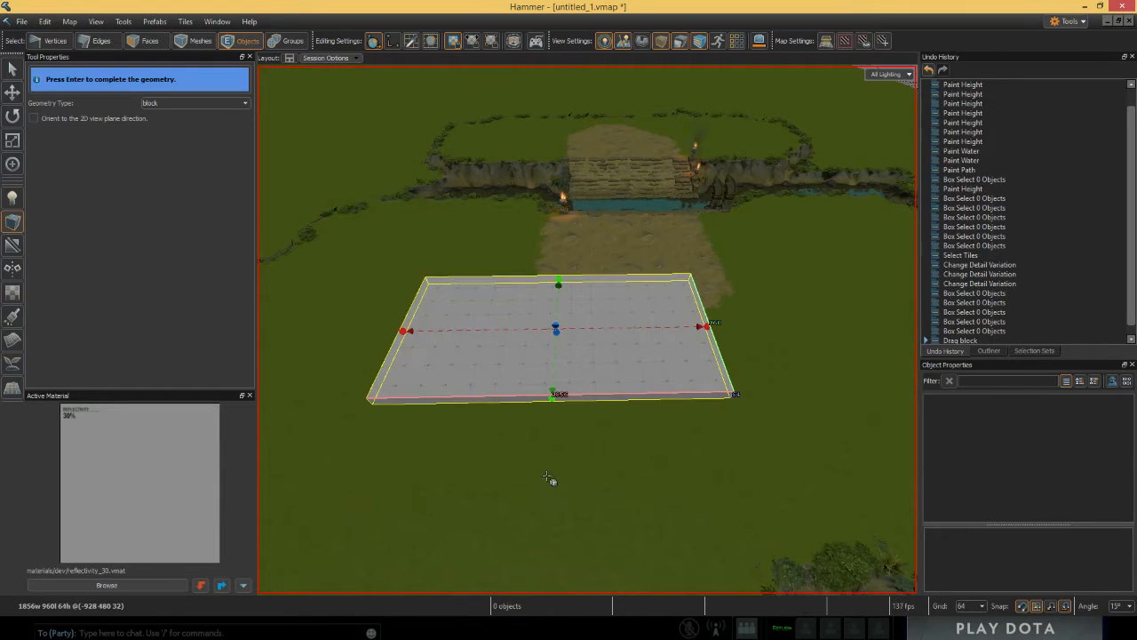
{"action": "right_click_drag", "start_coordinate": [597, 387], "coordinate": [671, 360]}
{"action": "left_click_drag", "start_coordinate": [602, 286], "coordinate": [753, 407]}
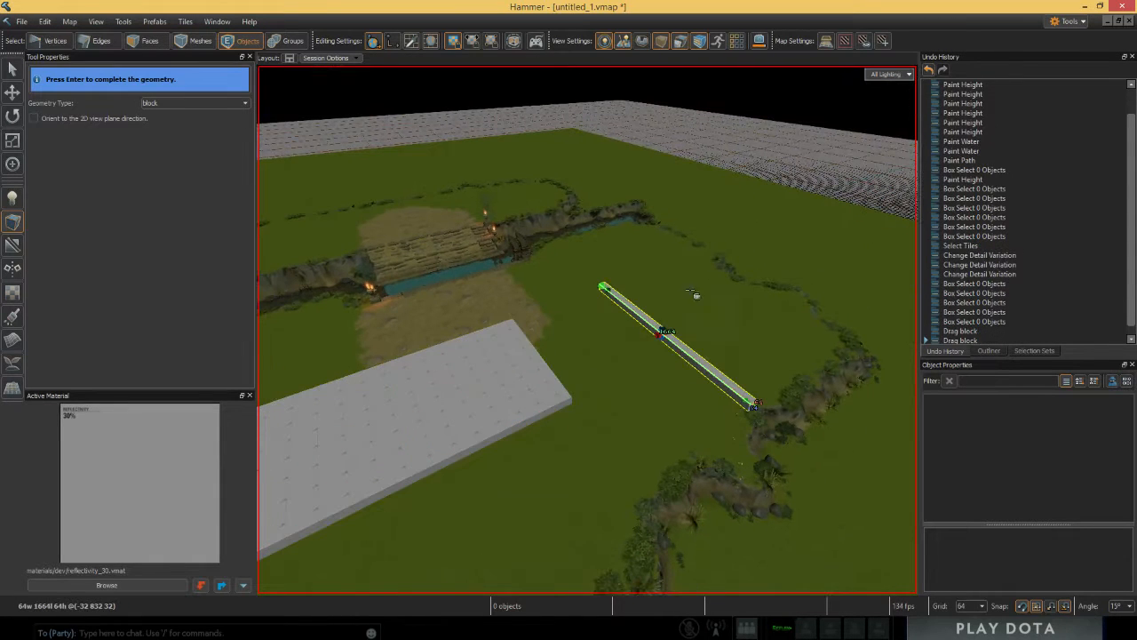
{"action": "key", "text": "ctrl+z"}
{"action": "left_click_drag", "start_coordinate": [617, 311], "coordinate": [794, 350]}
{"action": "right_click_drag", "start_coordinate": [794, 350], "coordinate": [451, 198]}
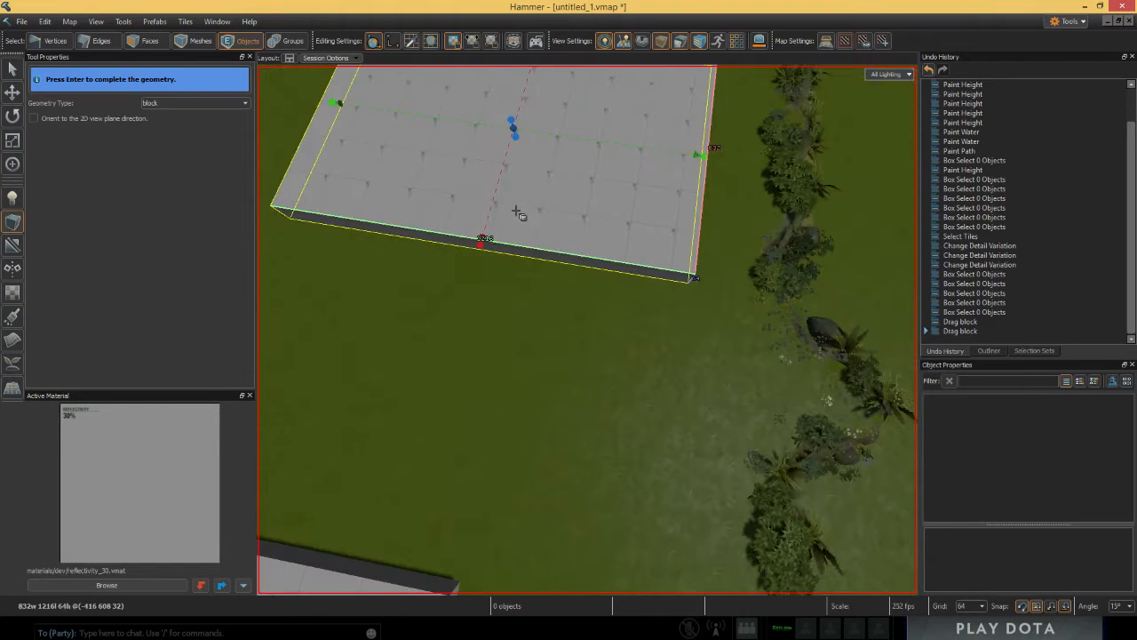
{"action": "right_click_drag", "start_coordinate": [733, 329], "coordinate": [771, 284]}
{"action": "key", "text": "ctrl+z"}
Step: Draw a 640 by 768 unit block on the grass beside the large flat block and raise its height to 128
{"action": "left_click_drag", "start_coordinate": [542, 274], "coordinate": [737, 370]}
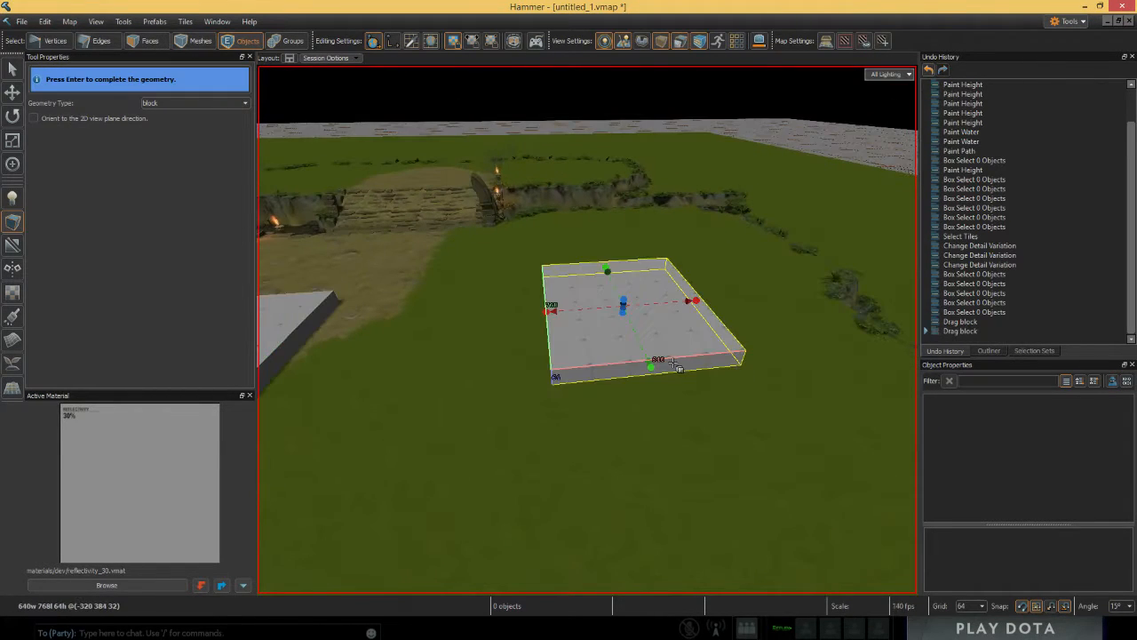
{"action": "left_click_drag", "start_coordinate": [624, 302], "coordinate": [625, 289]}
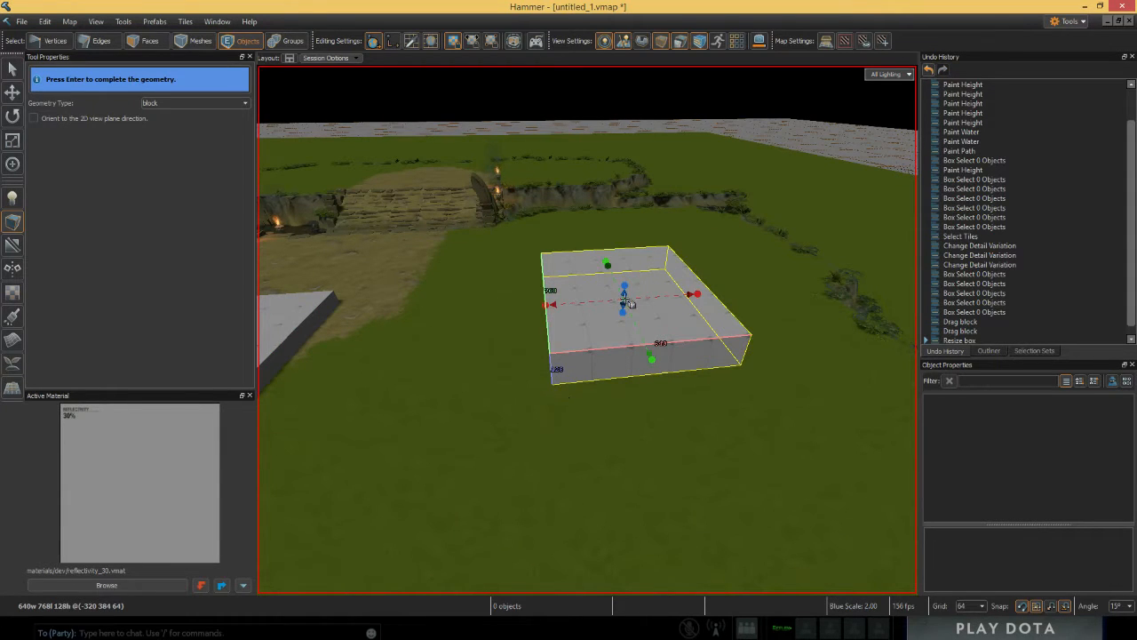
{"action": "right_click_drag", "start_coordinate": [566, 275], "coordinate": [673, 271]}
{"action": "key", "text": "a"}
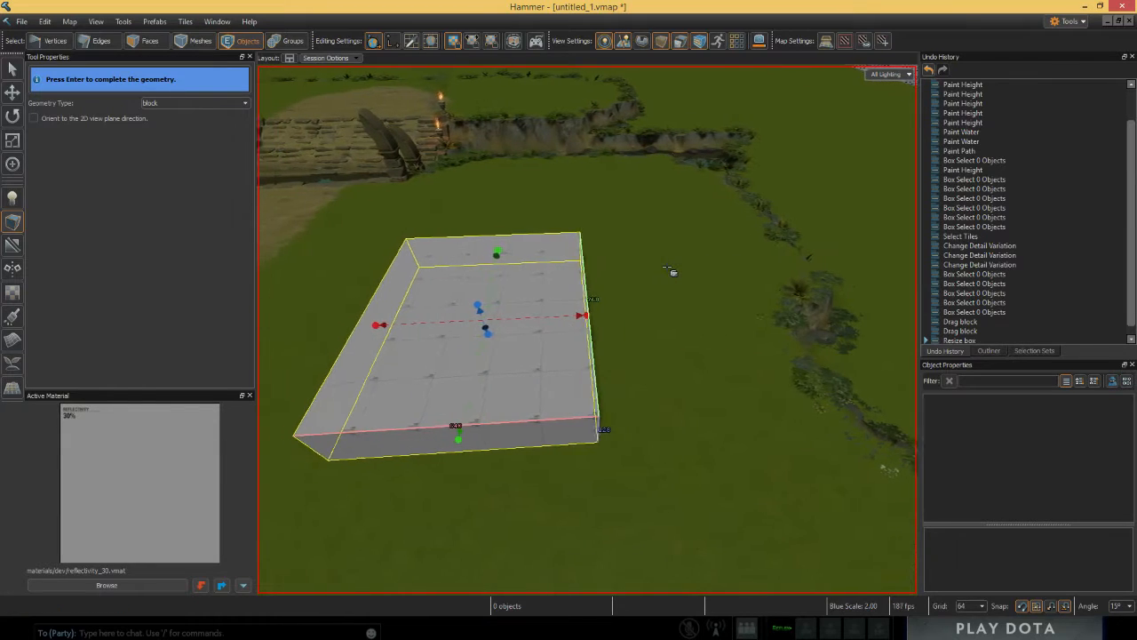
{"action": "key", "text": "s"}
{"action": "key", "text": "w"}
{"action": "key", "text": "a"}
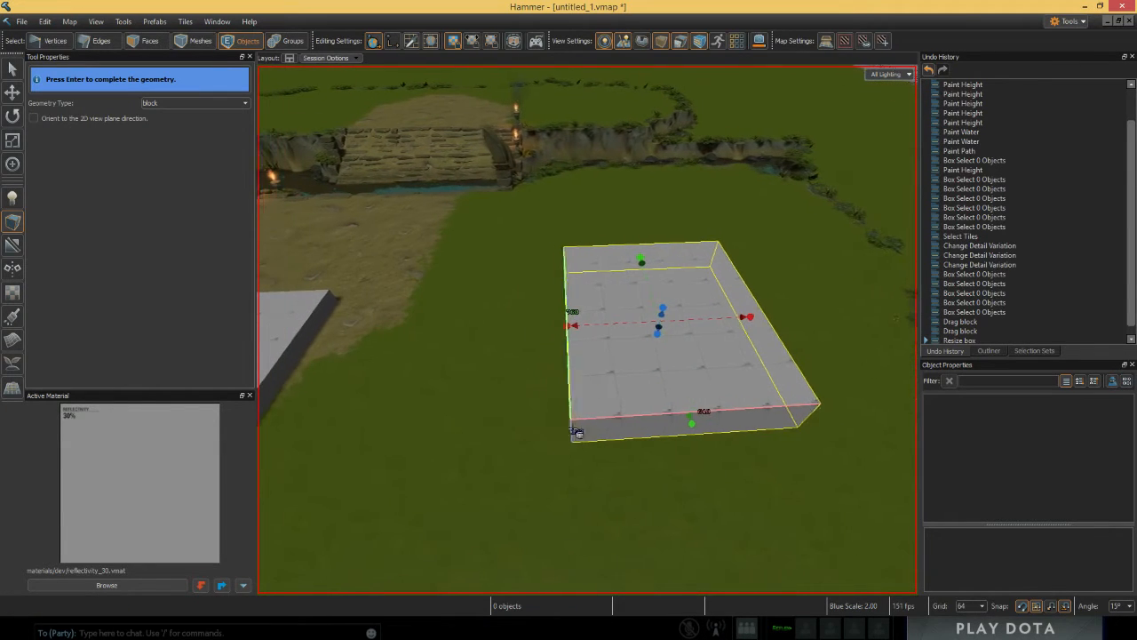
{"action": "key", "text": "s"}
{"action": "key", "text": "a"}
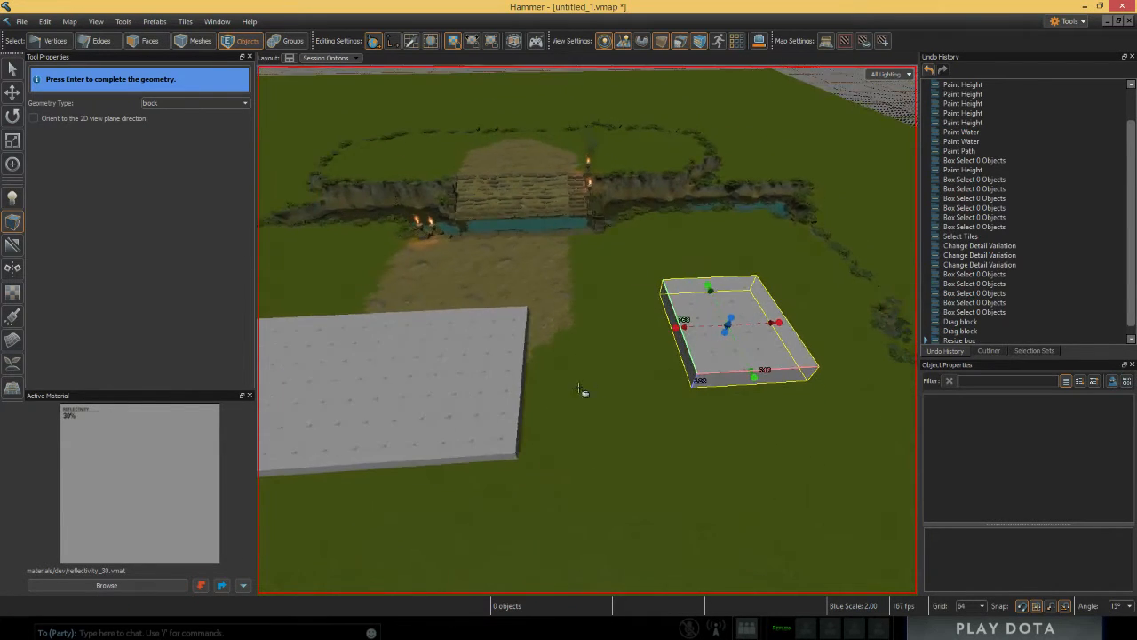
{"action": "right_click_drag", "start_coordinate": [584, 393], "coordinate": [640, 390]}
{"action": "key", "text": "Return"}
{"action": "left_click_drag", "start_coordinate": [551, 317], "coordinate": [705, 378]}
{"action": "key", "text": "Return"}
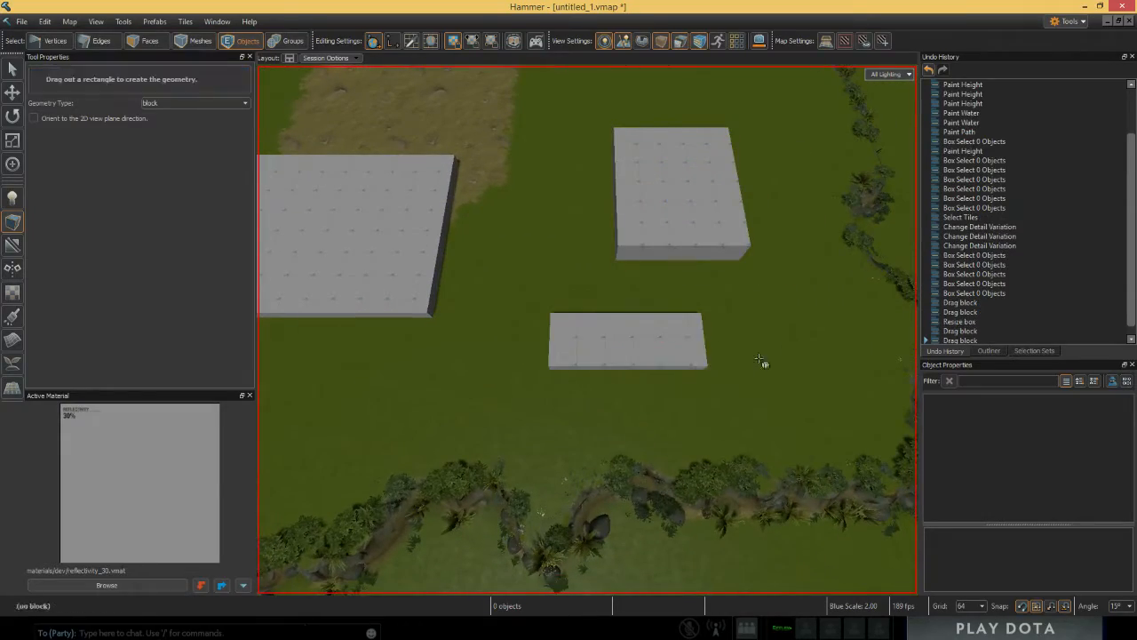
{"action": "left_click_drag", "start_coordinate": [789, 340], "coordinate": [670, 406]}
{"action": "key", "text": "g"}
{"action": "key", "text": "d"}
{"action": "right_click_drag", "start_coordinate": [666, 389], "coordinate": [469, 310]}
{"action": "key", "text": "ctrl+z"}
{"action": "key", "text": "ctrl+z"}
{"action": "key", "text": "ctrl+y"}
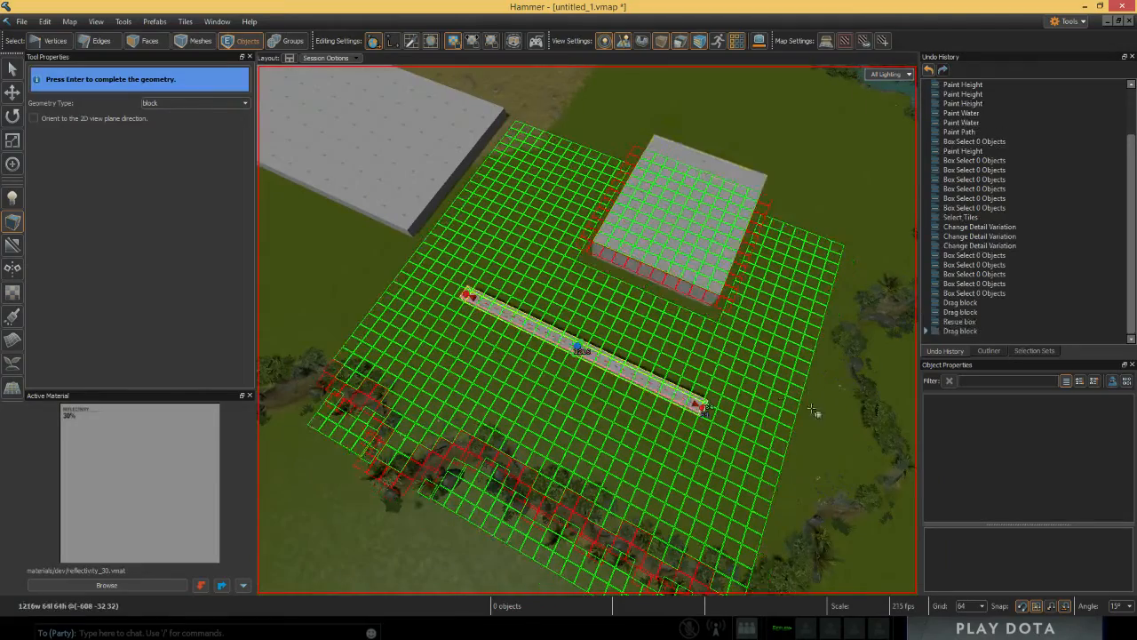
{"action": "key", "text": "ctrl+z"}
{"action": "key", "text": "d"}
{"action": "left_click_drag", "start_coordinate": [557, 304], "coordinate": [692, 283]}
{"action": "left_click_drag", "start_coordinate": [763, 409], "coordinate": [624, 498]}
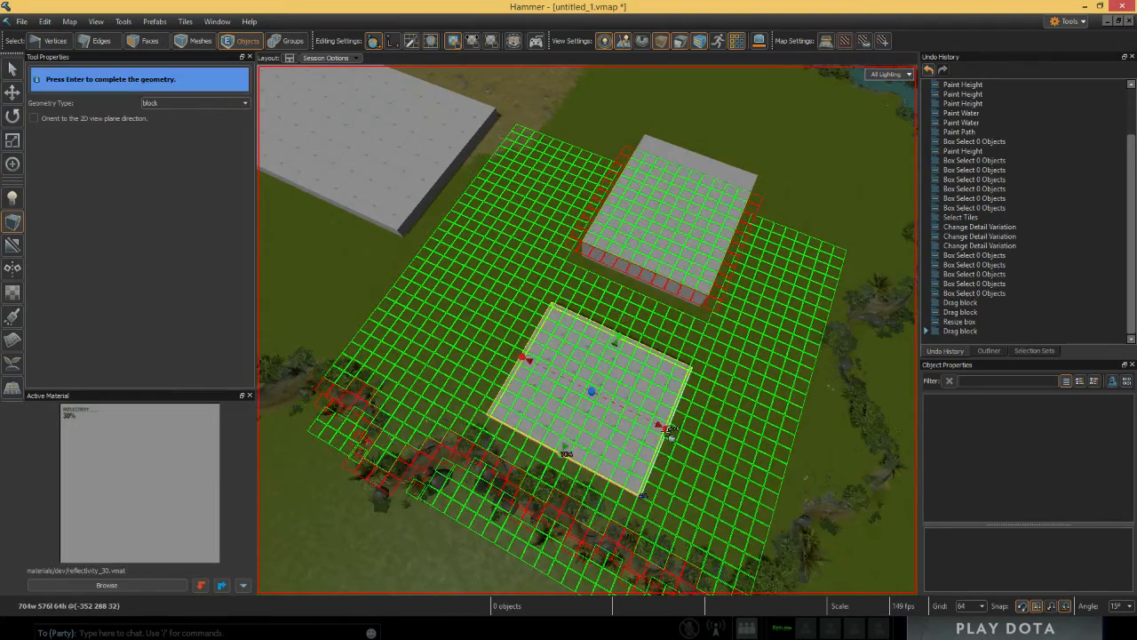
{"action": "key", "text": "ctrl+s"}
{"action": "left_click", "coordinate": [524, 310]}
{"action": "key", "text": "ctrl+z"}
{"action": "right_click_drag", "start_coordinate": [646, 341], "coordinate": [421, 194]}
{"action": "key", "text": "w"}
{"action": "key", "text": "g"}
{"action": "key", "text": "s"}
{"action": "right_click_drag", "start_coordinate": [506, 298], "coordinate": [492, 229]}
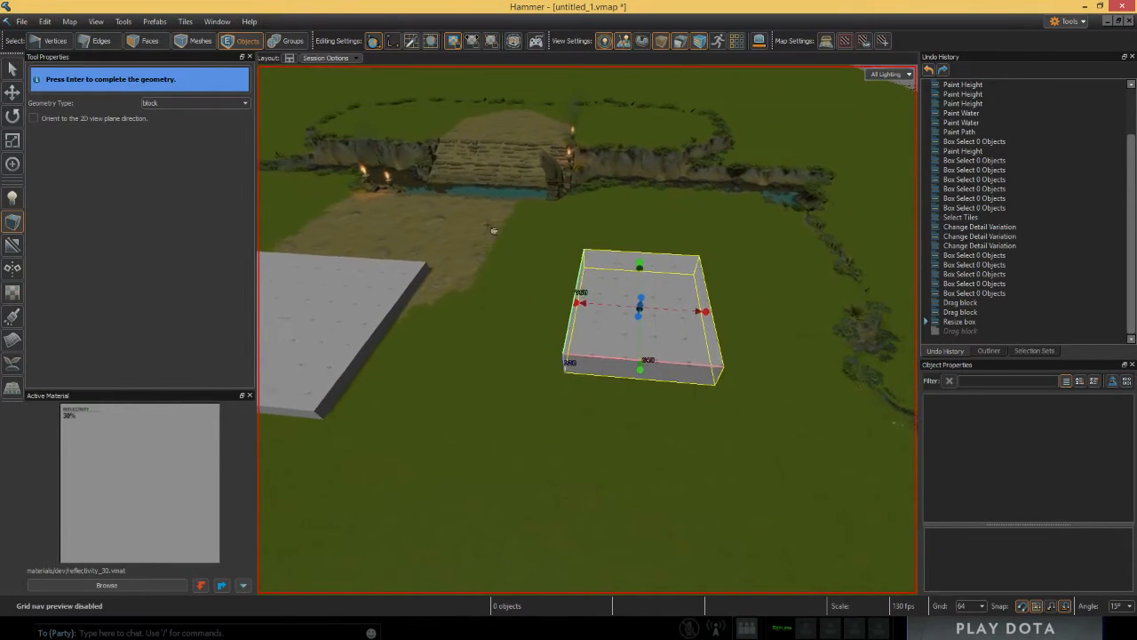
Step: Turn on the third editing setting and complete the raised block as a mesh object
{"action": "left_click", "coordinate": [410, 43]}
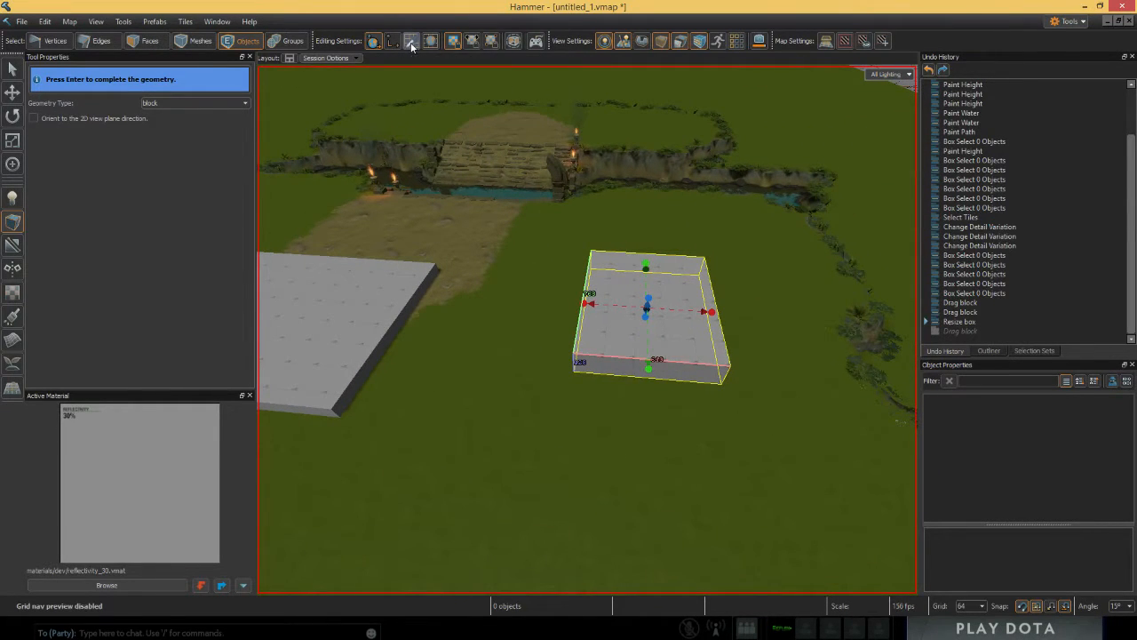
{"action": "right_click_drag", "start_coordinate": [488, 339], "coordinate": [491, 292]}
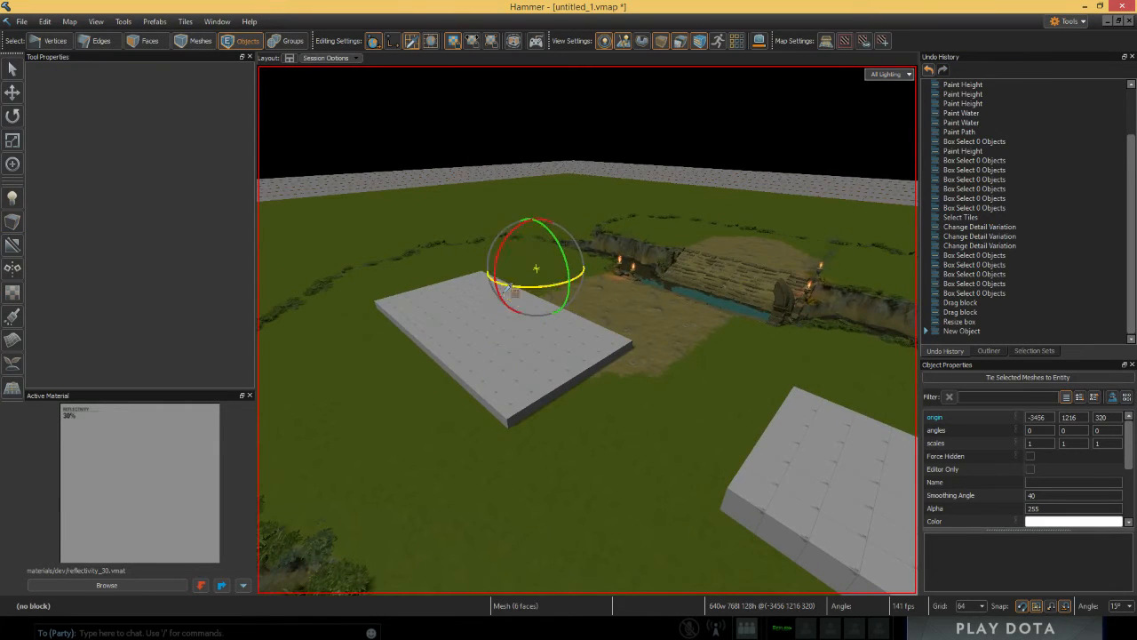
Step: Try turning the work plane 45 degrees about the vertical axis and back to 0, and try tilting it about another axis
{"action": "left_click_drag", "start_coordinate": [513, 290], "coordinate": [552, 289]}
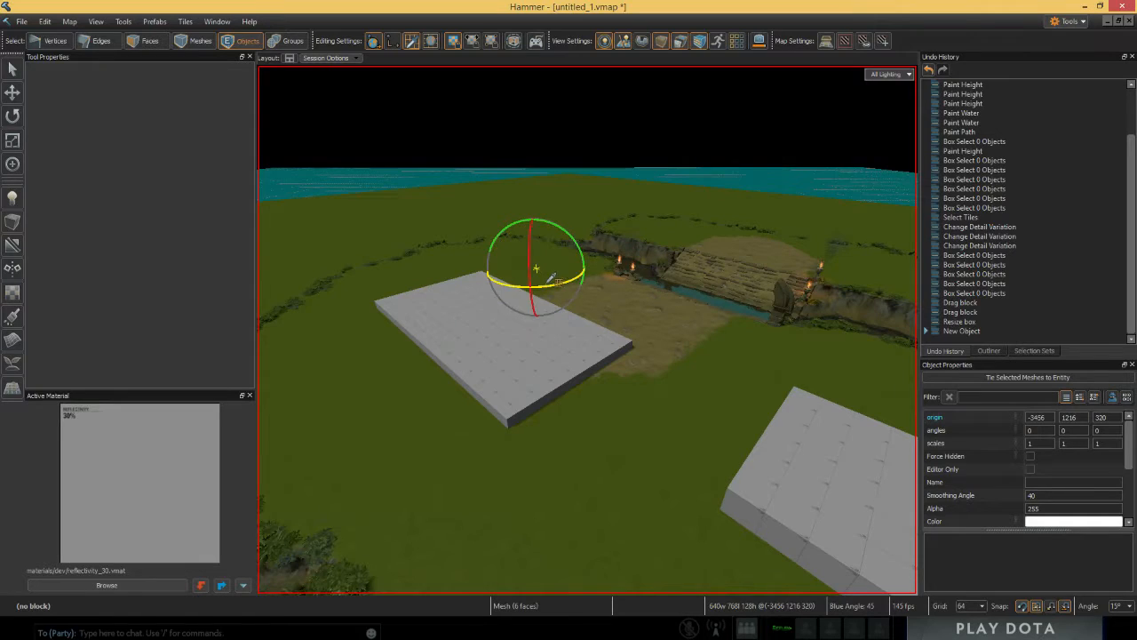
{"action": "left_click_drag", "start_coordinate": [551, 279], "coordinate": [520, 284]}
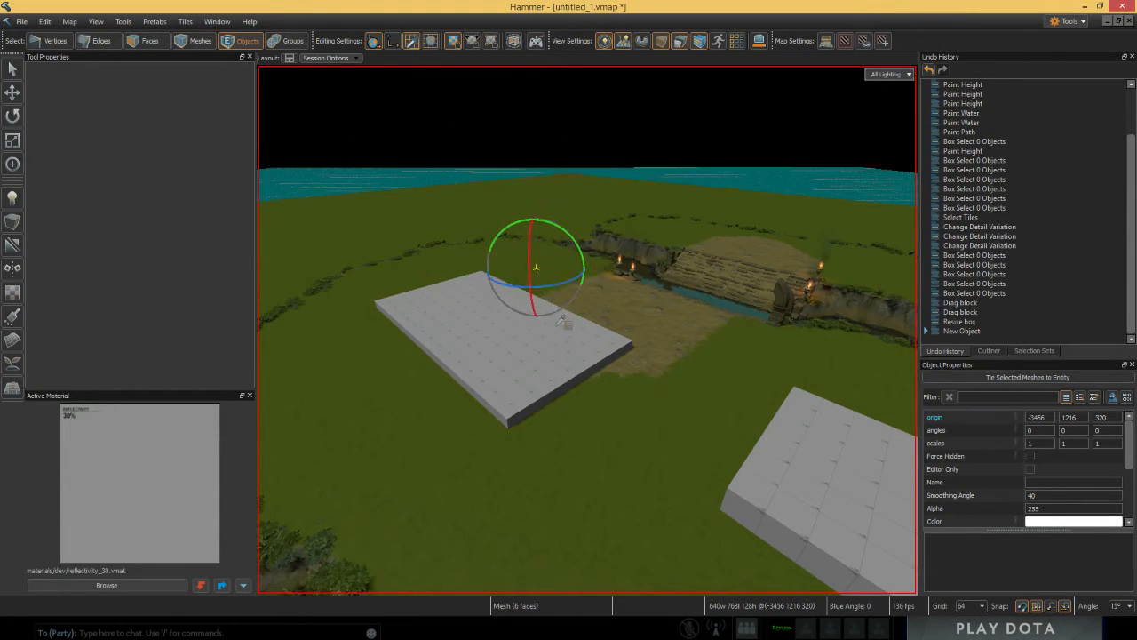
{"action": "mouse_move", "coordinate": [532, 258]}
{"action": "left_mouse_down"}
{"action": "mouse_move", "coordinate": [535, 400]}
{"action": "mouse_move", "coordinate": [527, 233]}
{"action": "mouse_move", "coordinate": [519, 260]}
{"action": "mouse_move", "coordinate": [529, 263]}
{"action": "left_mouse_up"}
{"action": "left_click_drag", "start_coordinate": [563, 225], "coordinate": [673, 255]}
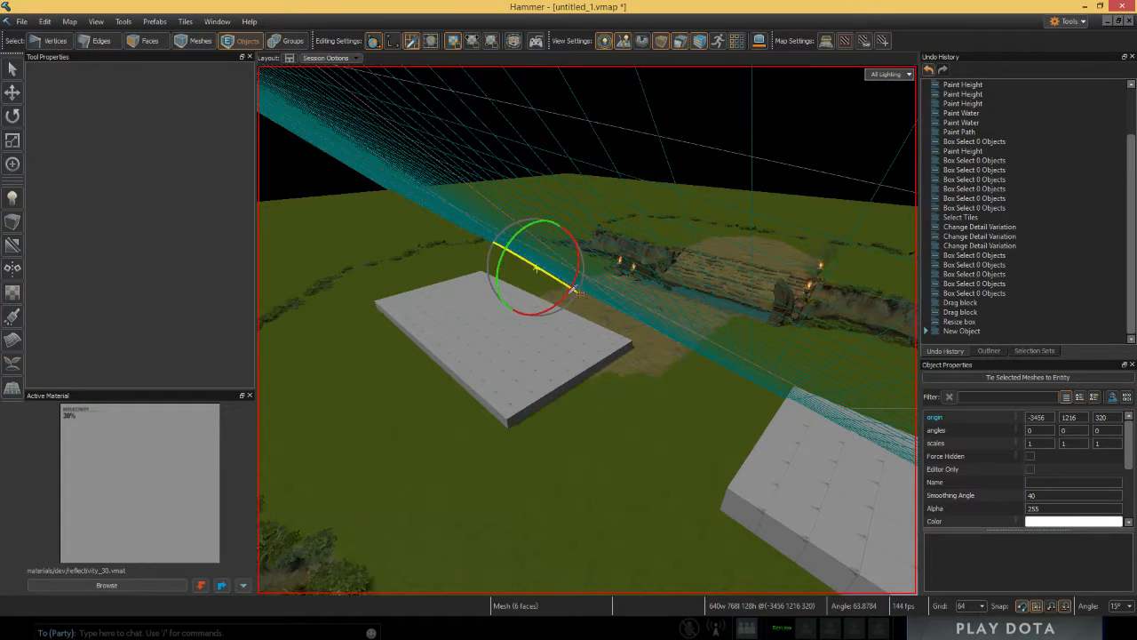
Step: Lay the work plane flat over the ground, turned 45 degrees about the vertical axis
{"action": "left_click", "coordinate": [622, 396]}
{"action": "left_click_drag", "start_coordinate": [649, 426], "coordinate": [711, 406]}
{"action": "right_click_drag", "start_coordinate": [547, 398], "coordinate": [617, 420]}
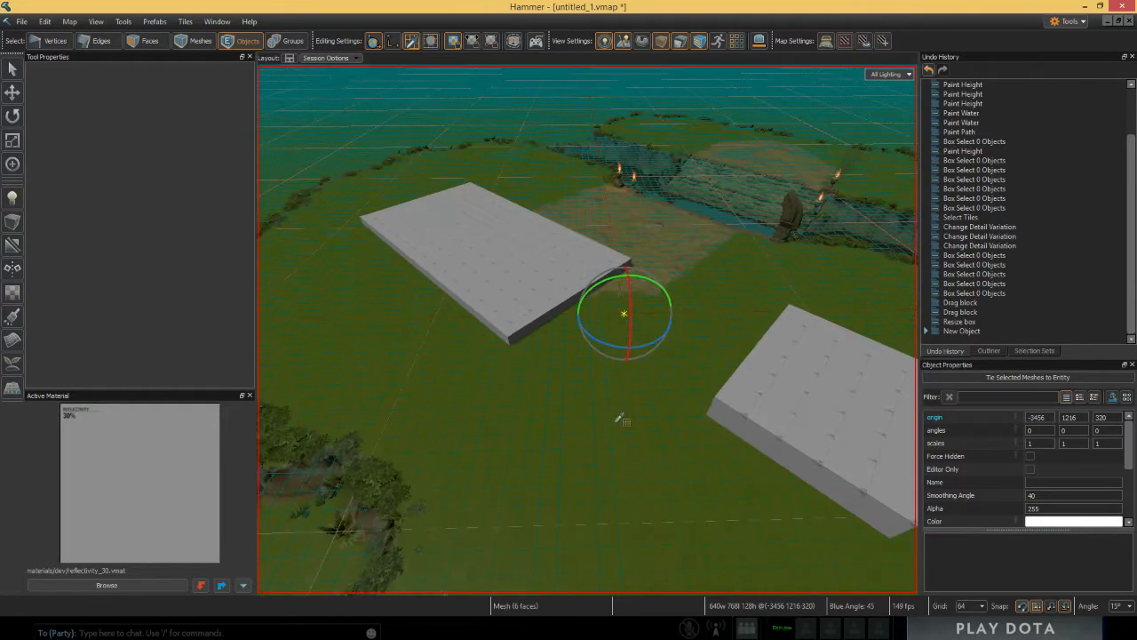
Step: Draw a block about 1599 by 576 units and 64 high on the turned work plane beside the raised block and complete it
{"action": "key", "text": "shift+b"}
{"action": "right_click_drag", "start_coordinate": [502, 234], "coordinate": [524, 391]}
{"action": "key", "text": "s"}
{"action": "left_click_drag", "start_coordinate": [487, 264], "coordinate": [786, 384]}
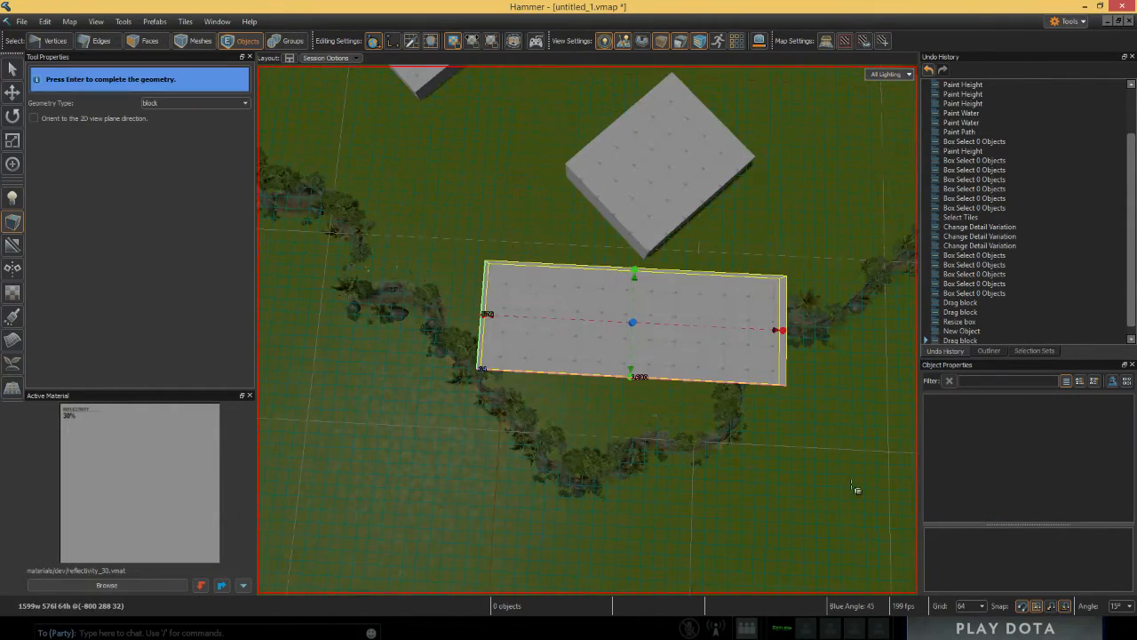
{"action": "right_click_drag", "start_coordinate": [637, 403], "coordinate": [611, 406]}
{"action": "key", "text": "s"}
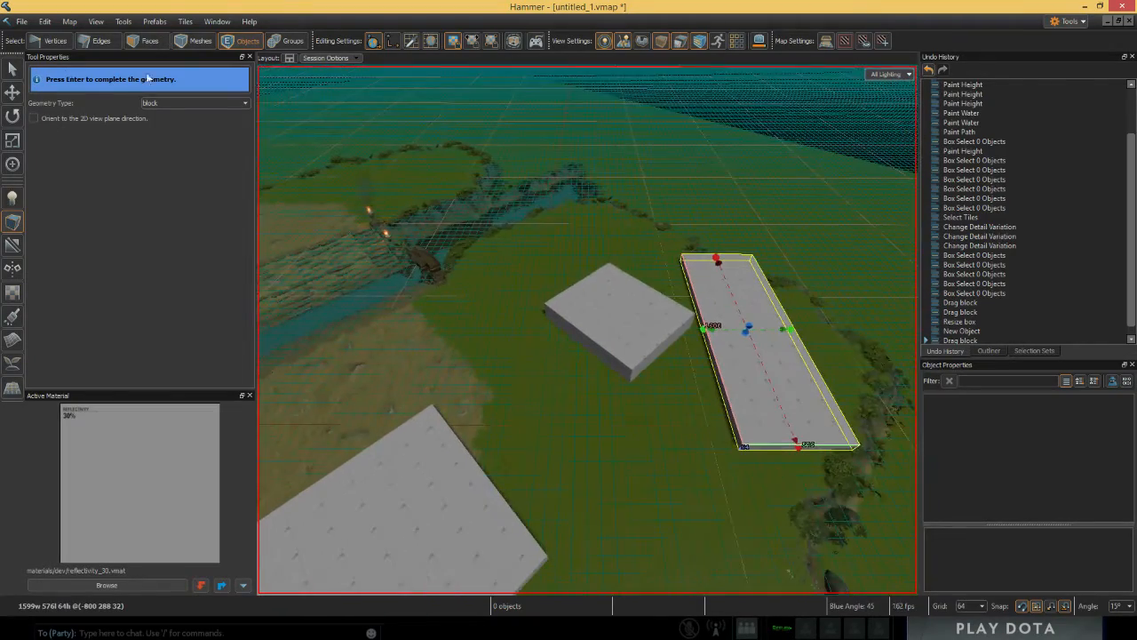
{"action": "right_click_drag", "start_coordinate": [477, 165], "coordinate": [507, 177]}
{"action": "key", "text": "Return"}
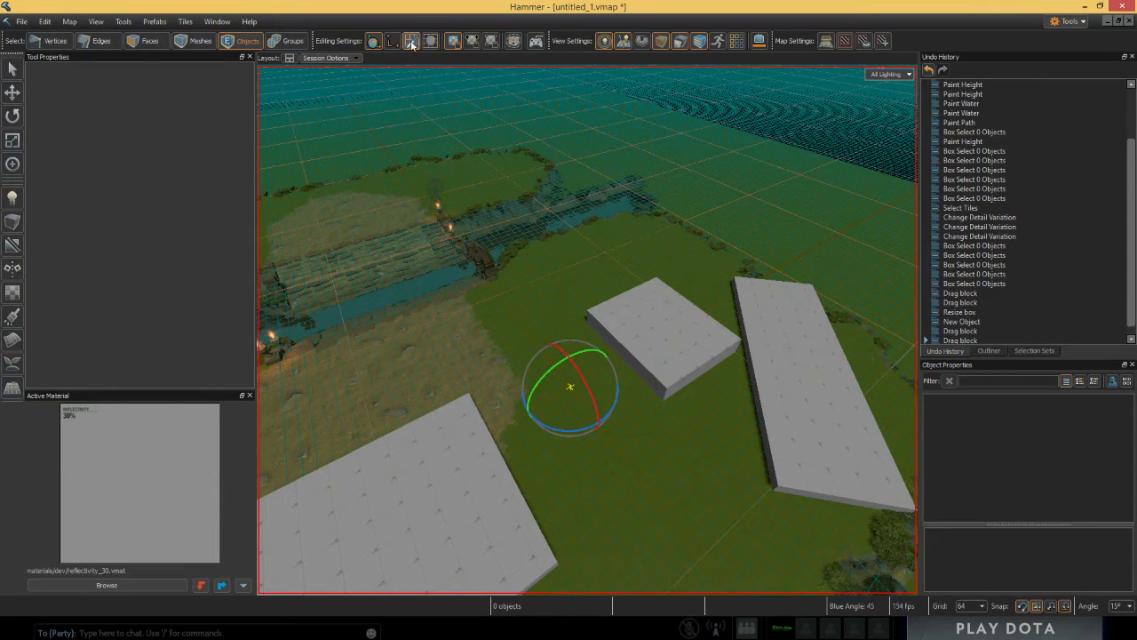
Step: Activate the Selection tool and select the blocks in turn, ending with the long diagonal block
{"action": "left_click", "coordinate": [13, 69]}
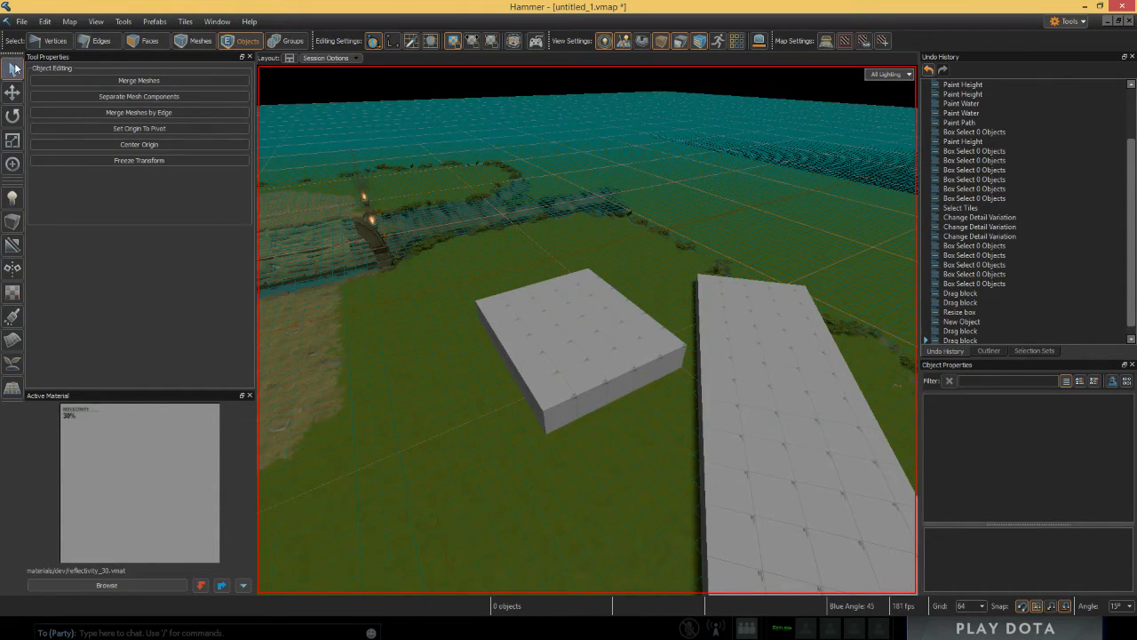
{"action": "right_click_drag", "start_coordinate": [585, 227], "coordinate": [347, 289]}
{"action": "left_click", "coordinate": [586, 228]}
{"action": "left_click", "coordinate": [347, 290]}
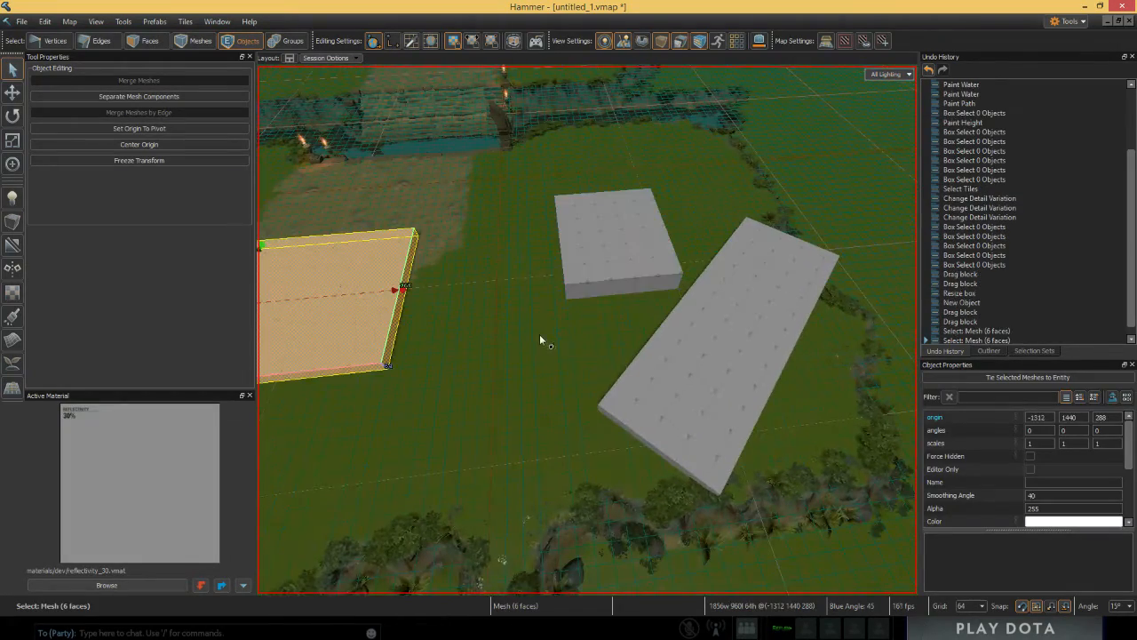
{"action": "right_click_drag", "start_coordinate": [540, 334], "coordinate": [602, 276]}
{"action": "left_click", "coordinate": [602, 275]}
{"action": "left_click", "coordinate": [722, 347]}
{"action": "right_click_drag", "start_coordinate": [826, 391], "coordinate": [791, 396]}
{"action": "left_click", "coordinate": [577, 281]}
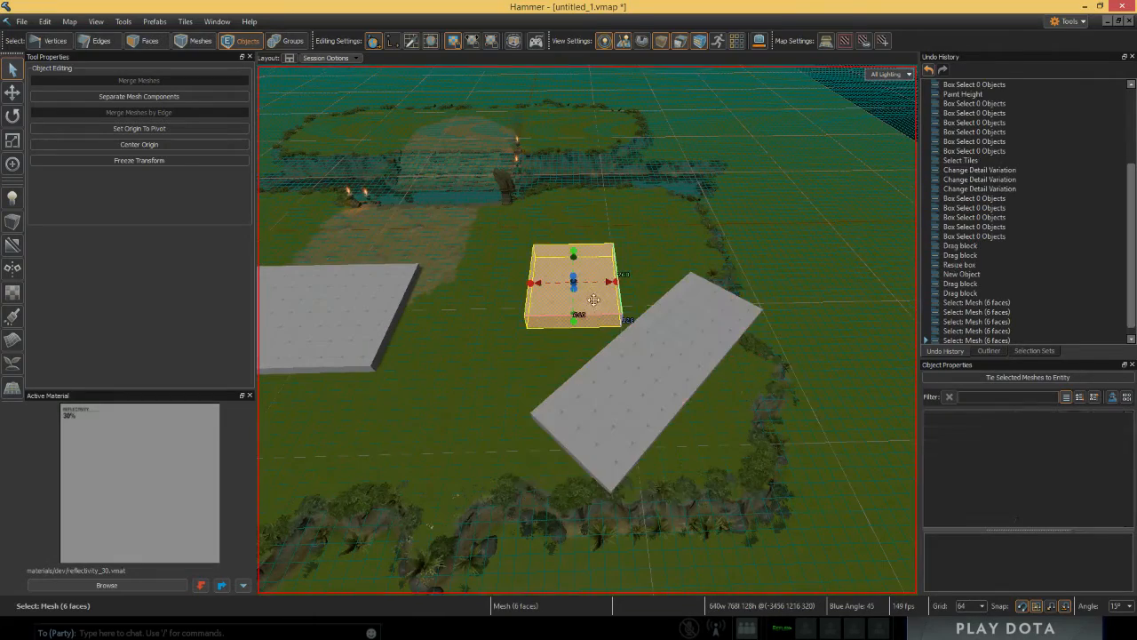
{"action": "left_click", "coordinate": [646, 366]}
Step: Examine the Translate, Rotate and Selection handles on the long diagonal block by switching between the three tools
{"action": "right_click_drag", "start_coordinate": [782, 354], "coordinate": [756, 353]}
{"action": "scroll", "coordinate": [658, 335], "scroll_direction": "up", "scroll_amount": 3}
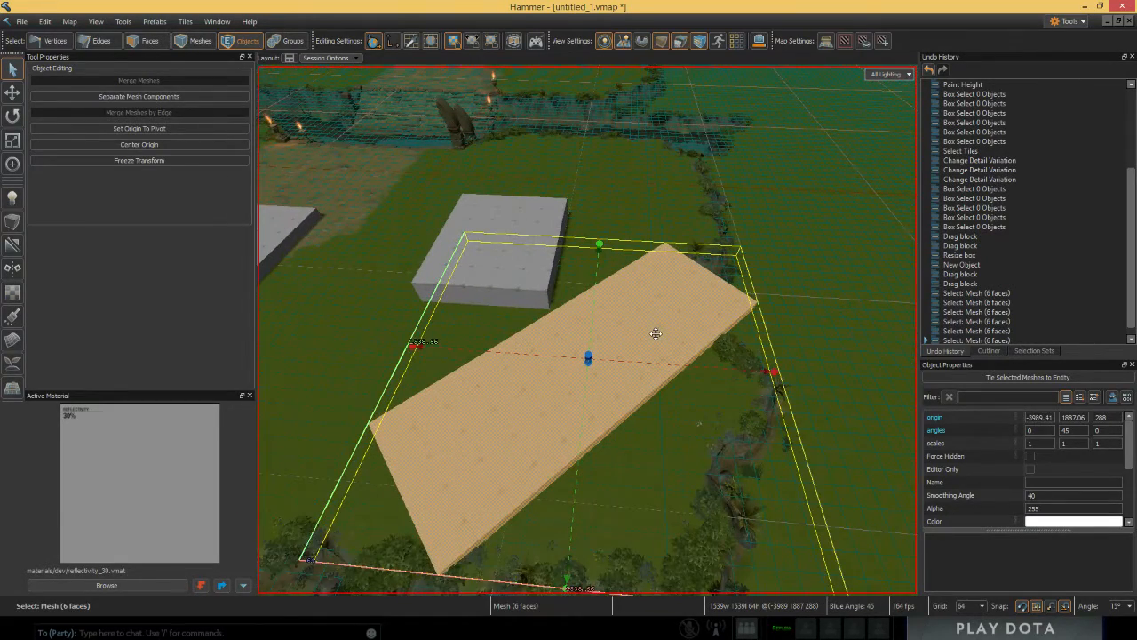
{"action": "scroll", "coordinate": [655, 333], "scroll_direction": "down", "scroll_amount": 3}
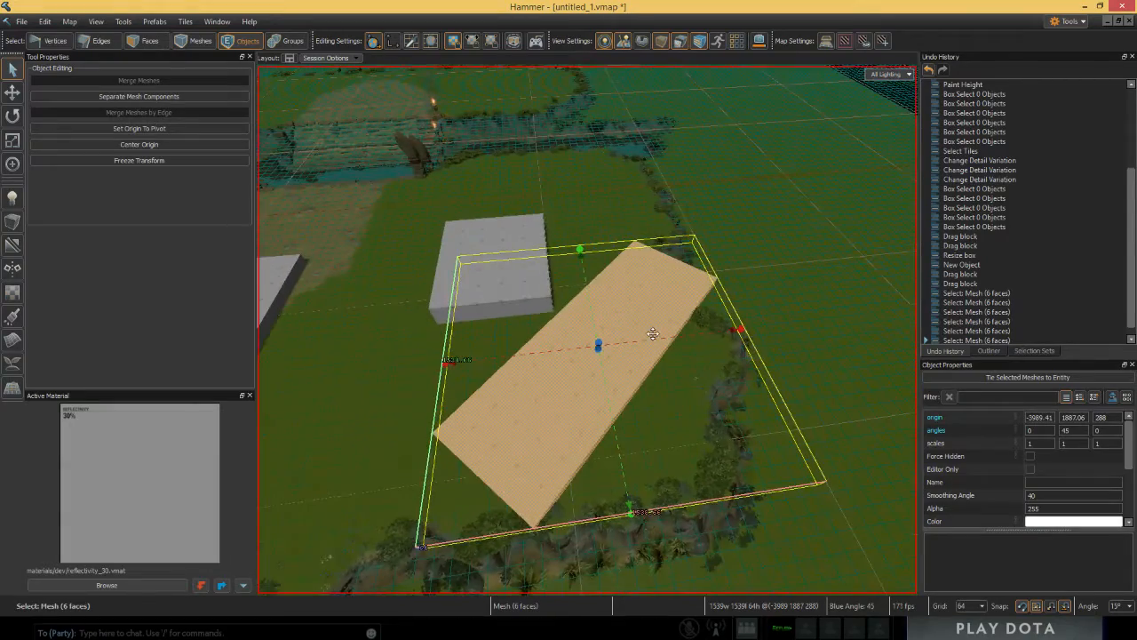
{"action": "scroll", "coordinate": [653, 334], "scroll_direction": "up", "scroll_amount": 3}
{"action": "key", "text": "w"}
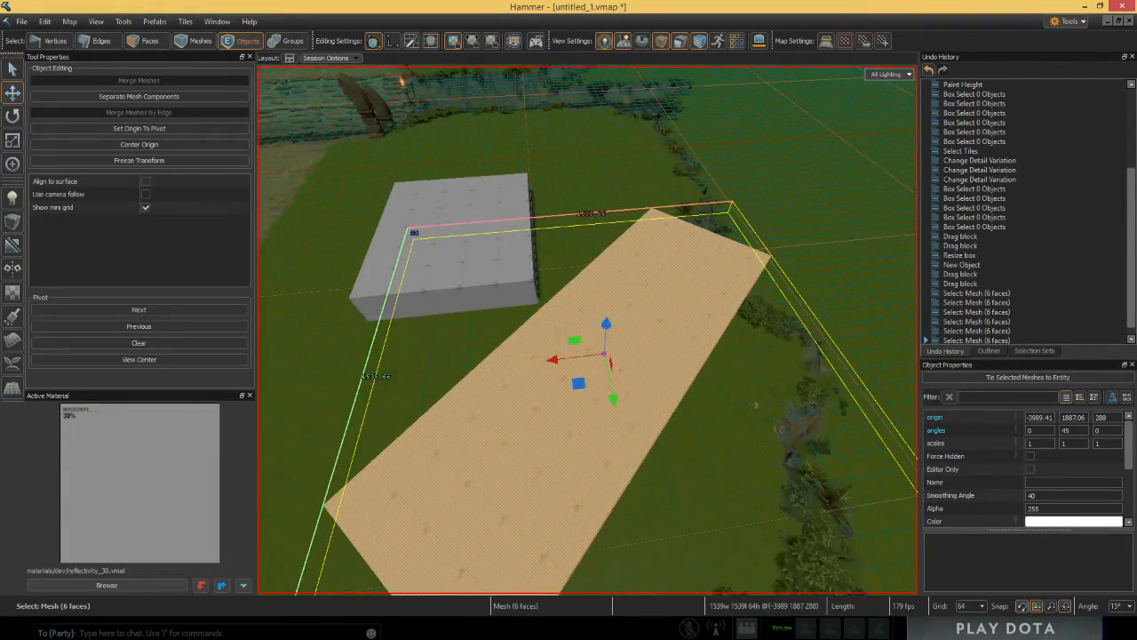
{"action": "mouse_move", "coordinate": [558, 317]}
{"action": "right_mouse_down"}
{"action": "mouse_move", "coordinate": [640, 316]}
{"action": "mouse_move", "coordinate": [542, 316]}
{"action": "mouse_move", "coordinate": [557, 316]}
{"action": "right_mouse_up"}
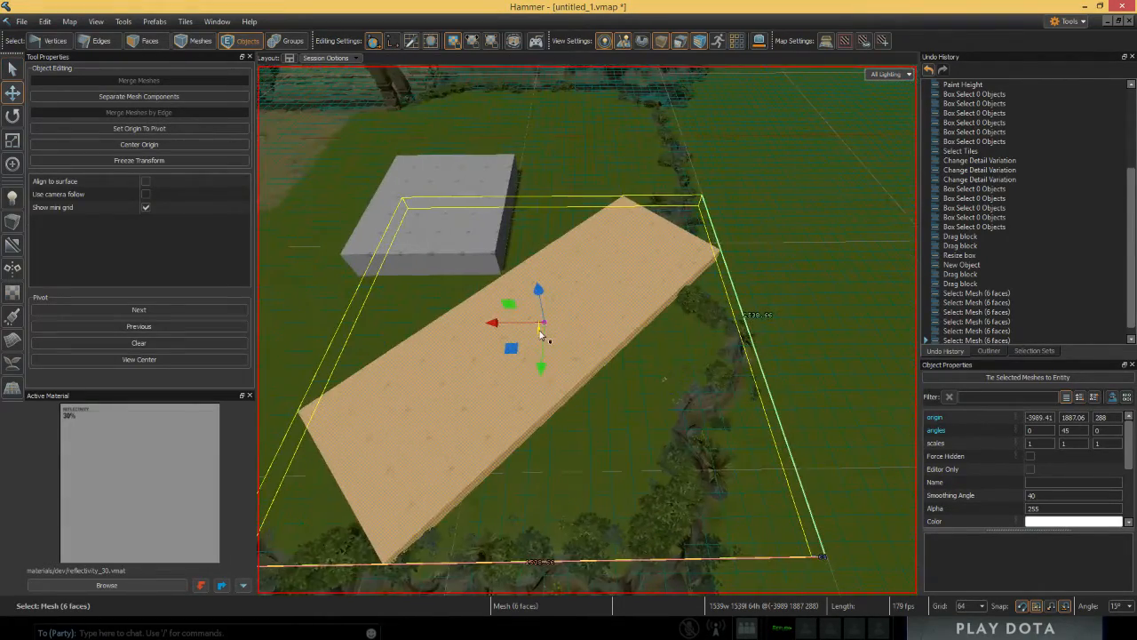
{"action": "key", "text": "e"}
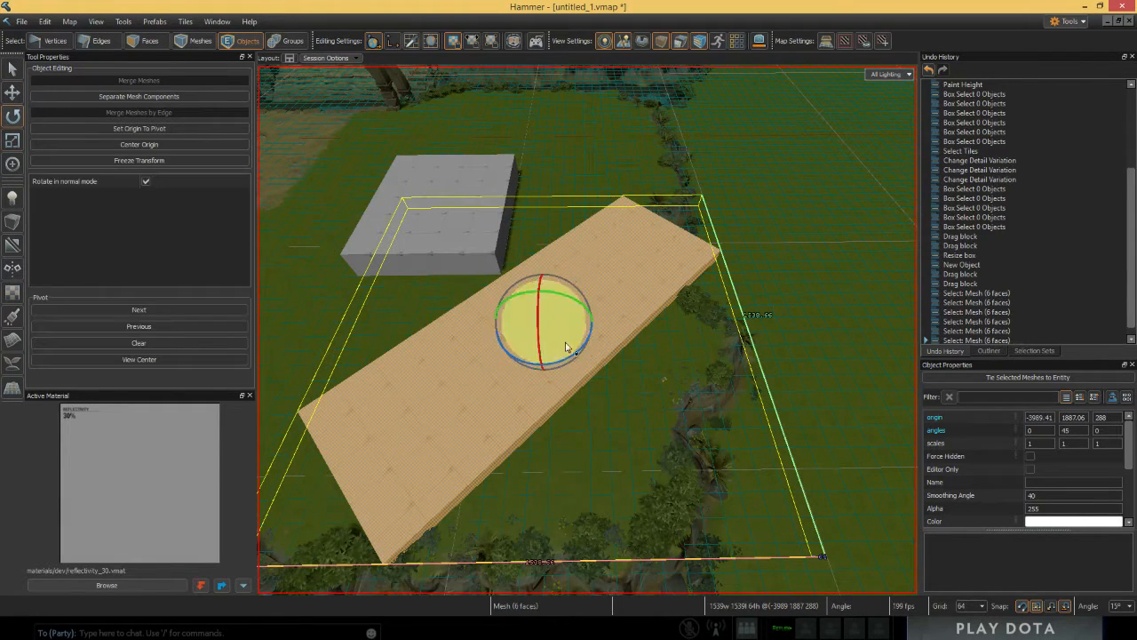
{"action": "key", "text": "q"}
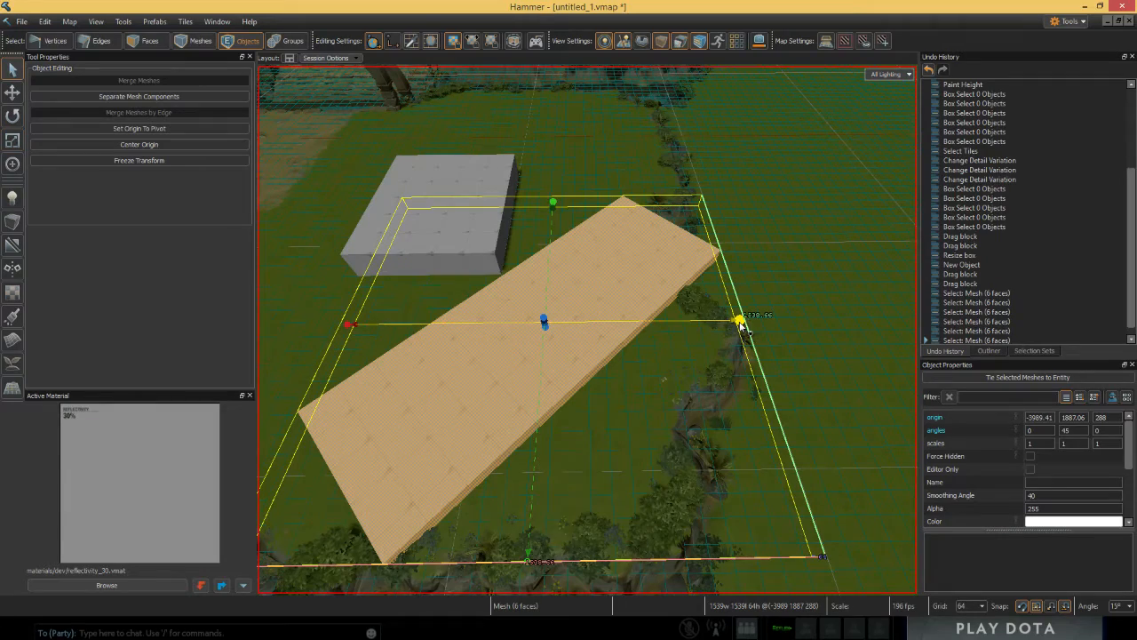
{"action": "right_click_drag", "start_coordinate": [716, 323], "coordinate": [533, 273]}
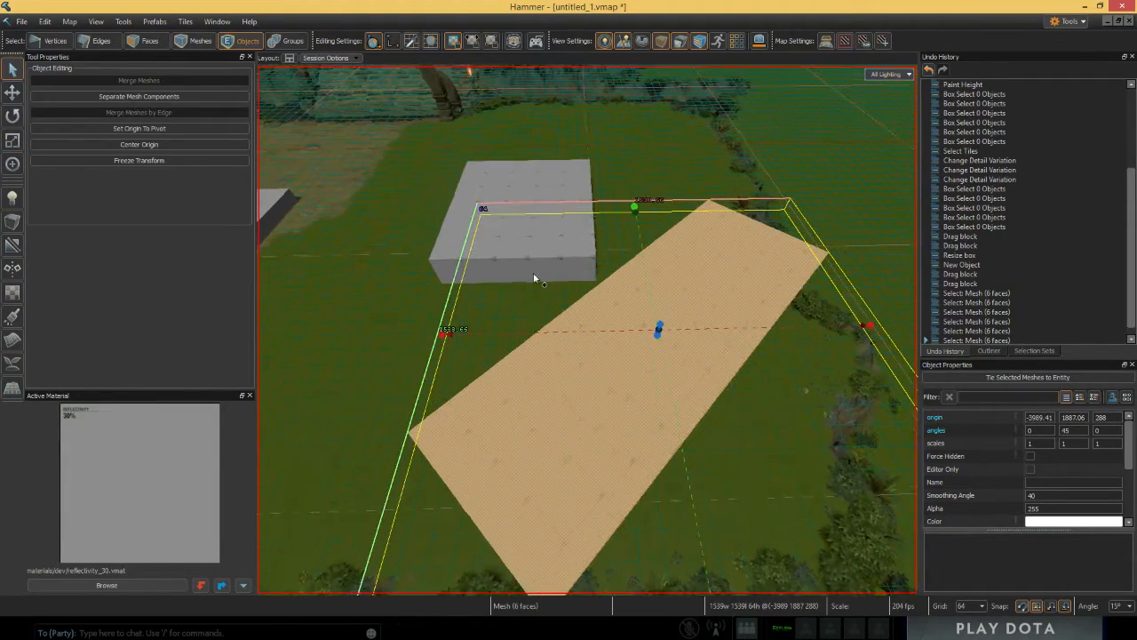
Step: Move the long diagonal block's pivot toward one of its ends and try rotating the block around that pivot
{"action": "left_click", "coordinate": [10, 91]}
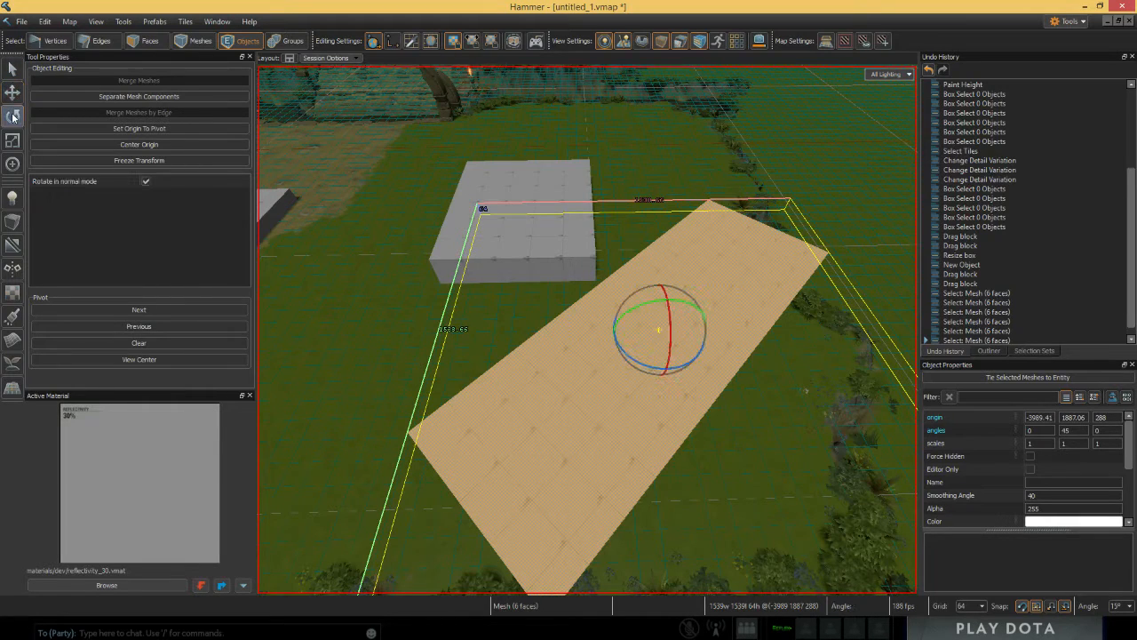
{"action": "left_click", "coordinate": [13, 163]}
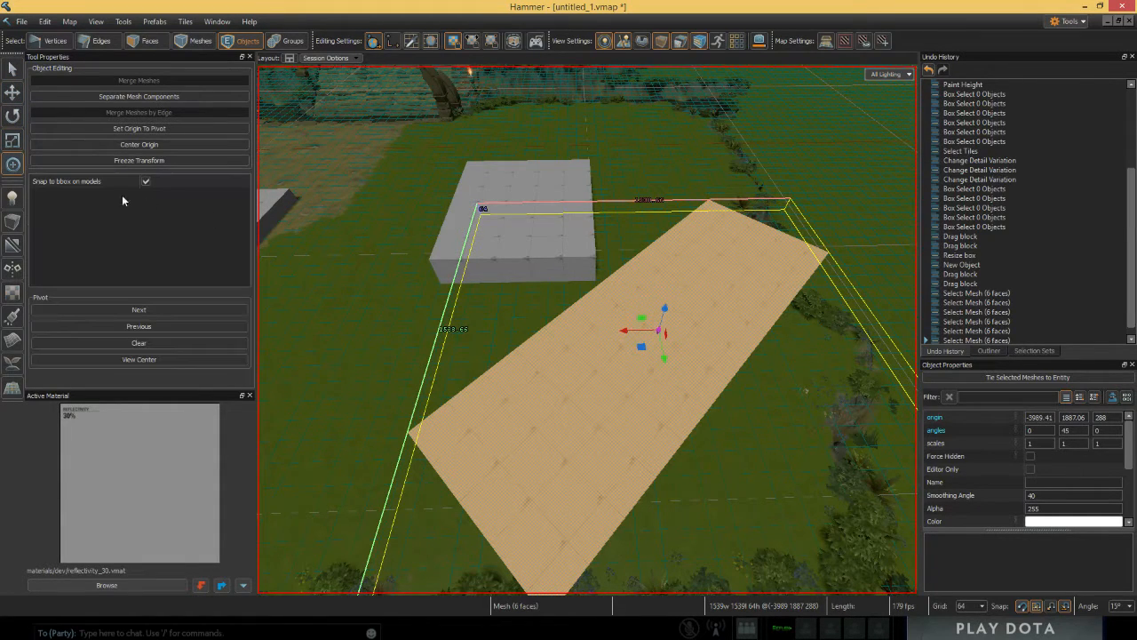
{"action": "right_click_drag", "start_coordinate": [659, 329], "coordinate": [584, 304]}
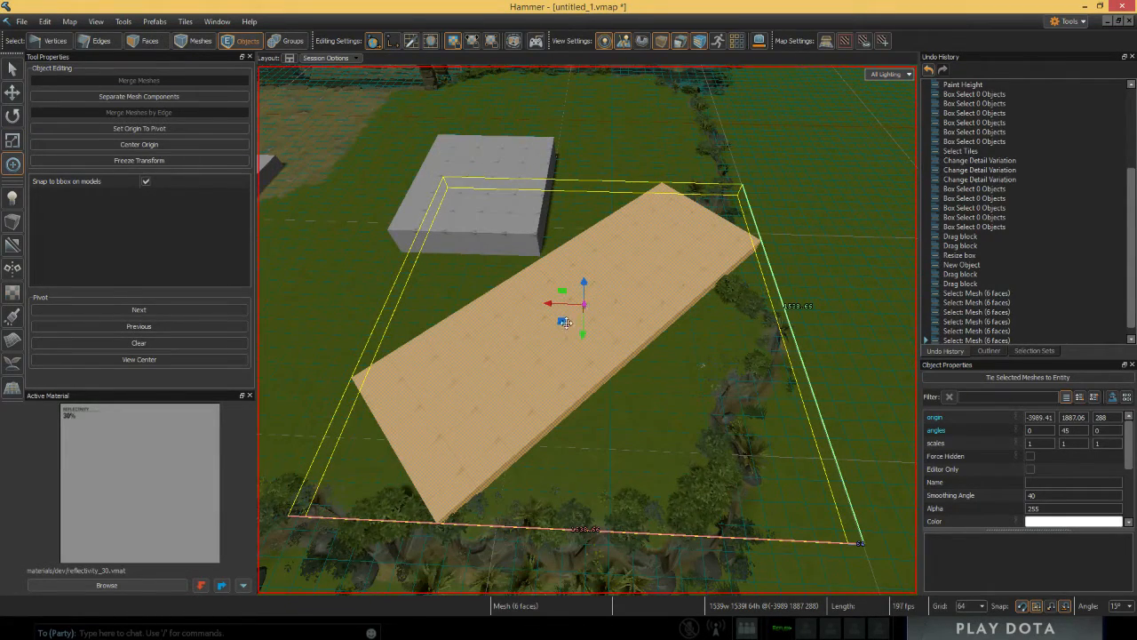
{"action": "key", "text": "e"}
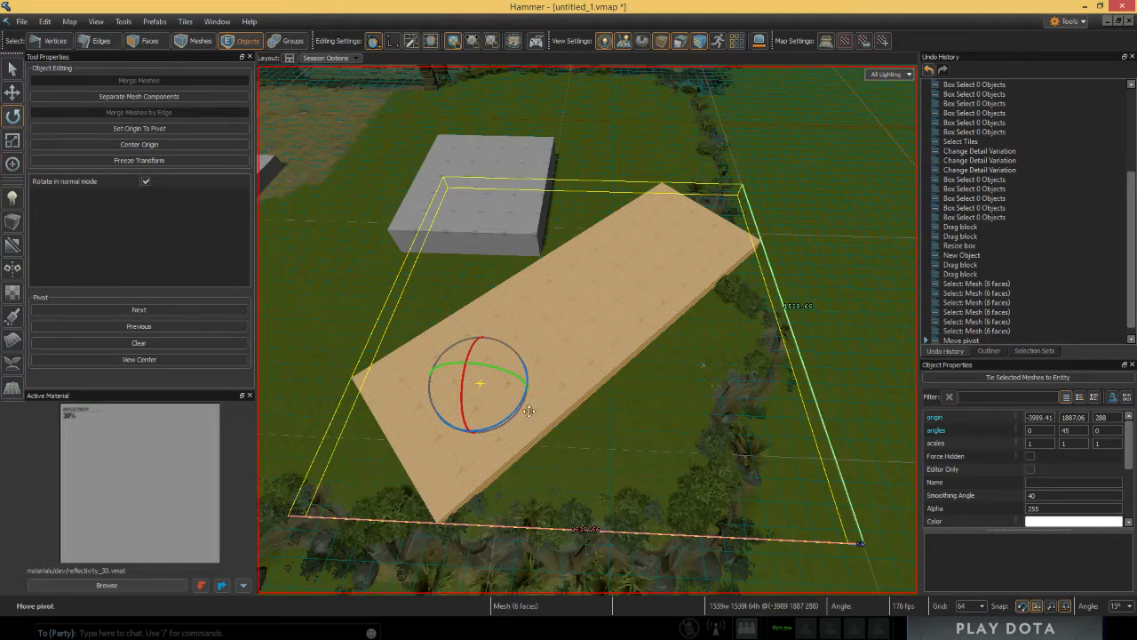
{"action": "left_click_drag", "start_coordinate": [518, 420], "coordinate": [542, 466]}
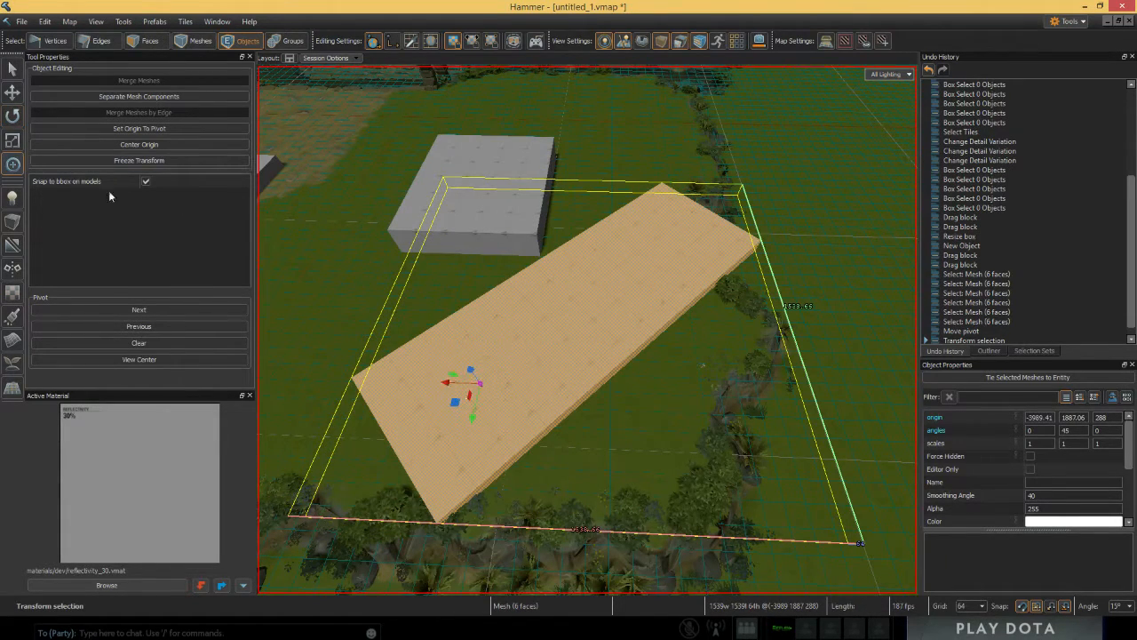
Step: Set the long block's origin to its pivot near the middle and activate the Translate tool
{"action": "left_click", "coordinate": [180, 128]}
{"action": "left_click", "coordinate": [12, 68]}
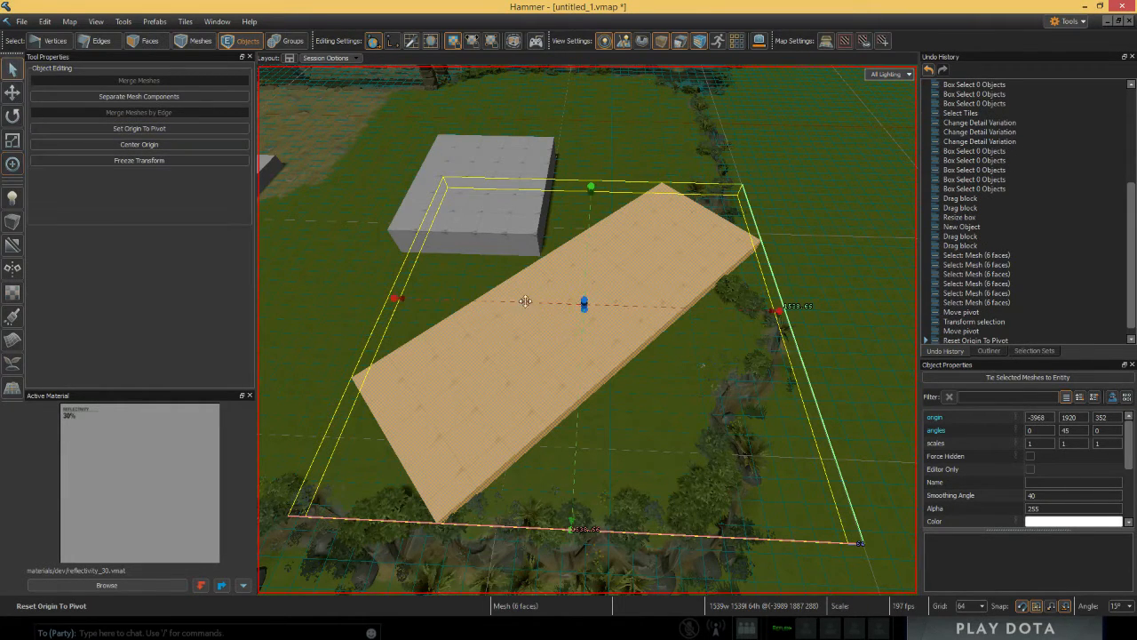
{"action": "key", "text": "t"}
{"action": "key", "text": "a"}
{"action": "key", "text": "s"}
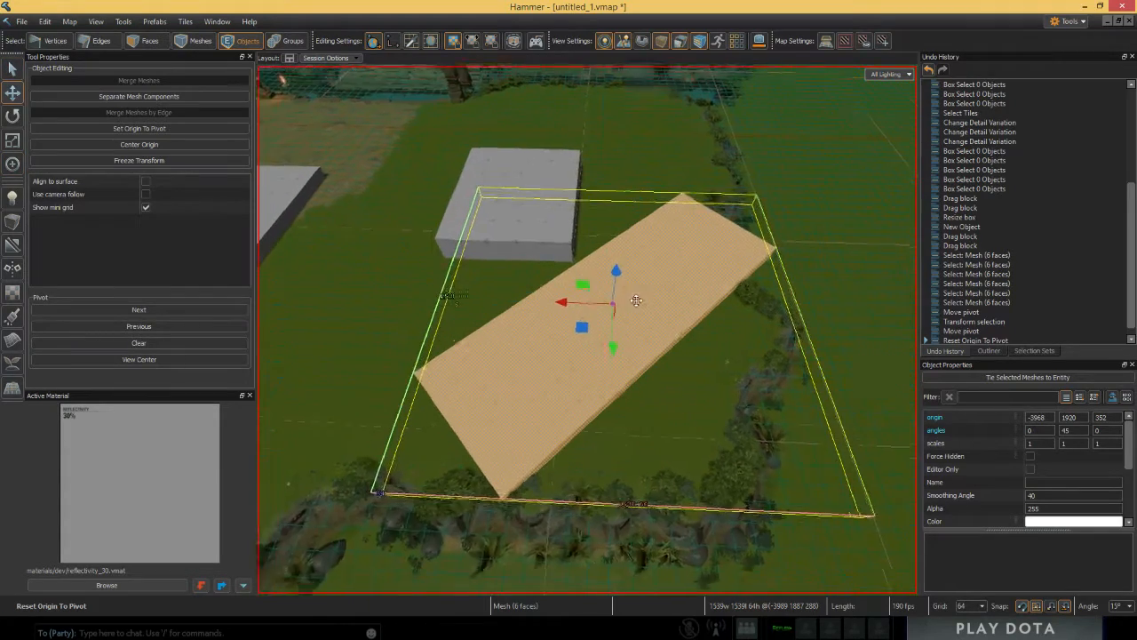
Step: Move the long block along single axes and within an axis plane to origin -3648, 1920, 320, closer to the raised block
{"action": "key", "text": "w"}
{"action": "left_click_drag", "start_coordinate": [622, 346], "coordinate": [588, 317]}
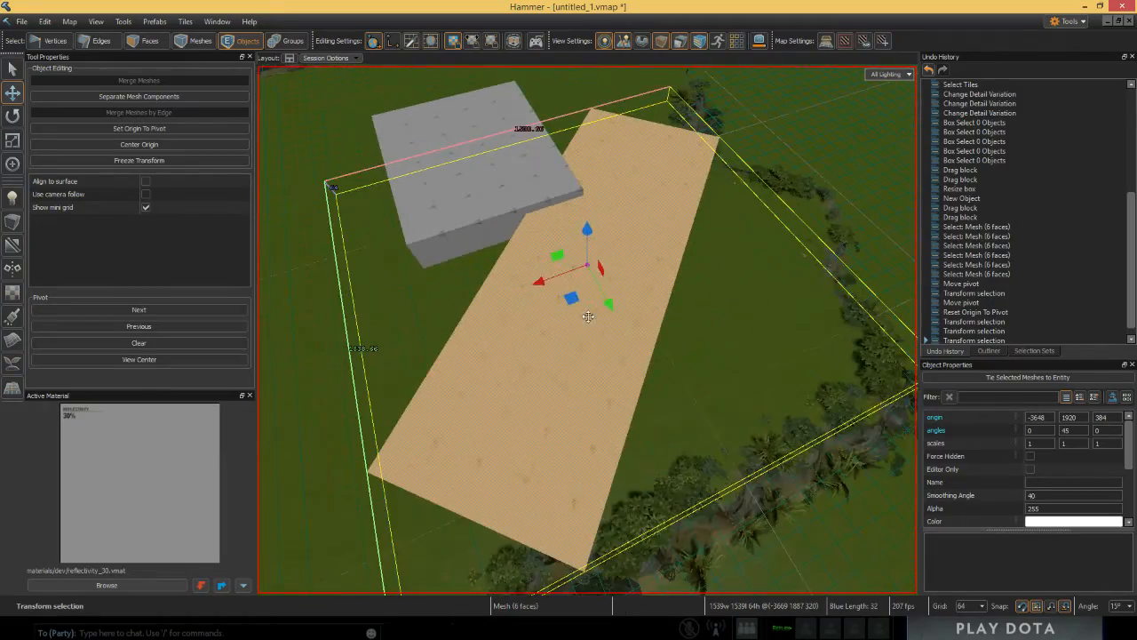
{"action": "mouse_move", "coordinate": [588, 269]}
{"action": "left_mouse_down"}
{"action": "mouse_move", "coordinate": [453, 223]}
{"action": "mouse_move", "coordinate": [462, 287]}
{"action": "mouse_move", "coordinate": [544, 224]}
{"action": "mouse_move", "coordinate": [737, 275]}
{"action": "mouse_move", "coordinate": [414, 300]}
{"action": "mouse_move", "coordinate": [498, 220]}
{"action": "mouse_move", "coordinate": [611, 311]}
{"action": "mouse_move", "coordinate": [592, 269]}
{"action": "mouse_move", "coordinate": [577, 269]}
{"action": "left_mouse_up"}
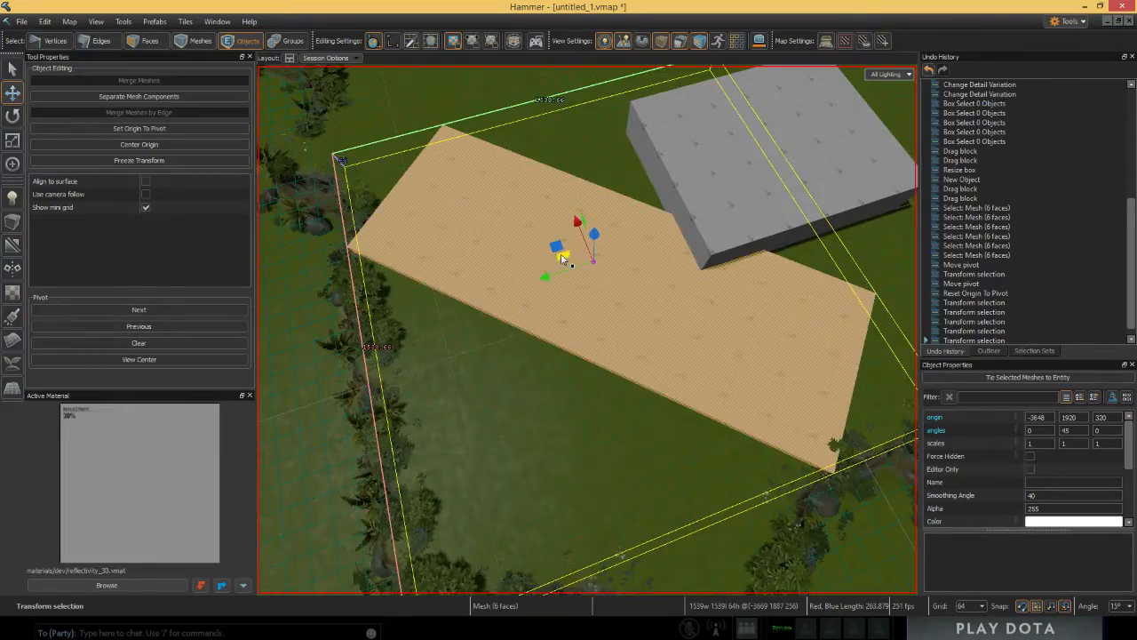
Step: Move the long block freely by its centre handle and place its origin at -3456, 2176, 384
{"action": "left_click_drag", "start_coordinate": [647, 273], "coordinate": [582, 273], "text": "alt"}
{"action": "scroll", "coordinate": [583, 186], "scroll_direction": "up", "scroll_amount": 5}
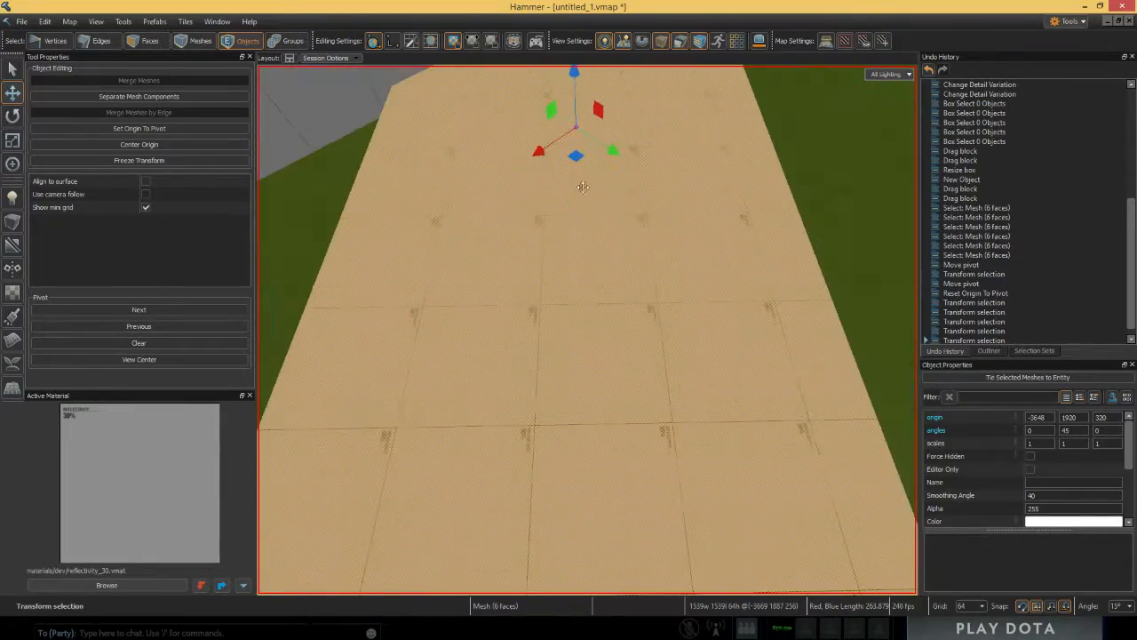
{"action": "scroll", "coordinate": [577, 178], "scroll_direction": "down", "scroll_amount": 4}
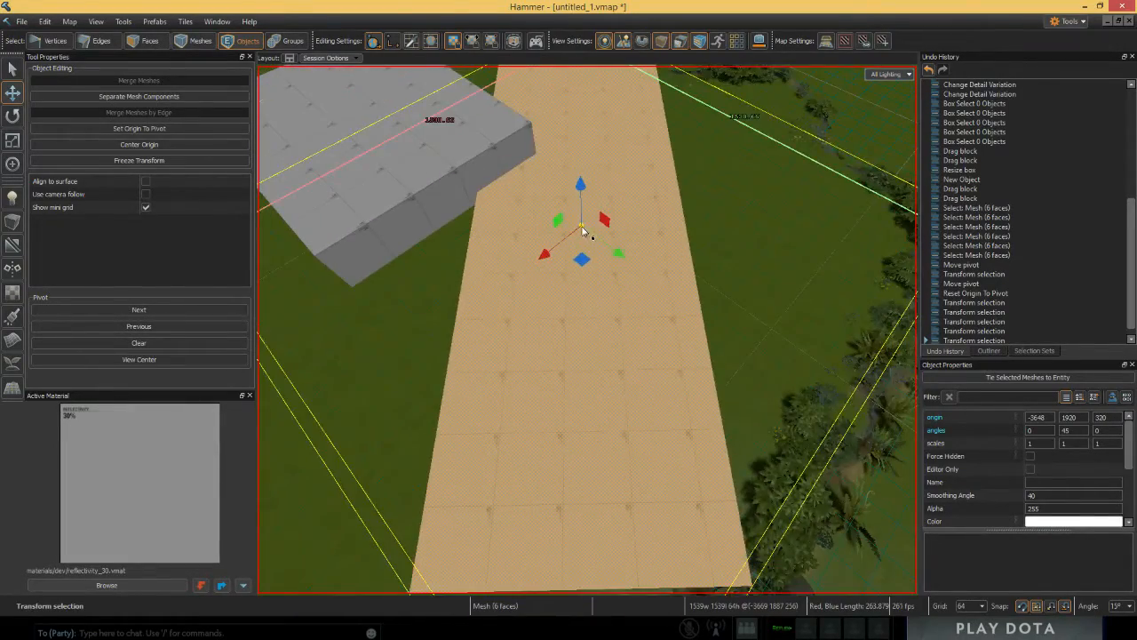
{"action": "left_click_drag", "start_coordinate": [582, 230], "coordinate": [778, 264]}
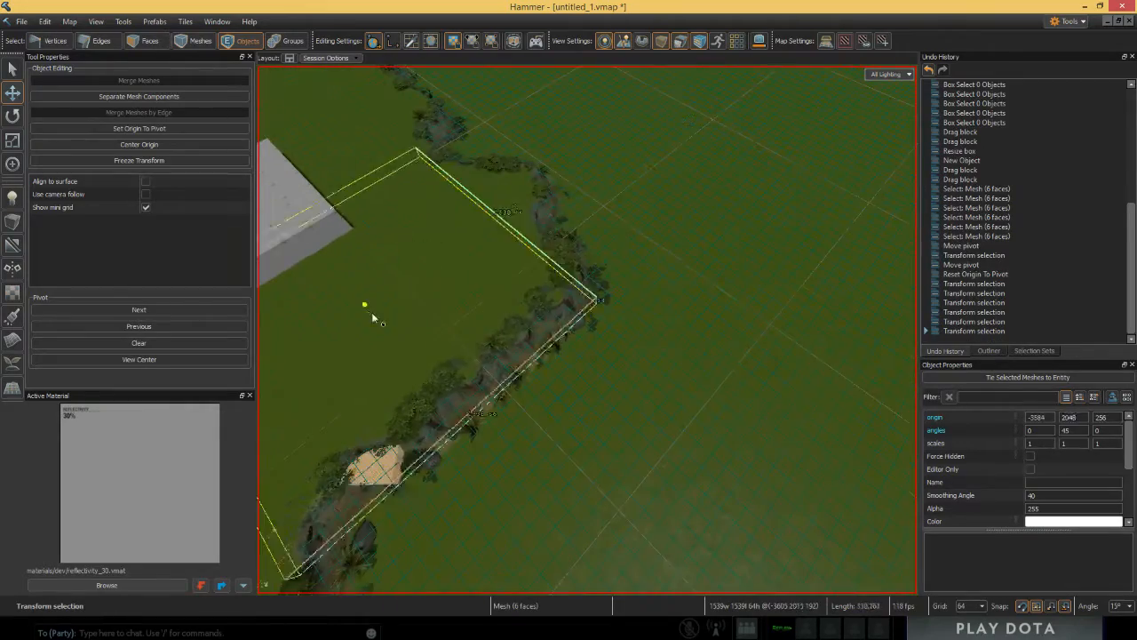
{"action": "left_click_drag", "start_coordinate": [372, 313], "coordinate": [745, 378]}
{"action": "key", "text": "a"}
{"action": "mouse_move", "coordinate": [620, 293]}
{"action": "left_mouse_down"}
{"action": "mouse_move", "coordinate": [613, 311]}
{"action": "mouse_move", "coordinate": [602, 292]}
{"action": "left_mouse_up"}
{"action": "left_click_drag", "start_coordinate": [518, 297], "coordinate": [558, 294]}
Step: Clone the long diagonal block four times across the ground around the large flat block
{"action": "key", "text": "s"}
{"action": "right_click_drag", "start_coordinate": [558, 294], "coordinate": [725, 292]}
{"action": "left_click_drag", "start_coordinate": [771, 294], "coordinate": [424, 299], "text": "shift"}
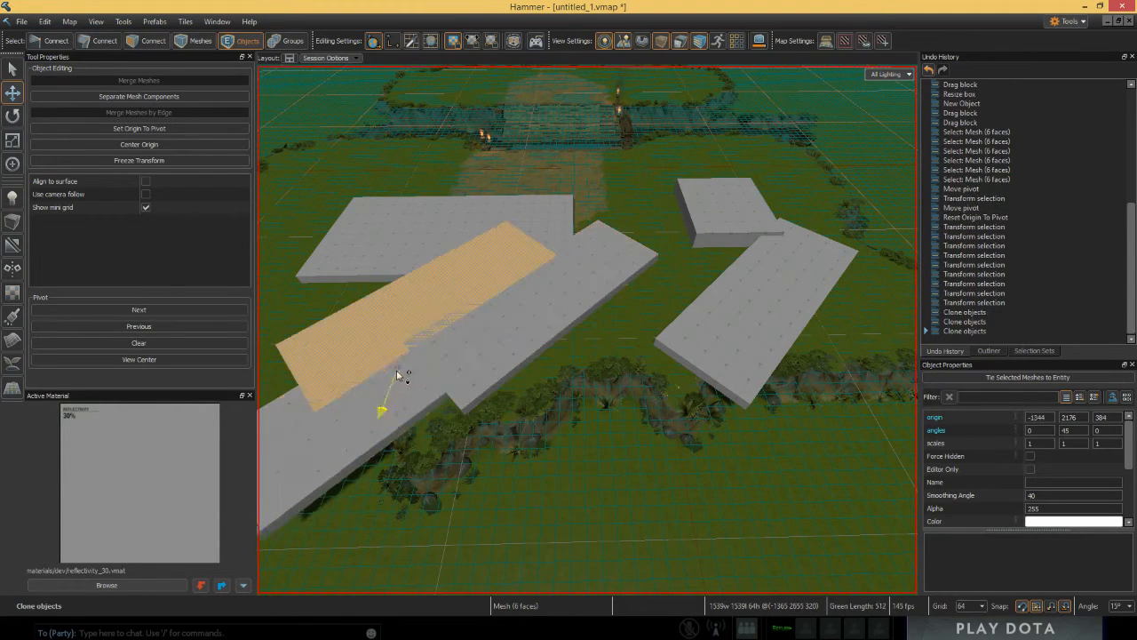
{"action": "mouse_move", "coordinate": [398, 374]}
{"action": "left_mouse_down", "text": "shift"}
{"action": "mouse_move", "coordinate": [370, 384]}
{"action": "mouse_move", "coordinate": [613, 444]}
{"action": "left_mouse_up", "text": "shift"}
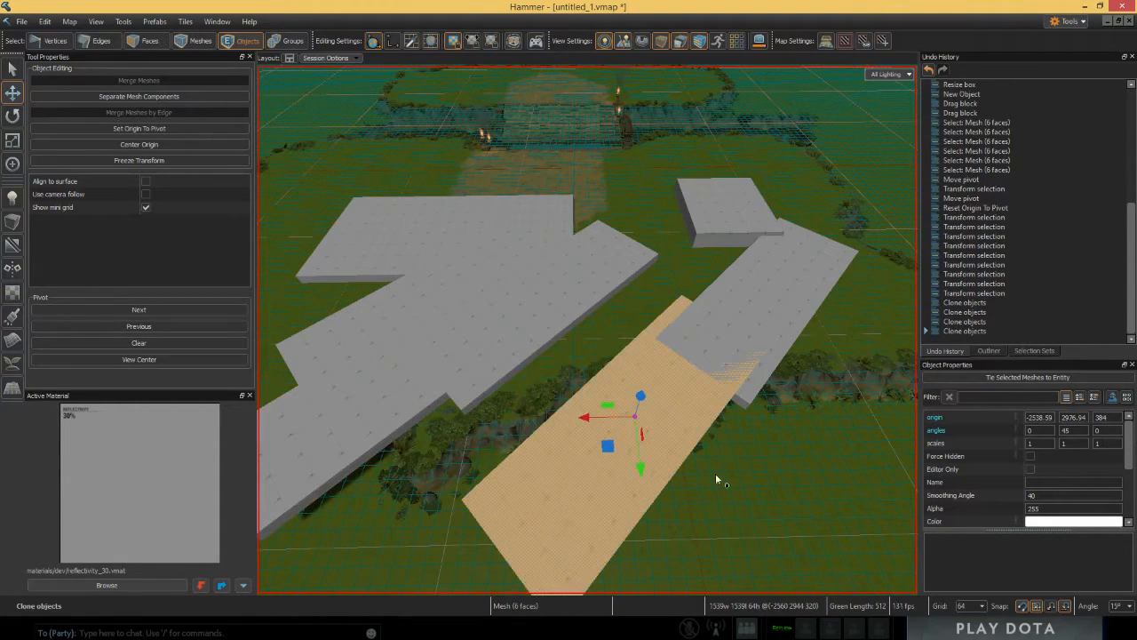
Step: Undo all four clones of the long diagonal block
{"action": "key", "text": "ctrl+z"}
{"action": "key", "text": "ctrl+z"}
{"action": "key", "text": "ctrl+z"}
{"action": "key", "text": "ctrl+z"}
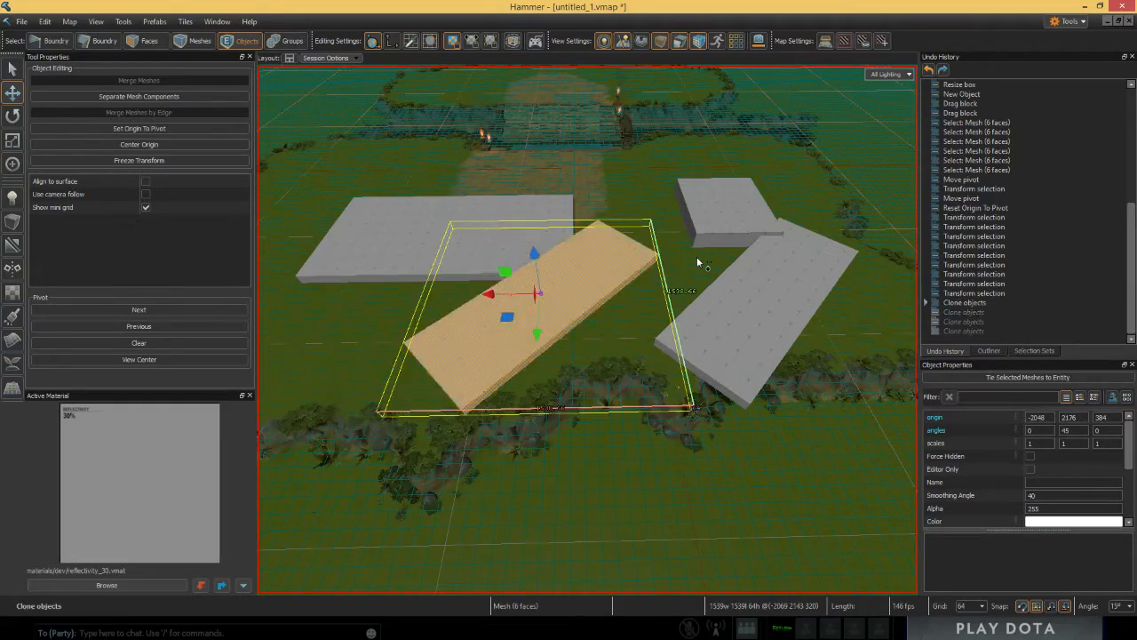
Step: Rotate the long block about single axes and tilt it freely so it stands steeply beside the raised block
{"action": "mouse_move", "coordinate": [696, 256]}
{"action": "right_mouse_down"}
{"action": "mouse_move", "coordinate": [782, 233]}
{"action": "mouse_move", "coordinate": [787, 257]}
{"action": "right_mouse_up"}
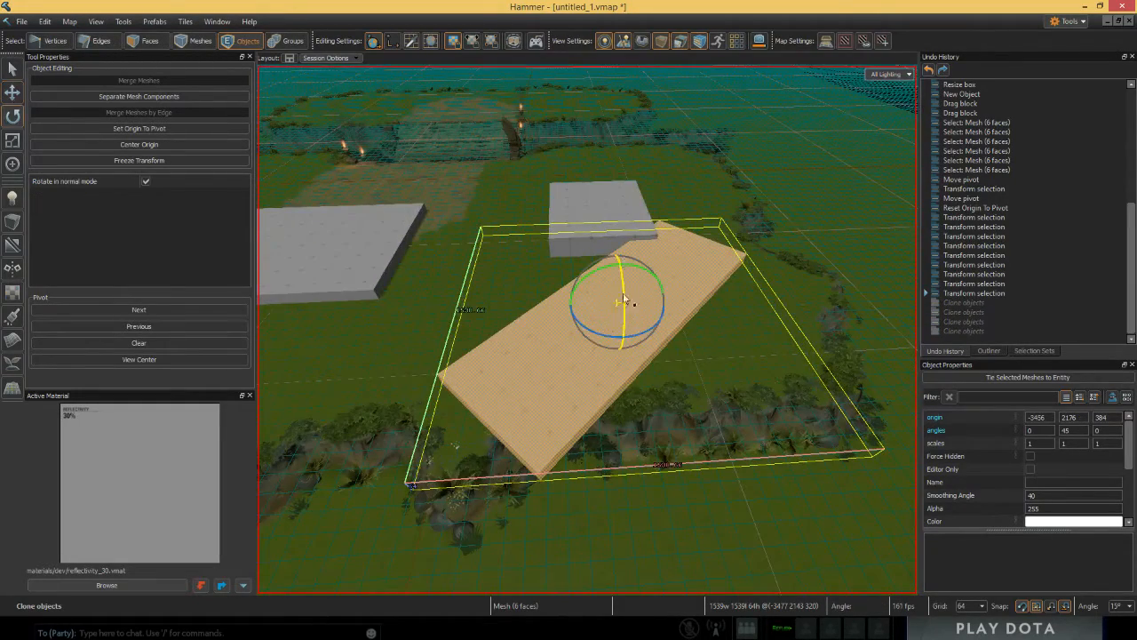
{"action": "left_click_drag", "start_coordinate": [627, 344], "coordinate": [619, 394]}
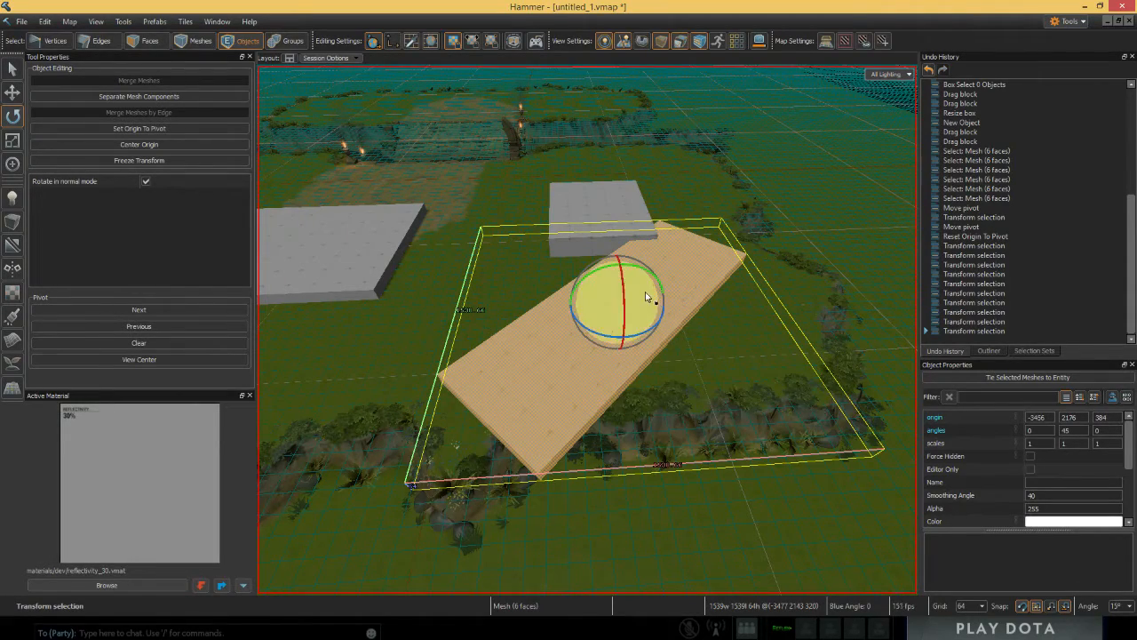
{"action": "left_click_drag", "start_coordinate": [651, 298], "coordinate": [781, 356]}
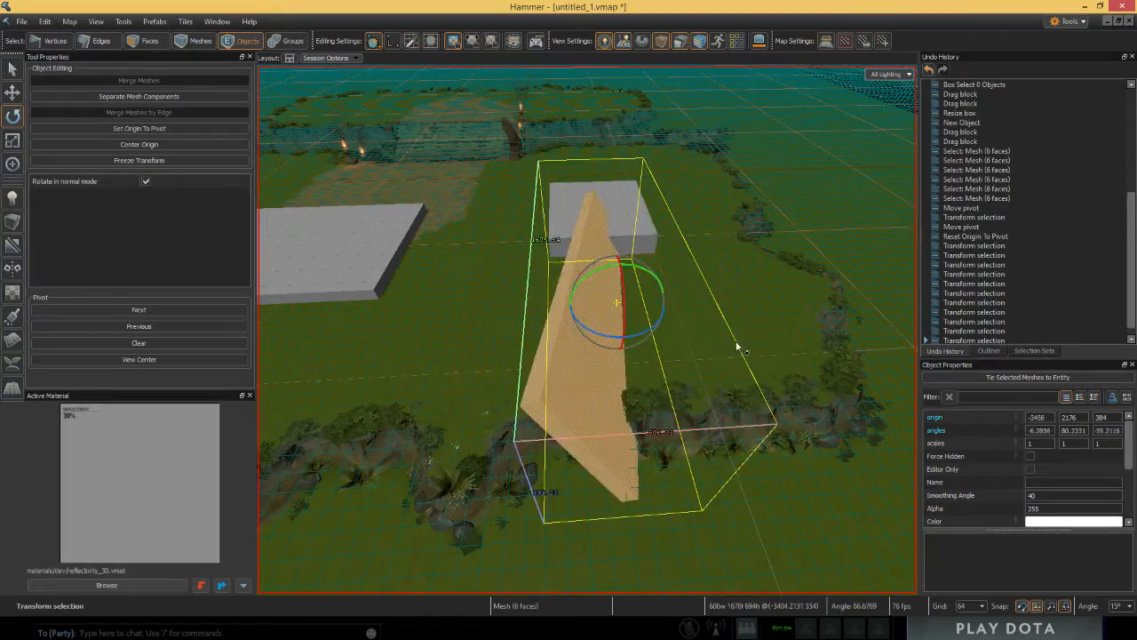
Step: Undo the last tilt of the long block and rotate it freely so it leans diagonally over the ground
{"action": "key", "text": "ctrl+z"}
{"action": "left_click_drag", "start_coordinate": [653, 312], "coordinate": [724, 416]}
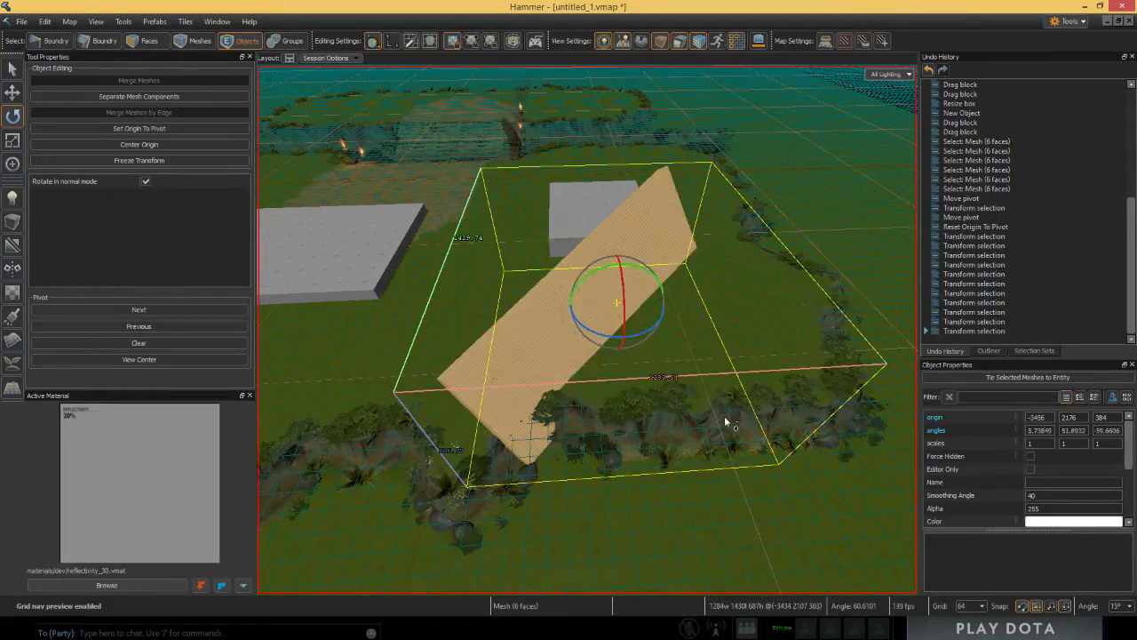
Step: Turn on the grid nav preview and examine which cells around the tilted long block and the other blocks are walkable
{"action": "key", "text": "g"}
{"action": "right_click_drag", "start_coordinate": [724, 415], "coordinate": [563, 269]}
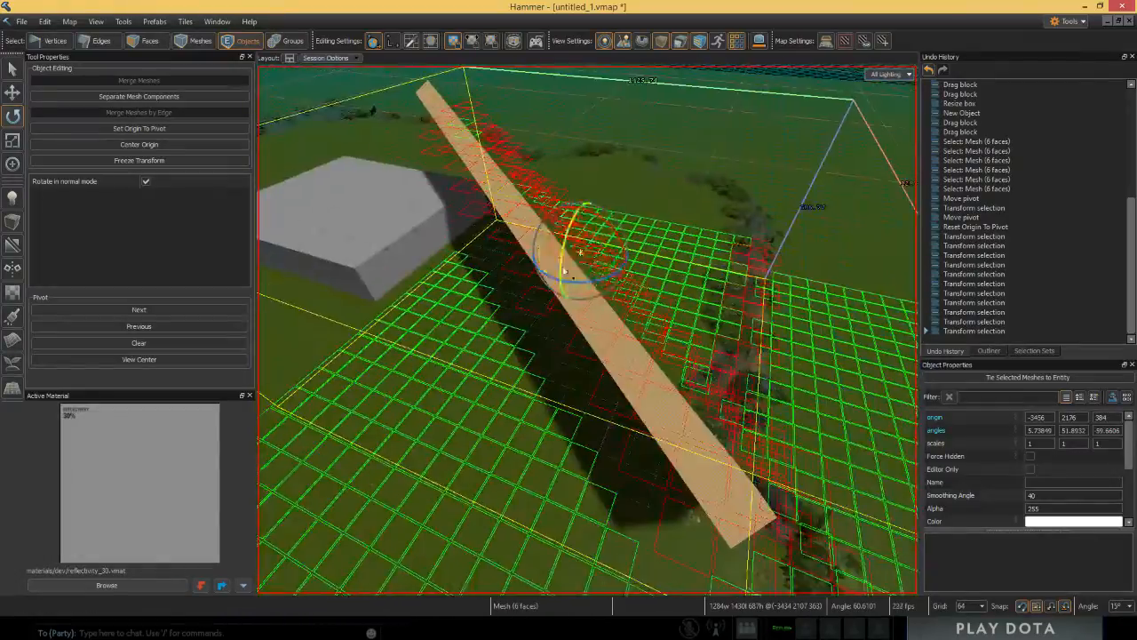
{"action": "right_click_drag", "start_coordinate": [604, 351], "coordinate": [575, 345]}
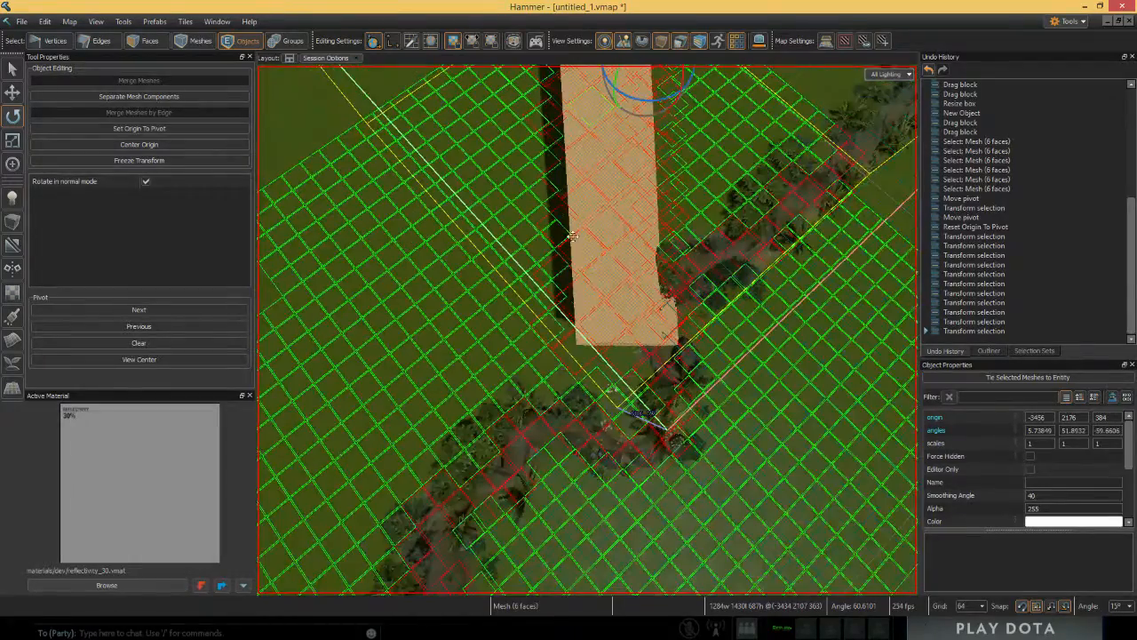
{"action": "right_click_drag", "start_coordinate": [569, 281], "coordinate": [538, 230]}
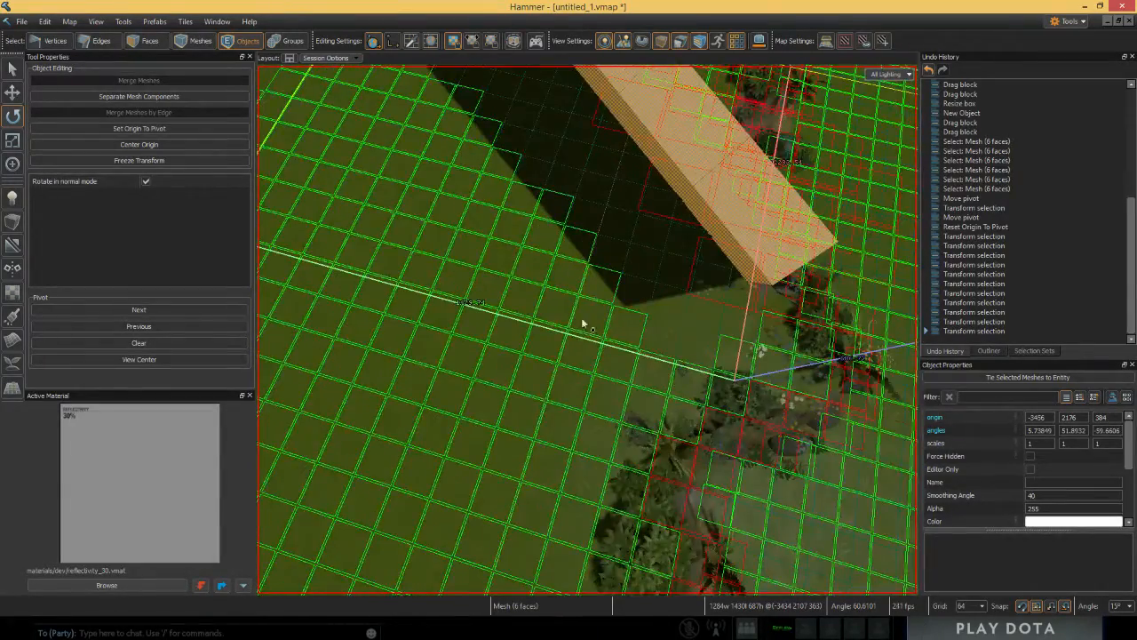
{"action": "right_click_drag", "start_coordinate": [584, 325], "coordinate": [593, 222]}
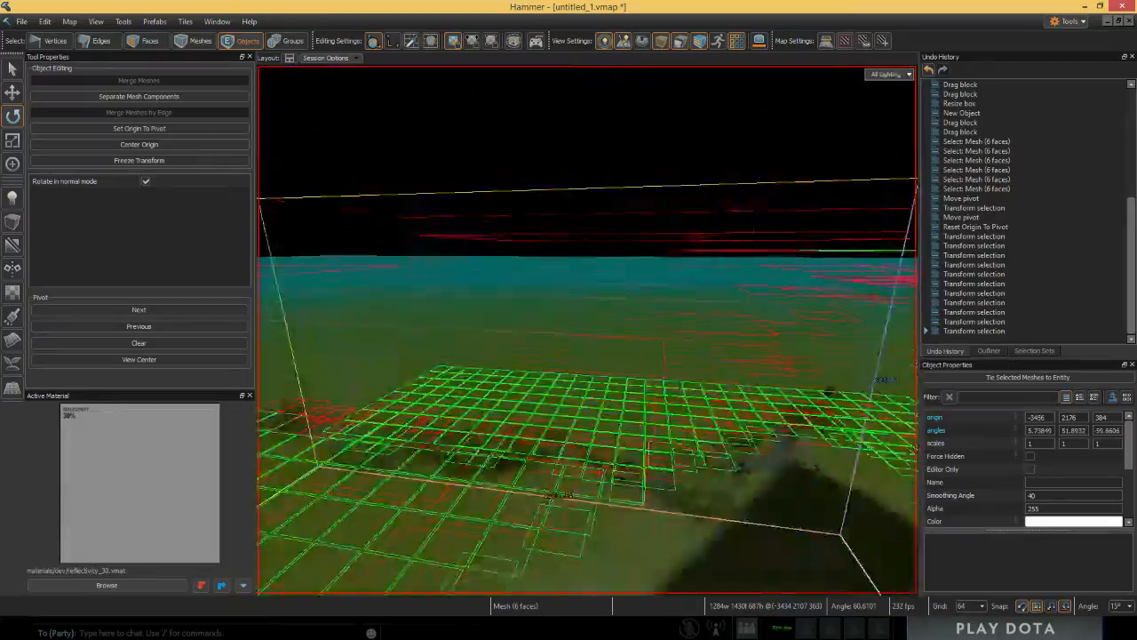
{"action": "right_click_drag", "start_coordinate": [587, 293], "coordinate": [427, 408]}
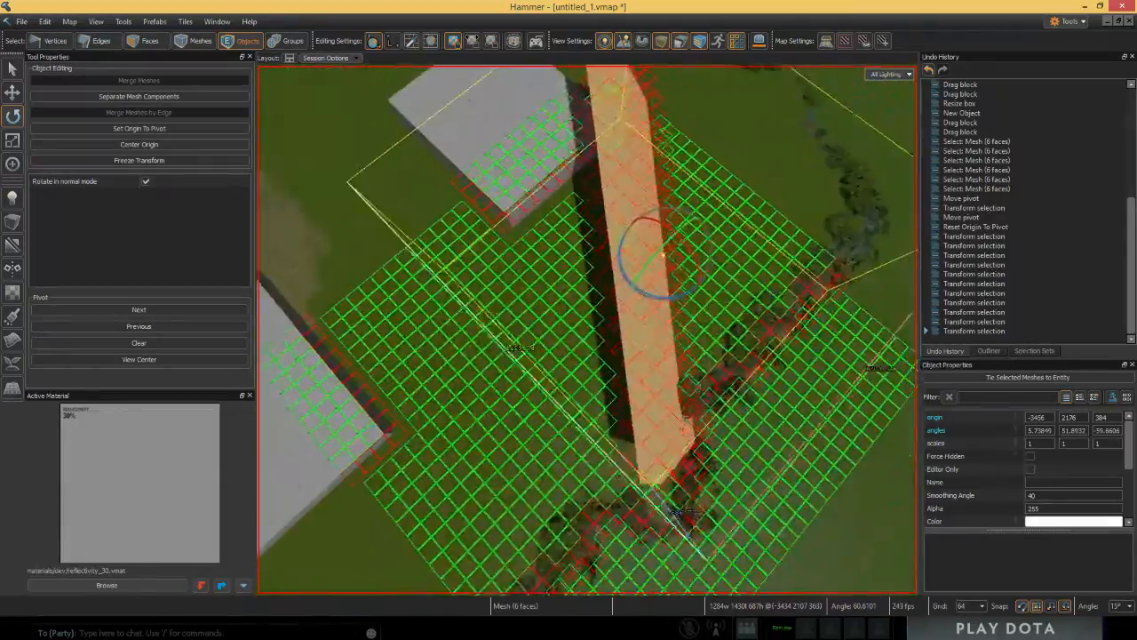
{"action": "right_click_drag", "start_coordinate": [498, 356], "coordinate": [444, 407]}
{"action": "right_click_drag", "start_coordinate": [703, 444], "coordinate": [628, 453]}
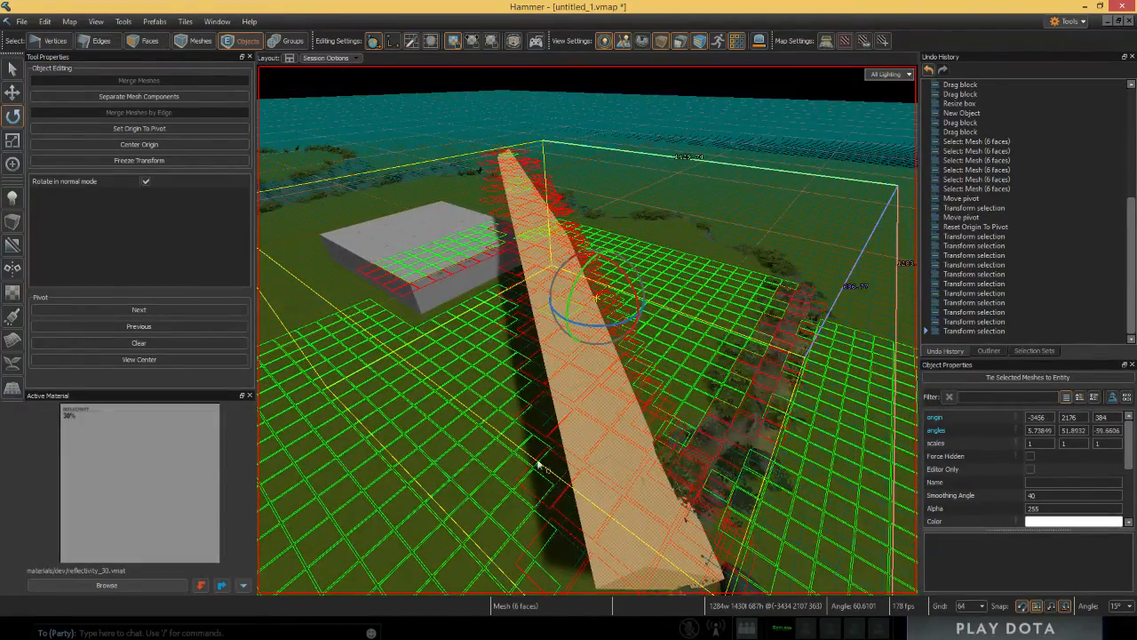
{"action": "right_click_drag", "start_coordinate": [537, 465], "coordinate": [595, 444]}
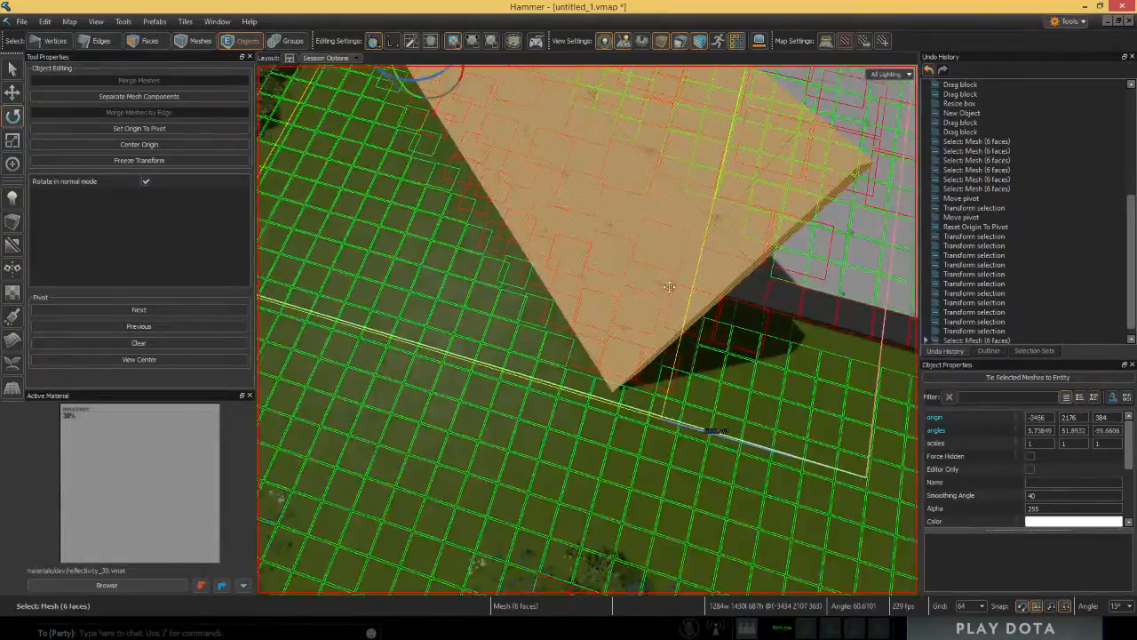
Step: Move the small raised block across the ground to origin -3328, 768, 320 with the Selection tool
{"action": "key", "text": "s"}
{"action": "key", "text": "d"}
{"action": "right_click_drag", "start_coordinate": [670, 287], "coordinate": [782, 275]}
{"action": "left_click", "coordinate": [12, 69]}
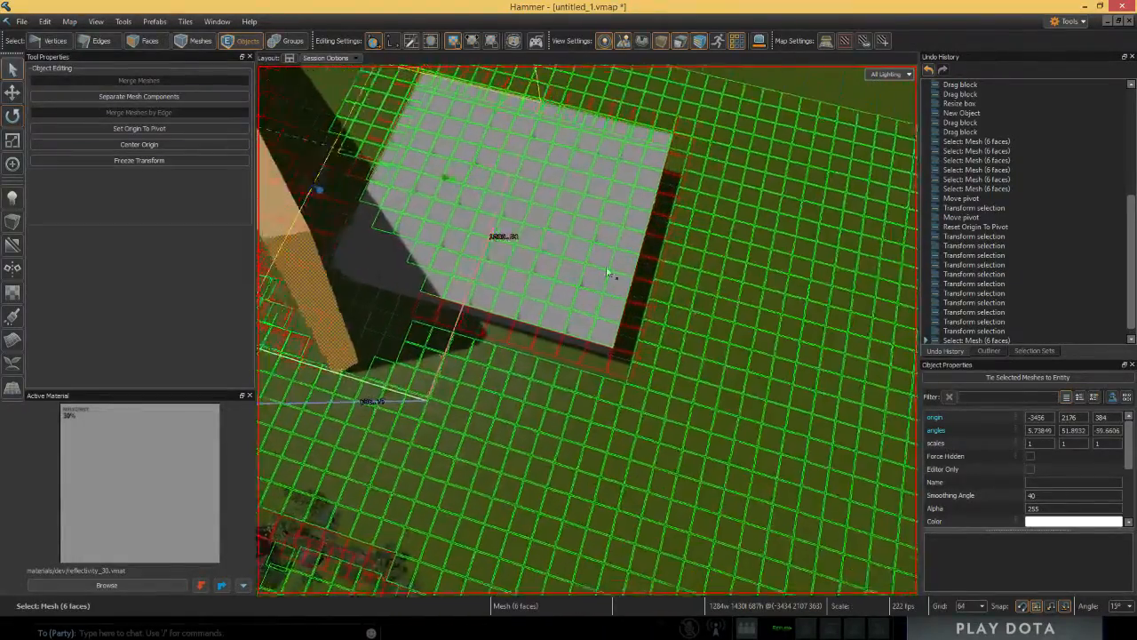
{"action": "left_click", "coordinate": [609, 272]}
{"action": "right_click_drag", "start_coordinate": [610, 272], "coordinate": [582, 318]}
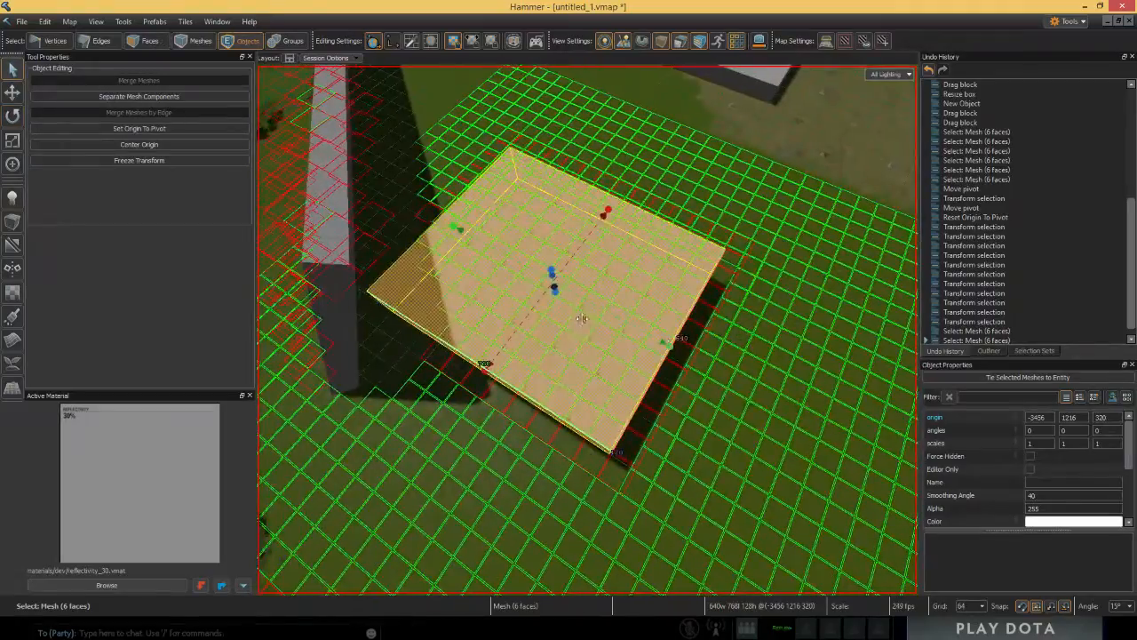
{"action": "left_click_drag", "start_coordinate": [582, 318], "coordinate": [738, 355]}
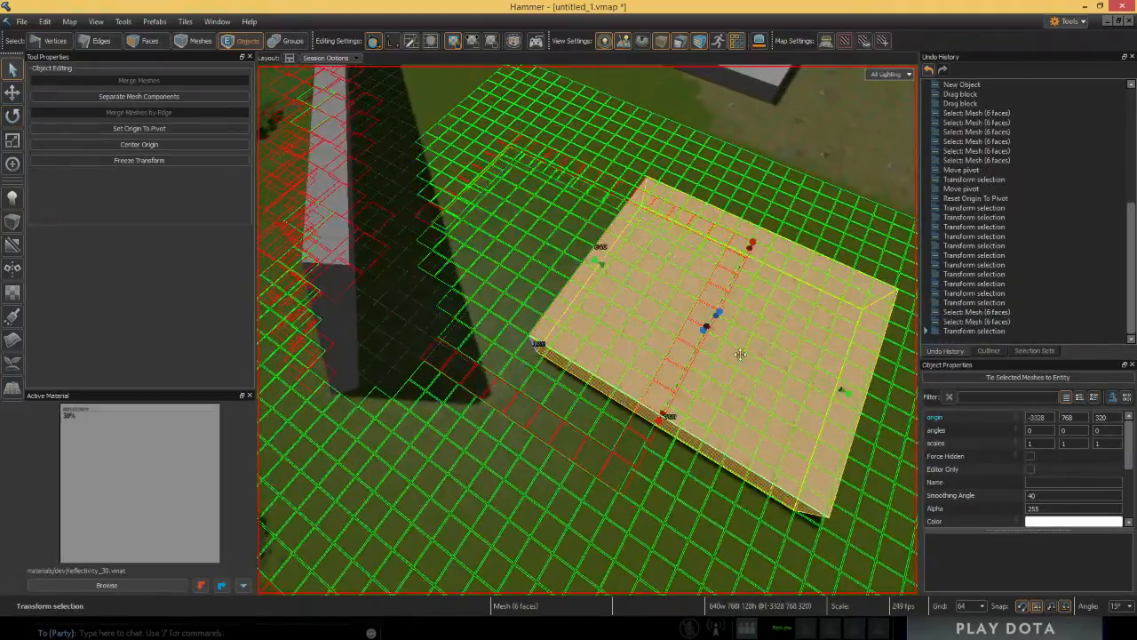
{"action": "right_click_drag", "start_coordinate": [739, 356], "coordinate": [683, 437]}
Step: Rotate the small raised block 15 degrees about its red axis and clear the selection
{"action": "left_click_drag", "start_coordinate": [656, 351], "coordinate": [808, 296], "text": "alt"}
{"action": "right_click_drag", "start_coordinate": [808, 297], "coordinate": [690, 136], "text": "alt"}
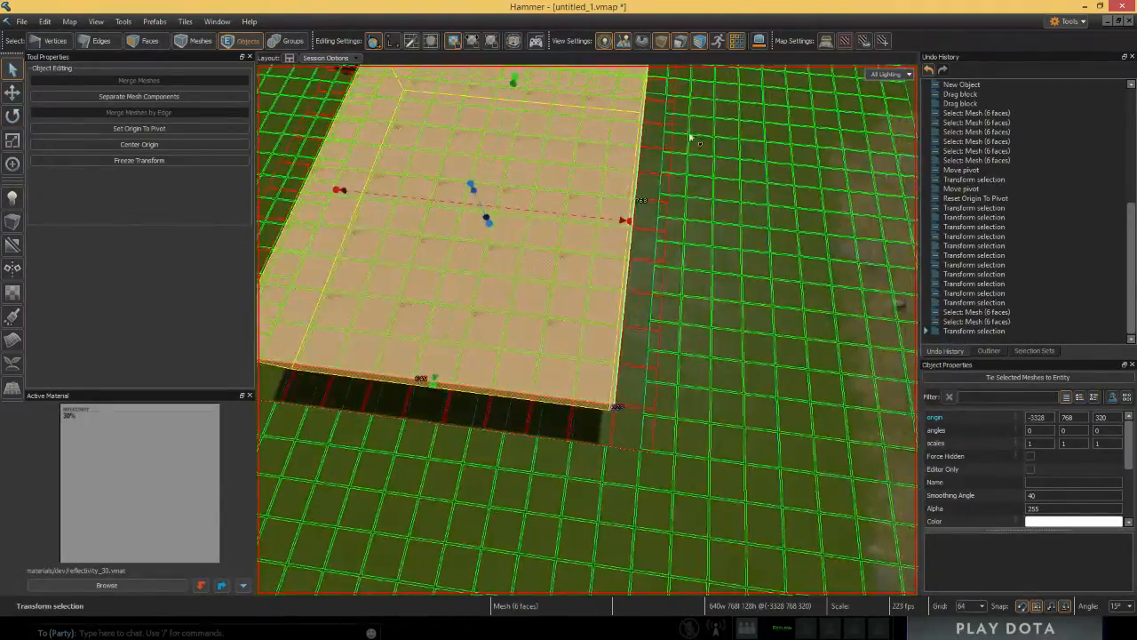
{"action": "right_click_drag", "start_coordinate": [517, 420], "coordinate": [573, 350]}
{"action": "left_click_drag", "start_coordinate": [622, 351], "coordinate": [764, 282], "text": "alt"}
{"action": "key", "text": "r"}
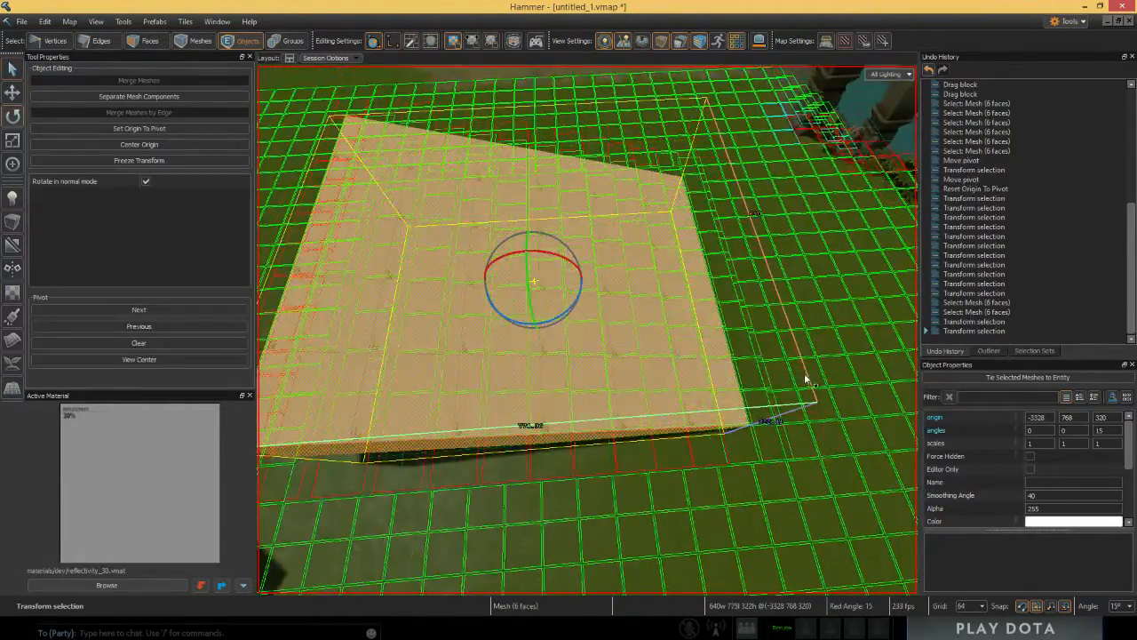
{"action": "key", "text": "Escape"}
{"action": "right_click_drag", "start_coordinate": [805, 379], "coordinate": [755, 267]}
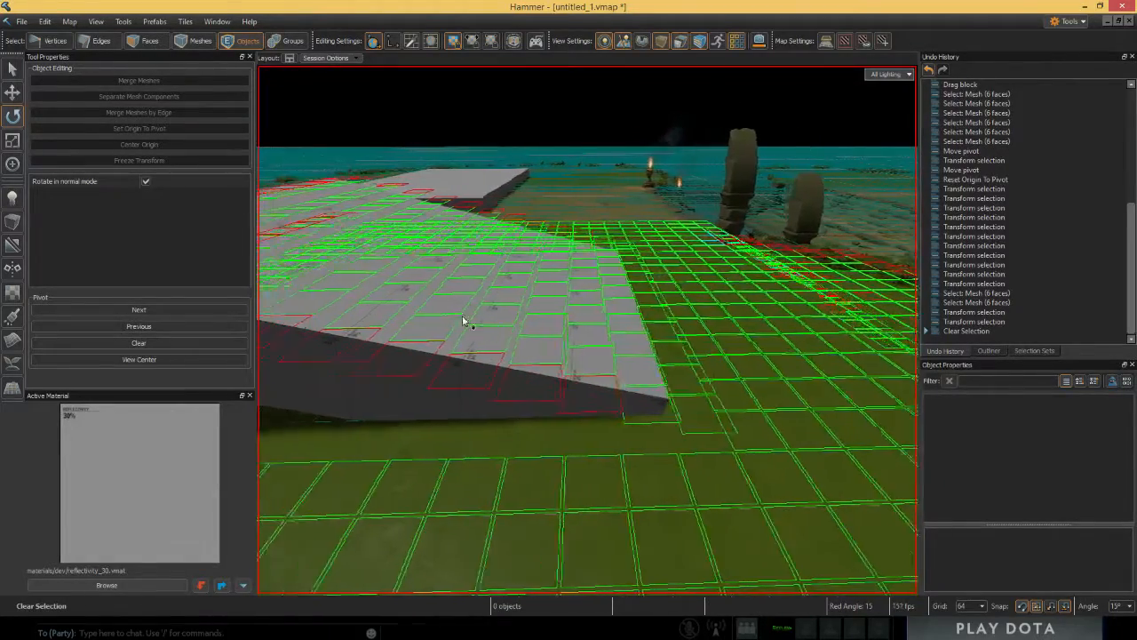
Step: Select the long block, rotate it freely once more and delete it
{"action": "right_click_drag", "start_coordinate": [462, 322], "coordinate": [528, 254]}
{"action": "right_click_drag", "start_coordinate": [713, 338], "coordinate": [677, 335]}
{"action": "left_click", "coordinate": [677, 335]}
{"action": "left_click_drag", "start_coordinate": [710, 271], "coordinate": [745, 296]}
{"action": "key", "text": "Delete"}
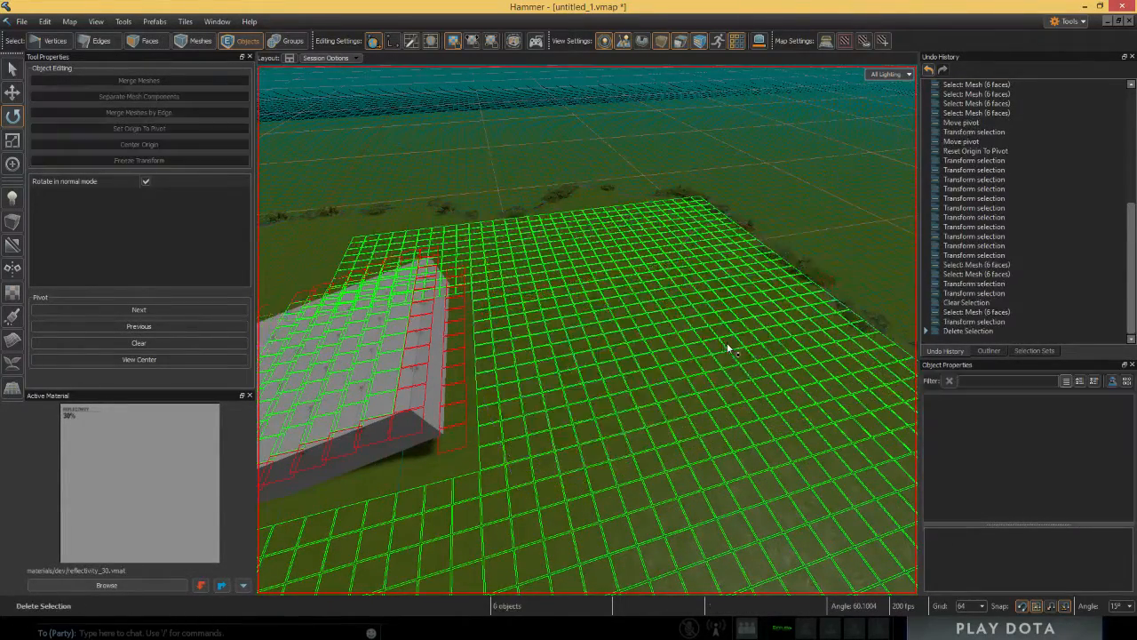
Step: Move the large flat block over the ground next to the sloped block, at origin -3392, 1536, 288
{"action": "right_click_drag", "start_coordinate": [728, 346], "coordinate": [586, 289]}
{"action": "left_click", "coordinate": [8, 70]}
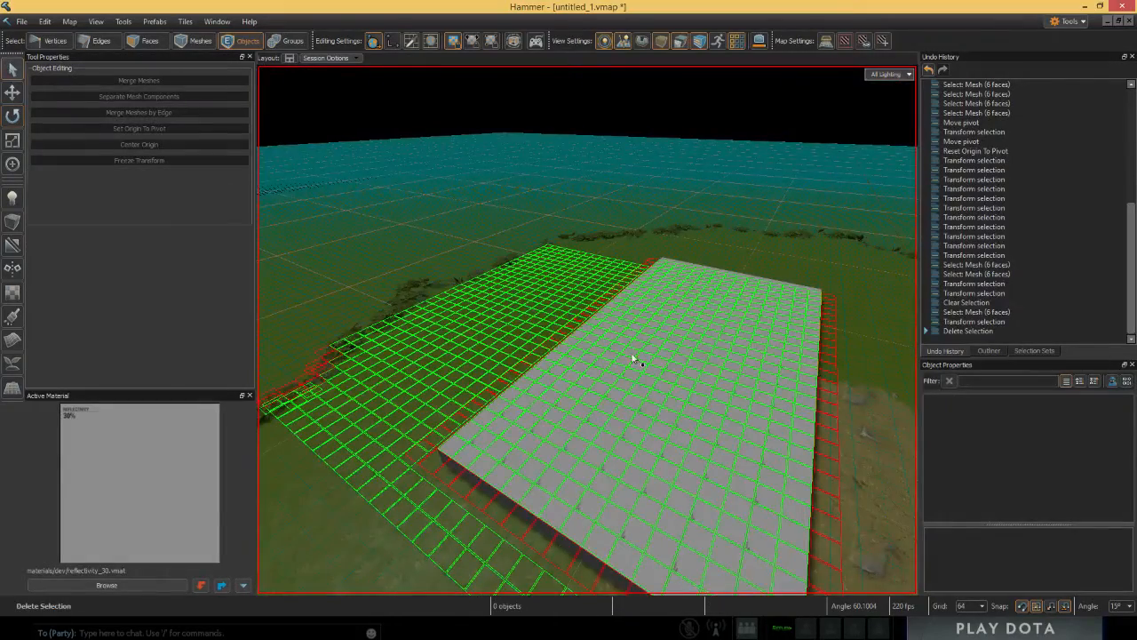
{"action": "left_click", "coordinate": [635, 358]}
{"action": "right_click_drag", "start_coordinate": [634, 358], "coordinate": [579, 394]}
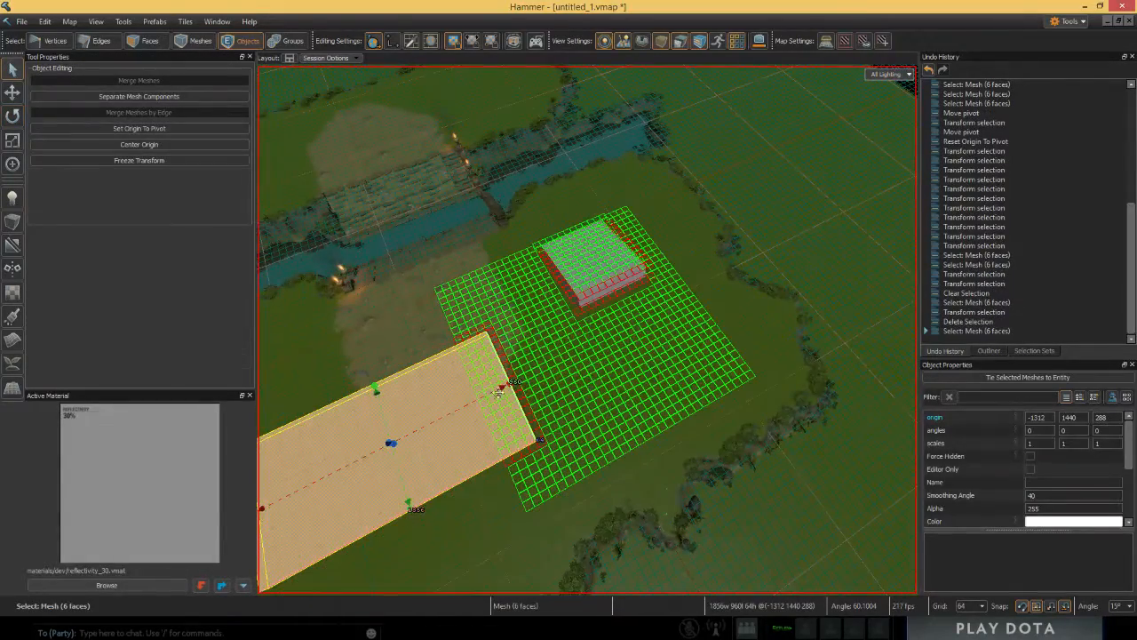
{"action": "key", "text": "t"}
{"action": "left_click_drag", "start_coordinate": [374, 488], "coordinate": [618, 261]}
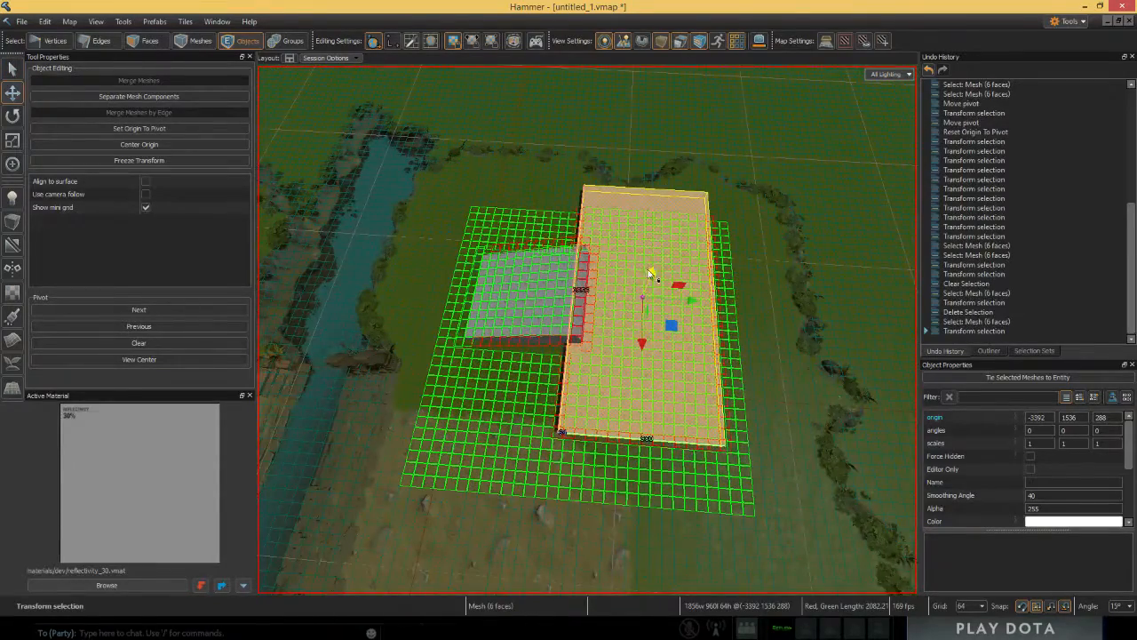
Step: Turn off the grid nav preview and raise the large flat block 160 units to height 448
{"action": "right_click_drag", "start_coordinate": [644, 285], "coordinate": [800, 253]}
{"action": "key", "text": "g"}
{"action": "right_click_drag", "start_coordinate": [560, 316], "coordinate": [432, 458]}
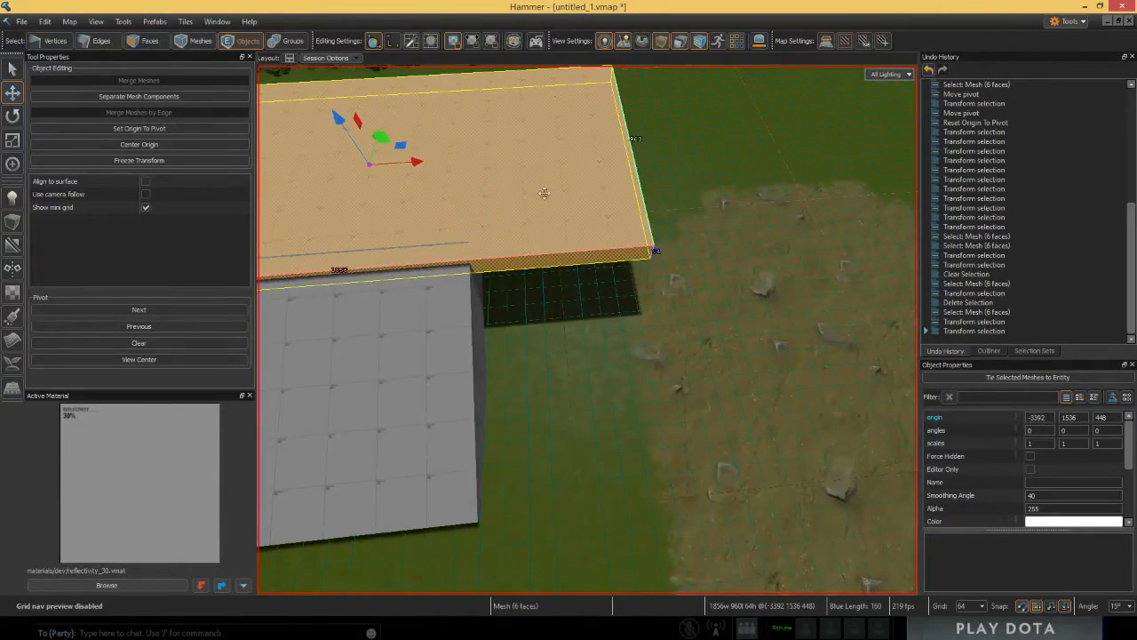
{"action": "right_click_drag", "start_coordinate": [639, 256], "coordinate": [649, 302]}
Step: Resize the large flat block with its bounding-box handles to 1024 wide, 928 long and 64 high
{"action": "key", "text": "r"}
{"action": "left_click_drag", "start_coordinate": [382, 306], "coordinate": [649, 330]}
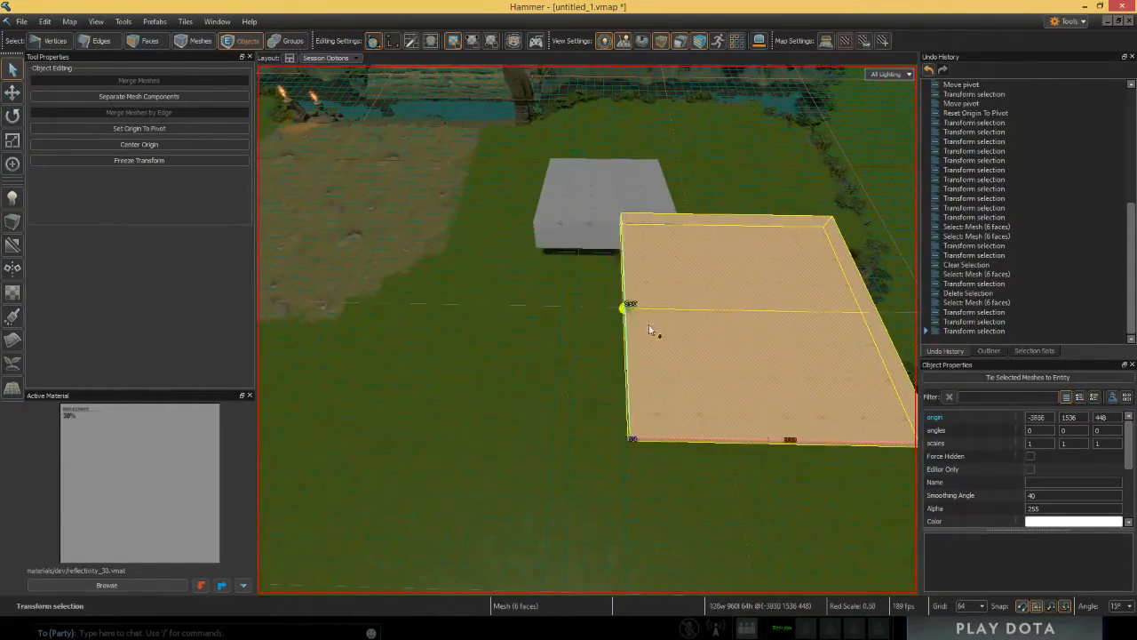
{"action": "left_click_drag", "start_coordinate": [735, 332], "coordinate": [595, 308]}
{"action": "left_click_drag", "start_coordinate": [870, 315], "coordinate": [693, 311]}
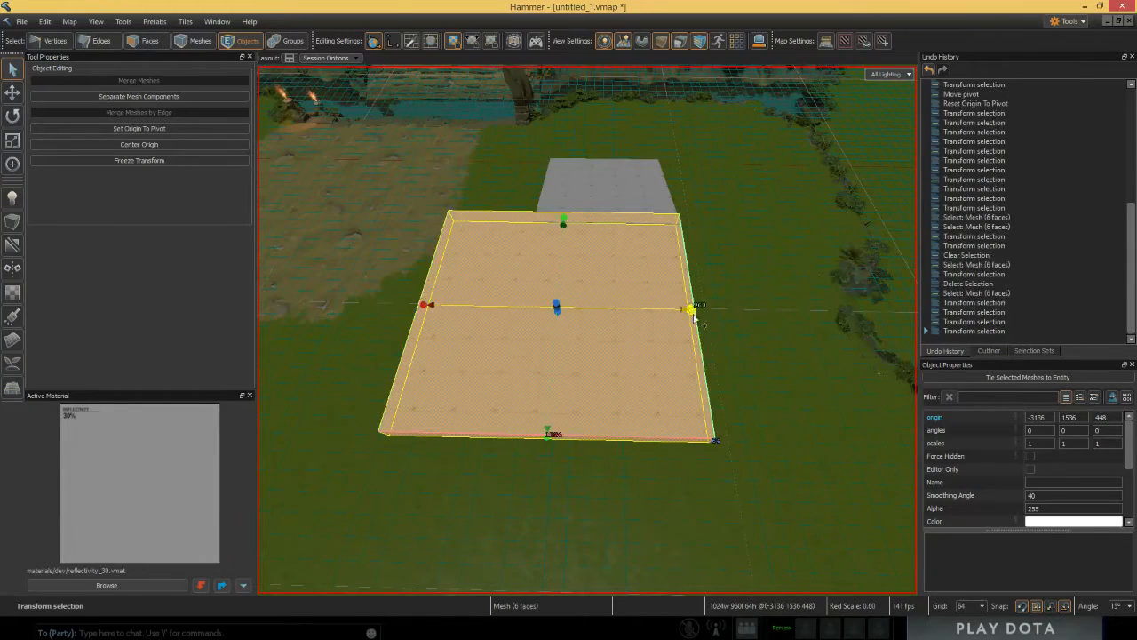
{"action": "left_click_drag", "start_coordinate": [555, 308], "coordinate": [540, 190]}
{"action": "key", "text": "ctrl+z"}
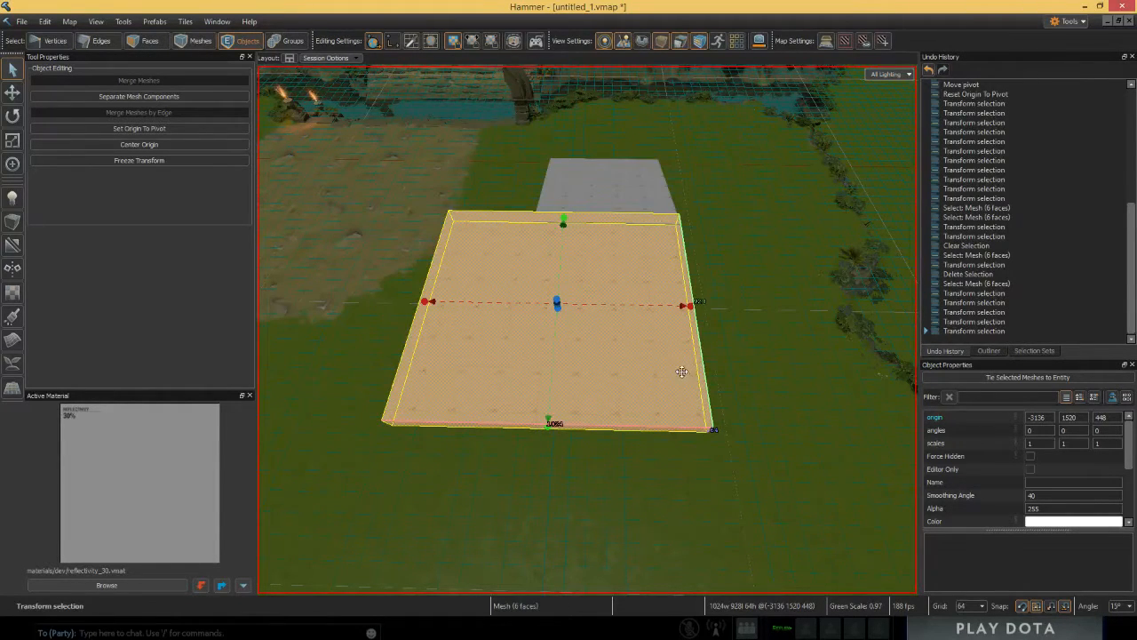
Step: Scale the flat block along single axes with the Scale tool, then try a red-green plane scaling of 1.64 and undo it
{"action": "key", "text": "d"}
{"action": "right_click_drag", "start_coordinate": [675, 361], "coordinate": [509, 384]}
{"action": "left_click_drag", "start_coordinate": [502, 370], "coordinate": [475, 389]}
{"action": "left_click_drag", "start_coordinate": [542, 363], "coordinate": [637, 400]}
{"action": "left_click_drag", "start_coordinate": [564, 361], "coordinate": [644, 321], "text": "alt"}
{"action": "scroll", "coordinate": [590, 342], "scroll_direction": "down", "scroll_amount": 3}
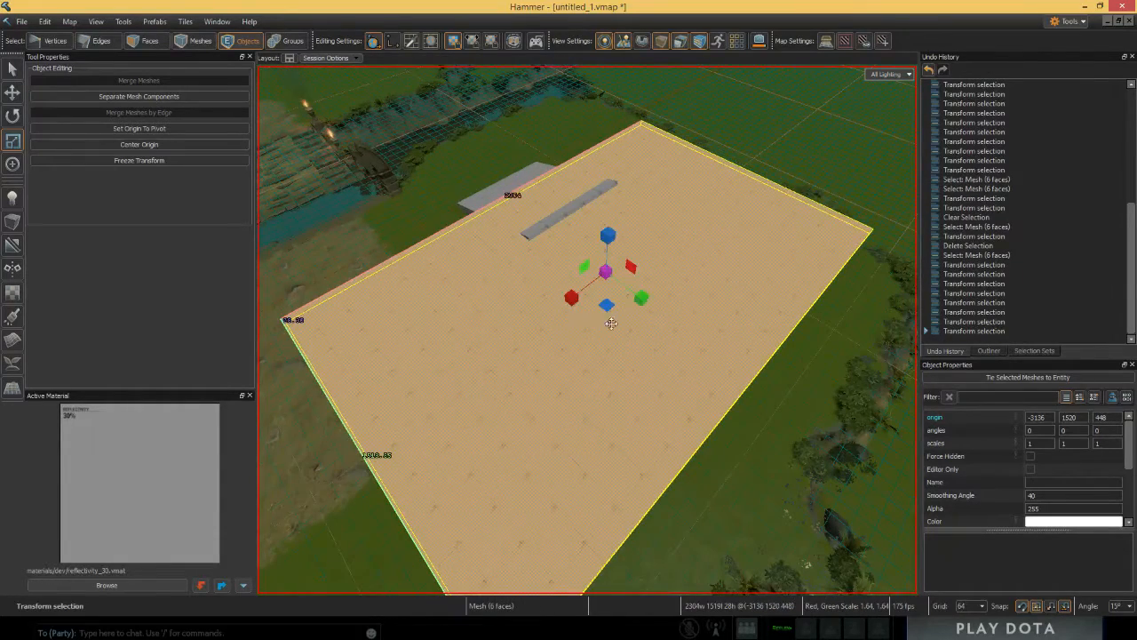
{"action": "key", "text": "ctrl+z"}
Step: Scale the flat block uniformly to about 754 by 497 by 15 units using the centre handle
{"action": "left_click_drag", "start_coordinate": [606, 273], "coordinate": [667, 401]}
{"action": "scroll", "coordinate": [675, 299], "scroll_direction": "up", "scroll_amount": 3}
{"action": "scroll", "coordinate": [651, 293], "scroll_direction": "up", "scroll_amount": 2}
{"action": "scroll", "coordinate": [666, 348], "scroll_direction": "down", "scroll_amount": 4}
{"action": "scroll", "coordinate": [666, 402], "scroll_direction": "up", "scroll_amount": 2}
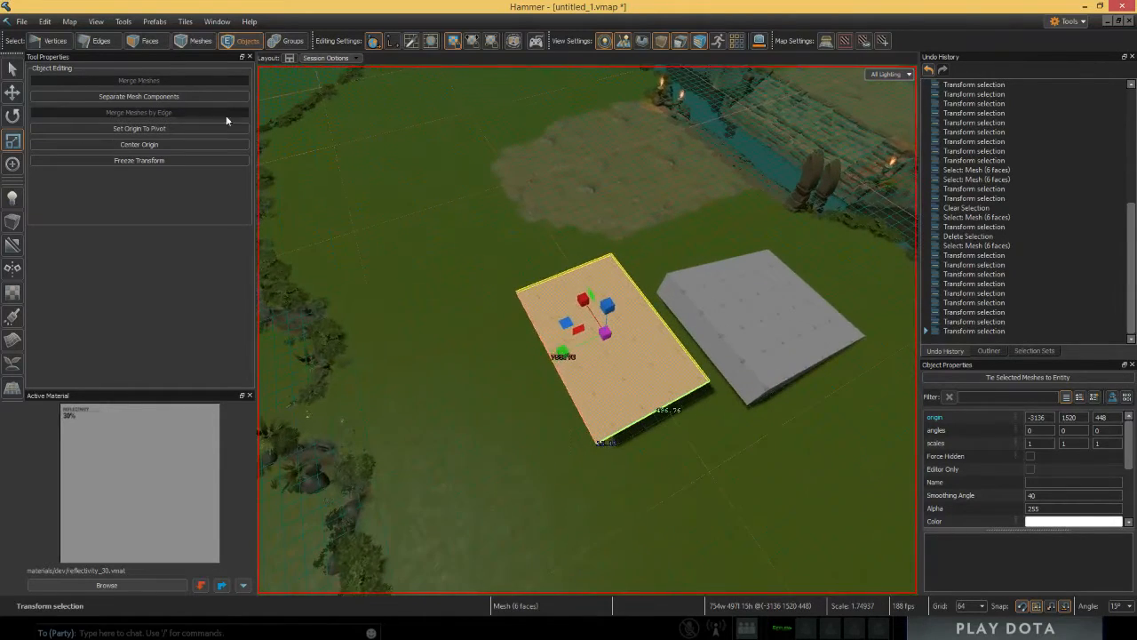
Step: Practise selecting the blocks individually and with a box selection, and clear the selection
{"action": "left_click", "coordinate": [12, 68]}
{"action": "left_click", "coordinate": [609, 330]}
{"action": "scroll", "coordinate": [559, 253], "scroll_direction": "up", "scroll_amount": 3}
{"action": "left_click_drag", "start_coordinate": [484, 251], "coordinate": [591, 264]}
{"action": "left_click", "coordinate": [654, 220]}
{"action": "right_click_drag", "start_coordinate": [642, 335], "coordinate": [717, 302]}
{"action": "right_click_drag", "start_coordinate": [906, 410], "coordinate": [510, 331]}
{"action": "left_click", "coordinate": [622, 392]}
{"action": "scroll", "coordinate": [511, 330], "scroll_direction": "down", "scroll_amount": 1}
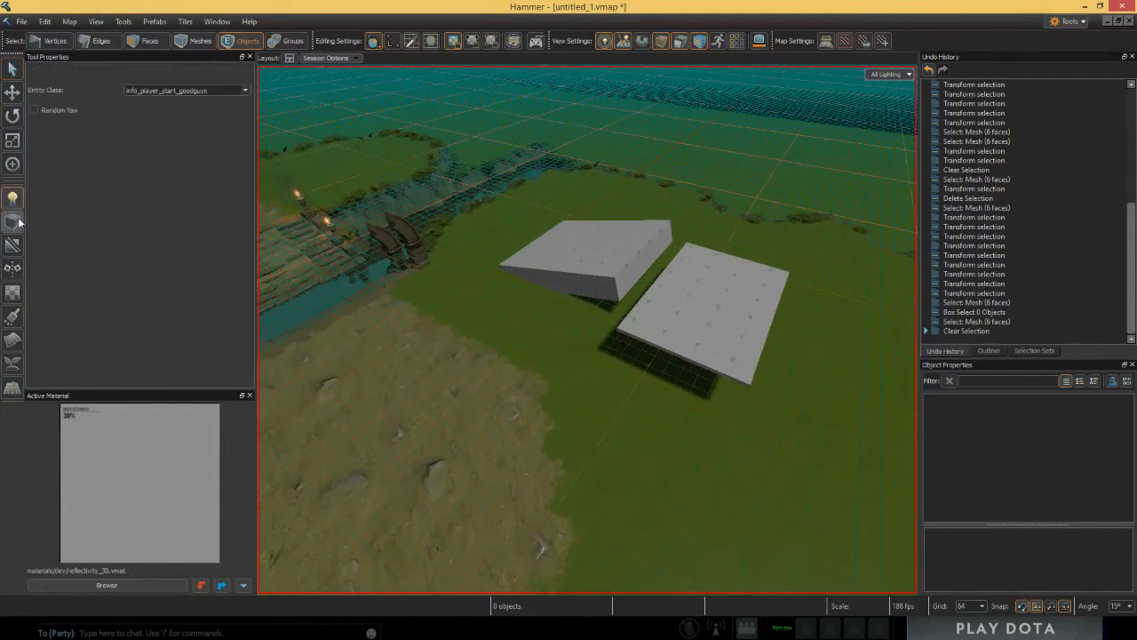
Step: Create a quad of 960 by 640 units on the ground at the edge of the dirt patch
{"action": "right_click_drag", "start_coordinate": [443, 339], "coordinate": [330, 275]}
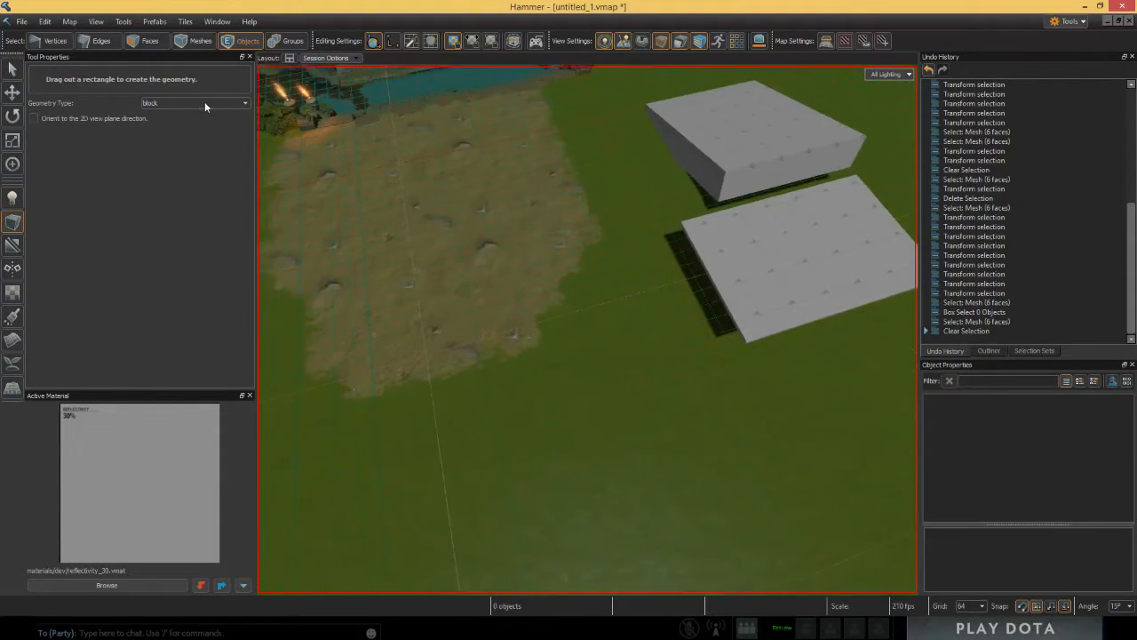
{"action": "left_click", "coordinate": [204, 102]}
{"action": "right_click_drag", "start_coordinate": [586, 329], "coordinate": [414, 223]}
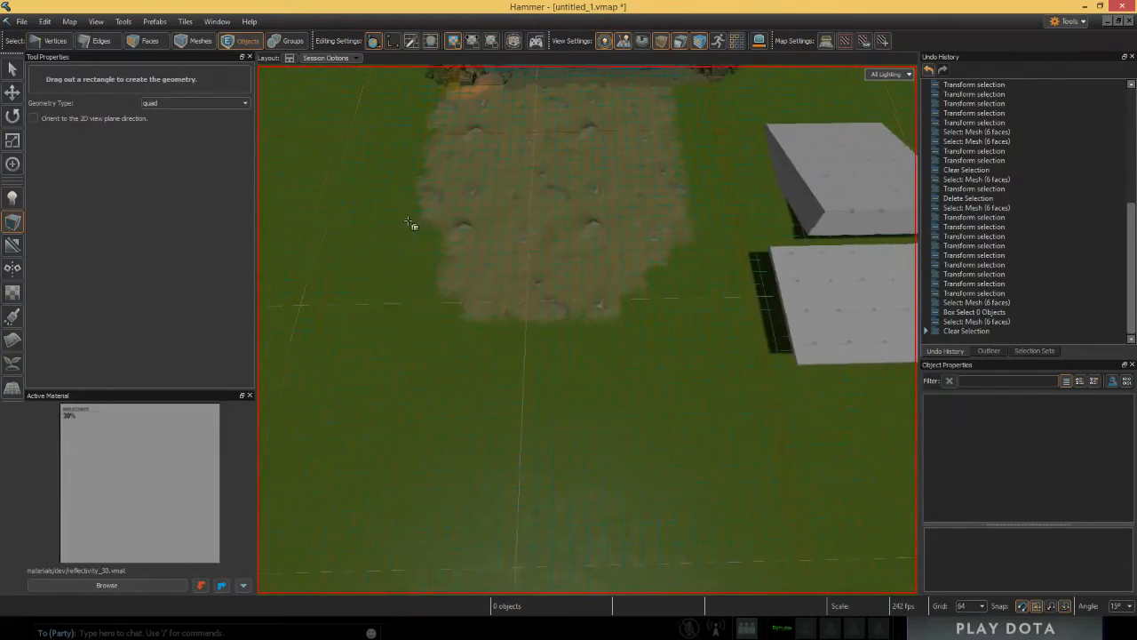
{"action": "left_click_drag", "start_coordinate": [414, 223], "coordinate": [602, 340]}
{"action": "right_click_drag", "start_coordinate": [561, 364], "coordinate": [390, 267]}
{"action": "key", "text": "Return"}
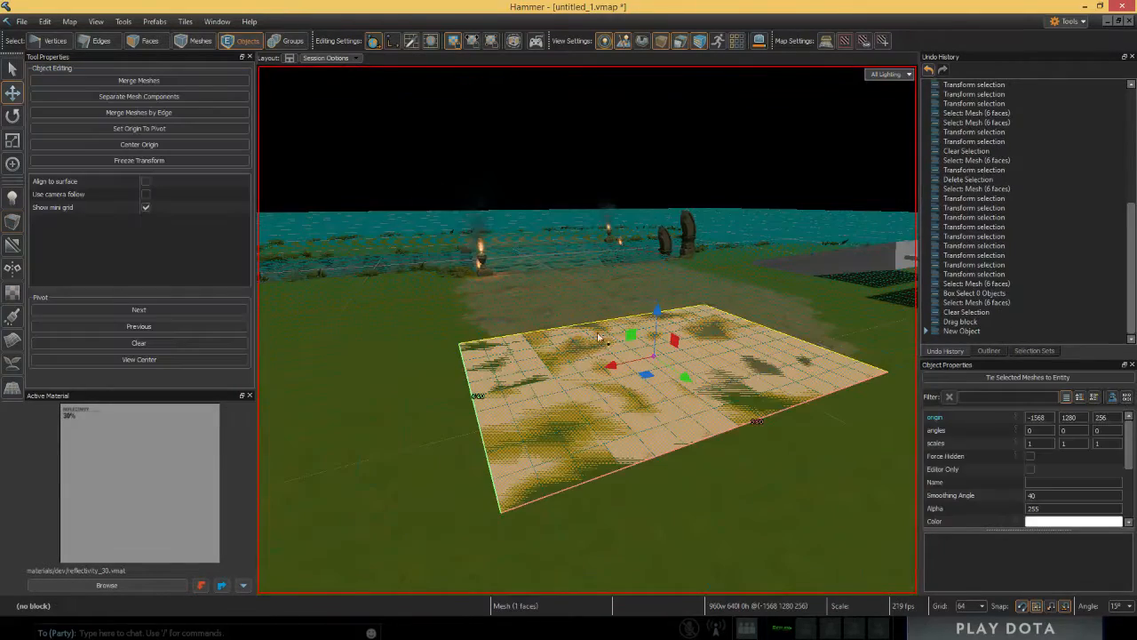
Step: Raise the quad 128 units to height 384 and inspect its single face from underneath
{"action": "left_click_drag", "start_coordinate": [654, 359], "coordinate": [657, 311]}
{"action": "right_click_drag", "start_coordinate": [662, 406], "coordinate": [738, 373]}
{"action": "right_click_drag", "start_coordinate": [711, 251], "coordinate": [586, 222]}
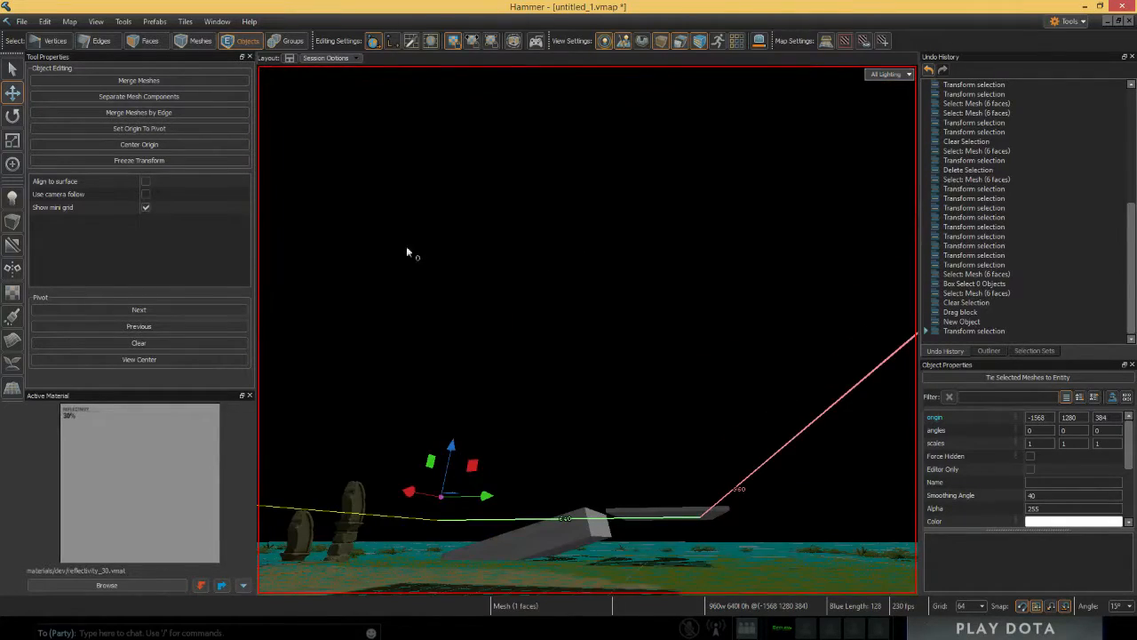
{"action": "right_click_drag", "start_coordinate": [569, 391], "coordinate": [577, 524]}
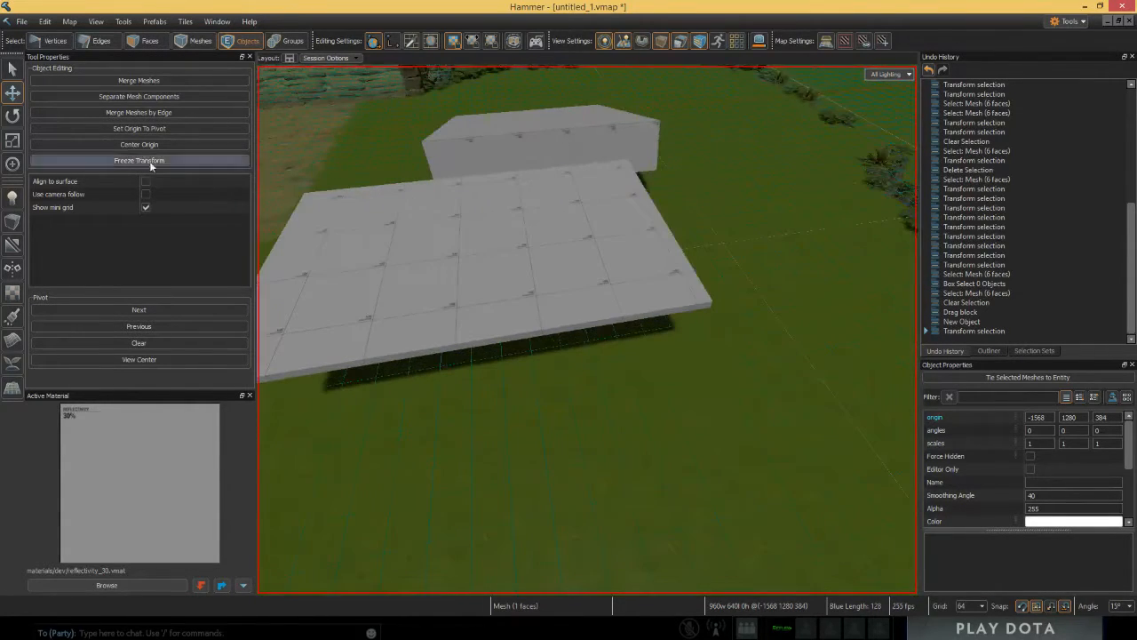
Step: Select the quad and move it over the river to origin -1024, -576, 384
{"action": "left_click", "coordinate": [15, 70]}
{"action": "left_click", "coordinate": [622, 306]}
{"action": "right_click_drag", "start_coordinate": [629, 328], "coordinate": [689, 338]}
{"action": "left_click", "coordinate": [736, 346]}
{"action": "left_click", "coordinate": [614, 291]}
{"action": "left_click_drag", "start_coordinate": [689, 339], "coordinate": [243, 310]}
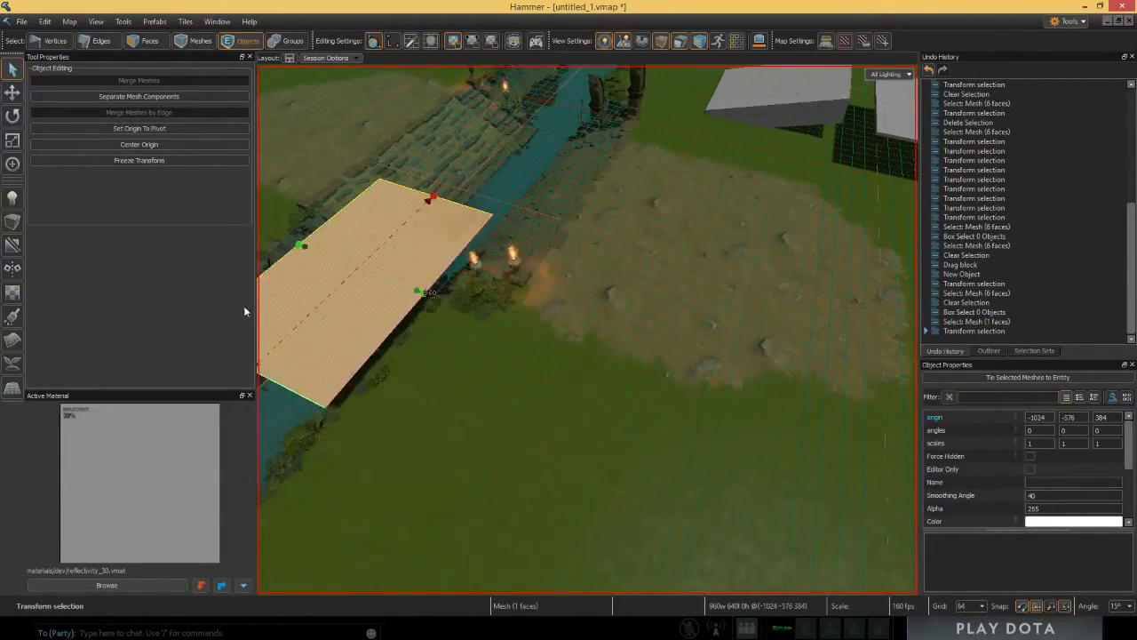
Step: Lower the quad into the river bed to height 128 with the Translate tool
{"action": "right_click_drag", "start_coordinate": [374, 307], "coordinate": [493, 306]}
{"action": "key", "text": "t"}
{"action": "left_click_drag", "start_coordinate": [619, 239], "coordinate": [617, 296]}
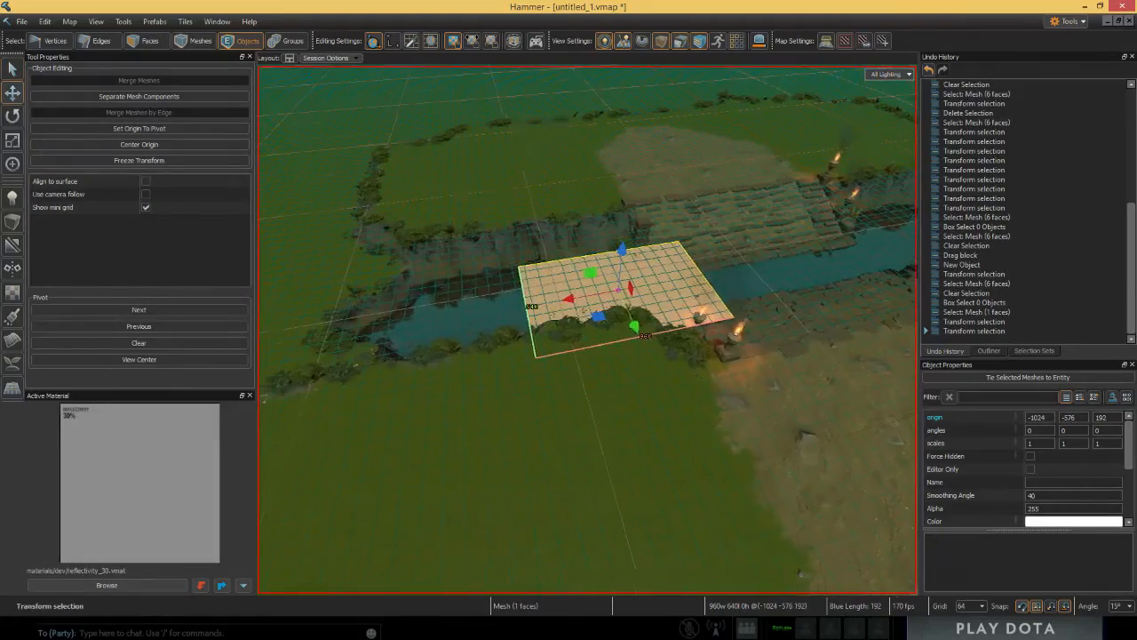
{"action": "right_click_drag", "start_coordinate": [630, 349], "coordinate": [577, 311]}
{"action": "left_click_drag", "start_coordinate": [712, 316], "coordinate": [692, 370]}
{"action": "right_click_drag", "start_coordinate": [692, 370], "coordinate": [569, 418]}
{"action": "mouse_move", "coordinate": [679, 323]}
{"action": "right_mouse_down"}
{"action": "mouse_move", "coordinate": [550, 328]}
{"action": "mouse_move", "coordinate": [678, 324]}
{"action": "right_mouse_up"}
Step: Stretch the quad along and across the river with its bounding-box handles to 6272 by 1600 units
{"action": "key", "text": "shift+s"}
{"action": "left_click_drag", "start_coordinate": [666, 313], "coordinate": [867, 332]}
{"action": "right_click_drag", "start_coordinate": [698, 357], "coordinate": [668, 277]}
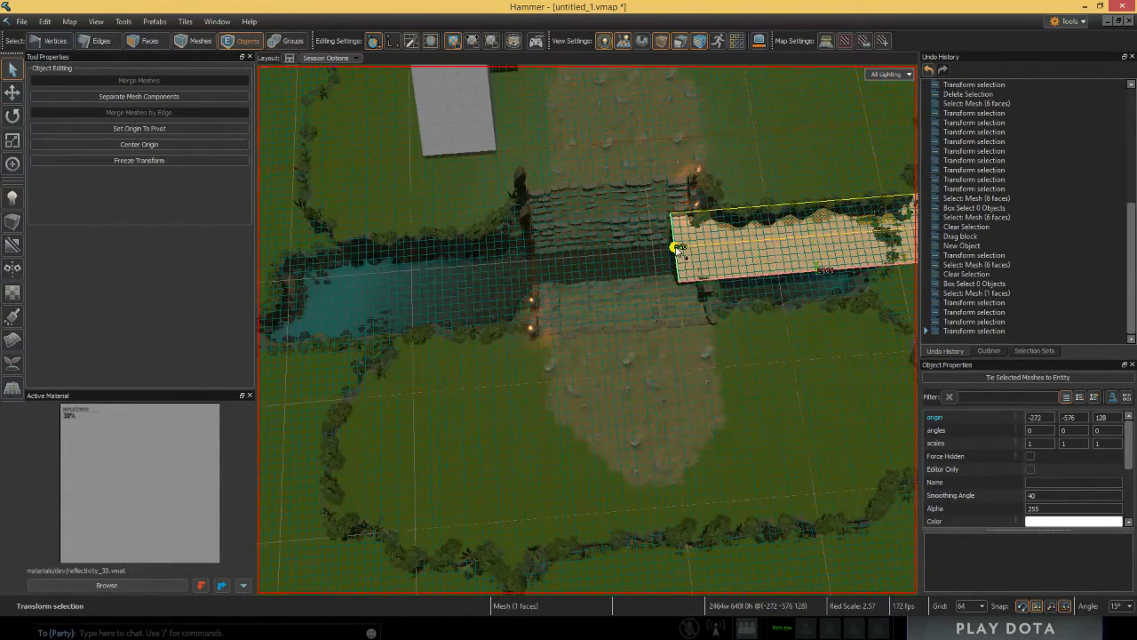
{"action": "left_click_drag", "start_coordinate": [677, 249], "coordinate": [277, 282]}
{"action": "left_click_drag", "start_coordinate": [604, 290], "coordinate": [576, 419]}
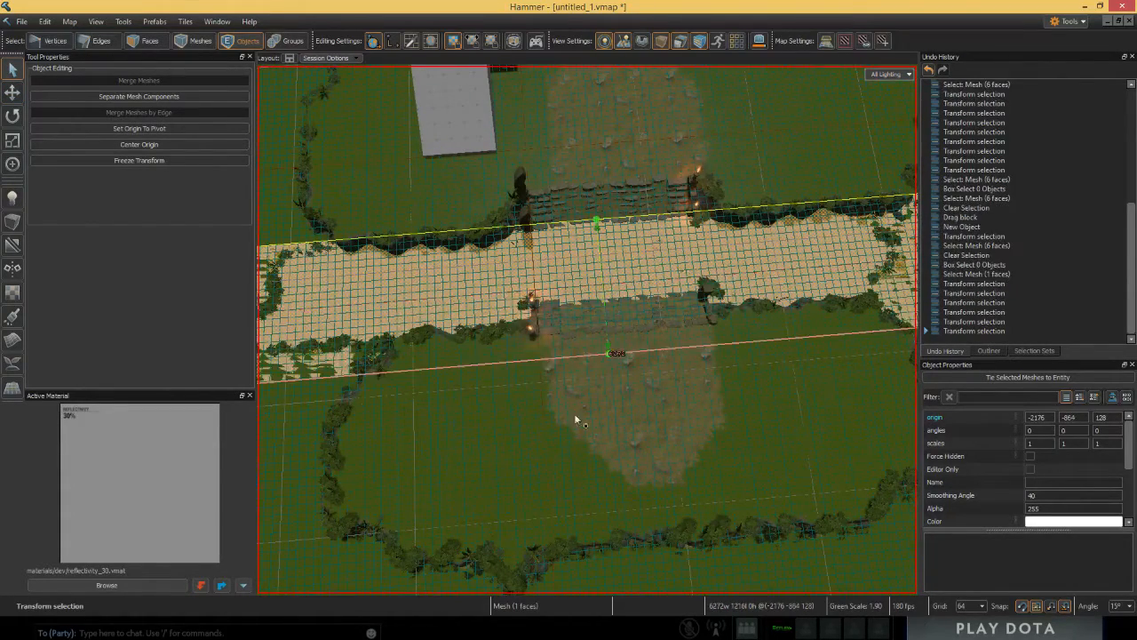
{"action": "mouse_move", "coordinate": [575, 316]}
{"action": "right_mouse_down"}
{"action": "mouse_move", "coordinate": [462, 315]}
{"action": "mouse_move", "coordinate": [575, 293]}
{"action": "right_mouse_up"}
{"action": "left_click_drag", "start_coordinate": [627, 303], "coordinate": [621, 263]}
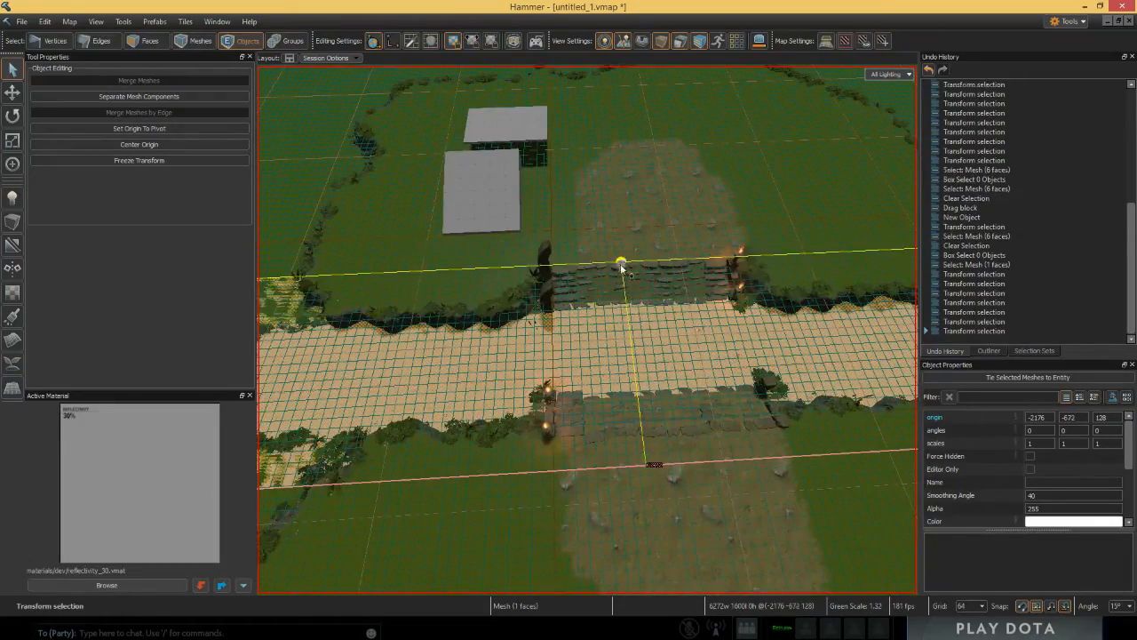
Step: Deselect the stretched quad and inspect how it covers the river along its length
{"action": "right_click_drag", "start_coordinate": [621, 263], "coordinate": [713, 376]}
{"action": "left_click", "coordinate": [568, 330]}
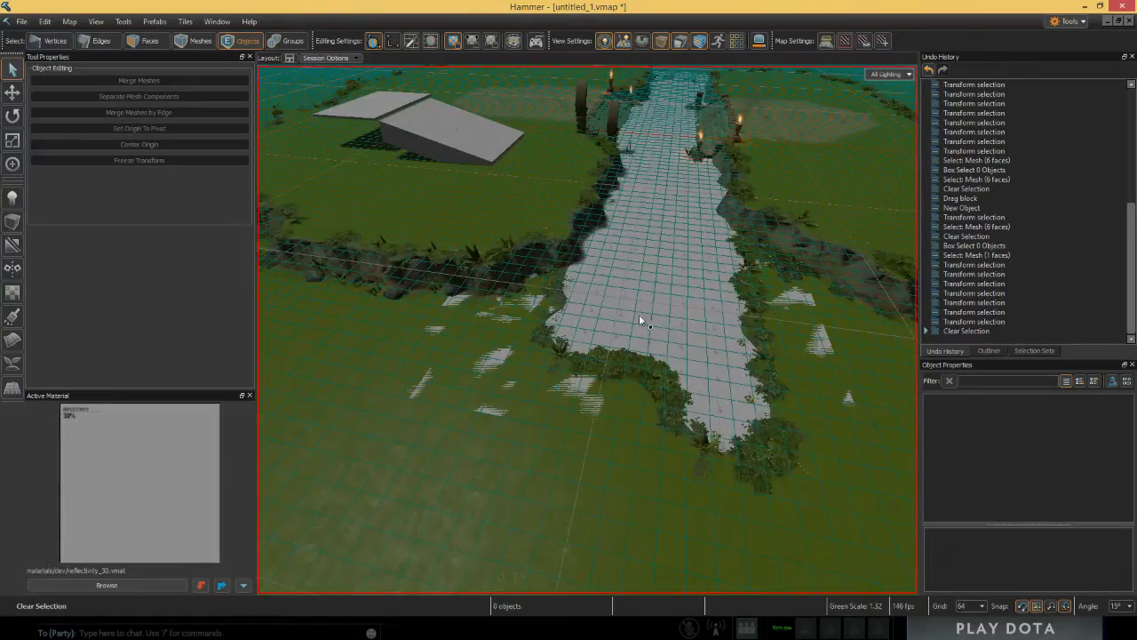
{"action": "right_click_drag", "start_coordinate": [638, 314], "coordinate": [566, 341]}
{"action": "key", "text": "w"}
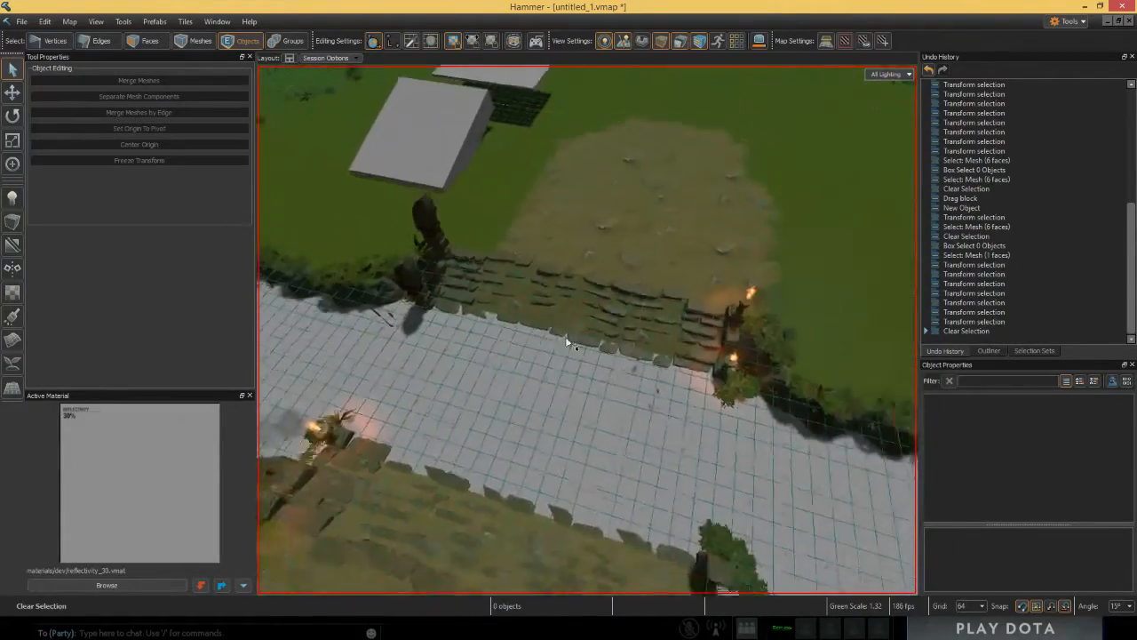
Step: Activate the Block tool and set its geometry type to cylinder
{"action": "scroll", "coordinate": [566, 341], "scroll_direction": "down", "scroll_amount": 2}
{"action": "left_click", "coordinate": [13, 224]}
{"action": "left_click", "coordinate": [238, 103]}
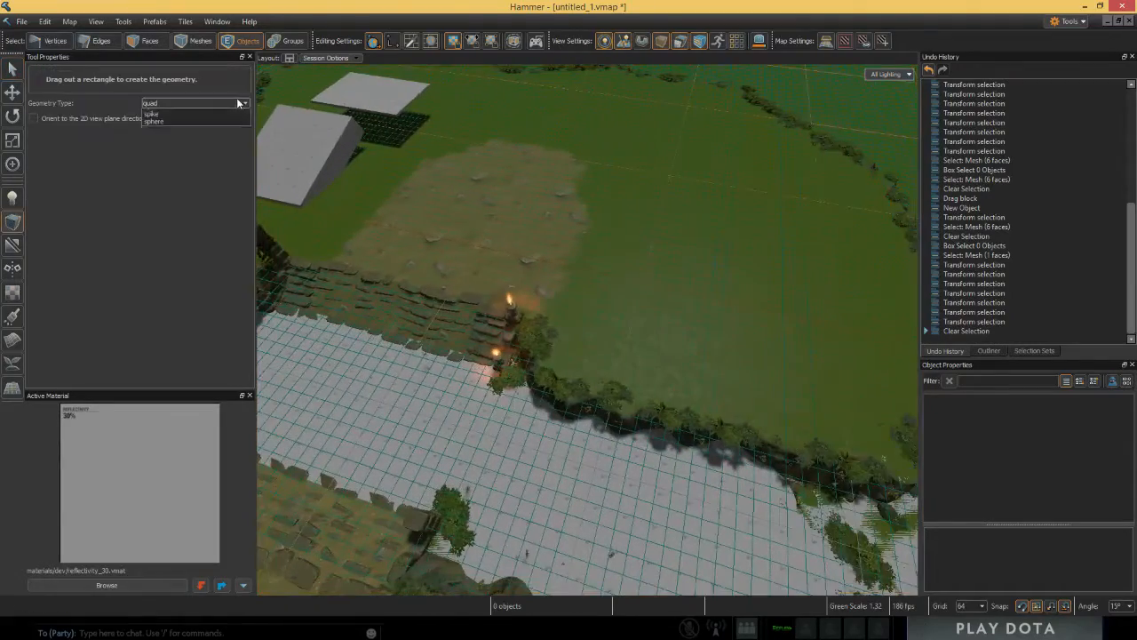
{"action": "left_click", "coordinate": [217, 128]}
Step: Try a cylinder with 16 sides on the grass field and undo it
{"action": "mouse_move", "coordinate": [453, 213]}
{"action": "right_mouse_down"}
{"action": "mouse_move", "coordinate": [356, 218]}
{"action": "mouse_move", "coordinate": [453, 213]}
{"action": "right_mouse_up"}
{"action": "key", "text": "s"}
{"action": "left_click_drag", "start_coordinate": [411, 149], "coordinate": [480, 314]}
{"action": "right_click_drag", "start_coordinate": [480, 314], "coordinate": [391, 249]}
{"action": "key", "text": "w"}
{"action": "key", "text": "ctrl+z"}
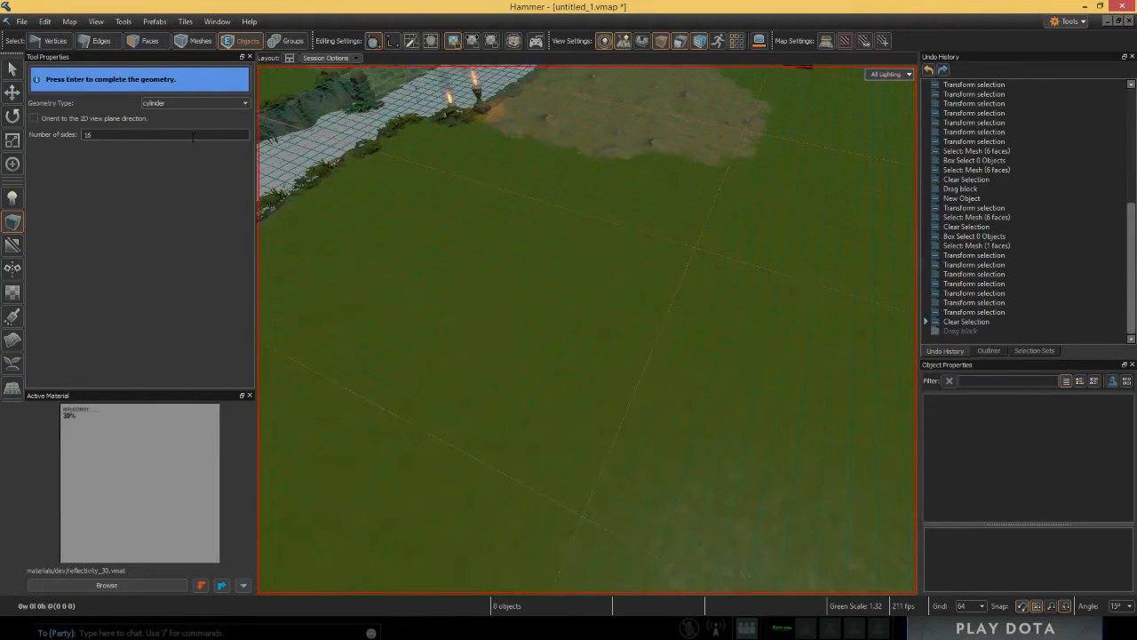
Step: Create a 32-sided cylinder on the grass with an 832 by 832 unit base, extending its height upward before completing it
{"action": "left_click_drag", "start_coordinate": [675, 342], "coordinate": [677, 345]}
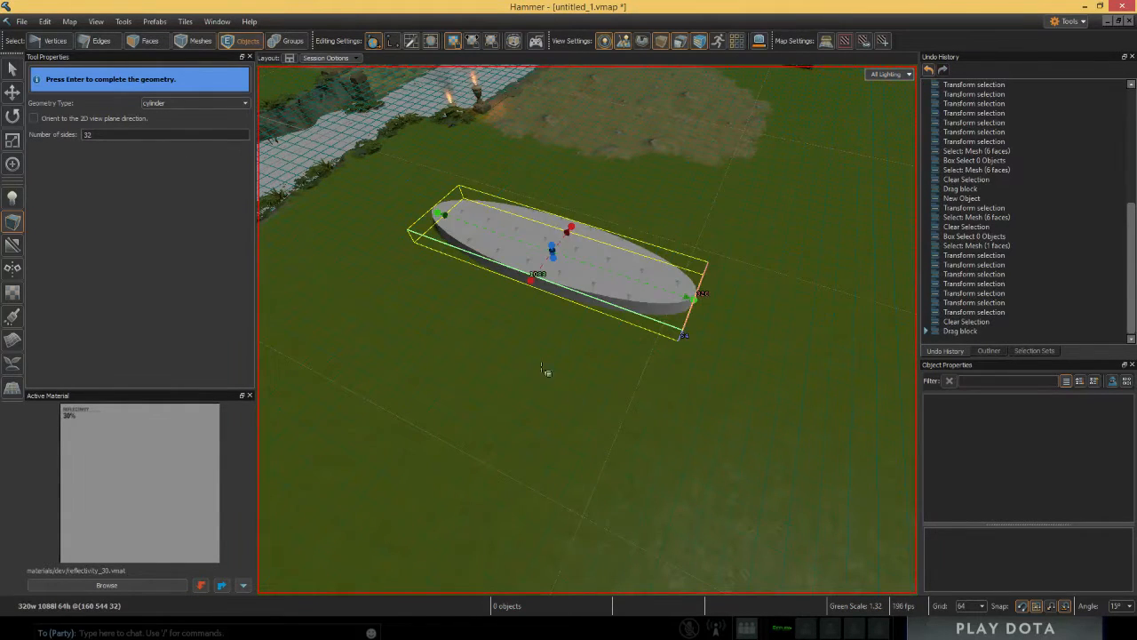
{"action": "key", "text": "ctrl+z"}
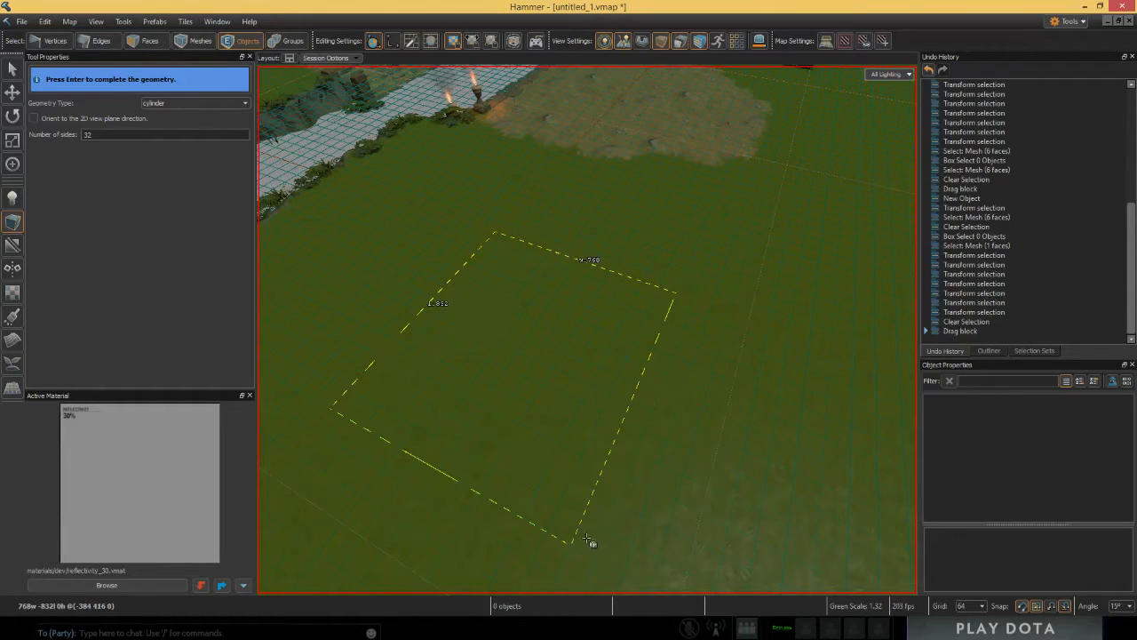
{"action": "left_click_drag", "start_coordinate": [592, 542], "coordinate": [593, 544]}
{"action": "mouse_move", "coordinate": [703, 379]}
{"action": "right_mouse_down"}
{"action": "mouse_move", "coordinate": [781, 379]}
{"action": "mouse_move", "coordinate": [703, 379]}
{"action": "right_mouse_up"}
{"action": "right_click_drag", "start_coordinate": [627, 295], "coordinate": [609, 274]}
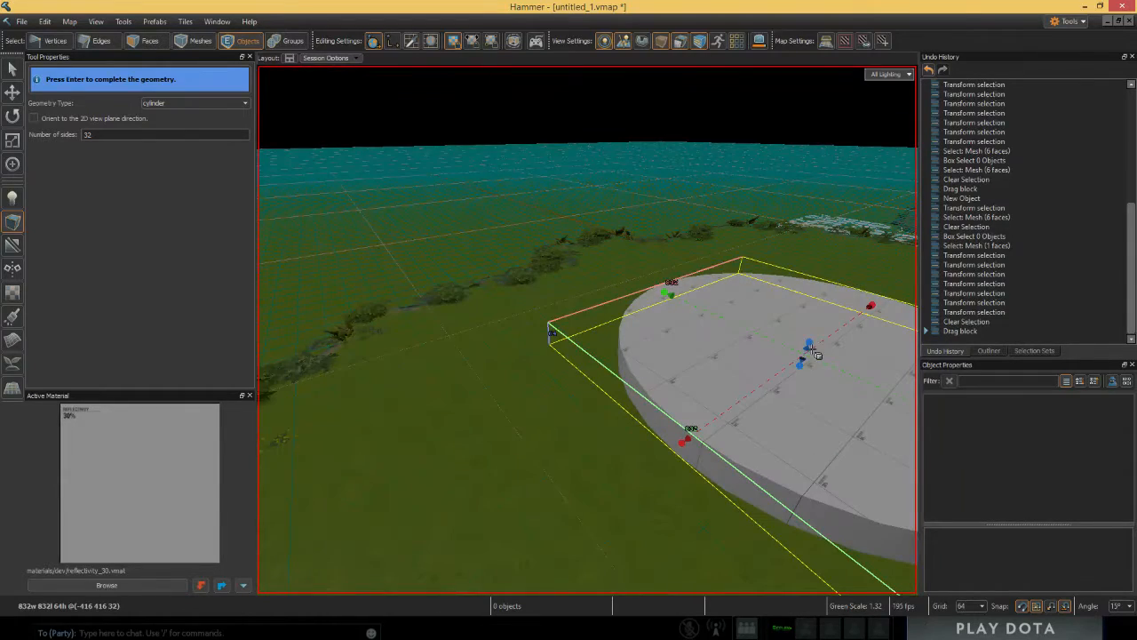
{"action": "left_click_drag", "start_coordinate": [809, 345], "coordinate": [833, 271]}
{"action": "right_click_drag", "start_coordinate": [833, 272], "coordinate": [581, 330]}
{"action": "key", "text": "s"}
{"action": "key", "text": "Return"}
Step: Shrink the cylinder to about 757 by 757 by 233 units and slide it to Y 1103.36 with grid snapping off
{"action": "left_click_drag", "start_coordinate": [564, 326], "coordinate": [601, 336]}
{"action": "key", "text": "t"}
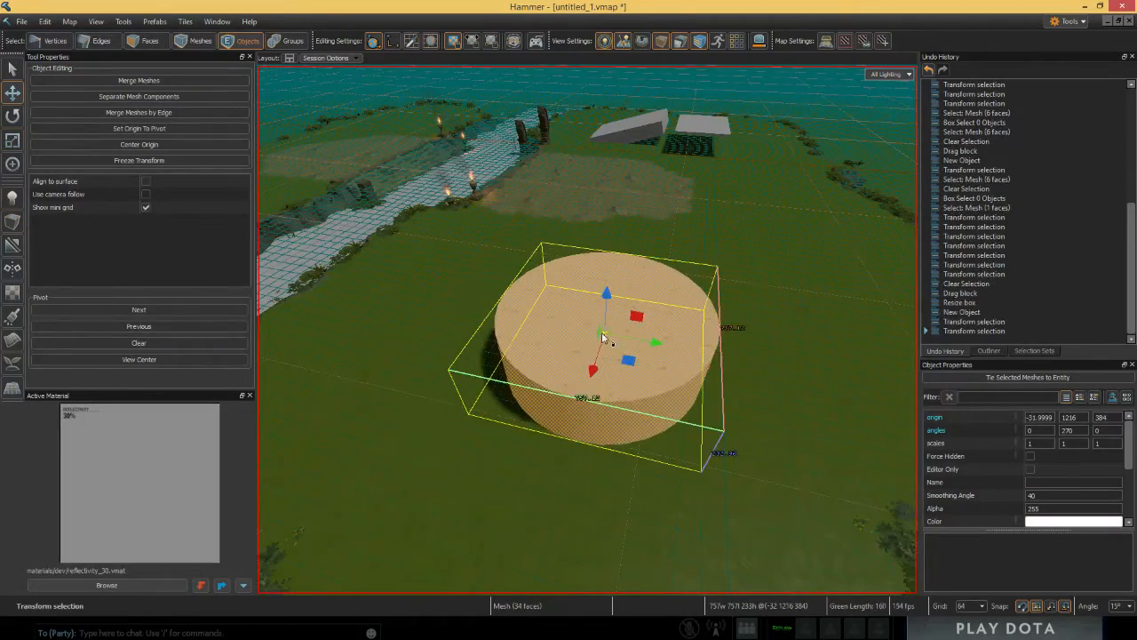
{"action": "right_click_drag", "start_coordinate": [839, 461], "coordinate": [704, 335]}
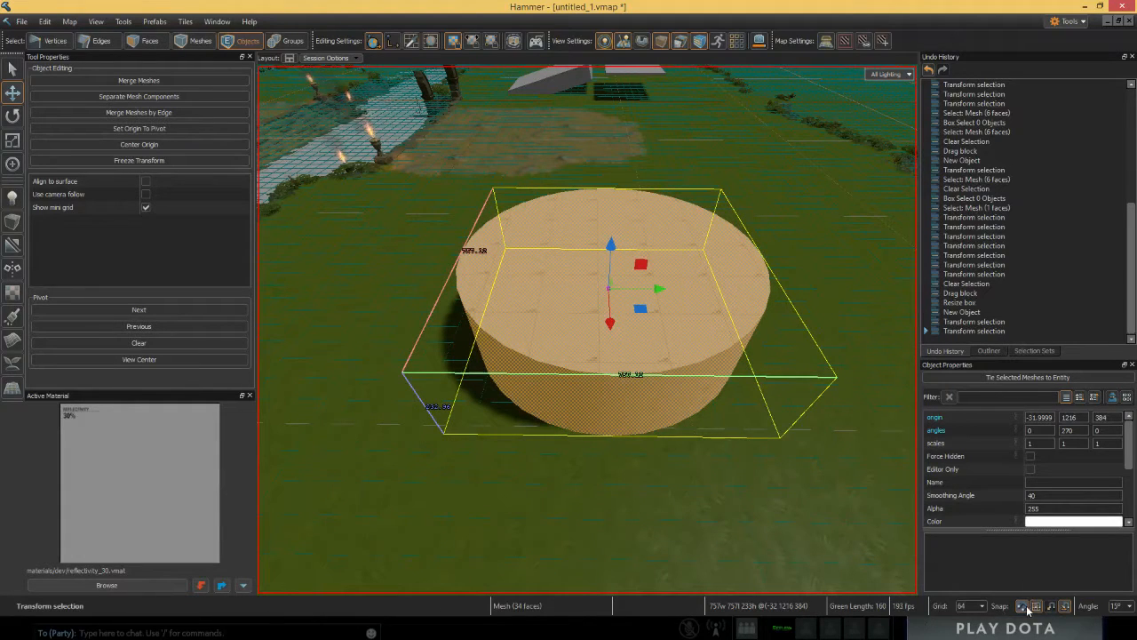
{"action": "left_click_drag", "start_coordinate": [609, 291], "coordinate": [569, 289]}
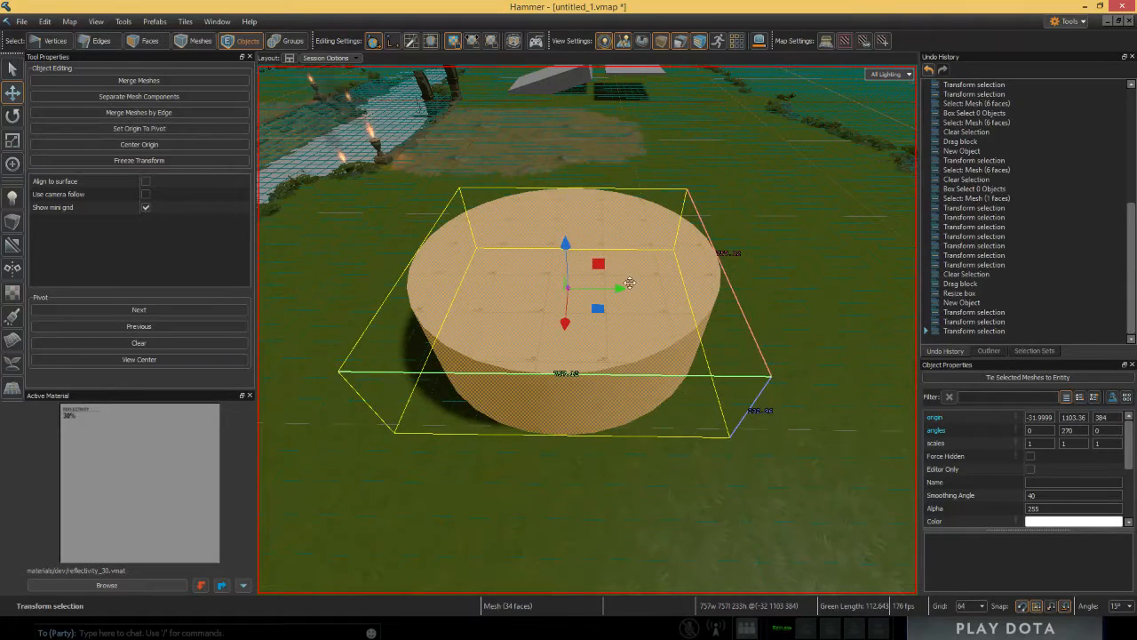
Step: Snap the cylinder's origin to Y 1104 on a 16-unit grid and return the grid size to 64
{"action": "scroll", "coordinate": [983, 609], "scroll_direction": "up", "scroll_amount": 3}
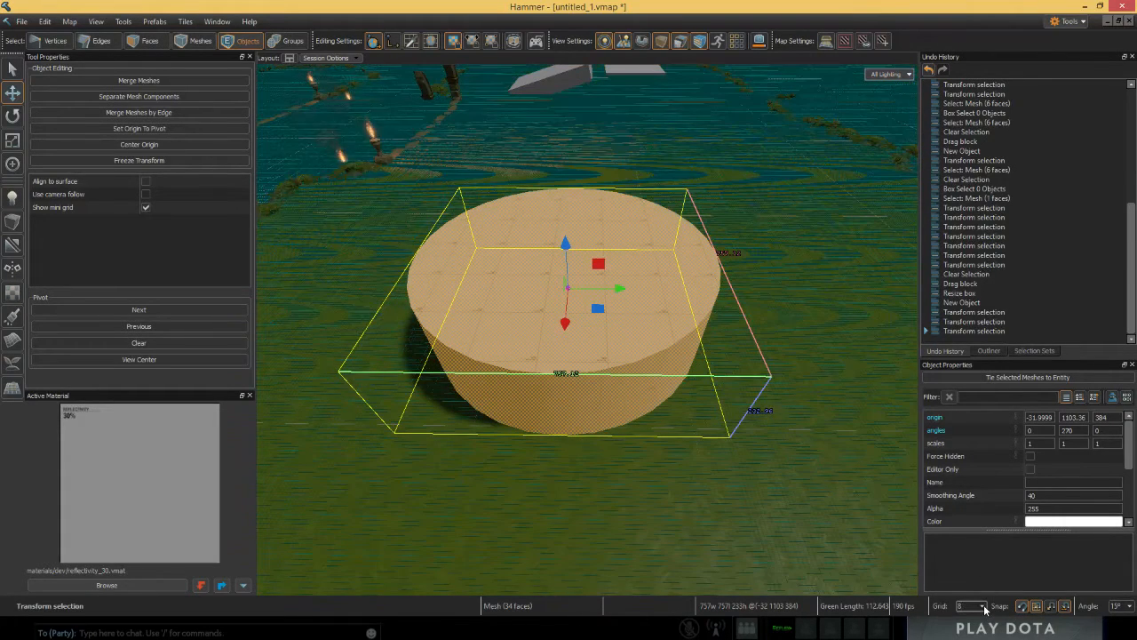
{"action": "scroll", "coordinate": [984, 610], "scroll_direction": "down", "scroll_amount": 1}
{"action": "left_click_drag", "start_coordinate": [622, 293], "coordinate": [572, 315]}
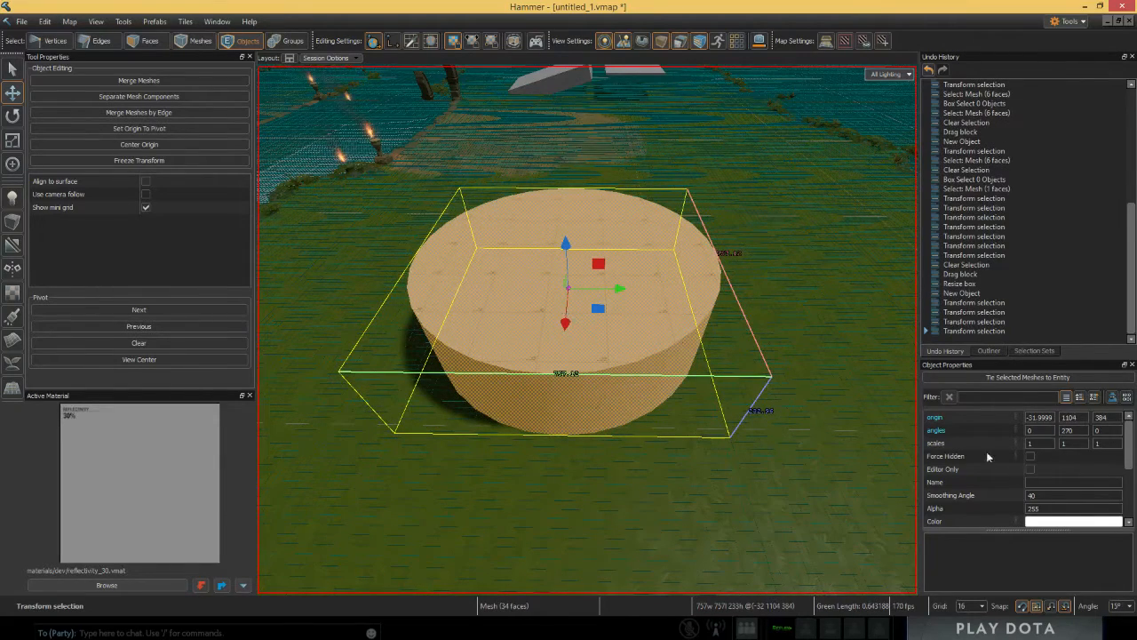
{"action": "key", "text": "d"}
{"action": "left_click", "coordinate": [973, 609]}
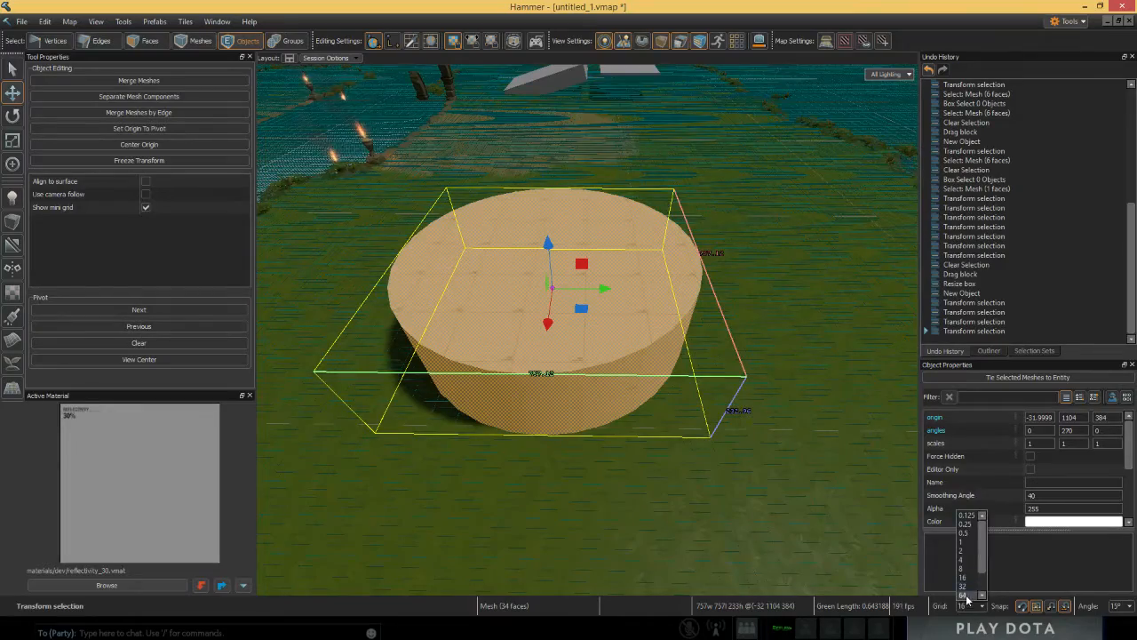
{"action": "left_click", "coordinate": [962, 595]}
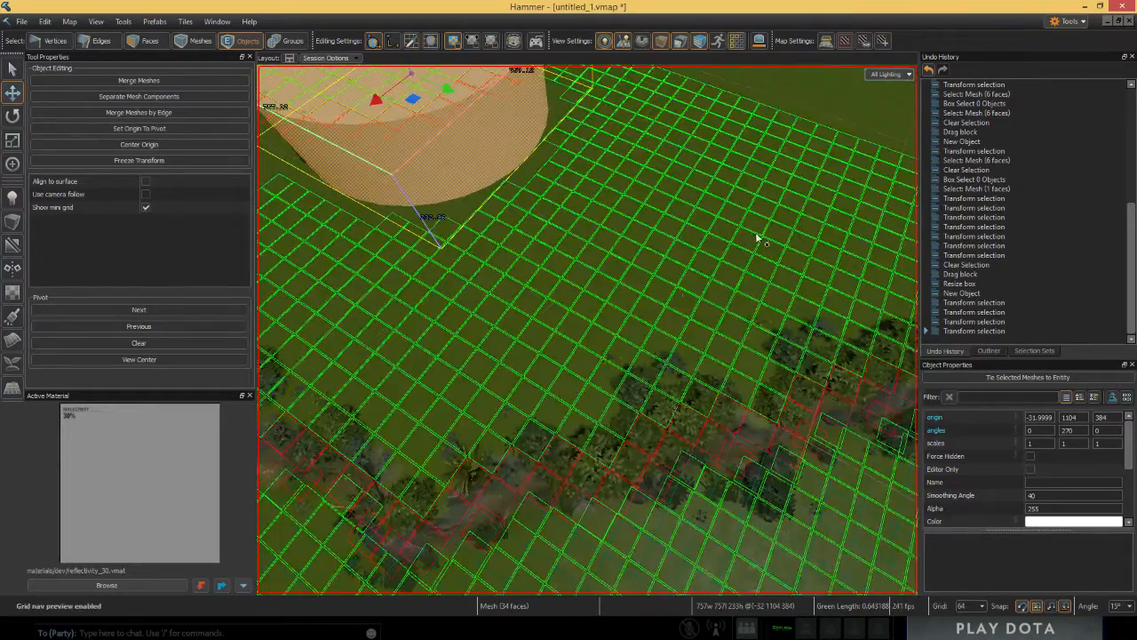
Step: Compare the 64-unit grid with the grid nav preview around the cylinder and turn the preview off
{"action": "key", "text": "g"}
{"action": "key", "text": "g"}
{"action": "key", "text": "g"}
{"action": "right_click_drag", "start_coordinate": [690, 230], "coordinate": [658, 230]}
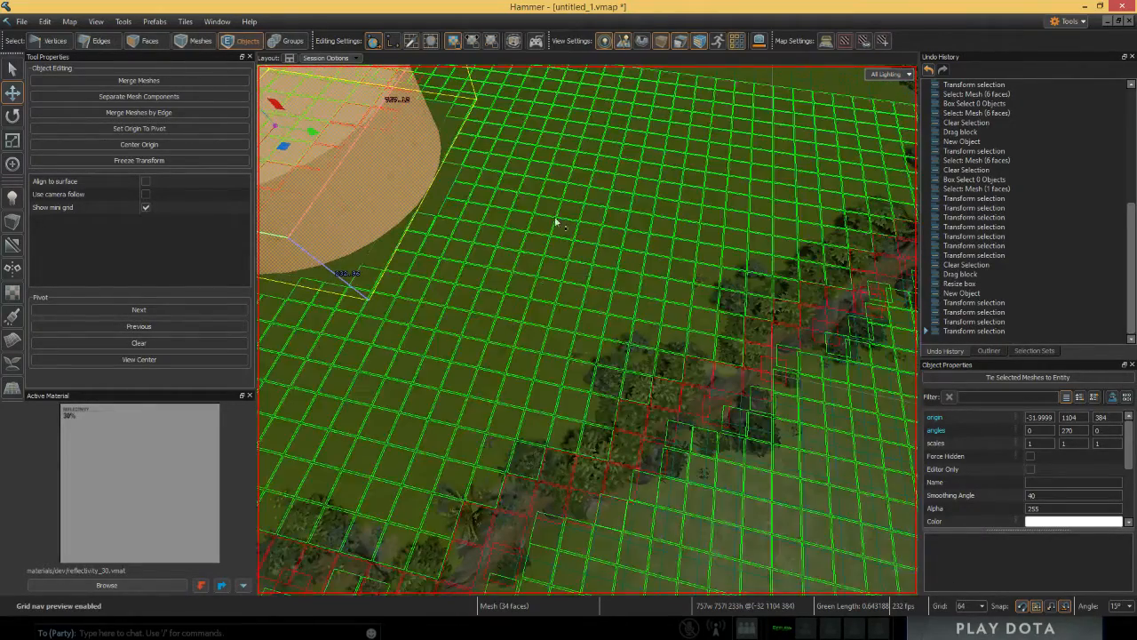
{"action": "right_click_drag", "start_coordinate": [557, 223], "coordinate": [498, 178]}
{"action": "key", "text": "a"}
{"action": "key", "text": "d"}
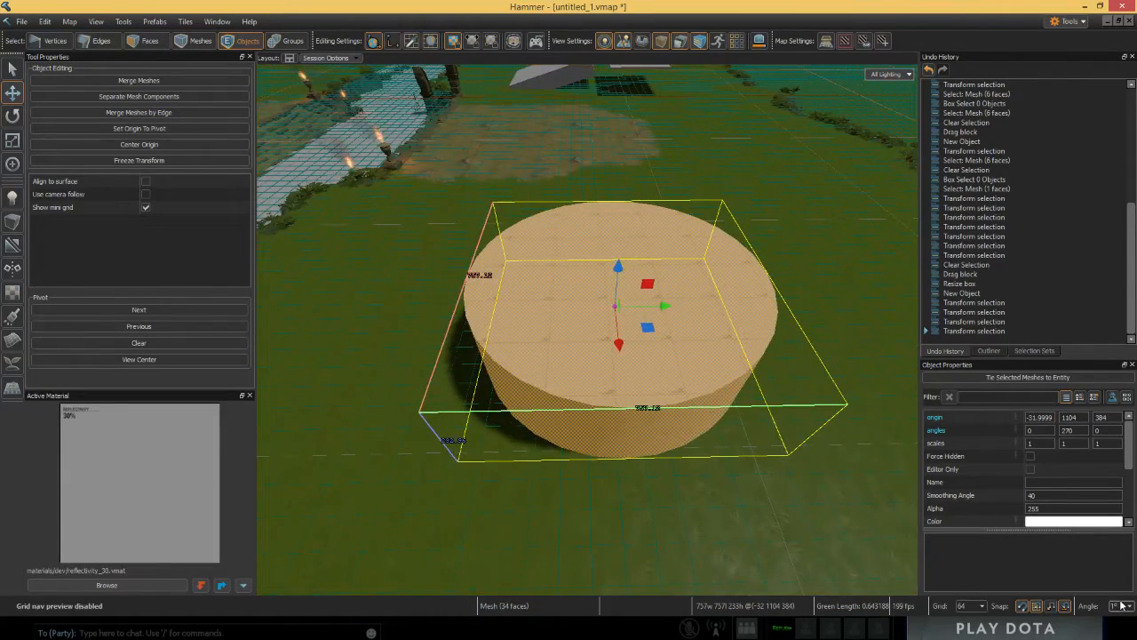
Step: Select the ramp block beyond the dirt patch and try rotating it with 15° angle snapping
{"action": "right_click_drag", "start_coordinate": [587, 329], "coordinate": [613, 276]}
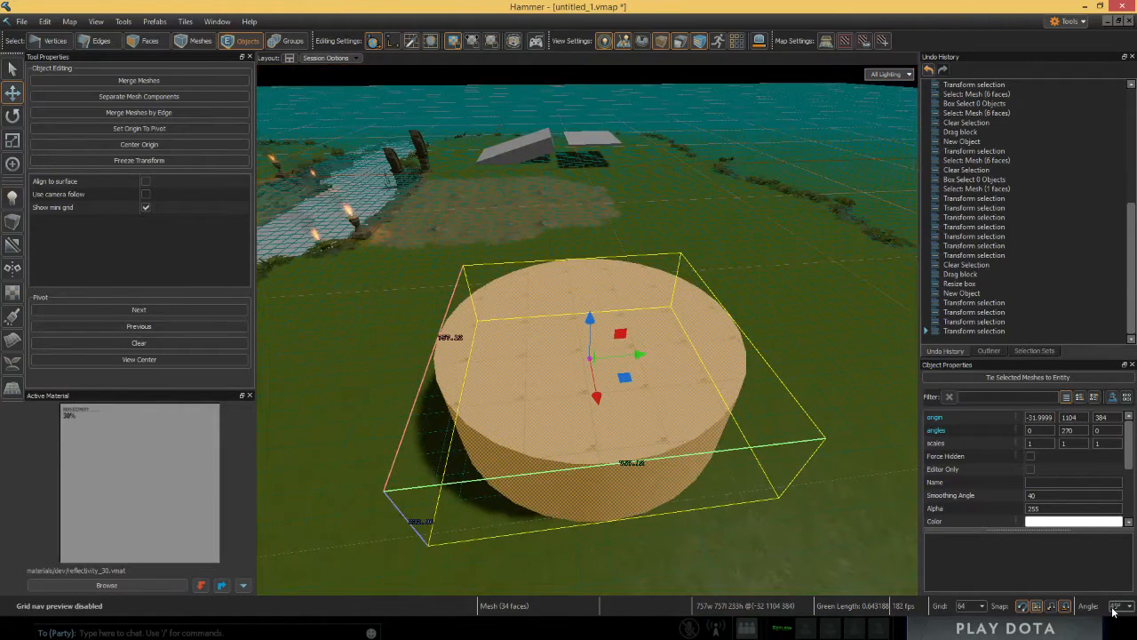
{"action": "left_click", "coordinate": [518, 142]}
{"action": "key", "text": "e"}
{"action": "left_click_drag", "start_coordinate": [513, 165], "coordinate": [490, 171]}
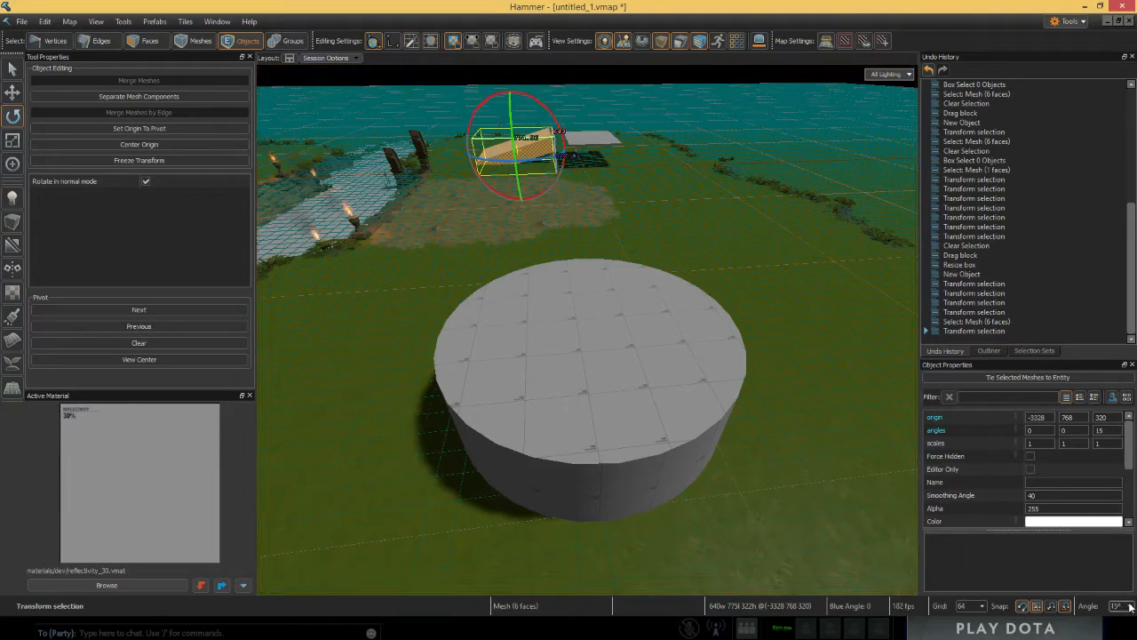
Step: Select the cylinder and set both the X and Y values of its origin to 0
{"action": "mouse_move", "coordinate": [648, 335]}
{"action": "right_mouse_down"}
{"action": "mouse_move", "coordinate": [586, 335]}
{"action": "mouse_move", "coordinate": [648, 335]}
{"action": "right_mouse_up"}
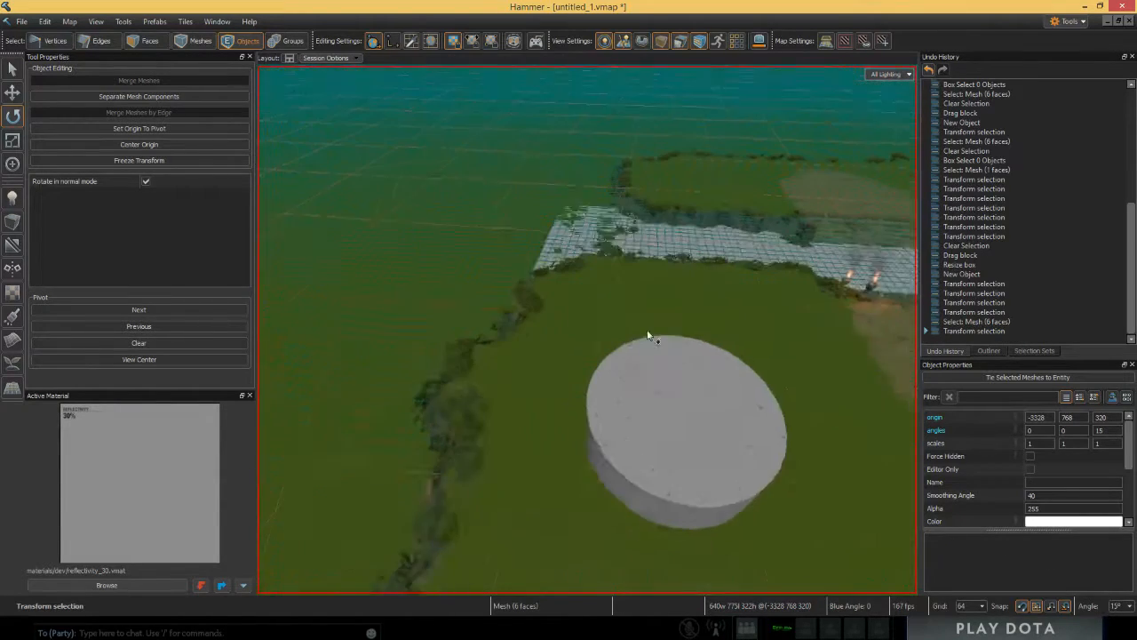
{"action": "left_click", "coordinate": [12, 69]}
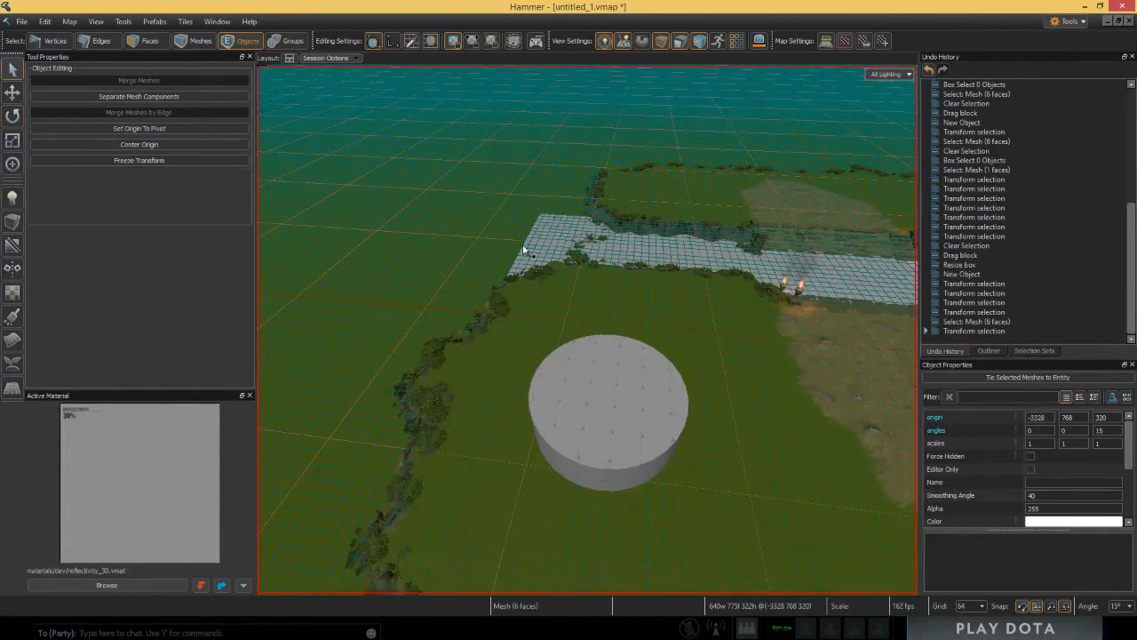
{"action": "right_click_drag", "start_coordinate": [523, 249], "coordinate": [536, 251]}
{"action": "left_click", "coordinate": [894, 359]}
{"action": "left_click", "coordinate": [449, 303]}
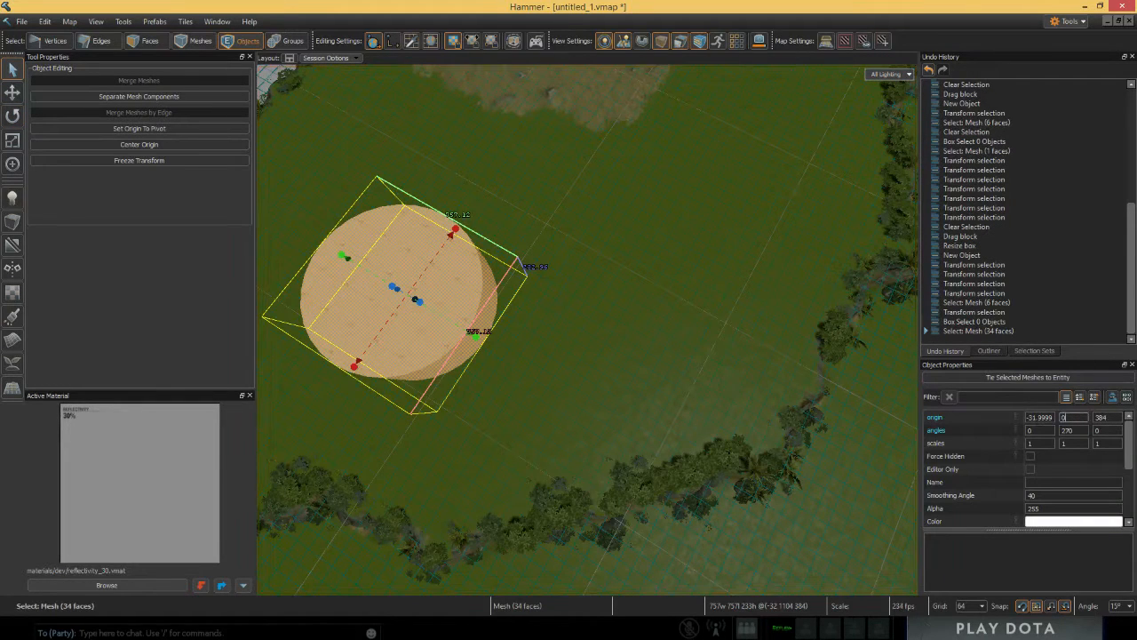
{"action": "left_click_drag", "start_coordinate": [1054, 418], "coordinate": [890, 405]}
{"action": "type", "text": "0"}
{"action": "key", "text": "Return"}
{"action": "right_click_drag", "start_coordinate": [889, 405], "coordinate": [719, 330]}
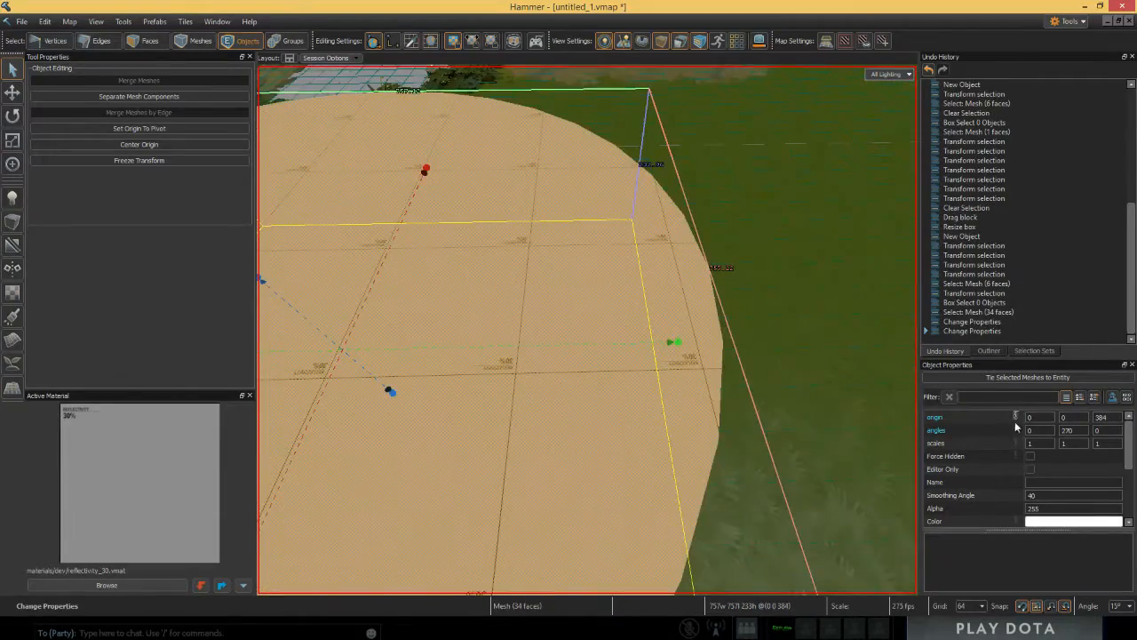
{"action": "right_click_drag", "start_coordinate": [800, 373], "coordinate": [627, 376]}
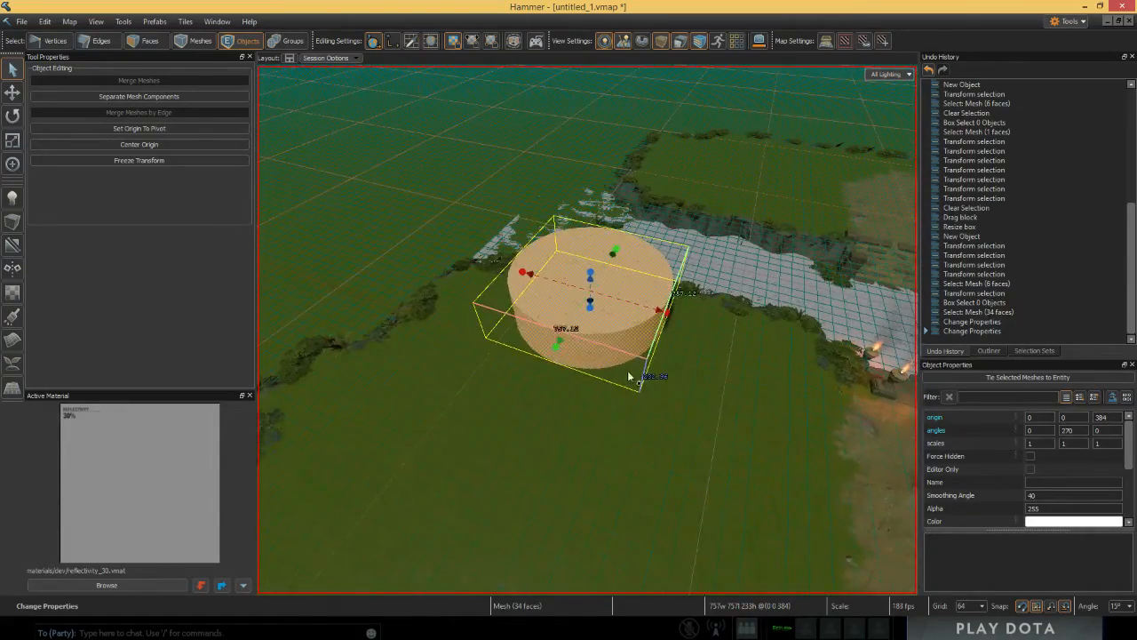
Step: Reselect the cylinder, change its Color property to lime green and deselect it to see the tint
{"action": "key", "text": "Escape"}
{"action": "left_click", "coordinate": [558, 374]}
{"action": "right_click_drag", "start_coordinate": [559, 374], "coordinate": [609, 337]}
{"action": "left_click", "coordinate": [555, 374]}
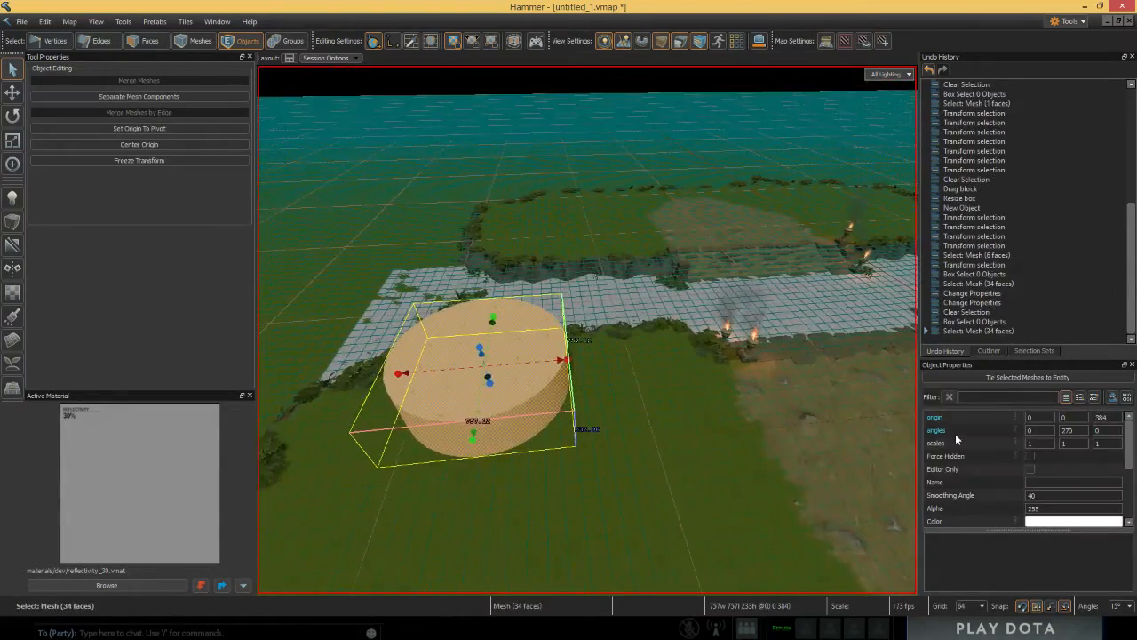
{"action": "scroll", "coordinate": [958, 437], "scroll_direction": "down", "scroll_amount": 1}
{"action": "scroll", "coordinate": [964, 446], "scroll_direction": "down", "scroll_amount": 1}
{"action": "left_click", "coordinate": [1051, 458]}
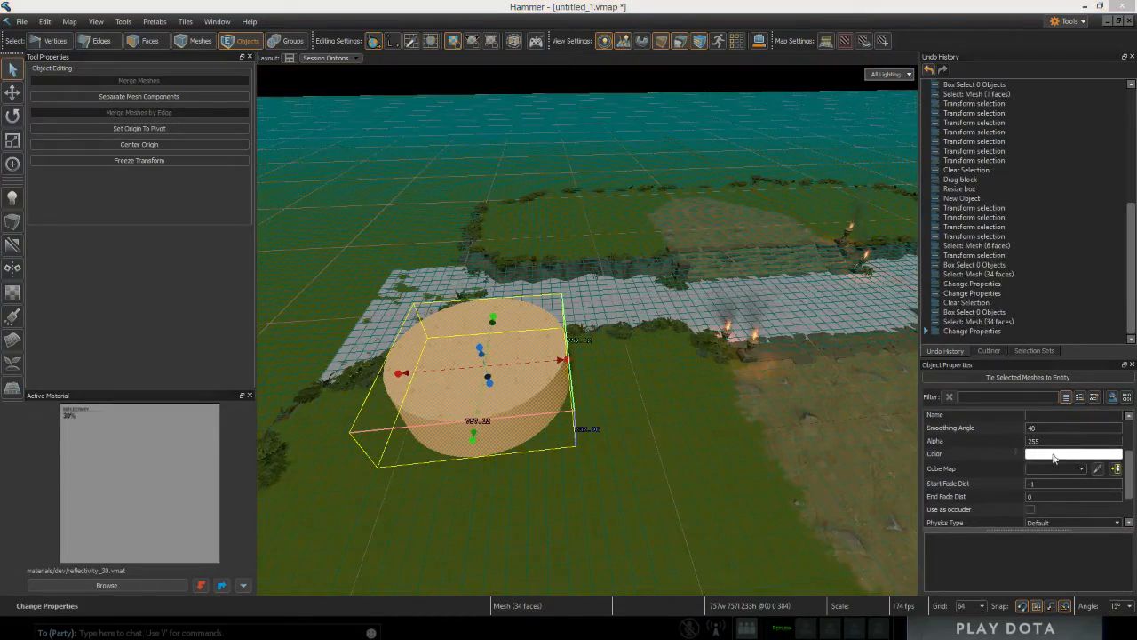
{"action": "left_click", "coordinate": [648, 404]}
{"action": "key", "text": "Escape"}
Step: Change the cylinder's color to blue with hue 239, saturation 206 and value 255, and deselect it
{"action": "right_click_drag", "start_coordinate": [645, 450], "coordinate": [667, 326]}
{"action": "left_click", "coordinate": [667, 325]}
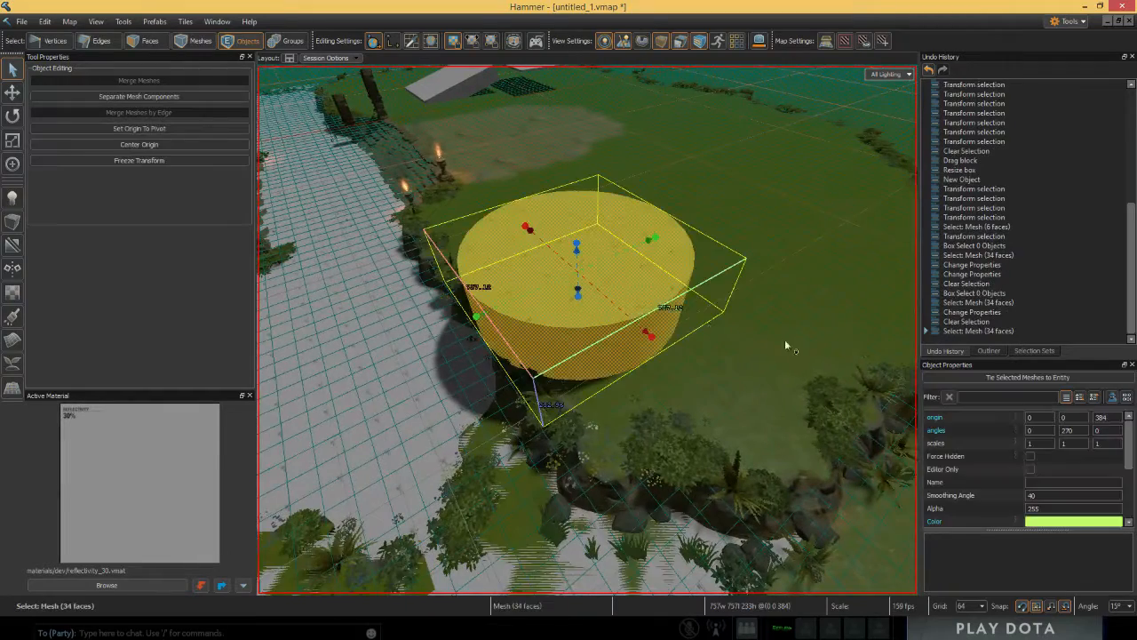
{"action": "left_click", "coordinate": [1073, 521]}
{"action": "left_click_drag", "start_coordinate": [677, 286], "coordinate": [608, 241]}
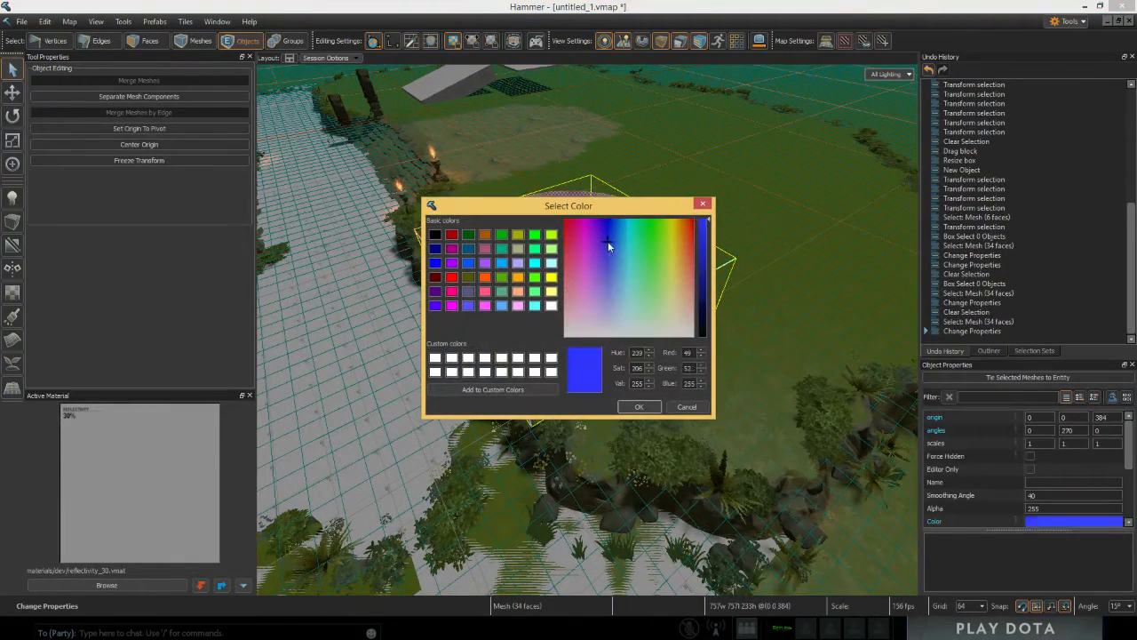
{"action": "left_click", "coordinate": [637, 404]}
{"action": "left_click", "coordinate": [780, 316]}
Step: Recheck the cylinder's color in the color picker and keep the blue
{"action": "left_click", "coordinate": [606, 285]}
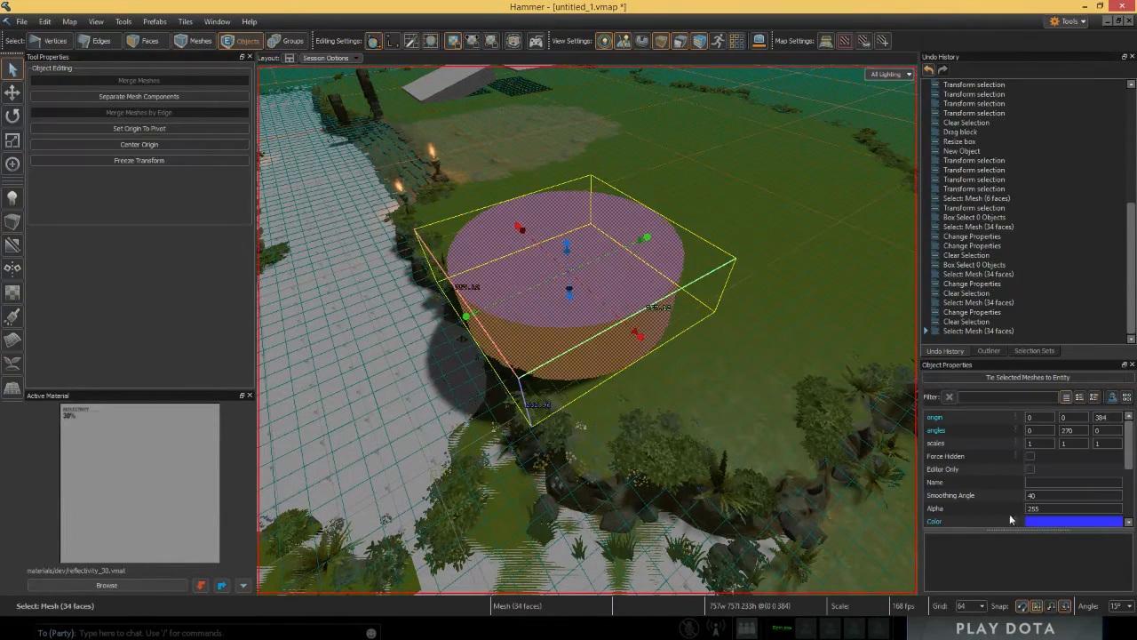
{"action": "left_click", "coordinate": [1034, 522]}
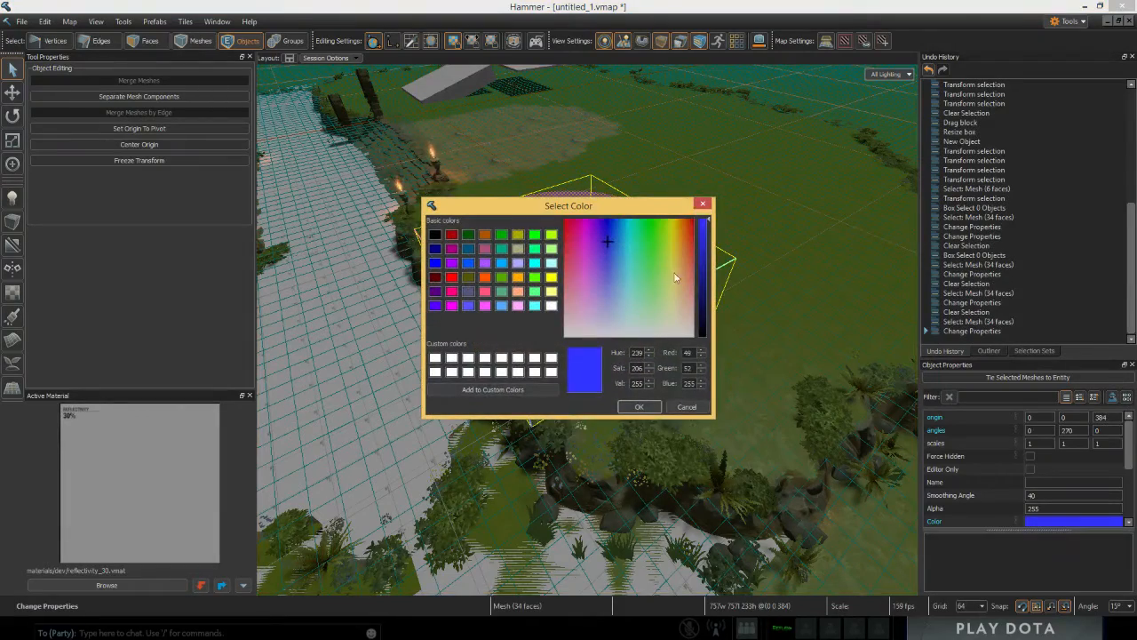
{"action": "left_click", "coordinate": [657, 404]}
{"action": "left_click", "coordinate": [719, 360]}
{"action": "right_click_drag", "start_coordinate": [719, 360], "coordinate": [498, 360]}
Step: Set the cylinder's color to white (255, 255, 255) and deselect it
{"action": "left_click", "coordinate": [719, 360]}
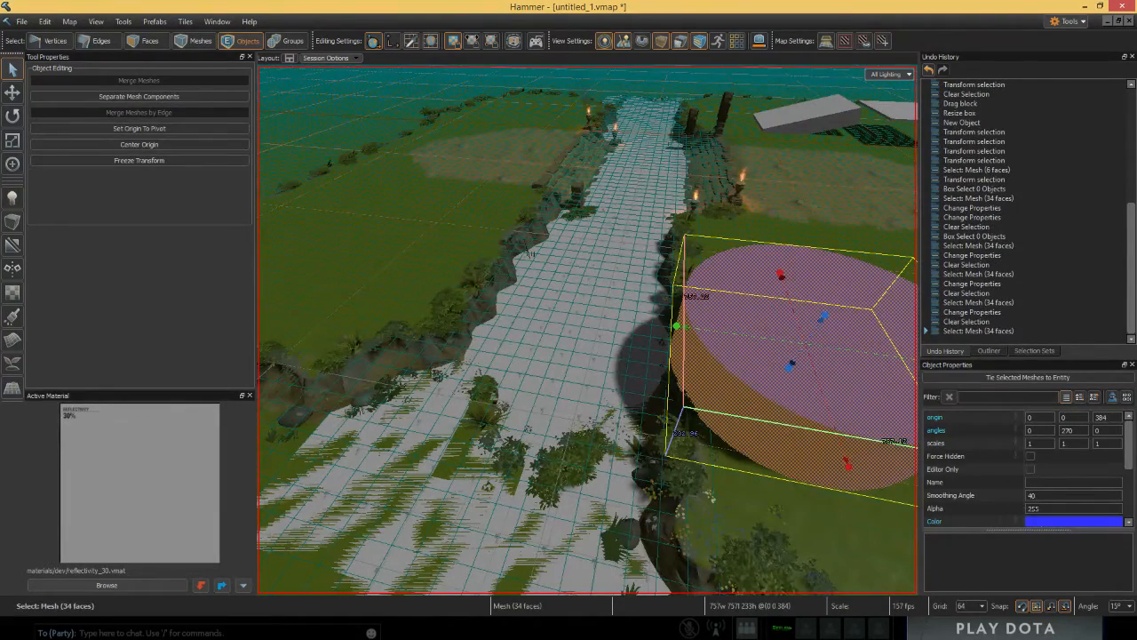
{"action": "left_click", "coordinate": [1050, 525]}
{"action": "left_click_drag", "start_coordinate": [680, 319], "coordinate": [752, 408]}
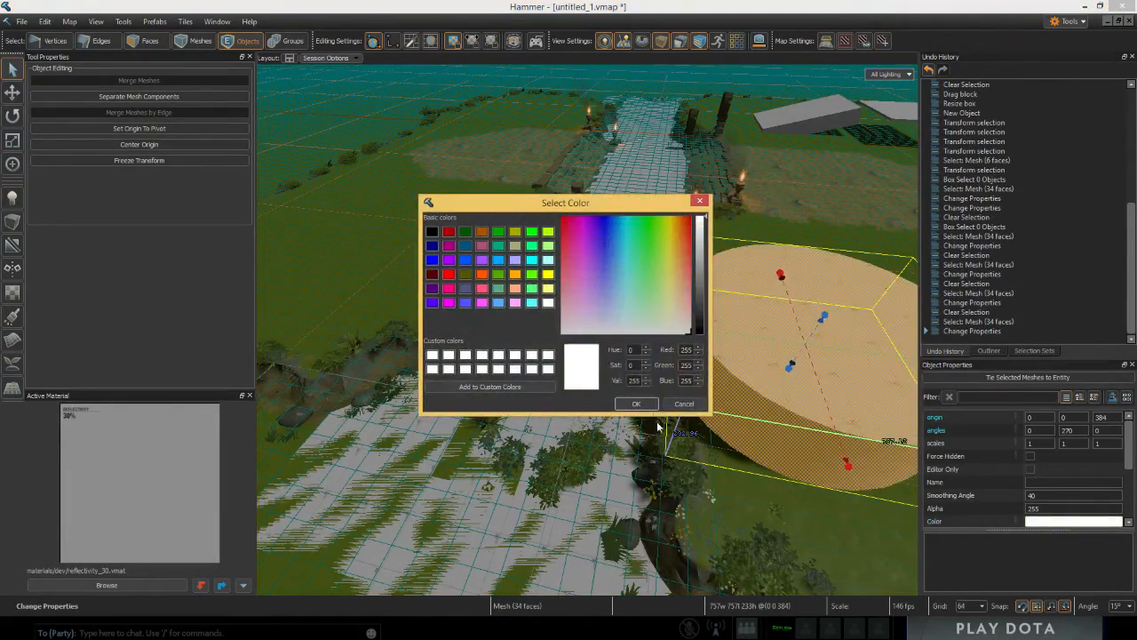
{"action": "left_click", "coordinate": [648, 405]}
{"action": "left_click", "coordinate": [751, 480]}
Step: Select the cylinder, set its Alpha to 15 and deselect it to check the effect
{"action": "right_click_drag", "start_coordinate": [752, 479], "coordinate": [799, 306]}
{"action": "left_click", "coordinate": [686, 358]}
{"action": "scroll", "coordinate": [990, 480], "scroll_direction": "down", "scroll_amount": 3}
{"action": "scroll", "coordinate": [990, 480], "scroll_direction": "up", "scroll_amount": 1}
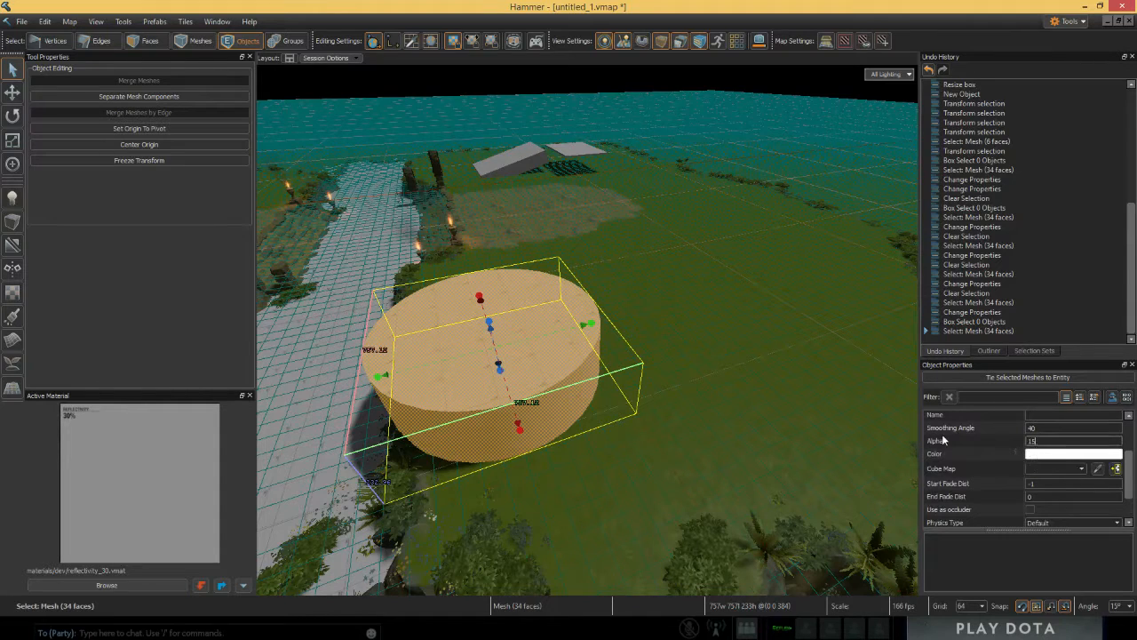
{"action": "key", "text": "Return"}
{"action": "left_click", "coordinate": [717, 341]}
Step: Set the cylinder's Alpha to 255 and review its remaining properties down to the physics settings
{"action": "left_click", "coordinate": [530, 358]}
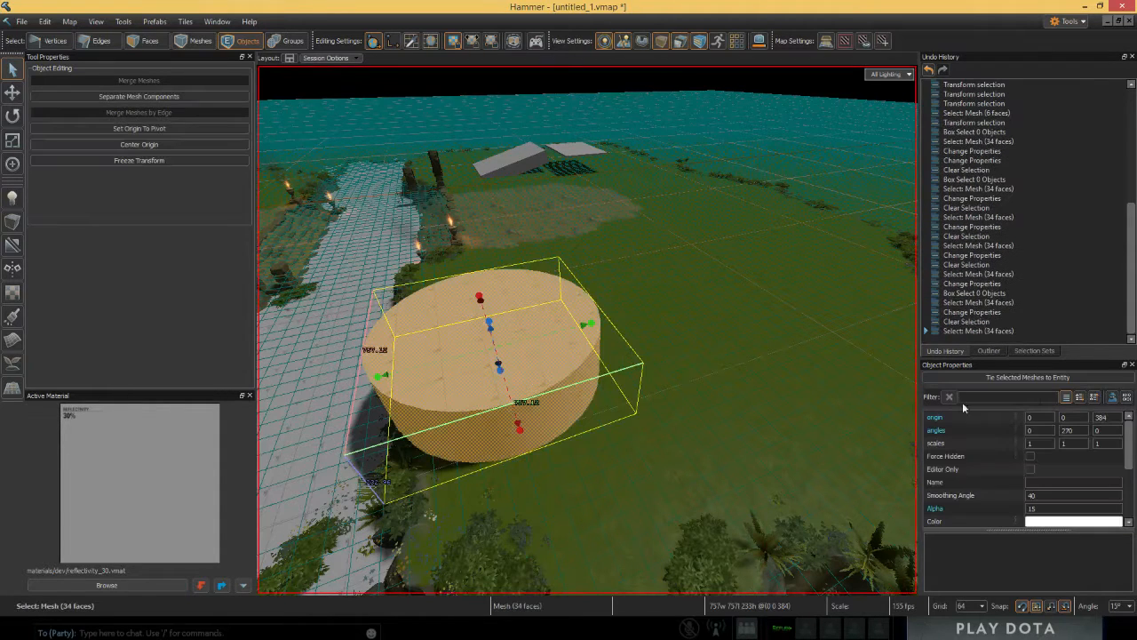
{"action": "type", "text": "255"}
{"action": "key", "text": "Return"}
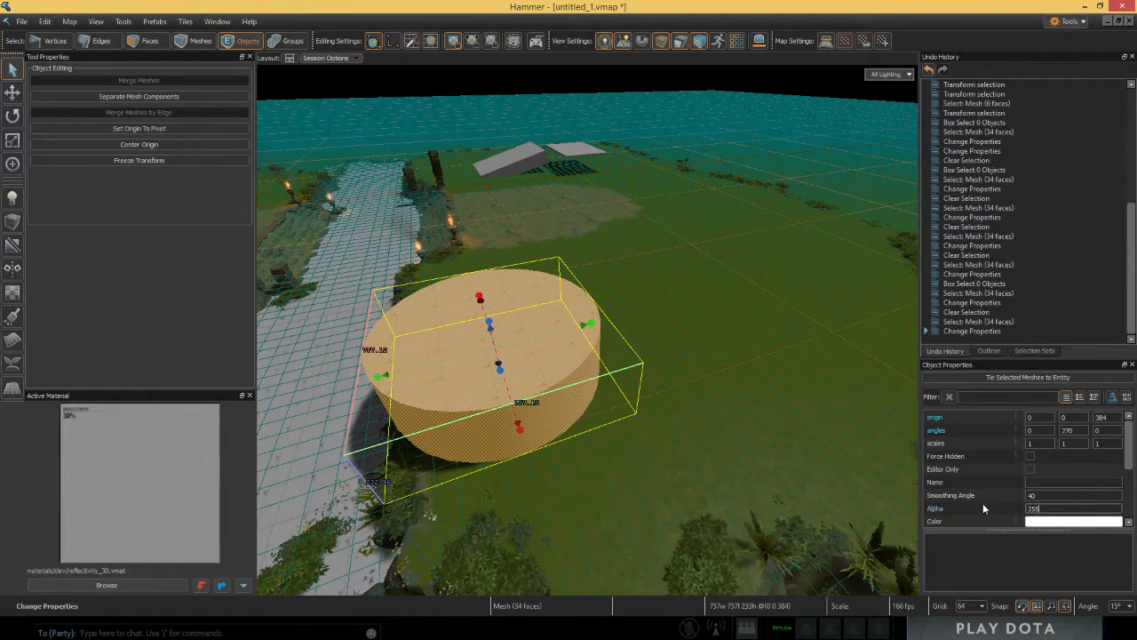
{"action": "scroll", "coordinate": [982, 481], "scroll_direction": "down", "scroll_amount": 1}
{"action": "scroll", "coordinate": [984, 478], "scroll_direction": "down", "scroll_amount": 3}
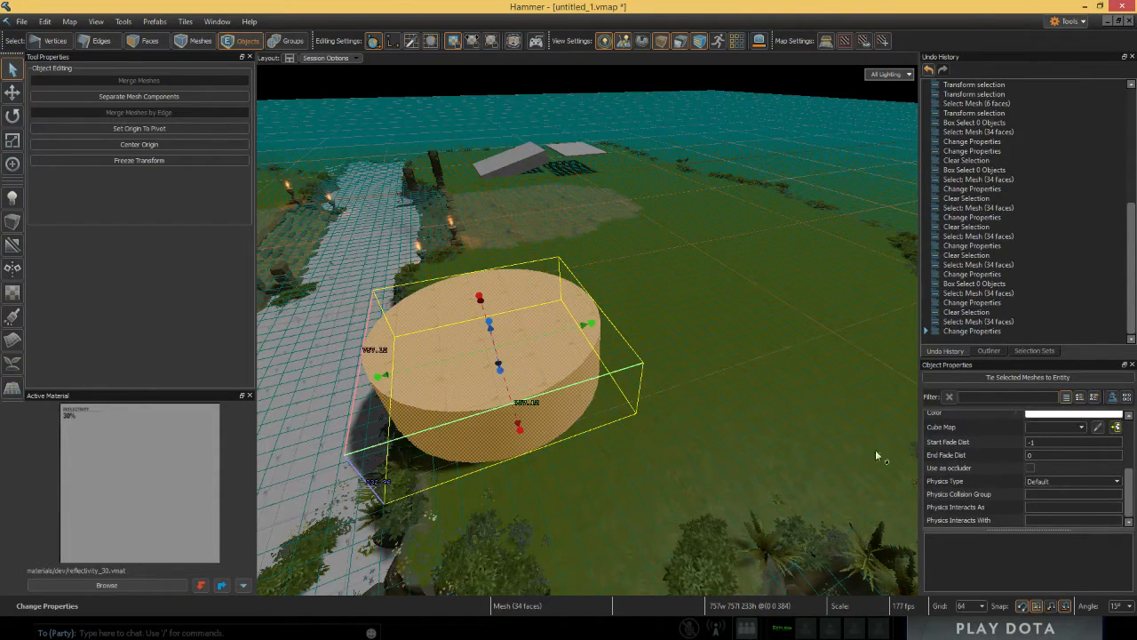
Step: Reselect the cylinder, move it across the grass, and deselect it
{"action": "left_click", "coordinate": [764, 287]}
{"action": "right_click_drag", "start_coordinate": [764, 287], "coordinate": [711, 341]}
{"action": "left_click", "coordinate": [693, 301]}
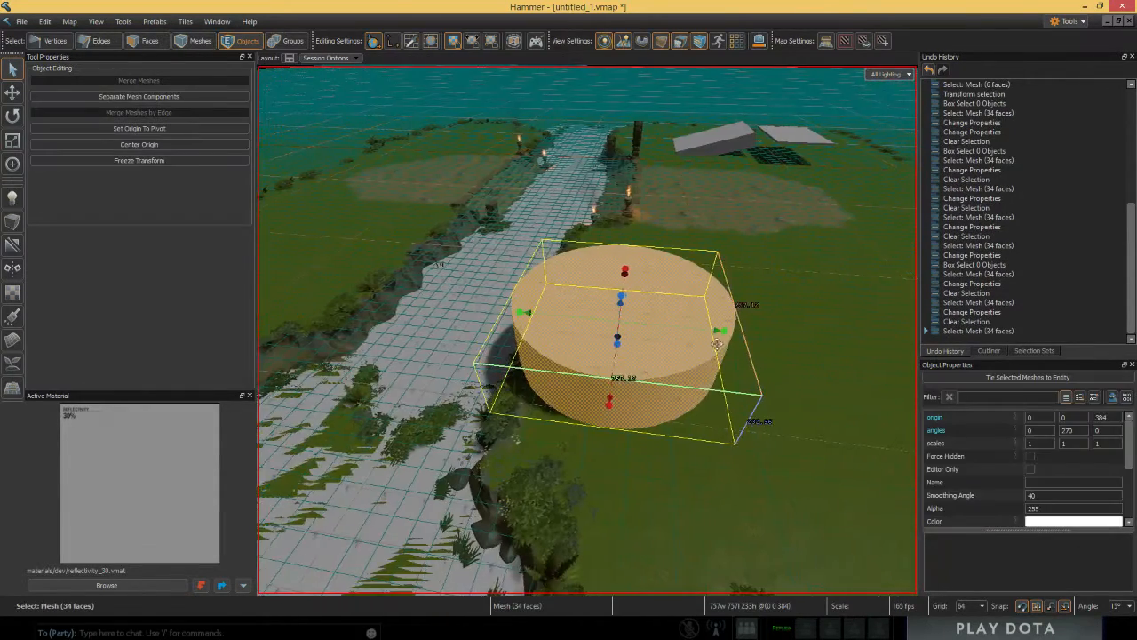
{"action": "left_click_drag", "start_coordinate": [619, 324], "coordinate": [744, 333]}
{"action": "left_click", "coordinate": [679, 189]}
Step: Draw out a 16-sided spike about 768 × 1024 × 576 units on the ground near the cylinder
{"action": "right_click_drag", "start_coordinate": [679, 189], "coordinate": [261, 229]}
{"action": "key", "text": "shift+b"}
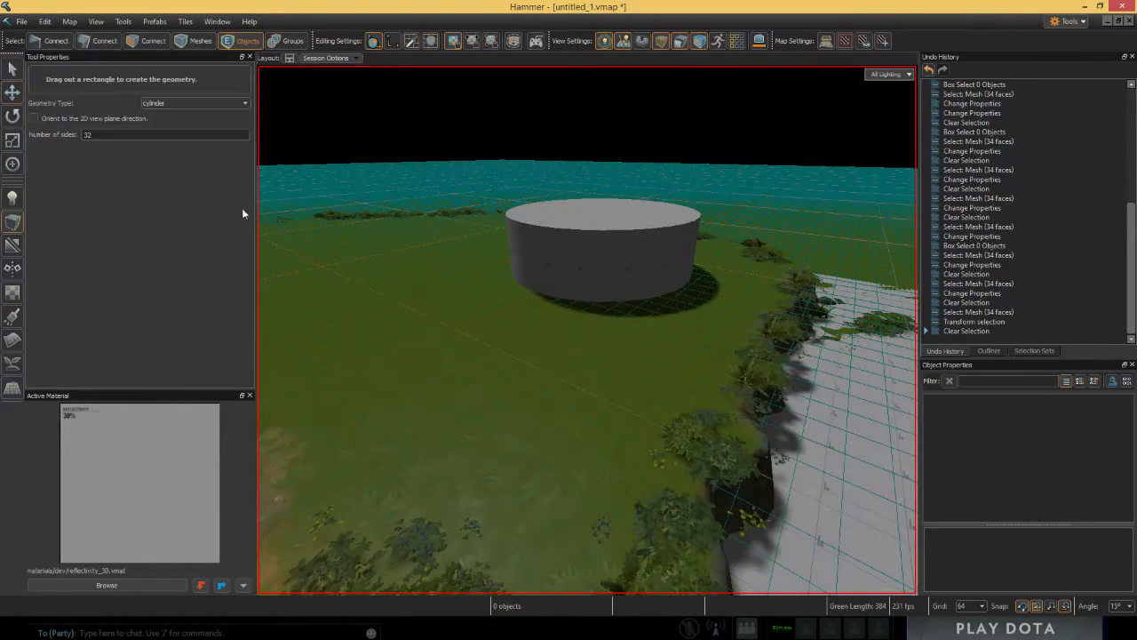
{"action": "left_click", "coordinate": [230, 104]}
{"action": "left_click", "coordinate": [204, 137]}
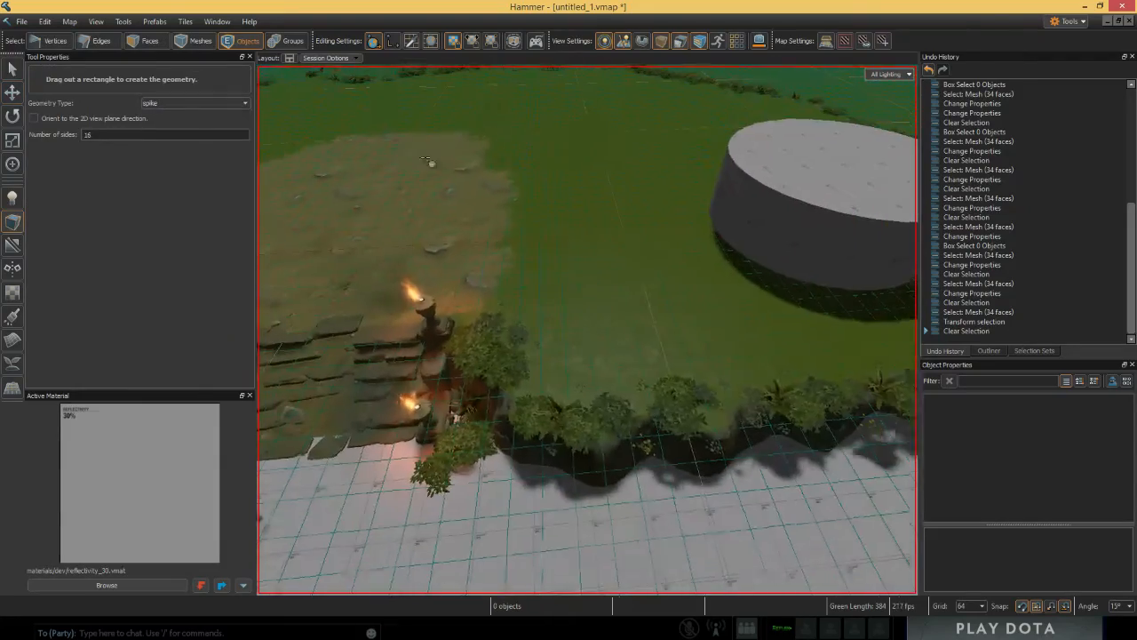
{"action": "left_click_drag", "start_coordinate": [426, 160], "coordinate": [620, 274]}
{"action": "right_click_drag", "start_coordinate": [698, 274], "coordinate": [698, 213]}
{"action": "left_click_drag", "start_coordinate": [701, 199], "coordinate": [725, 112]}
{"action": "right_click_drag", "start_coordinate": [725, 112], "coordinate": [660, 238]}
{"action": "left_click_drag", "start_coordinate": [632, 288], "coordinate": [655, 129]}
{"action": "right_click_drag", "start_coordinate": [655, 130], "coordinate": [552, 212]}
Step: Change the geometry type to sphere and draw out another one about 576 × 1216 × 640 units near the blocks
{"action": "left_click", "coordinate": [199, 103]}
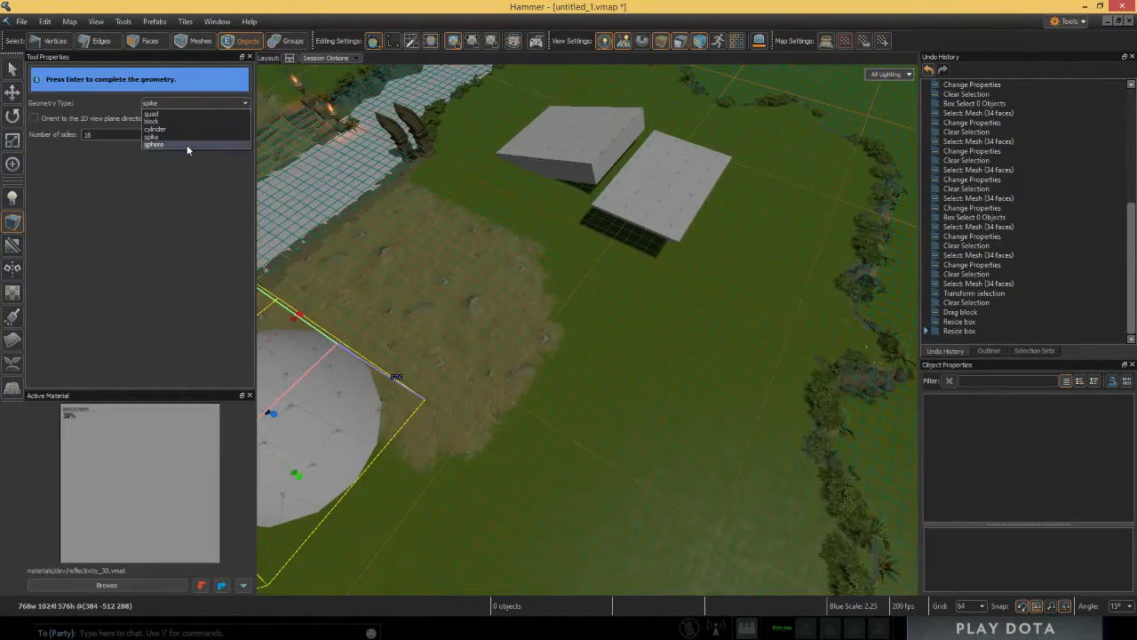
{"action": "left_click", "coordinate": [186, 145]}
{"action": "right_click_drag", "start_coordinate": [444, 267], "coordinate": [507, 177]}
{"action": "left_click_drag", "start_coordinate": [508, 178], "coordinate": [809, 299]}
{"action": "right_click_drag", "start_coordinate": [809, 299], "coordinate": [724, 311]}
{"action": "left_click_drag", "start_coordinate": [708, 320], "coordinate": [734, 228]}
{"action": "right_click_drag", "start_coordinate": [733, 228], "coordinate": [443, 316]}
{"action": "left_click_drag", "start_coordinate": [533, 330], "coordinate": [555, 289]}
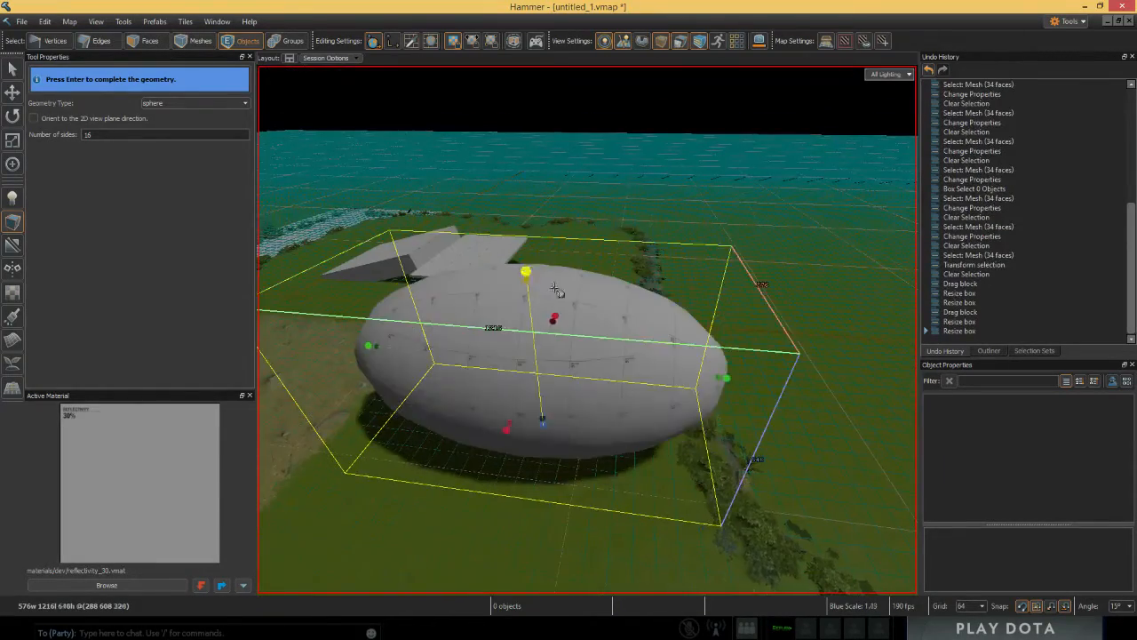
Step: Turn on the grid navigation preview, finalise the new sphere and select it
{"action": "right_click_drag", "start_coordinate": [555, 289], "coordinate": [684, 358]}
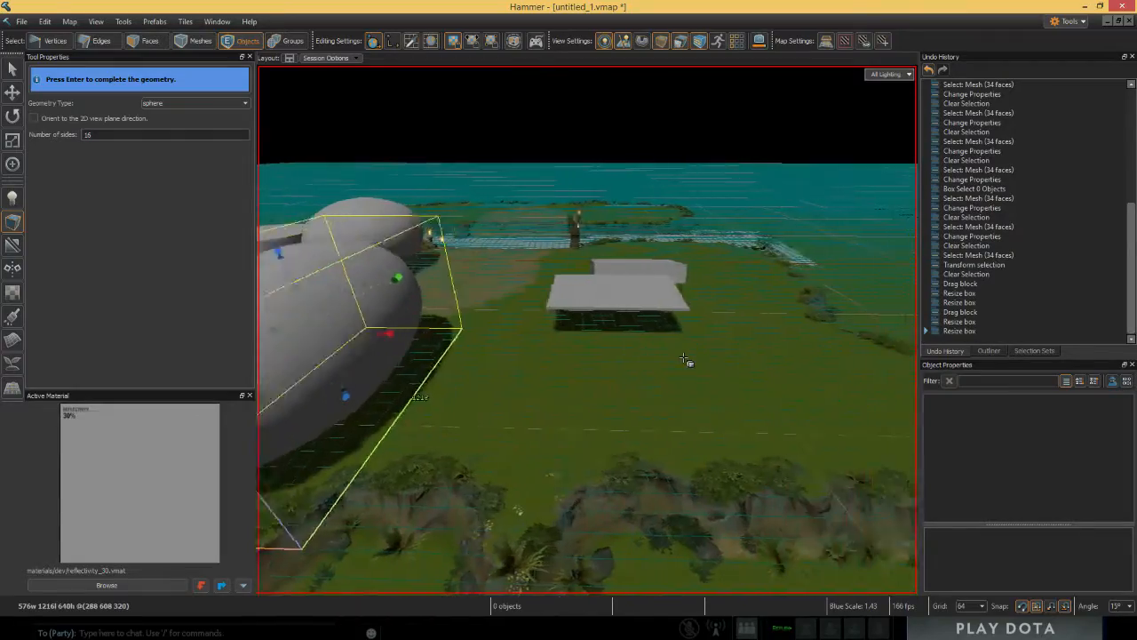
{"action": "right_click_drag", "start_coordinate": [587, 328], "coordinate": [399, 391]}
{"action": "right_click_drag", "start_coordinate": [587, 329], "coordinate": [604, 395]}
{"action": "right_click_drag", "start_coordinate": [586, 329], "coordinate": [577, 204]}
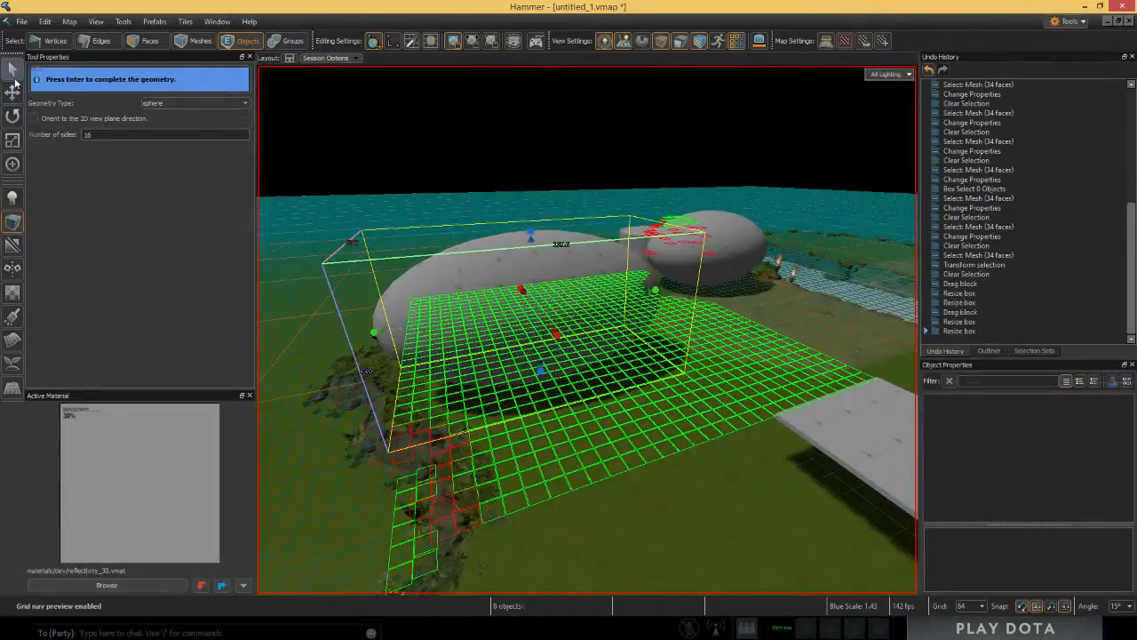
{"action": "key", "text": "Return"}
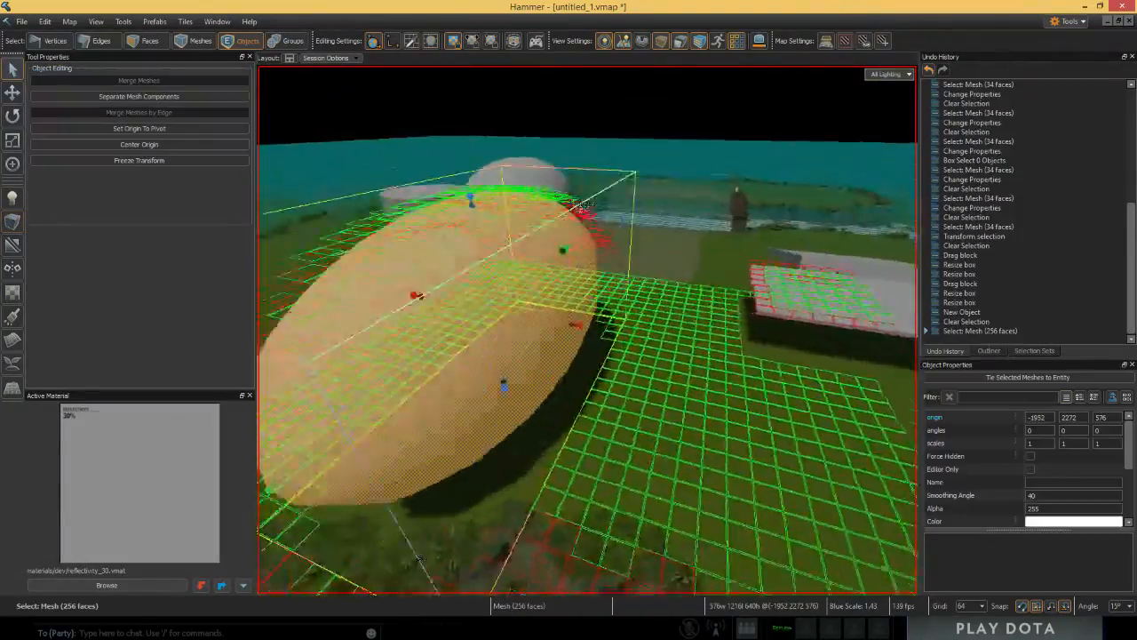
{"action": "left_click_drag", "start_coordinate": [580, 206], "coordinate": [596, 310], "text": "alt"}
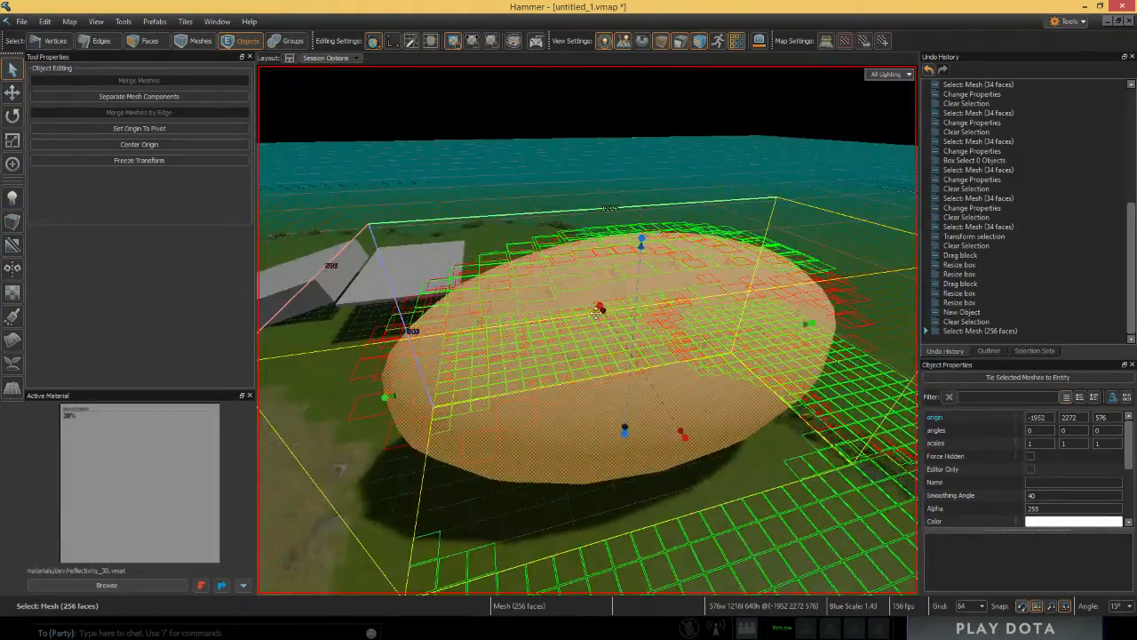
{"action": "right_click_drag", "start_coordinate": [660, 392], "coordinate": [660, 386]}
Step: Delete both spheres and return to the selection tool
{"action": "key", "text": "Delete"}
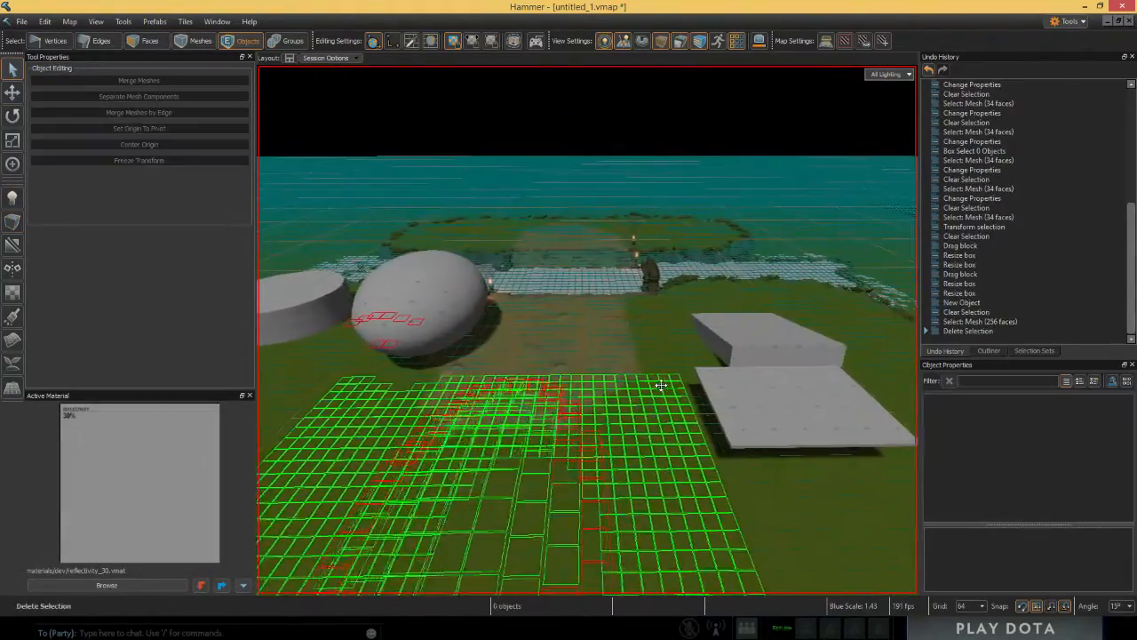
{"action": "left_click", "coordinate": [462, 318]}
{"action": "key", "text": "Delete"}
{"action": "mouse_move", "coordinate": [462, 319]}
{"action": "right_mouse_down"}
{"action": "mouse_move", "coordinate": [444, 319]}
{"action": "mouse_move", "coordinate": [498, 324]}
{"action": "mouse_move", "coordinate": [462, 319]}
{"action": "right_mouse_up"}
{"action": "left_click", "coordinate": [12, 221]}
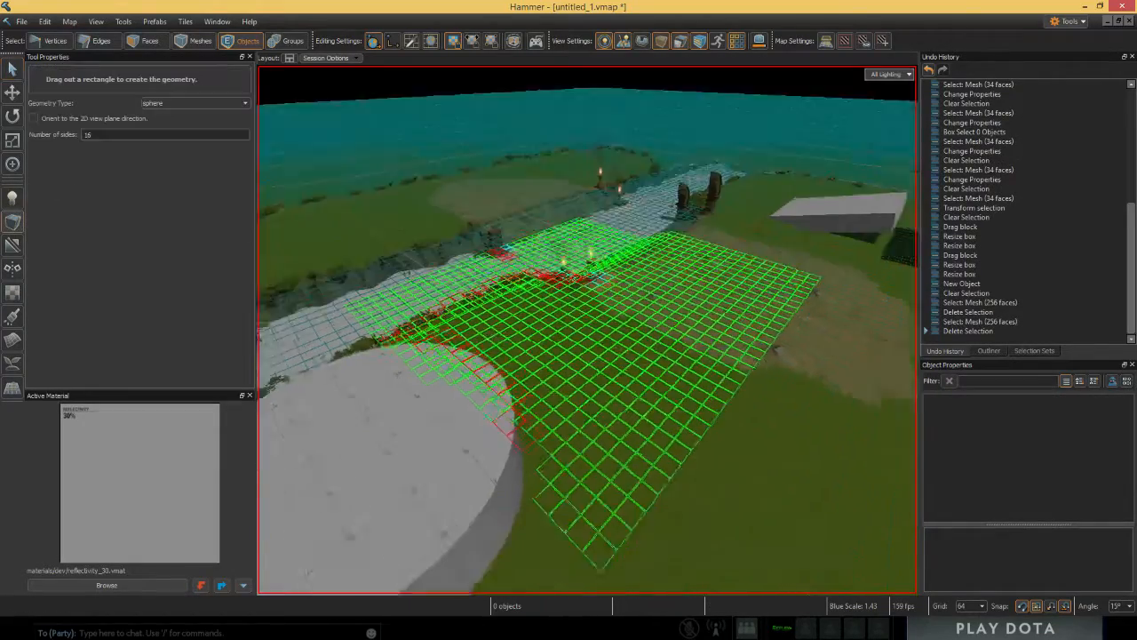
{"action": "left_click", "coordinate": [12, 68]}
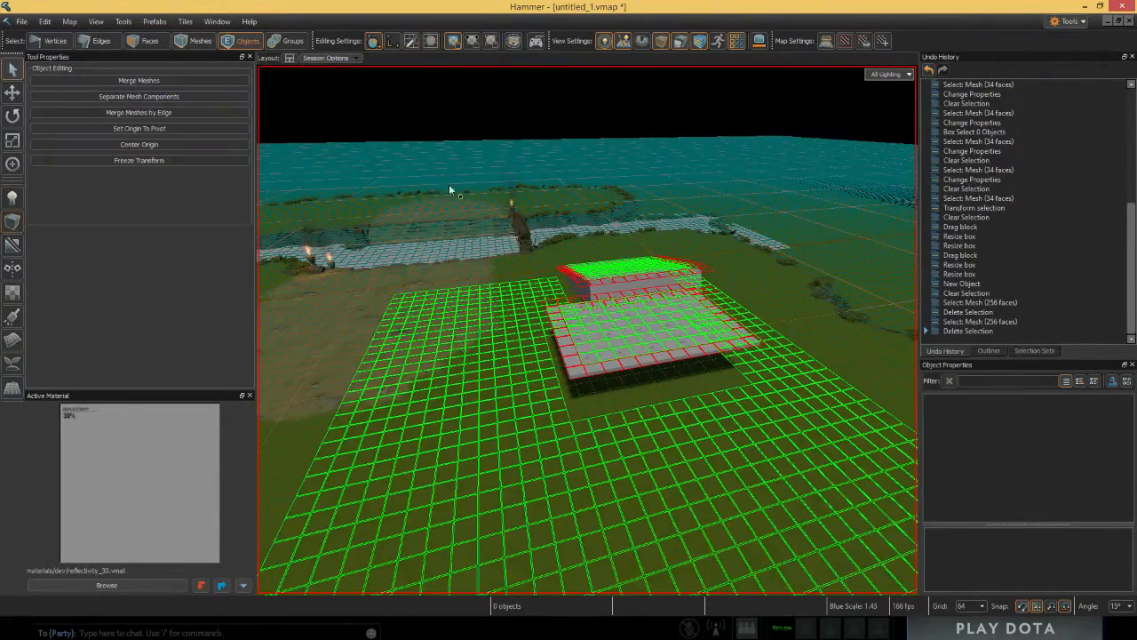
Step: Select the tilted block and turn off the grid navigation preview
{"action": "mouse_move", "coordinate": [597, 247]}
{"action": "right_mouse_down"}
{"action": "mouse_move", "coordinate": [597, 213]}
{"action": "mouse_move", "coordinate": [675, 293]}
{"action": "mouse_move", "coordinate": [597, 267]}
{"action": "right_mouse_up"}
{"action": "left_click", "coordinate": [453, 274]}
{"action": "right_click_drag", "start_coordinate": [454, 274], "coordinate": [500, 287]}
{"action": "key", "text": "g"}
Step: Show the multi-pane layout, widen the asset browser beside the 2D view, and list the materials
{"action": "key", "text": "shift+z"}
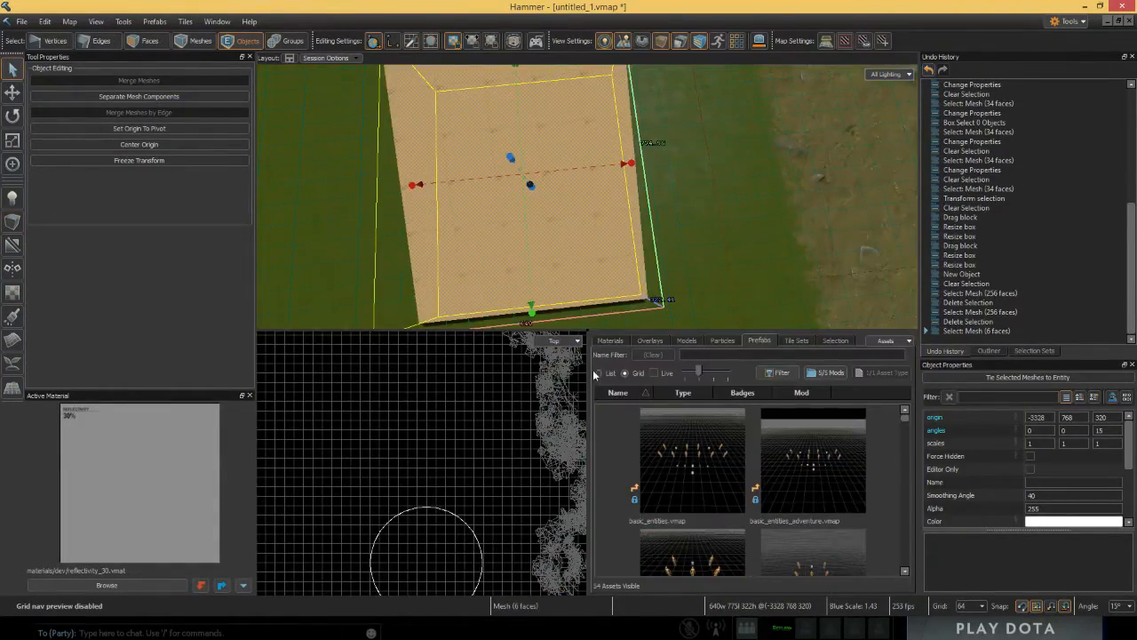
{"action": "left_click_drag", "start_coordinate": [385, 382], "coordinate": [355, 382]}
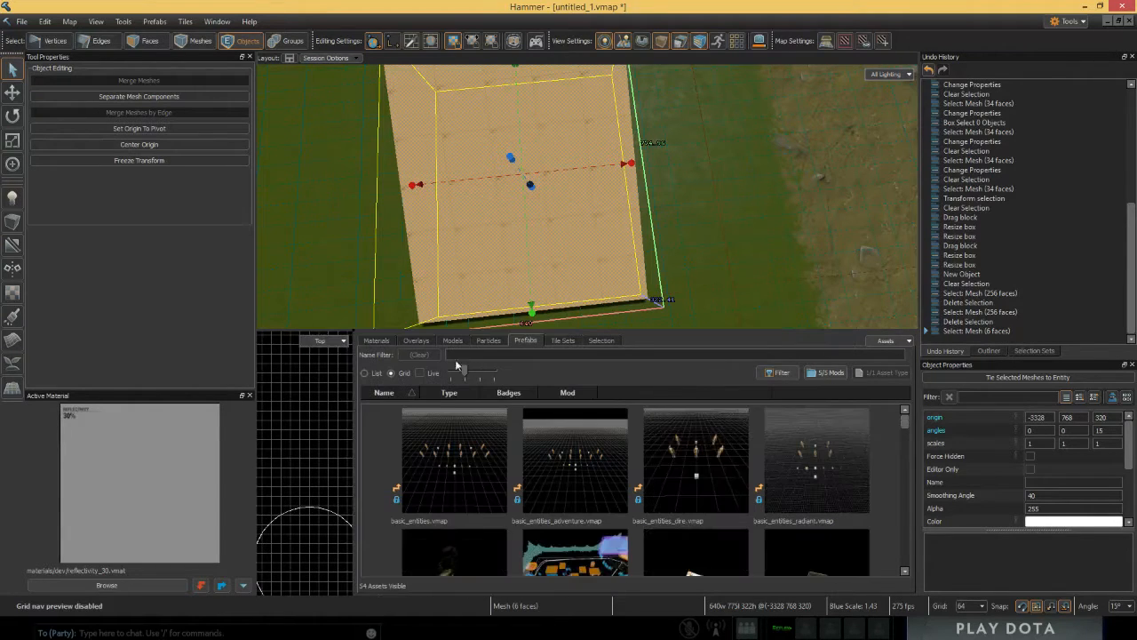
{"action": "left_click", "coordinate": [376, 340]}
Step: Apply the testgrid.vmat material to the tilted block, deselect it, and select the flat slab beside it
{"action": "right_click_drag", "start_coordinate": [587, 195], "coordinate": [711, 253]}
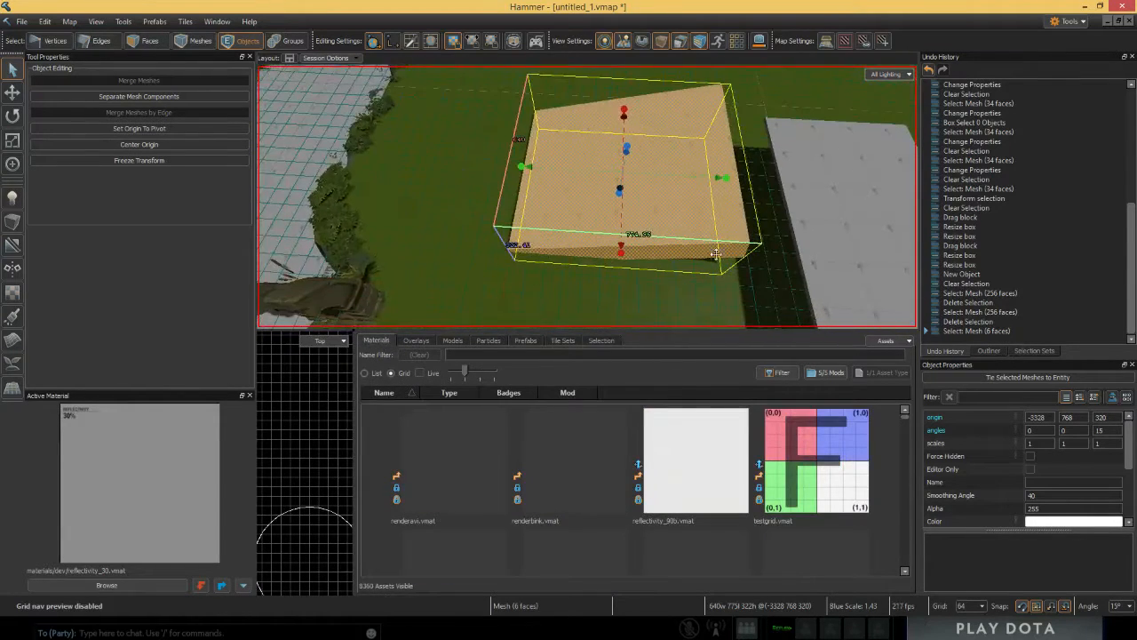
{"action": "left_click_drag", "start_coordinate": [818, 457], "coordinate": [730, 182]}
{"action": "key", "text": "Escape"}
{"action": "right_click_drag", "start_coordinate": [612, 302], "coordinate": [562, 296]}
{"action": "left_click", "coordinate": [562, 290]}
{"action": "right_click_drag", "start_coordinate": [711, 302], "coordinate": [692, 284]}
{"action": "left_click", "coordinate": [692, 284]}
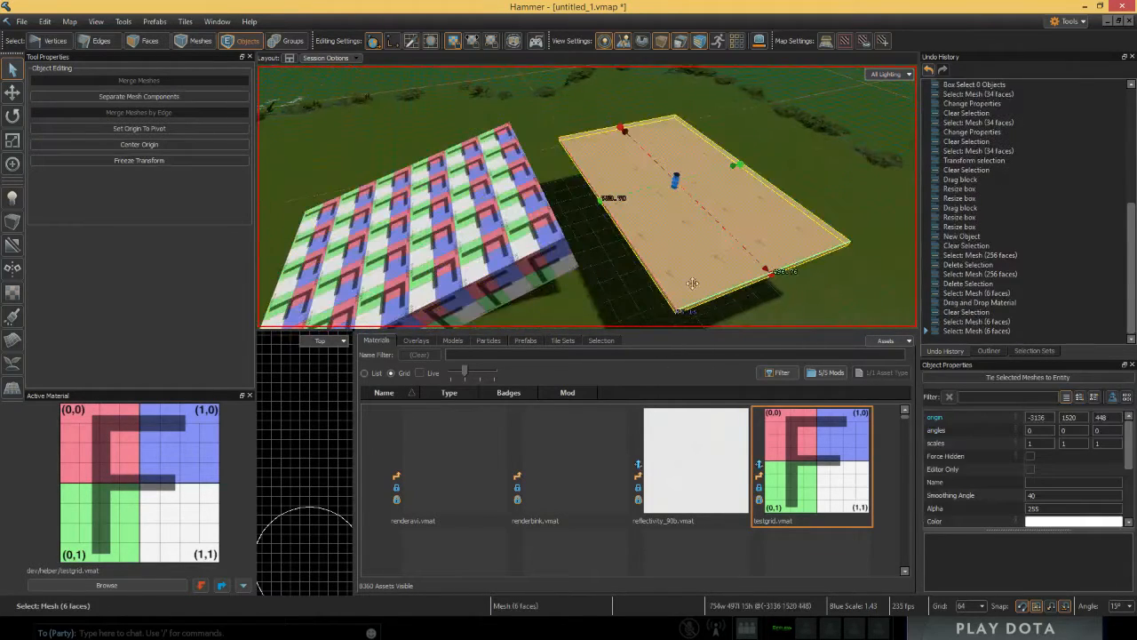
Step: Select the tilted block and apply renderbink.vmat and, over it, reflectivity_90b.vmat
{"action": "left_click", "coordinate": [584, 467]}
{"action": "left_click", "coordinate": [514, 292]}
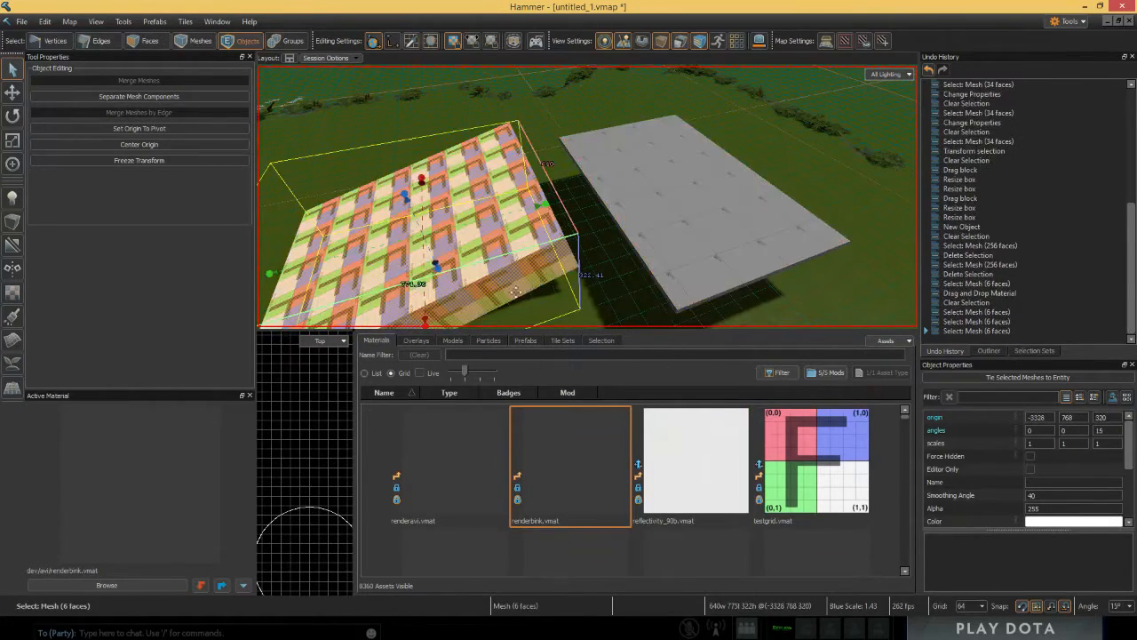
{"action": "key", "text": "shift+t"}
{"action": "left_click", "coordinate": [705, 477]}
{"action": "key", "text": "shift+t"}
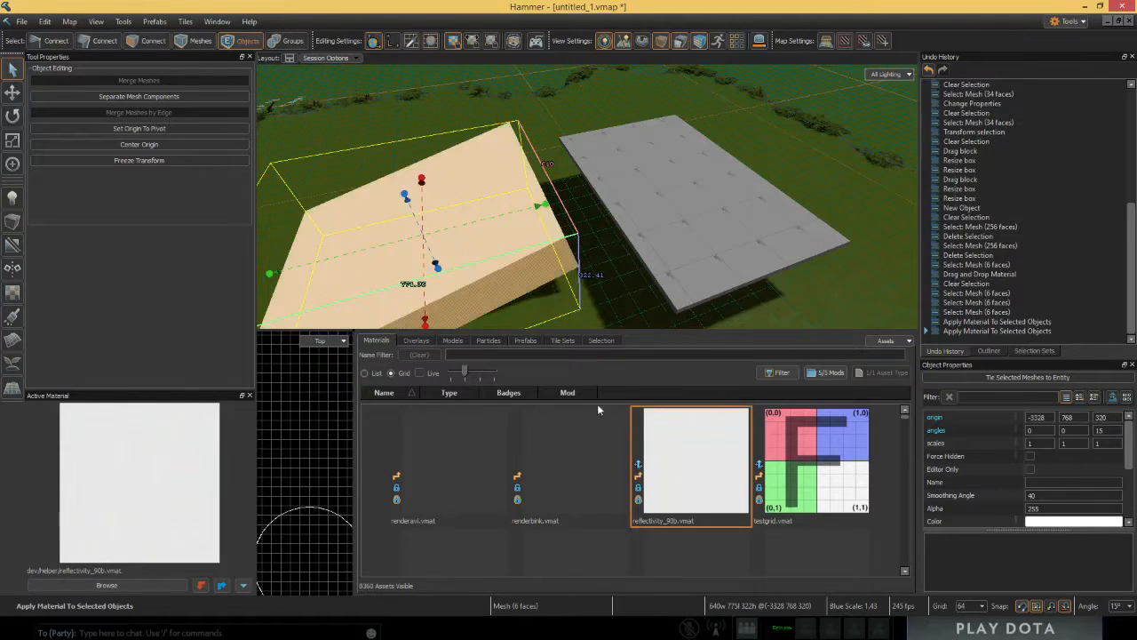
{"action": "left_click", "coordinate": [427, 245]}
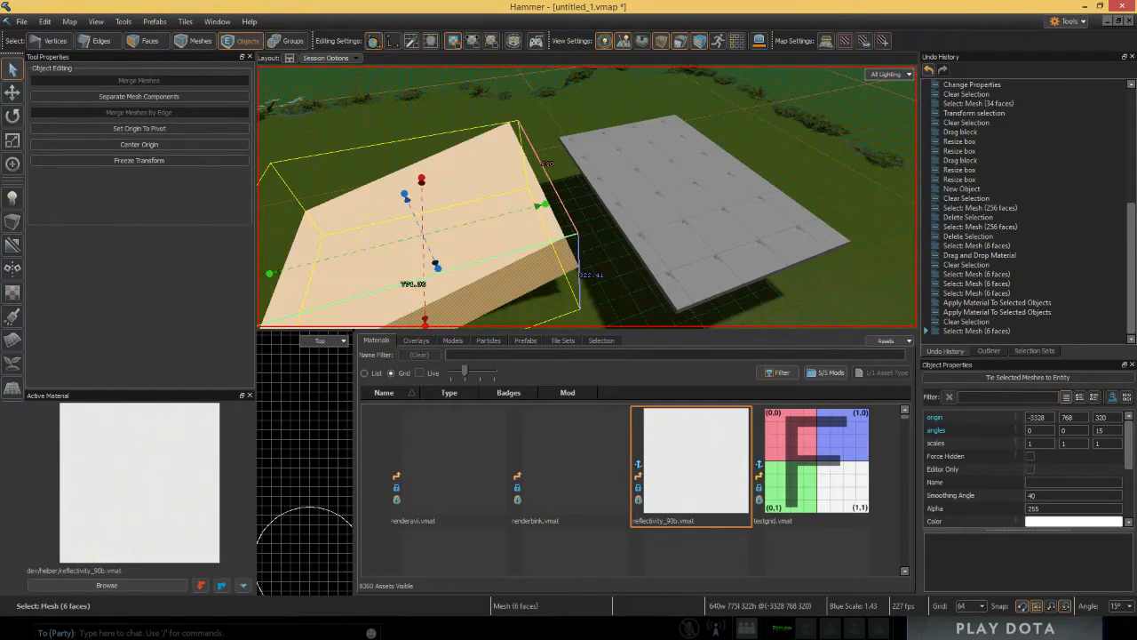
Step: Sample the flat slab's reflectivity_30.vmat material and apply it to the tilted block
{"action": "right_click_drag", "start_coordinate": [427, 244], "coordinate": [497, 293]}
{"action": "left_click", "coordinate": [548, 278]}
{"action": "left_click", "coordinate": [568, 256]}
{"action": "right_click_drag", "start_coordinate": [588, 192], "coordinate": [656, 193]}
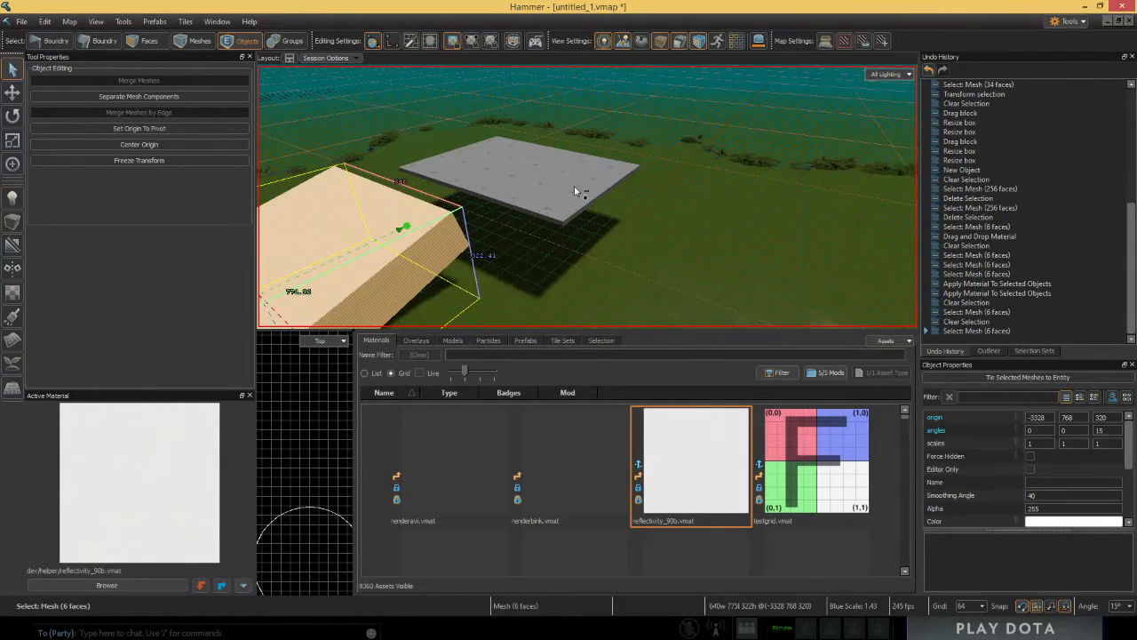
{"action": "right_click", "coordinate": [574, 185], "text": "shift"}
{"action": "key", "text": "f"}
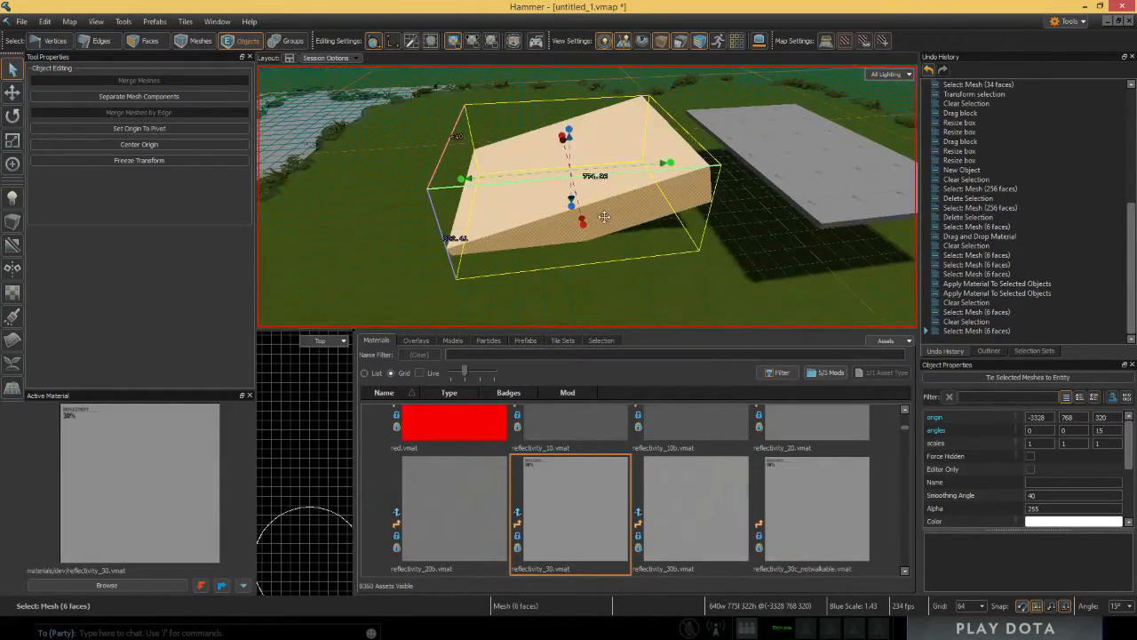
{"action": "key", "text": "shift+t"}
Step: Sample the ground's mod_radiant_path_000.vmat material, apply it to the tilted block, and toggle the block's selection to check it
{"action": "right_click_drag", "start_coordinate": [632, 198], "coordinate": [520, 181]}
{"action": "right_click", "coordinate": [652, 273], "text": "shift"}
{"action": "key", "text": "shift+t"}
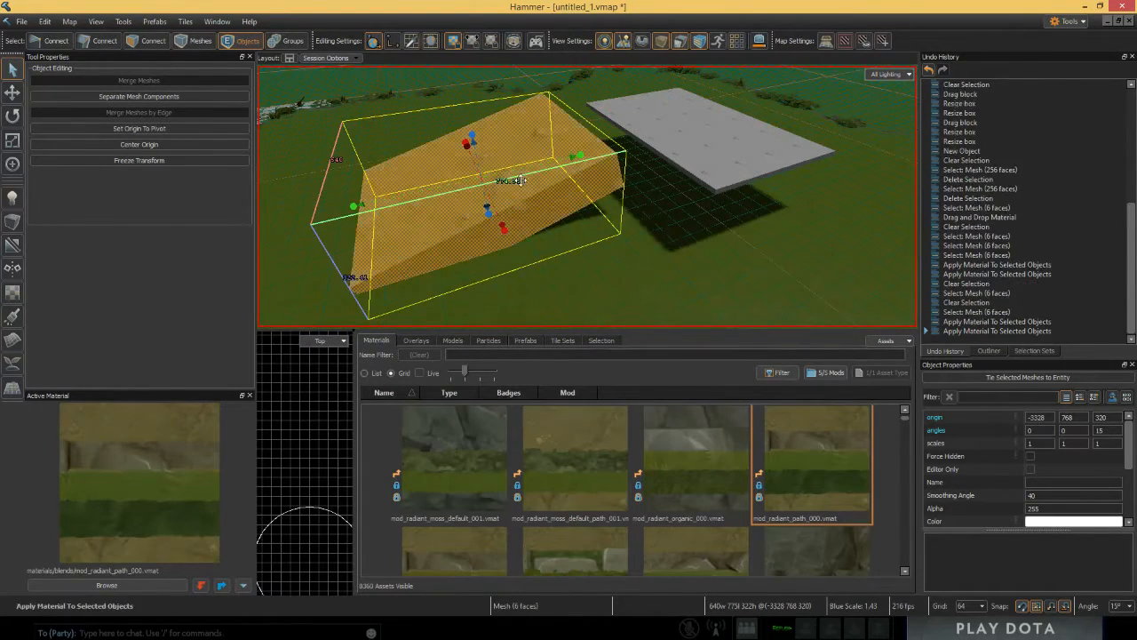
{"action": "left_click", "coordinate": [636, 285]}
{"action": "right_click_drag", "start_coordinate": [636, 285], "coordinate": [669, 256]}
{"action": "left_click", "coordinate": [642, 282]}
{"action": "left_click", "coordinate": [669, 256]}
{"action": "left_click", "coordinate": [667, 240]}
Step: Browse the blend materials, apply stone_path001_crystals.vmat to the tilted block, and deselect it
{"action": "scroll", "coordinate": [625, 503], "scroll_direction": "down", "scroll_amount": 5}
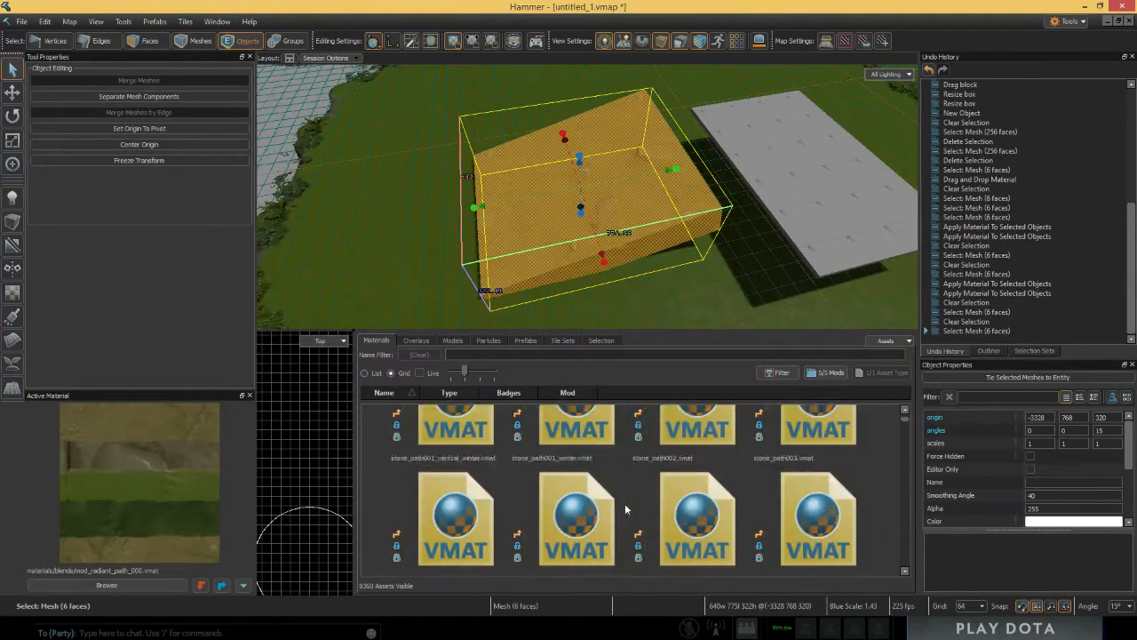
{"action": "left_click", "coordinate": [607, 479]}
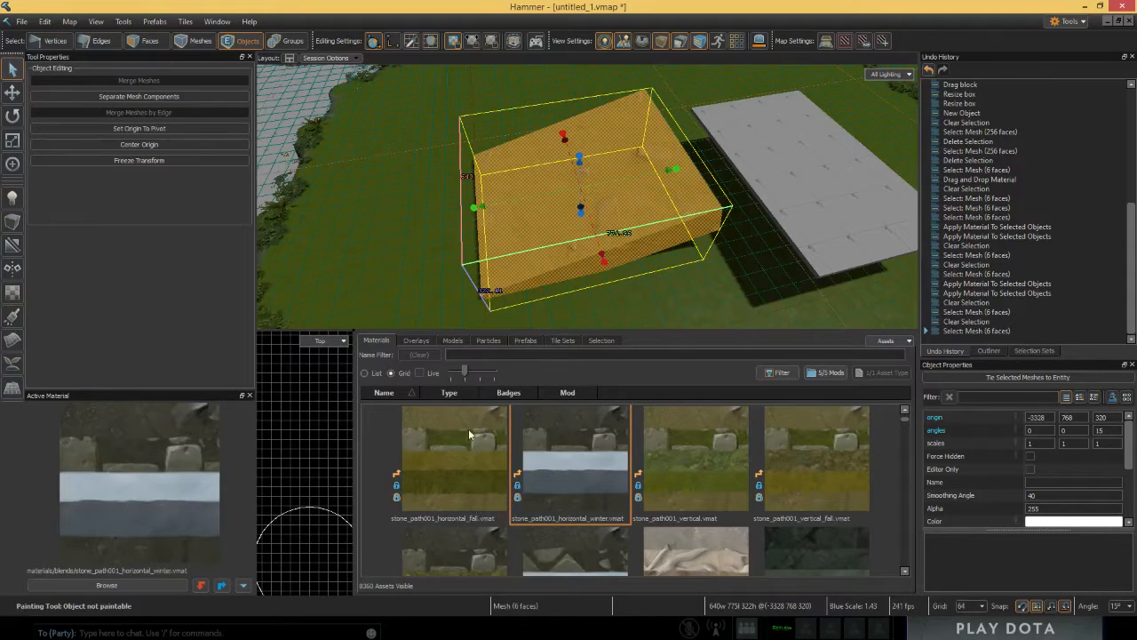
{"action": "scroll", "coordinate": [463, 498], "scroll_direction": "up", "scroll_amount": 3}
{"action": "left_click", "coordinate": [555, 497]}
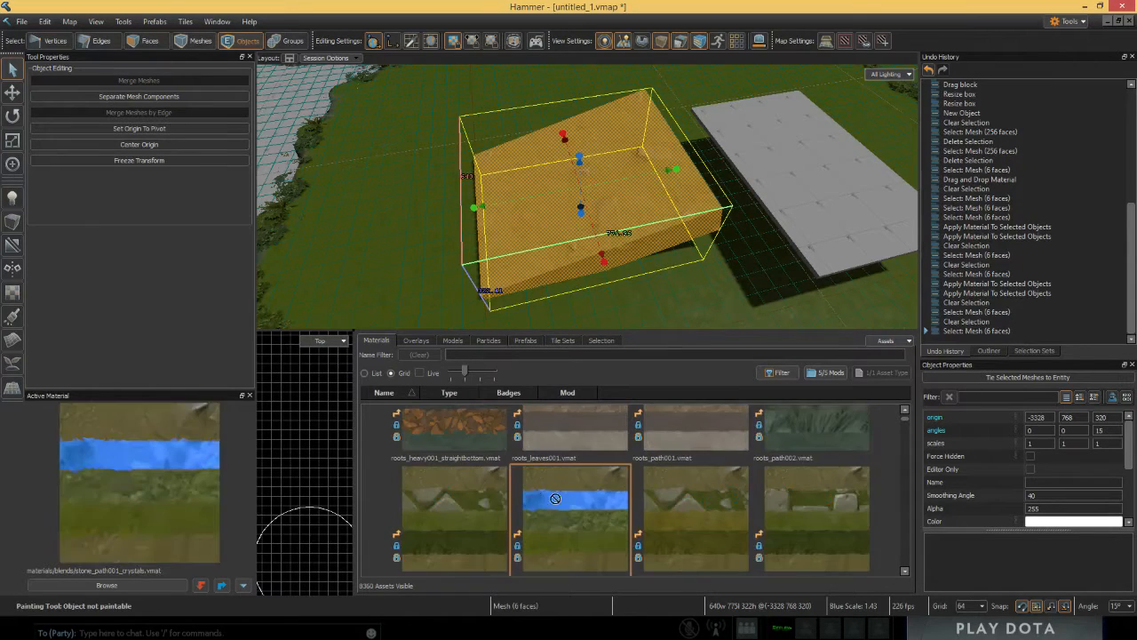
{"action": "left_click", "coordinate": [598, 276]}
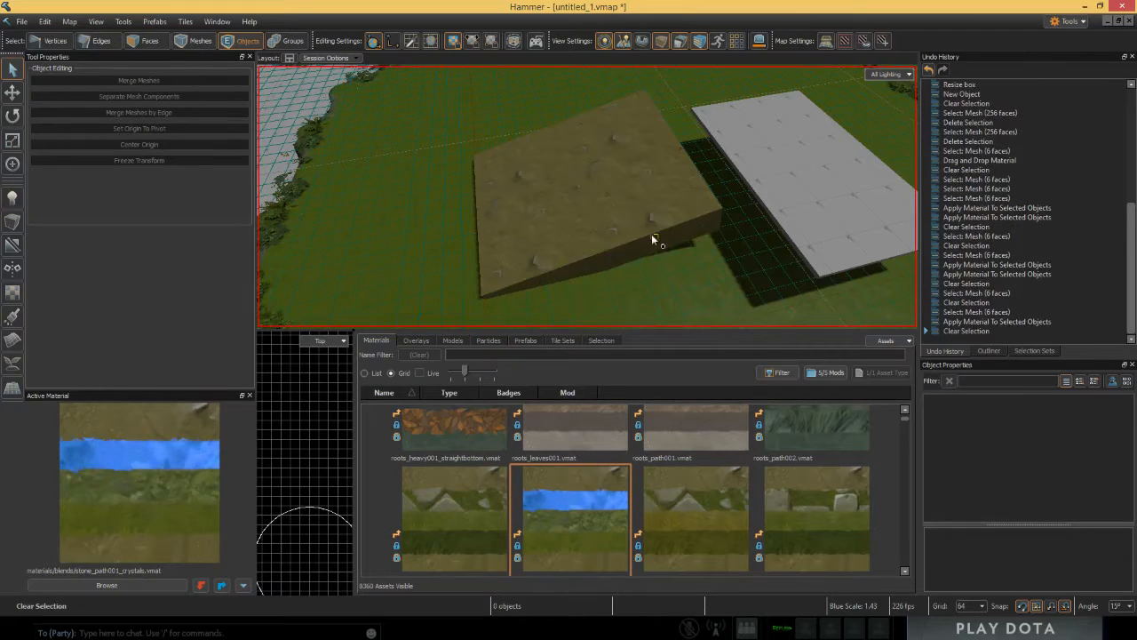
{"action": "left_click", "coordinate": [583, 215]}
{"action": "left_click", "coordinate": [390, 204]}
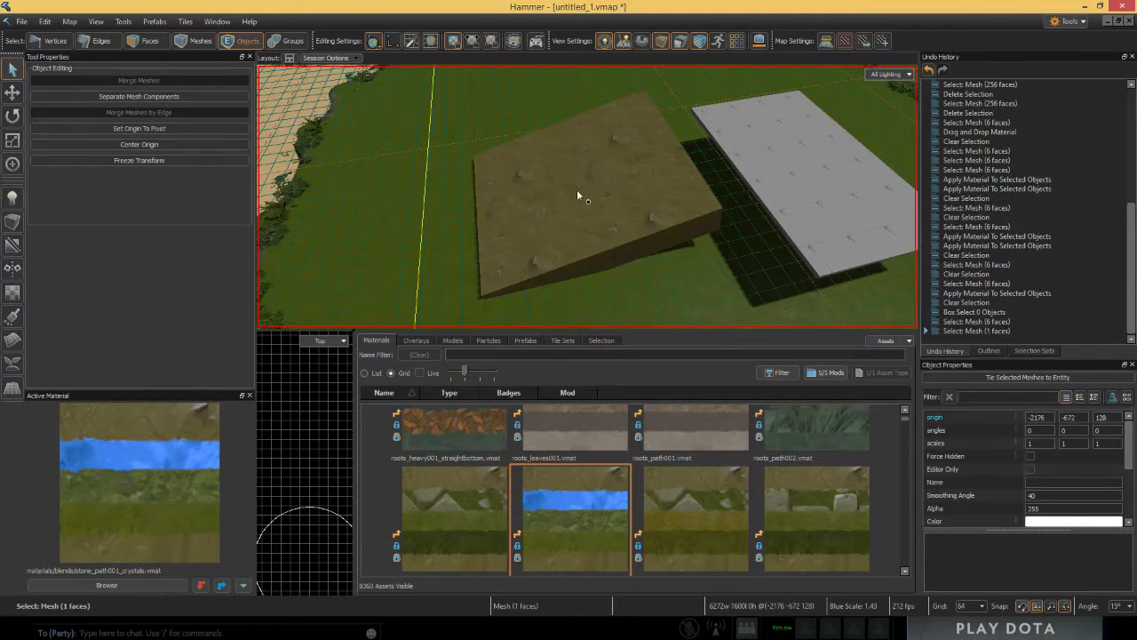
{"action": "left_click", "coordinate": [577, 191]}
{"action": "left_click", "coordinate": [679, 301]}
{"action": "right_click_drag", "start_coordinate": [678, 301], "coordinate": [545, 257]}
Step: Filter the materials by "lava" and apply dire_lava.vmat to the tilted block
{"action": "scroll", "coordinate": [680, 479], "scroll_direction": "up", "scroll_amount": 3}
{"action": "scroll", "coordinate": [679, 503], "scroll_direction": "up", "scroll_amount": 3}
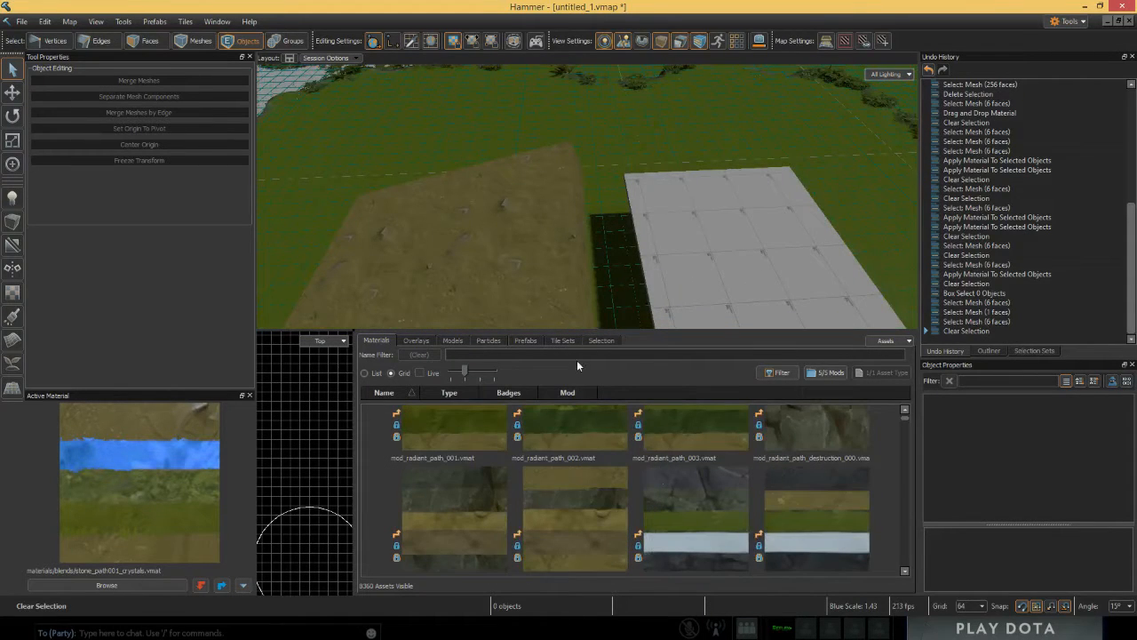
{"action": "scroll", "coordinate": [572, 471], "scroll_direction": "down", "scroll_amount": 5}
{"action": "left_click", "coordinate": [513, 354]}
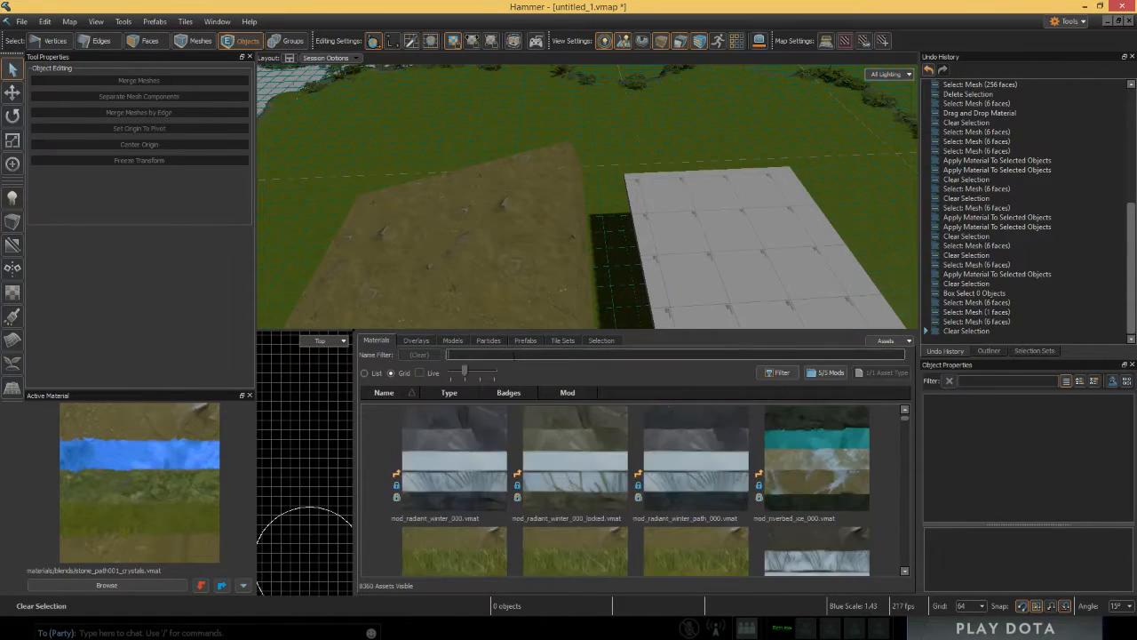
{"action": "type", "text": "lava"}
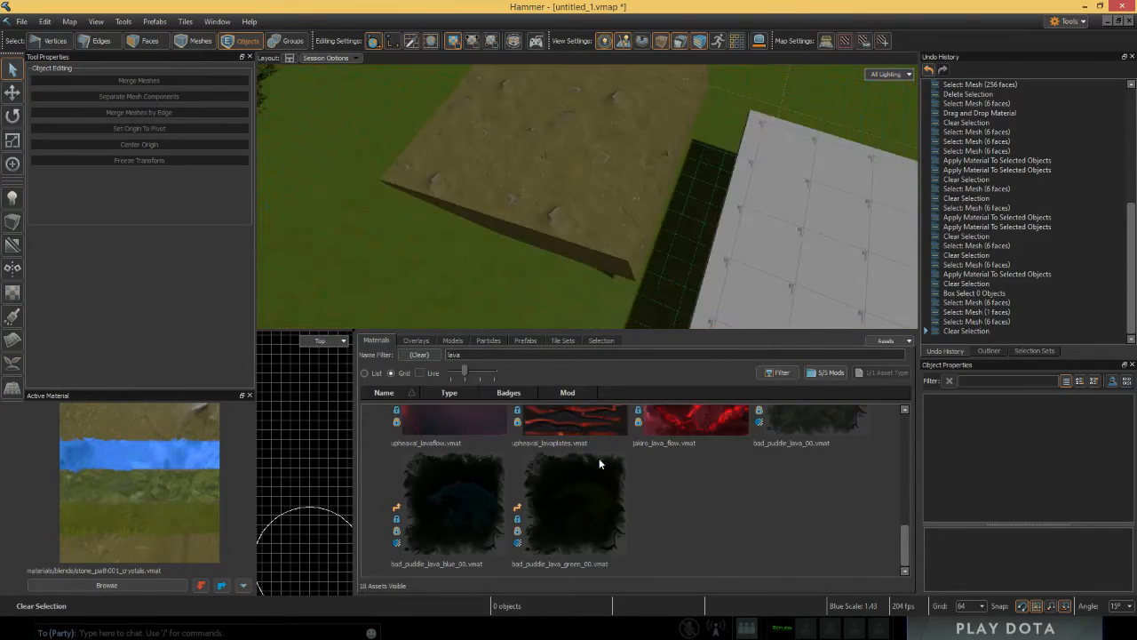
{"action": "scroll", "coordinate": [599, 459], "scroll_direction": "up", "scroll_amount": 3}
{"action": "left_click_drag", "start_coordinate": [484, 455], "coordinate": [501, 204]}
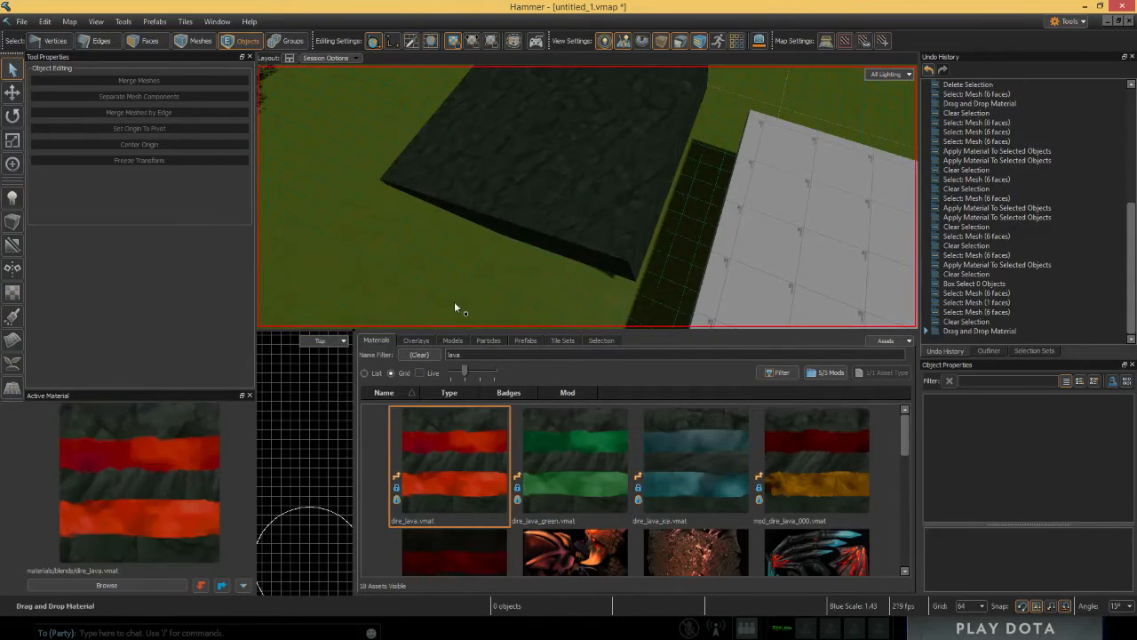
Step: Try dire_lava_green.vmat and dire_lava_ice.vmat on the tilted block, and put dire_lava_green.vmat back on it
{"action": "right_click_drag", "start_coordinate": [454, 302], "coordinate": [564, 232]}
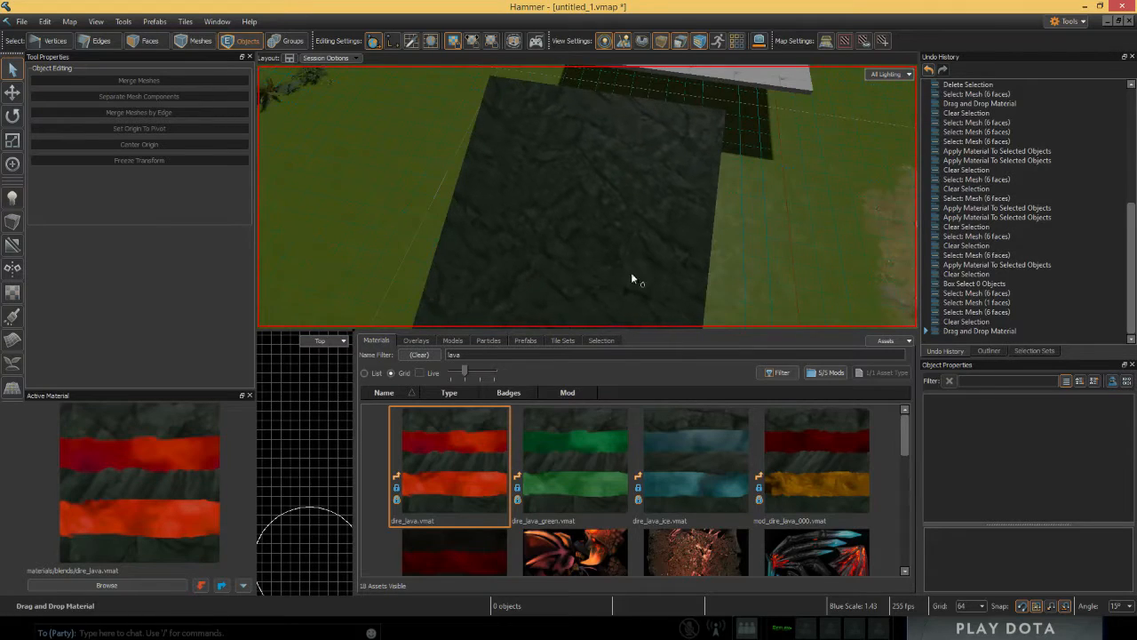
{"action": "right_click_drag", "start_coordinate": [632, 273], "coordinate": [577, 240]}
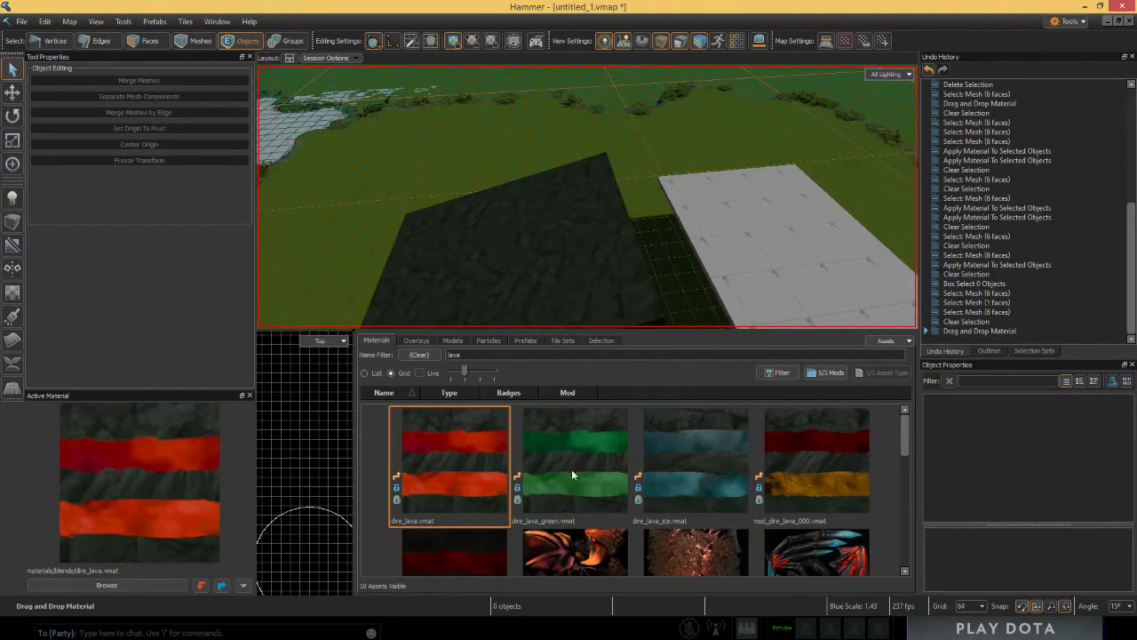
{"action": "left_click_drag", "start_coordinate": [571, 469], "coordinate": [626, 236]}
{"action": "right_click_drag", "start_coordinate": [690, 236], "coordinate": [642, 300]}
{"action": "left_click_drag", "start_coordinate": [696, 462], "coordinate": [642, 180]}
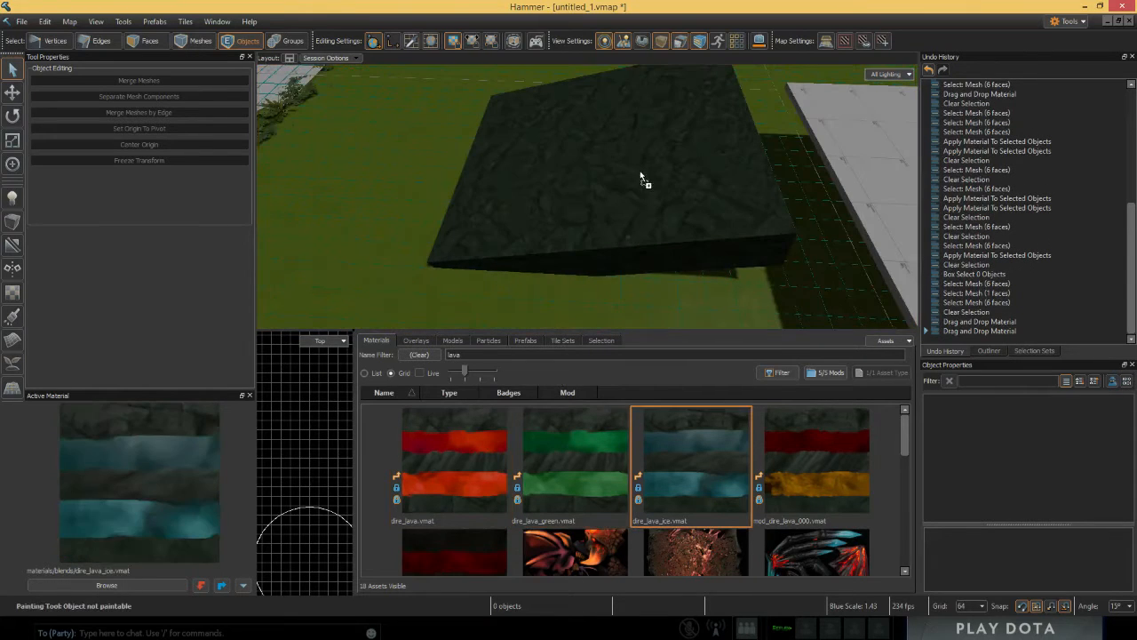
{"action": "right_click_drag", "start_coordinate": [559, 320], "coordinate": [551, 302]}
{"action": "left_click_drag", "start_coordinate": [575, 460], "coordinate": [517, 259]}
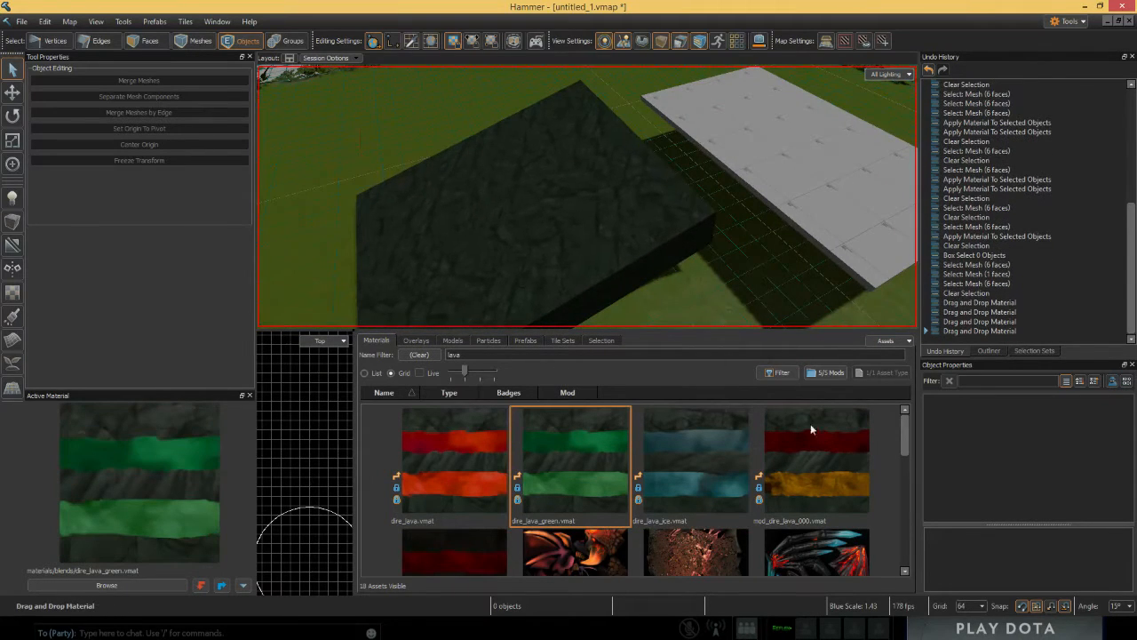
Step: Filter the materials by "water" and try water_ocean_00.vmat and water_ocean_waveoffset_00.vmat on the tilted block
{"action": "right_click_drag", "start_coordinate": [764, 306], "coordinate": [737, 301]}
{"action": "left_click_drag", "start_coordinate": [461, 355], "coordinate": [334, 330]}
{"action": "type", "text": "water"}
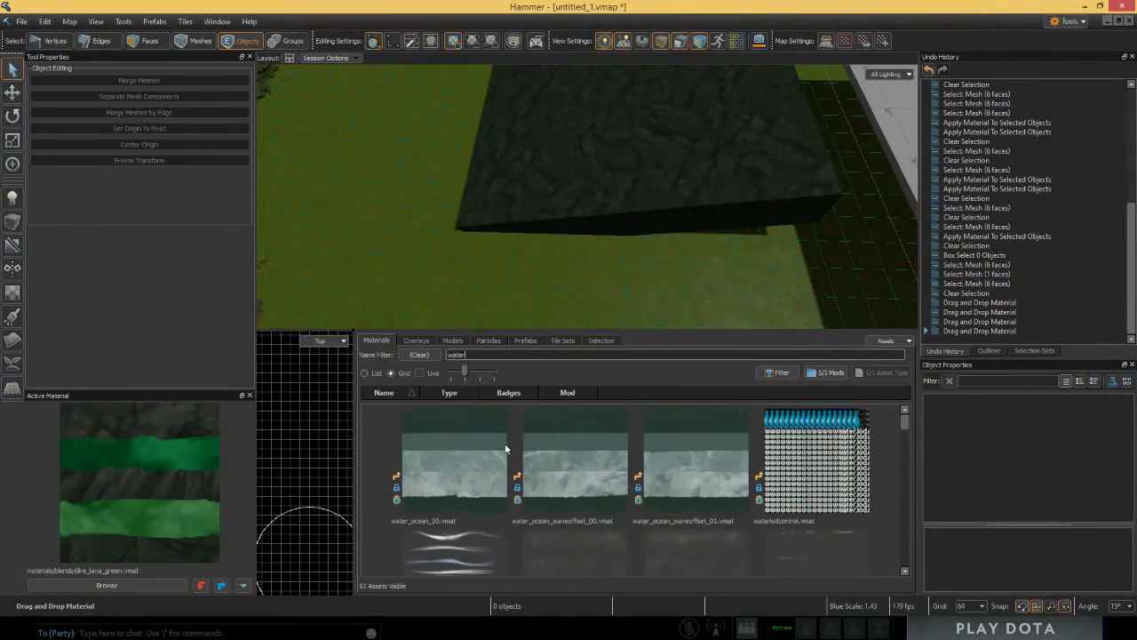
{"action": "left_click_drag", "start_coordinate": [505, 448], "coordinate": [580, 197]}
{"action": "right_click_drag", "start_coordinate": [602, 269], "coordinate": [610, 277]}
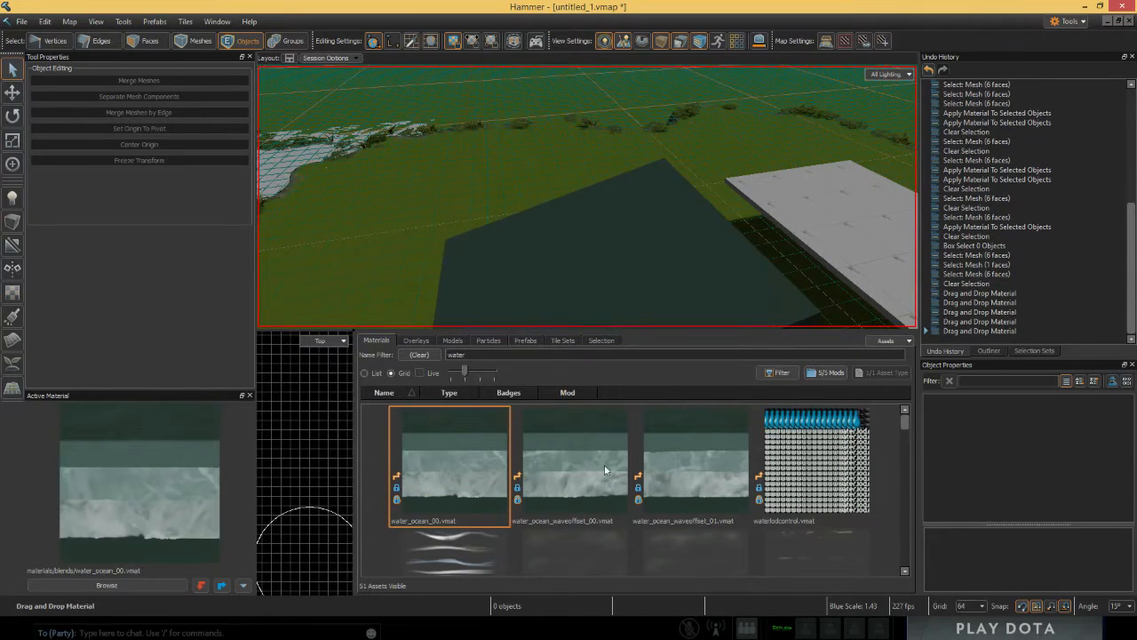
{"action": "left_click_drag", "start_coordinate": [625, 276], "coordinate": [613, 272]}
{"action": "right_click_drag", "start_coordinate": [613, 272], "coordinate": [604, 270]}
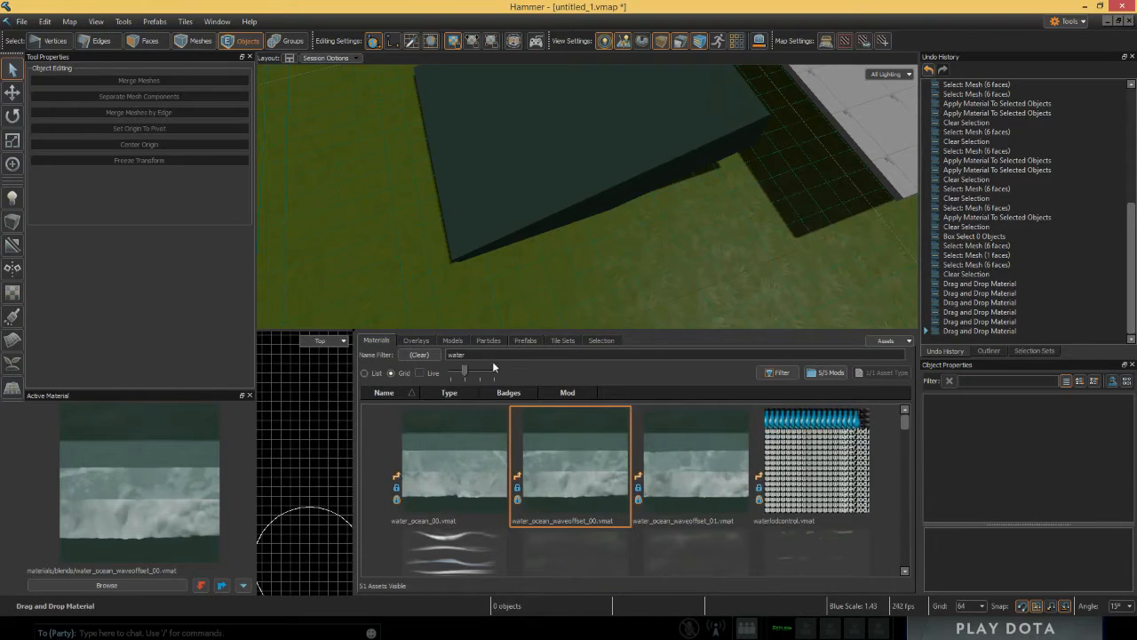
Step: Narrow the material filter to "water dota" and try water_dota.vmat and water_dota_blood.vmat on the tilted block
{"action": "type", "text": "doat"}
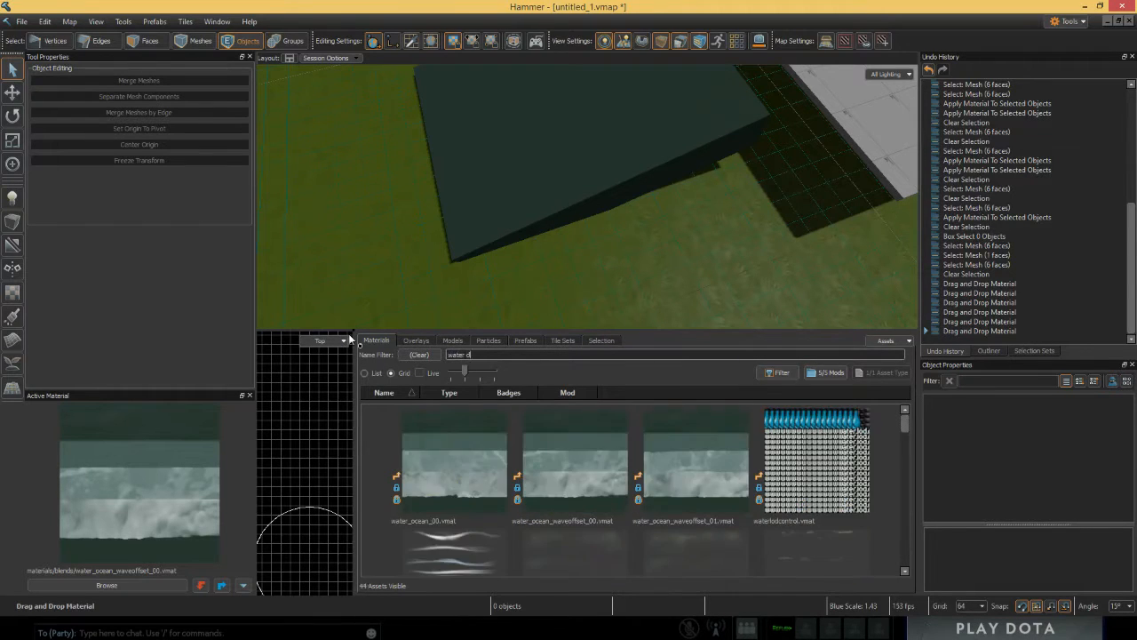
{"action": "key", "text": "BackSpace"}
{"action": "key", "text": "BackSpace"}
{"action": "type", "text": "ta"}
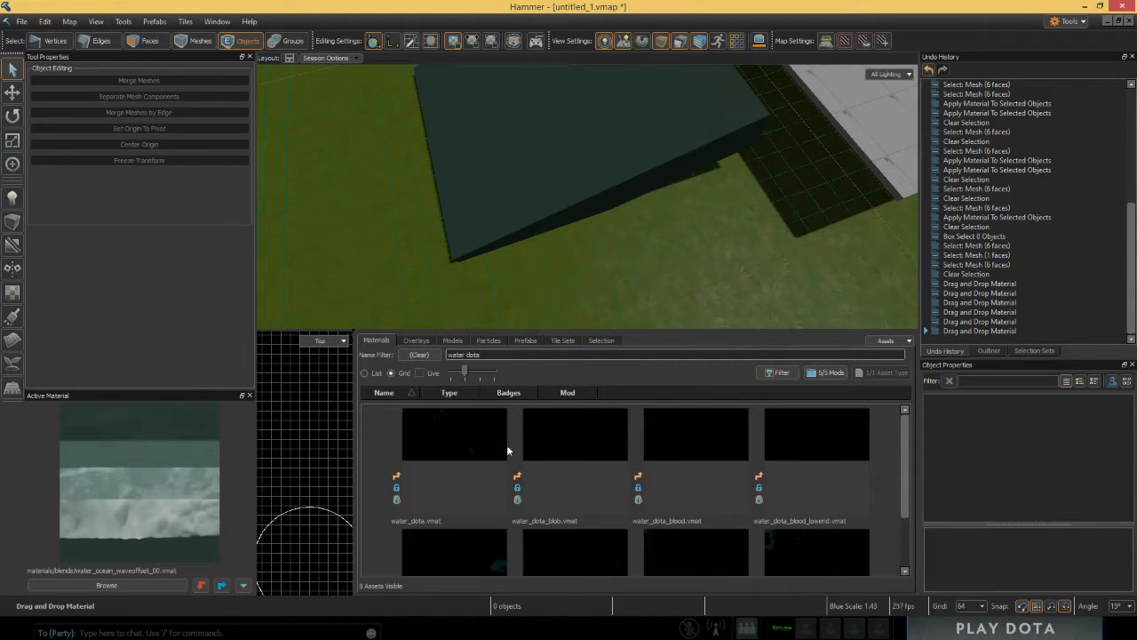
{"action": "left_click_drag", "start_coordinate": [503, 448], "coordinate": [542, 202]}
{"action": "mouse_move", "coordinate": [659, 285]}
{"action": "right_mouse_down"}
{"action": "mouse_move", "coordinate": [586, 231]}
{"action": "mouse_move", "coordinate": [659, 275]}
{"action": "mouse_move", "coordinate": [586, 214]}
{"action": "mouse_move", "coordinate": [622, 177]}
{"action": "mouse_move", "coordinate": [586, 266]}
{"action": "mouse_move", "coordinate": [649, 302]}
{"action": "right_mouse_up"}
{"action": "left_click_drag", "start_coordinate": [688, 466], "coordinate": [696, 230]}
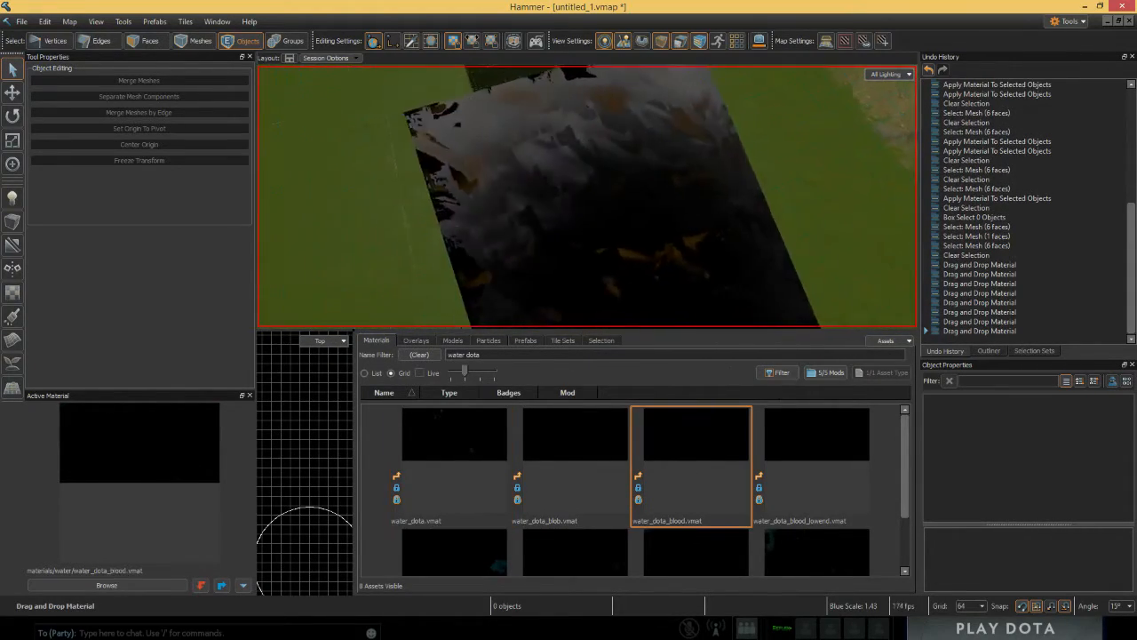
{"action": "right_click_drag", "start_coordinate": [696, 230], "coordinate": [679, 226]}
Step: Select the tilted block with the blood water material and move it
{"action": "left_click", "coordinate": [609, 169]}
{"action": "left_click_drag", "start_coordinate": [607, 165], "coordinate": [605, 203]}
{"action": "left_click", "coordinate": [879, 213]}
{"action": "right_click_drag", "start_coordinate": [880, 213], "coordinate": [538, 239]}
{"action": "left_click", "coordinate": [640, 239]}
{"action": "left_click", "coordinate": [640, 250]}
{"action": "right_click_drag", "start_coordinate": [639, 239], "coordinate": [738, 263]}
Step: Select the water-textured tilted block and delete it from the map
{"action": "left_click", "coordinate": [645, 251]}
{"action": "left_click", "coordinate": [510, 212]}
{"action": "left_click", "coordinate": [483, 195]}
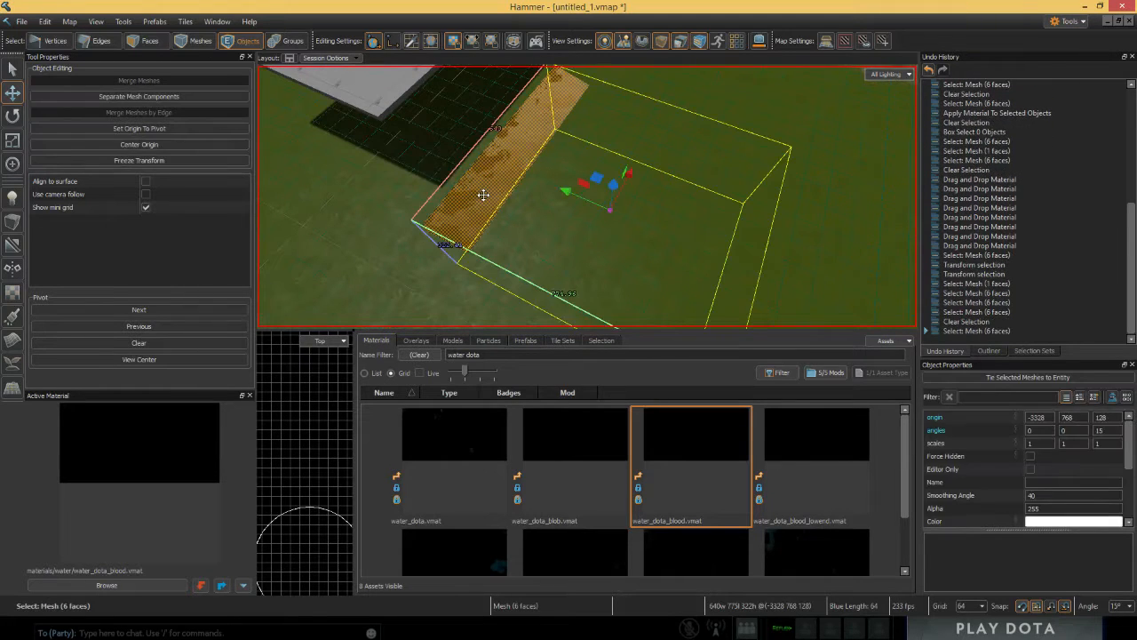
{"action": "key", "text": "Delete"}
{"action": "right_click_drag", "start_coordinate": [455, 158], "coordinate": [174, 169]}
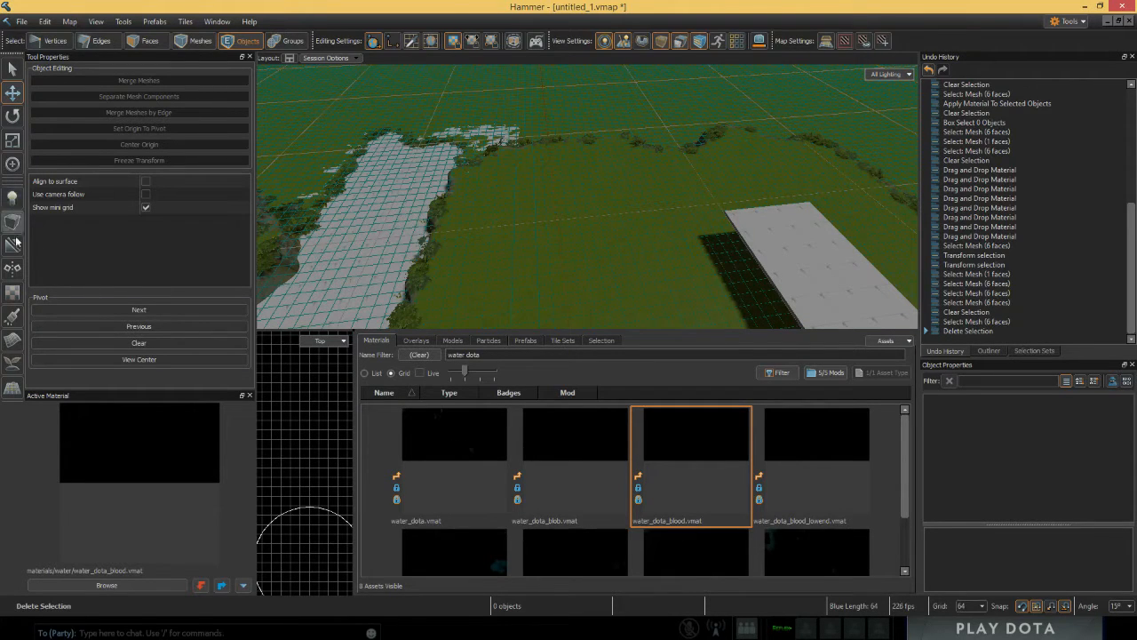
Step: Clip the floating grey slab along a diagonal line with the Clipping tool, keeping both pieces
{"action": "left_click", "coordinate": [784, 237]}
{"action": "right_click_drag", "start_coordinate": [784, 236], "coordinate": [32, 243]}
{"action": "left_click", "coordinate": [12, 245]}
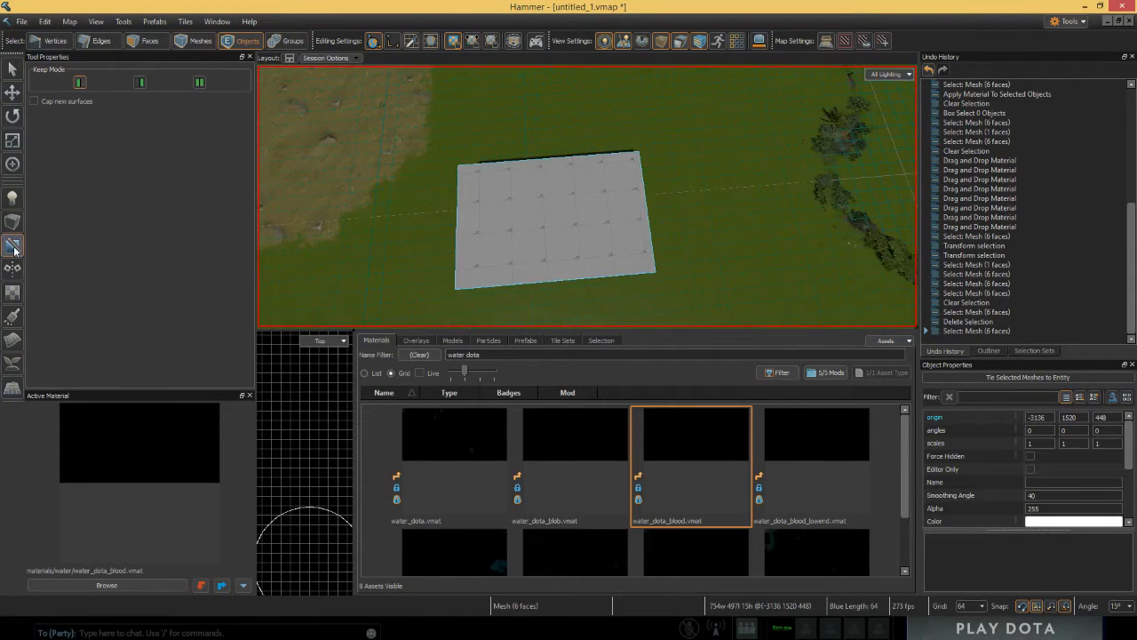
{"action": "right_click_drag", "start_coordinate": [591, 210], "coordinate": [589, 201]}
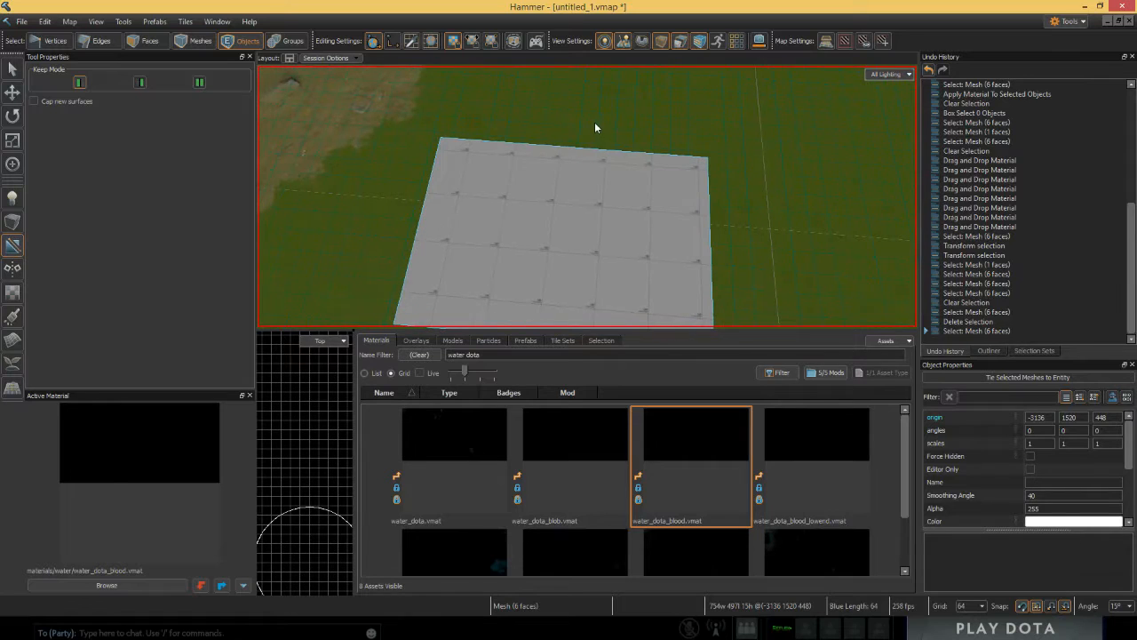
{"action": "mouse_move", "coordinate": [595, 122]}
{"action": "right_mouse_down"}
{"action": "mouse_move", "coordinate": [391, 122]}
{"action": "mouse_move", "coordinate": [589, 128]}
{"action": "right_mouse_up"}
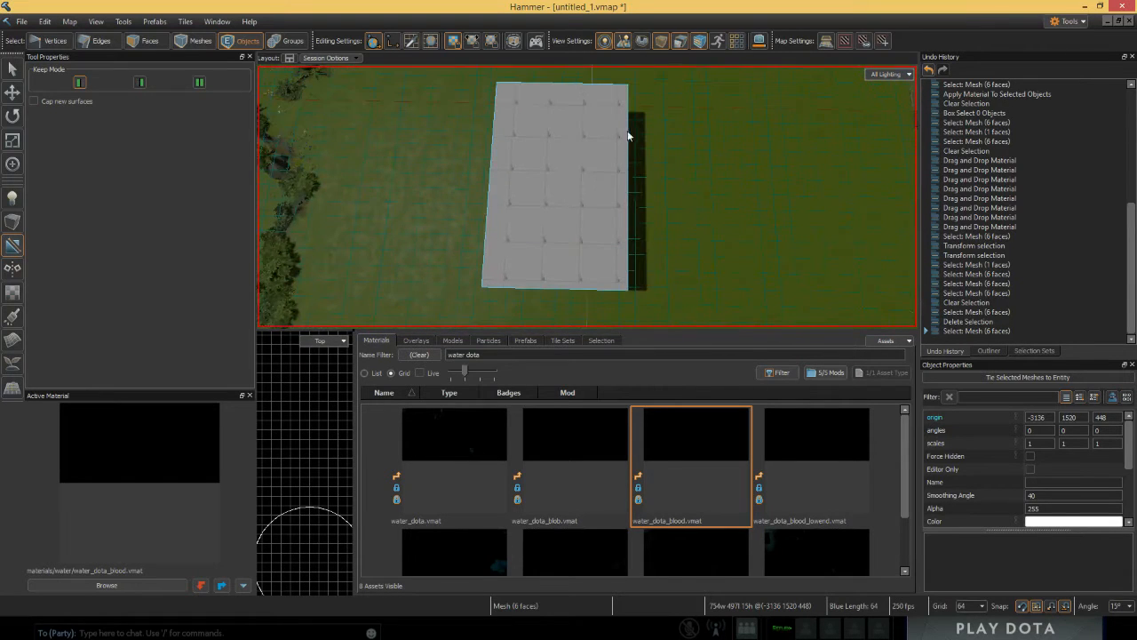
{"action": "left_click_drag", "start_coordinate": [627, 133], "coordinate": [552, 258]}
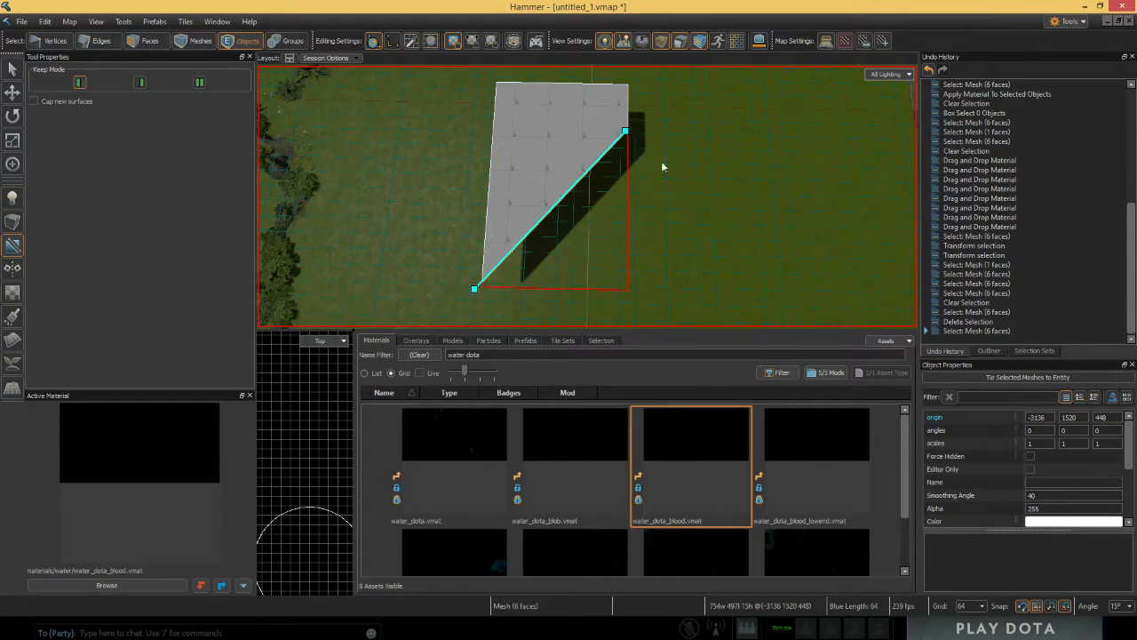
{"action": "left_click", "coordinate": [140, 83]}
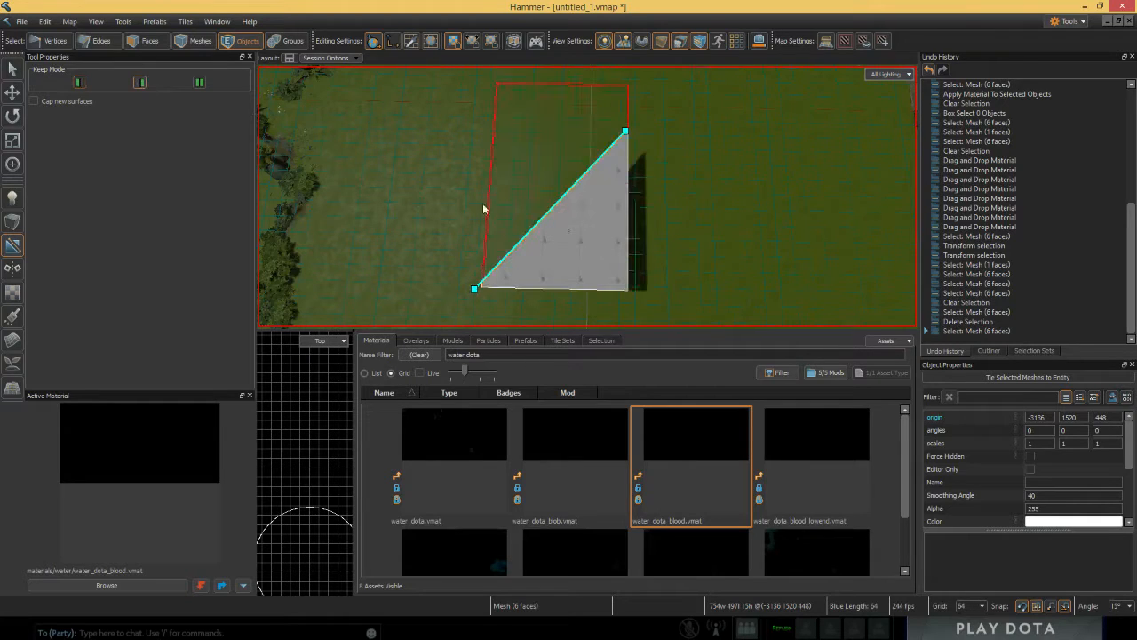
{"action": "left_click", "coordinate": [200, 82]}
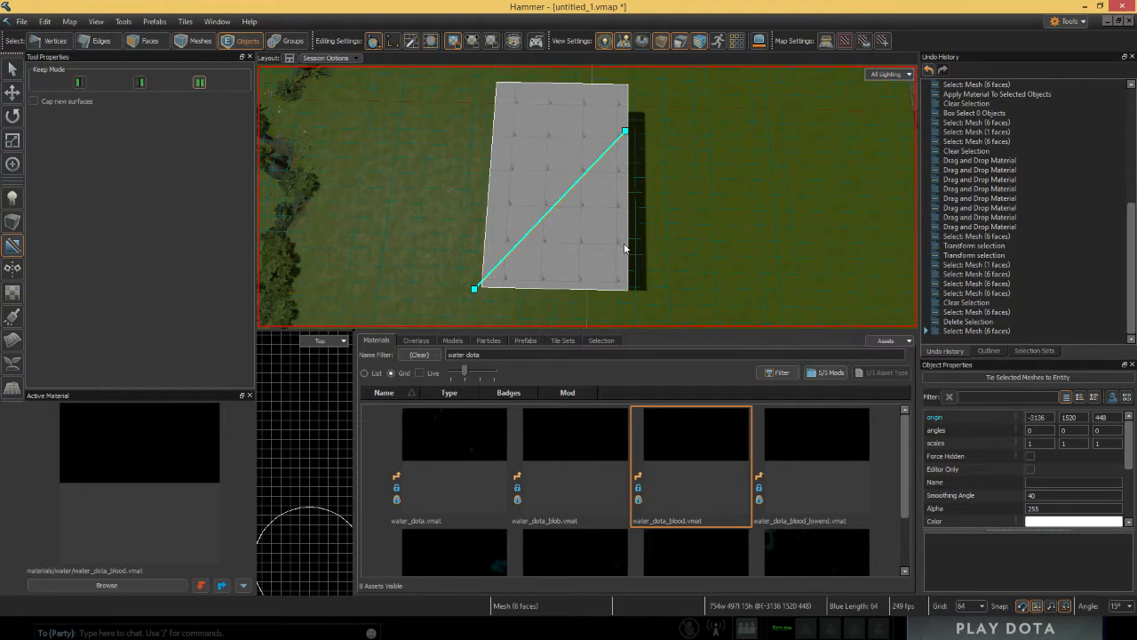
{"action": "key", "text": "Return"}
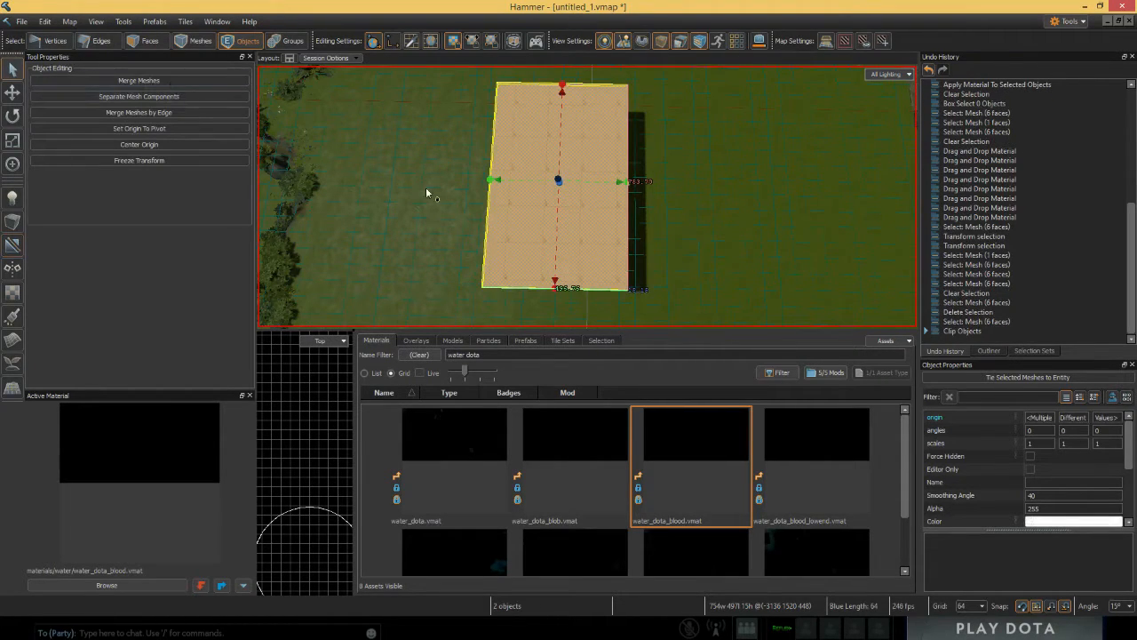
Step: Move one piece of the clipped slab sideways away from the other
{"action": "left_click", "coordinate": [535, 165]}
{"action": "left_click", "coordinate": [608, 241]}
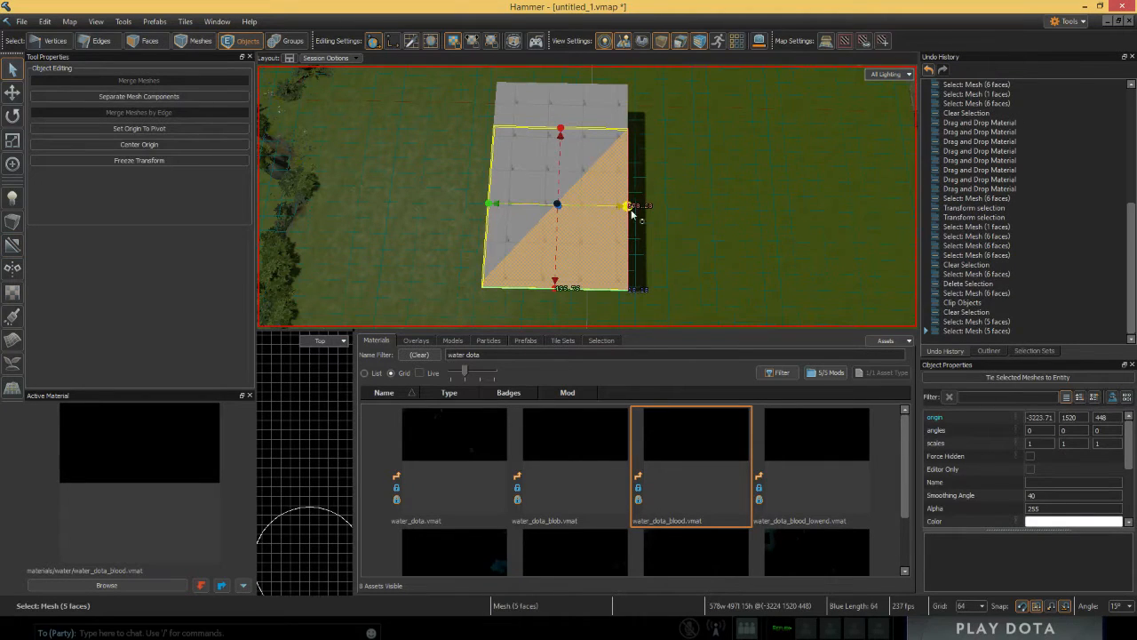
{"action": "key", "text": "w"}
{"action": "left_click_drag", "start_coordinate": [572, 210], "coordinate": [739, 211]}
Step: Select and deselect the two slab pieces in turn, inspecting the cut between them from several angles
{"action": "left_click", "coordinate": [557, 167]}
{"action": "right_click_drag", "start_coordinate": [557, 167], "coordinate": [586, 98]}
{"action": "right_click_drag", "start_coordinate": [586, 177], "coordinate": [587, 249]}
{"action": "left_click", "coordinate": [637, 260]}
{"action": "right_click_drag", "start_coordinate": [604, 204], "coordinate": [586, 177]}
{"action": "left_click", "coordinate": [675, 164]}
{"action": "right_click_drag", "start_coordinate": [675, 164], "coordinate": [675, 203]}
{"action": "left_click", "coordinate": [689, 189]}
{"action": "left_click", "coordinate": [559, 122]}
{"action": "left_click", "coordinate": [784, 219]}
Step: Undo the slab piece's move and the selections made after it, and clear the selection
{"action": "key", "text": "ctrl+z"}
{"action": "key", "text": "ctrl+z"}
{"action": "key", "text": "ctrl+z"}
{"action": "key", "text": "ctrl+z"}
{"action": "key", "text": "ctrl+z"}
{"action": "key", "text": "ctrl+z"}
{"action": "key", "text": "ctrl+z"}
{"action": "right_click_drag", "start_coordinate": [560, 201], "coordinate": [670, 201]}
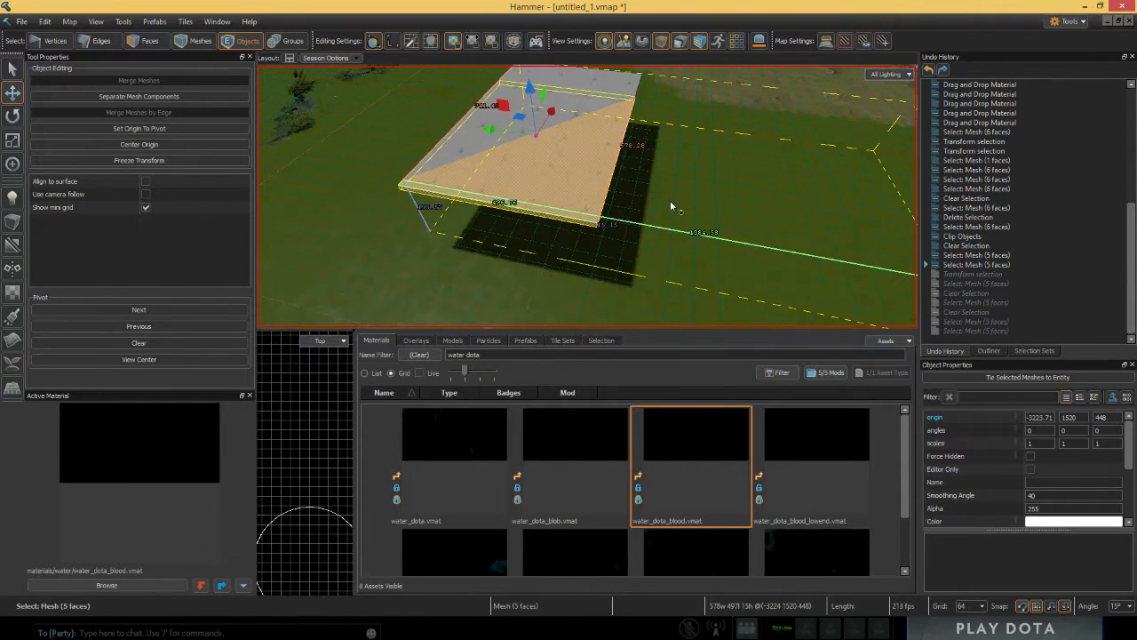
{"action": "left_click", "coordinate": [291, 210]}
Step: Try the Mirror tool by setting a mirror point on the clipped slab, and return to the Selection tool
{"action": "right_click_drag", "start_coordinate": [559, 200], "coordinate": [400, 201]}
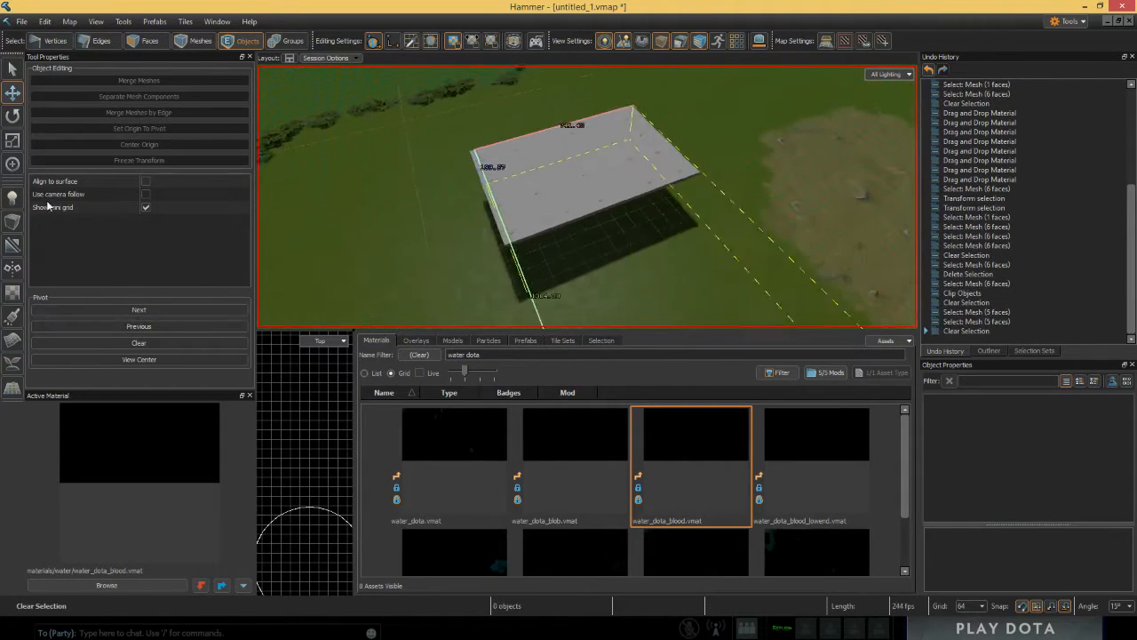
{"action": "left_click", "coordinate": [8, 269]}
{"action": "key", "text": "a"}
{"action": "left_click_drag", "start_coordinate": [553, 135], "coordinate": [732, 269]}
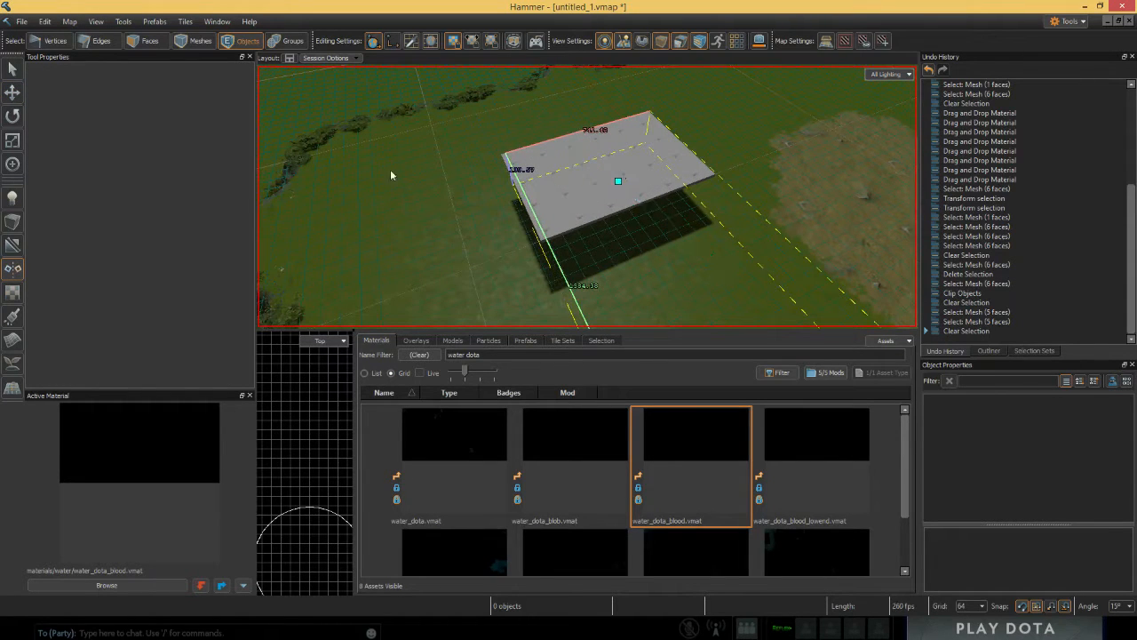
{"action": "key", "text": "a"}
{"action": "right_click_drag", "start_coordinate": [439, 182], "coordinate": [488, 222]}
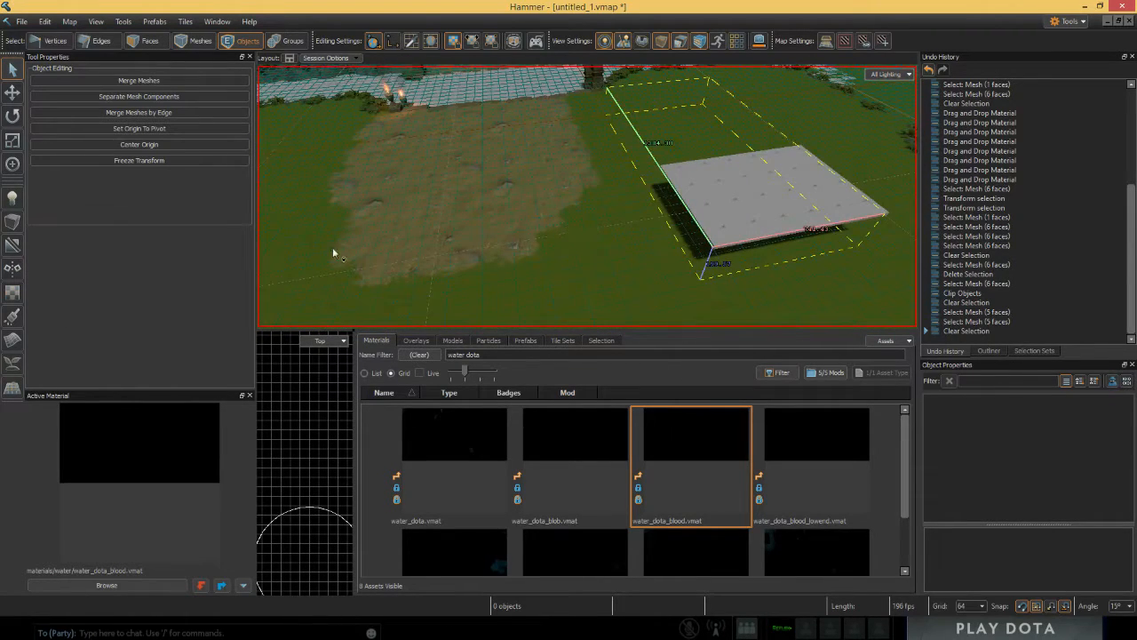
Step: Lay out a new primitive of 1152 by 256 by 64 units on the grass in front of the cylinder
{"action": "right_click_drag", "start_coordinate": [332, 250], "coordinate": [440, 256]}
{"action": "right_click_drag", "start_coordinate": [485, 146], "coordinate": [71, 42]}
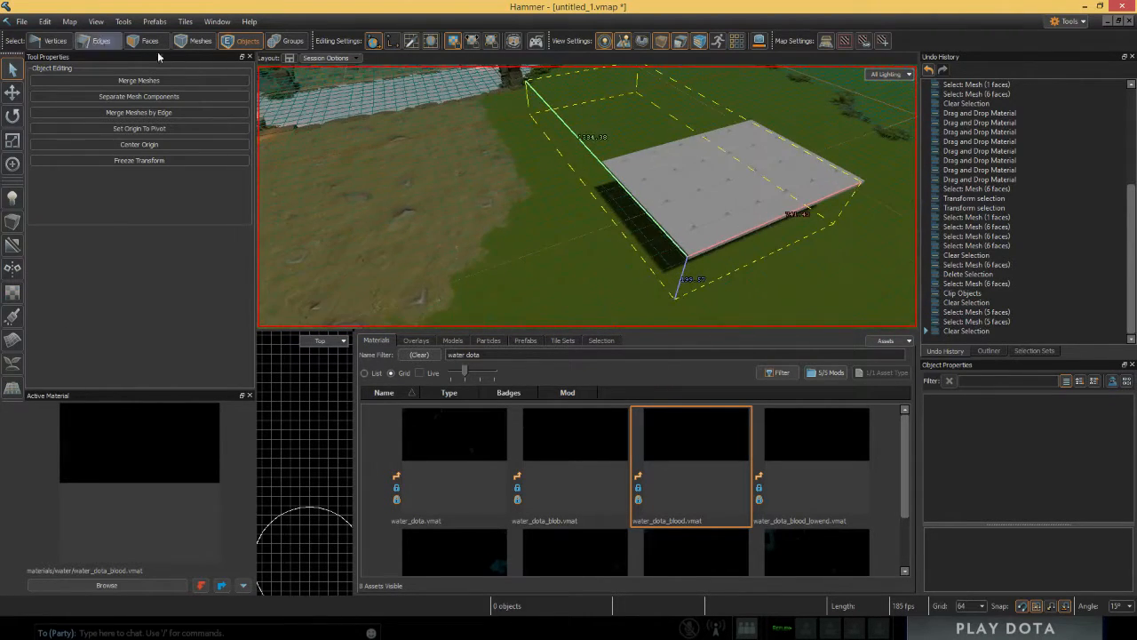
{"action": "right_click_drag", "start_coordinate": [158, 57], "coordinate": [52, 119]}
{"action": "key", "text": "w"}
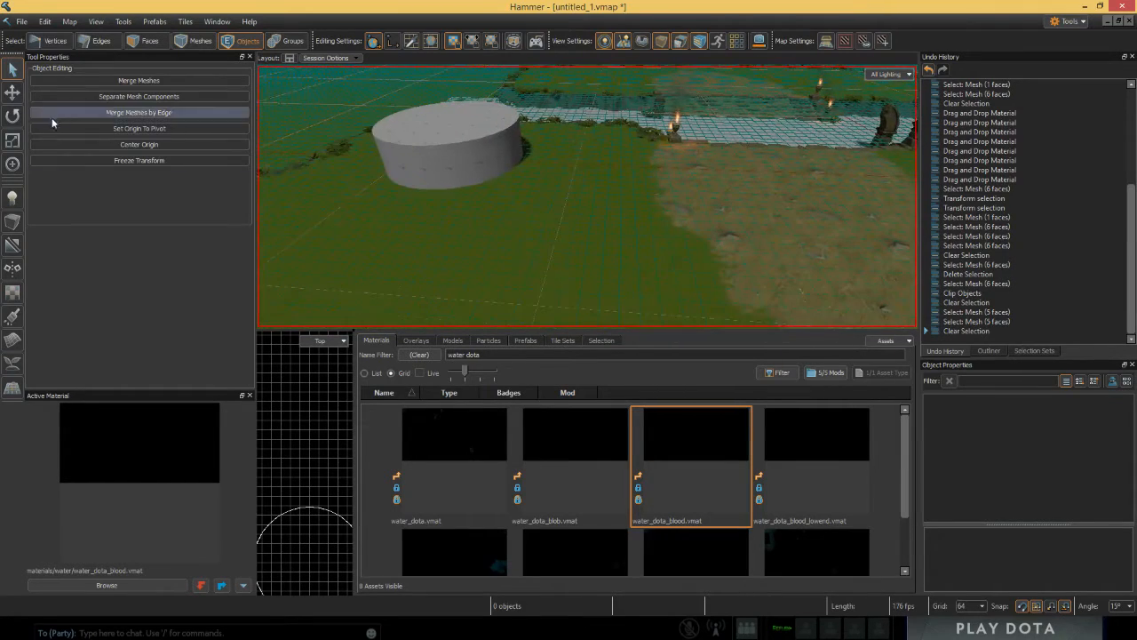
{"action": "left_click", "coordinate": [14, 222]}
{"action": "mouse_move", "coordinate": [523, 248]}
{"action": "right_mouse_down"}
{"action": "mouse_move", "coordinate": [676, 355]}
{"action": "mouse_move", "coordinate": [523, 249]}
{"action": "right_mouse_up"}
{"action": "left_click_drag", "start_coordinate": [533, 247], "coordinate": [851, 300]}
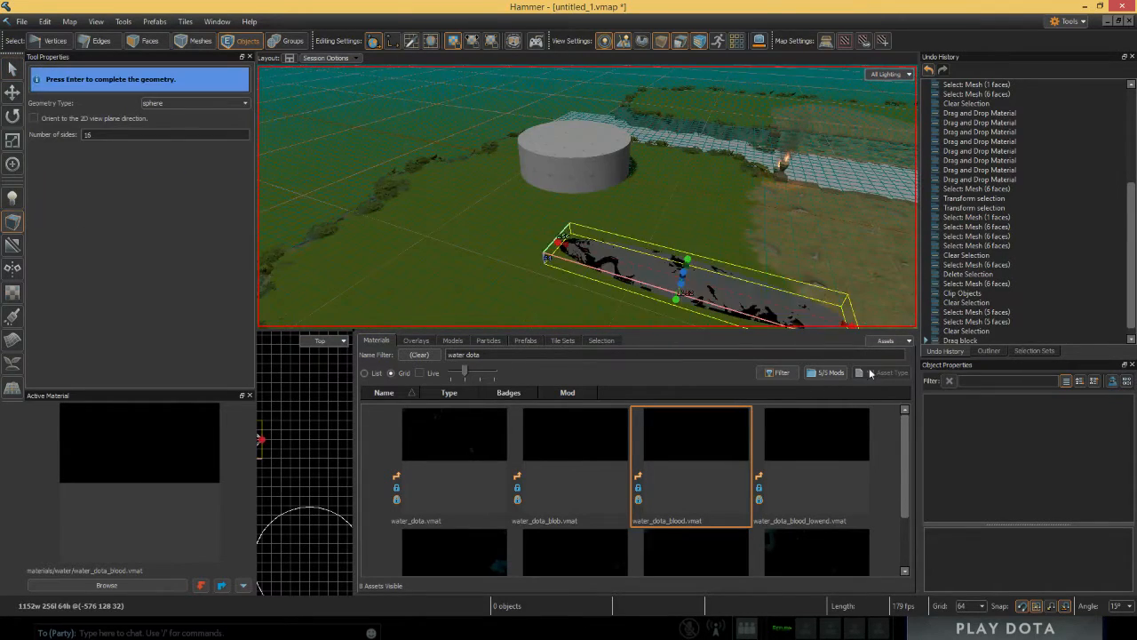
{"action": "right_click_drag", "start_coordinate": [851, 301], "coordinate": [911, 311]}
{"action": "right_click_drag", "start_coordinate": [586, 196], "coordinate": [601, 215]}
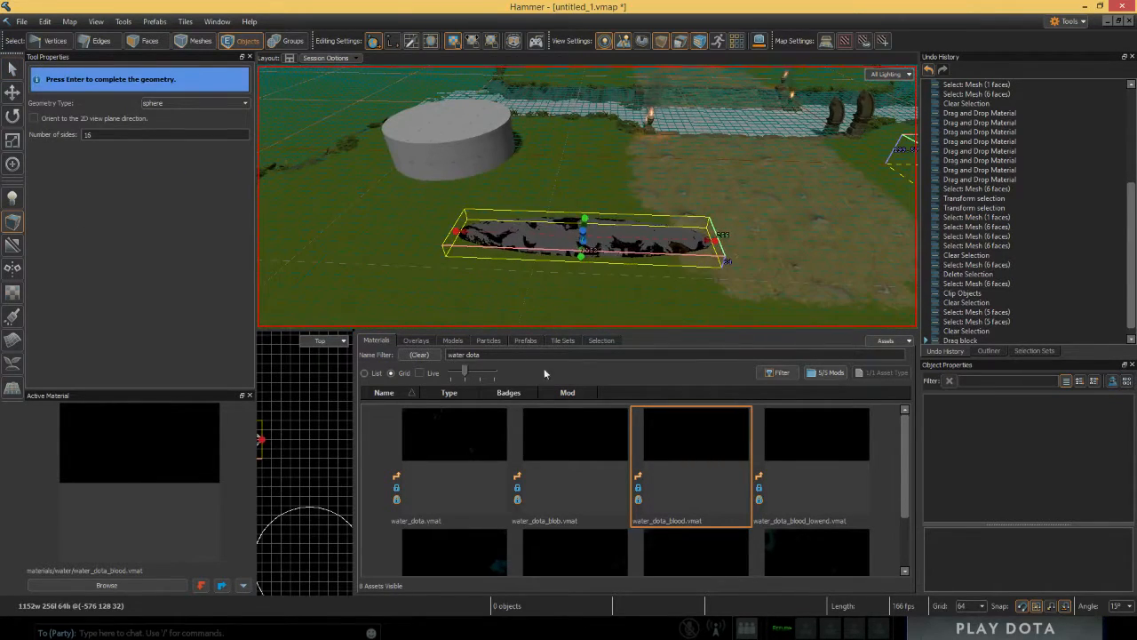
Step: Finish the primitive as a 256-unit-high block using the cylinder's reflectivity_30.vmat material
{"action": "right_click", "coordinate": [461, 142], "text": "shift"}
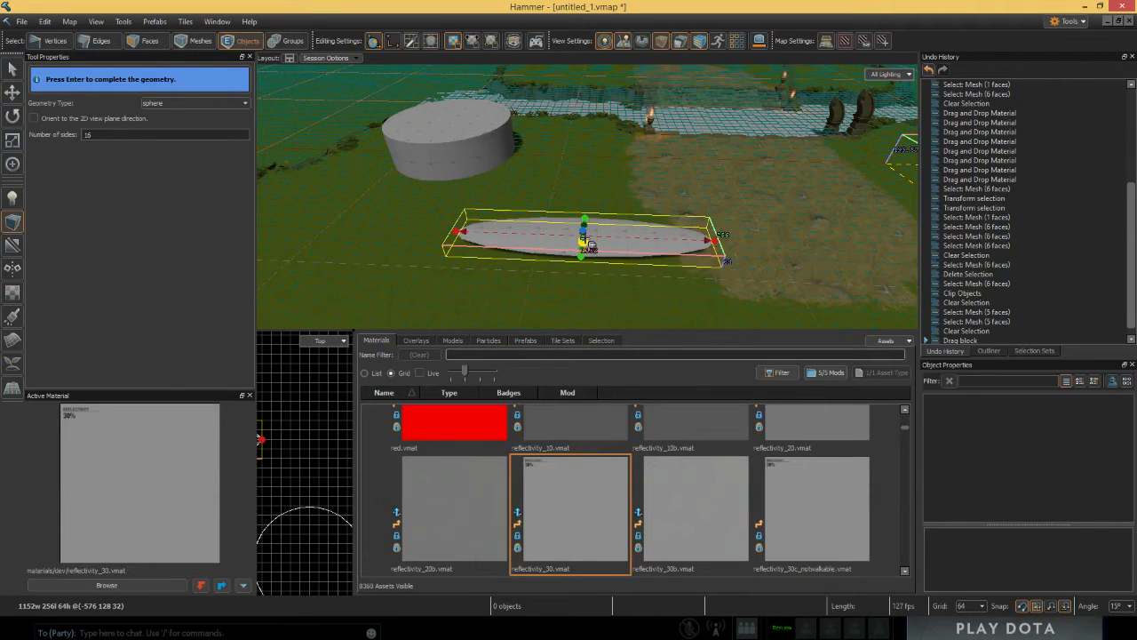
{"action": "left_click", "coordinate": [217, 103]}
{"action": "left_click", "coordinate": [206, 119]}
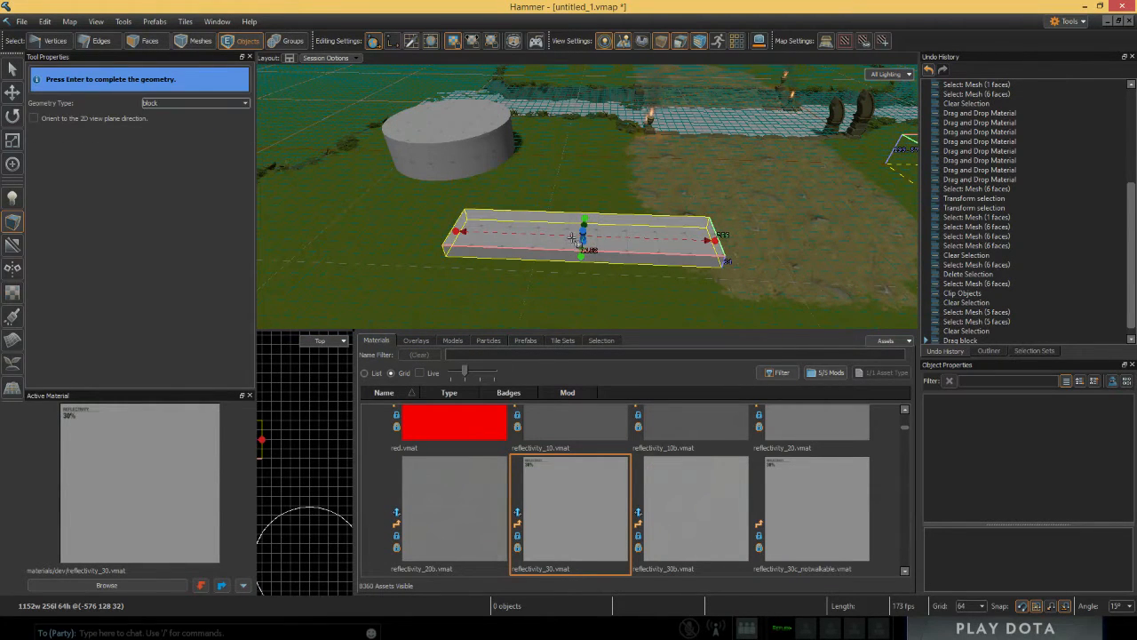
{"action": "left_click_drag", "start_coordinate": [583, 233], "coordinate": [584, 199]}
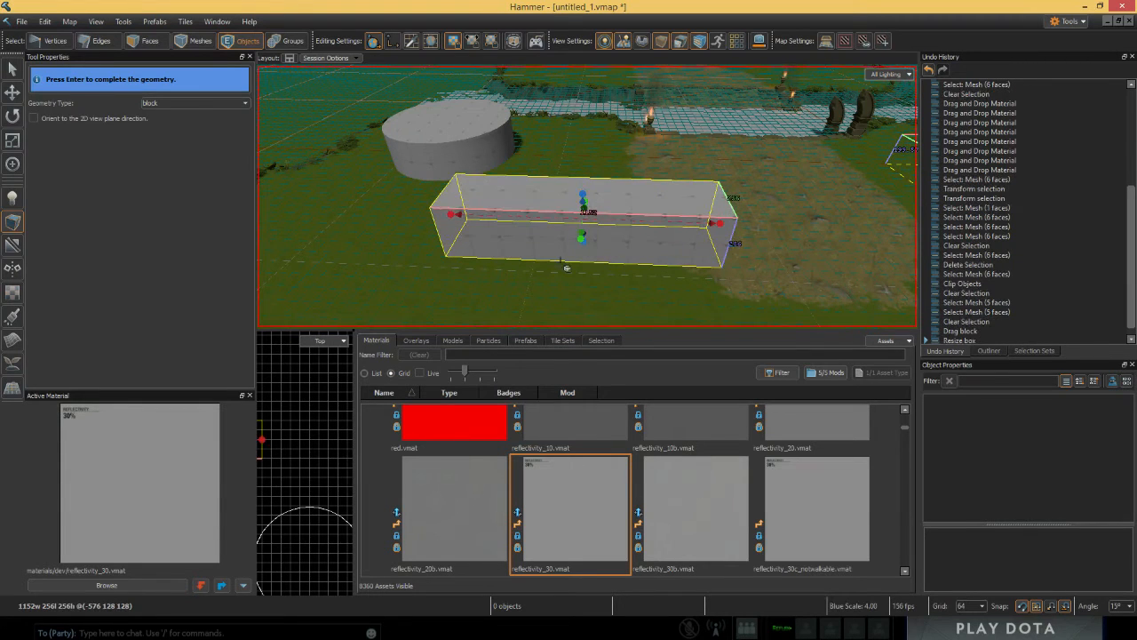
{"action": "key", "text": "Return"}
Step: Widen the new block by a scale of 2.50 along its green axis and deselect it
{"action": "left_click_drag", "start_coordinate": [561, 261], "coordinate": [675, 311], "text": "alt"}
{"action": "key", "text": "t"}
{"action": "left_click_drag", "start_coordinate": [546, 235], "coordinate": [355, 177]}
{"action": "key", "text": "shift+s"}
{"action": "left_click", "coordinate": [734, 249]}
{"action": "right_click_drag", "start_coordinate": [734, 249], "coordinate": [648, 204]}
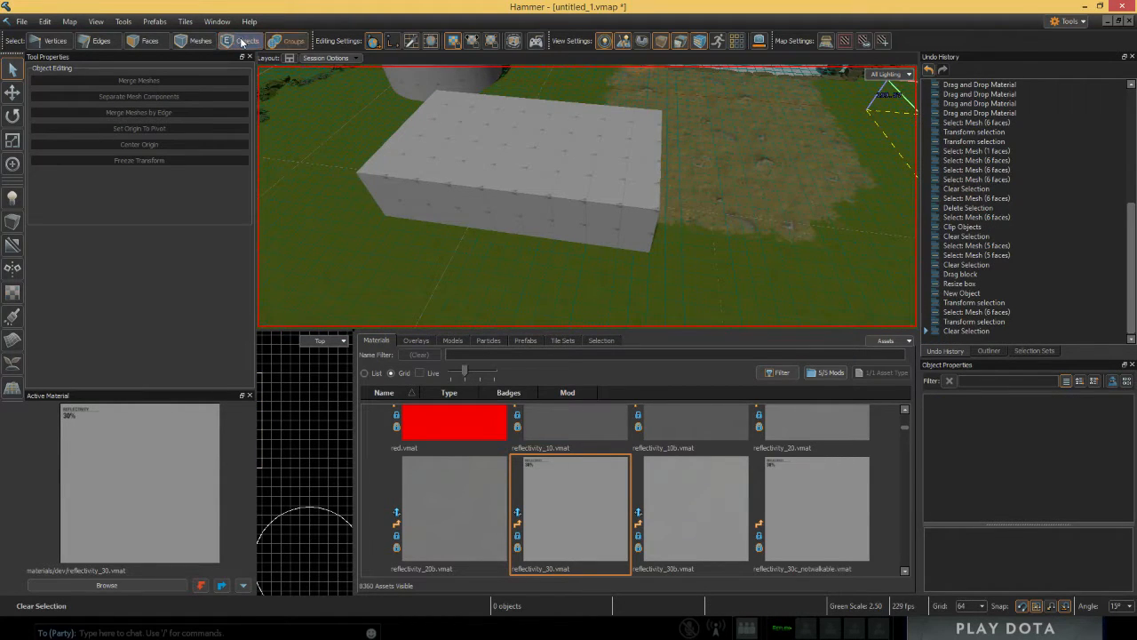
Step: Switch among the edge, face, mesh, object and group selection modes and return to object selection
{"action": "key", "text": "3"}
{"action": "key", "text": "2"}
{"action": "key", "text": "4"}
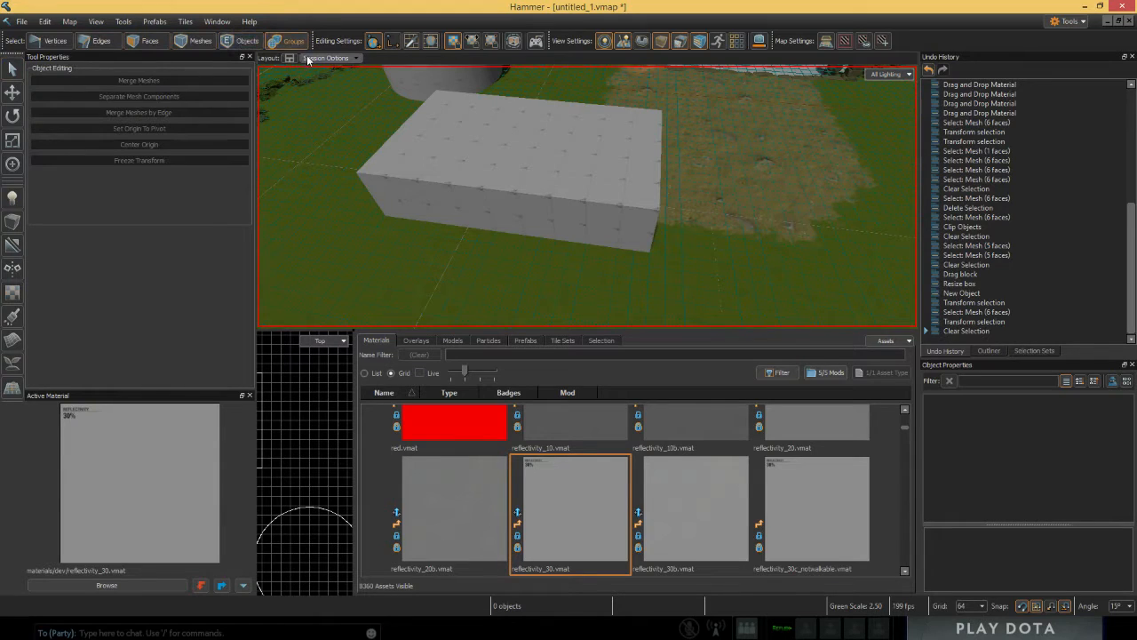
{"action": "key", "text": "4"}
{"action": "key", "text": "3"}
{"action": "key", "text": "5"}
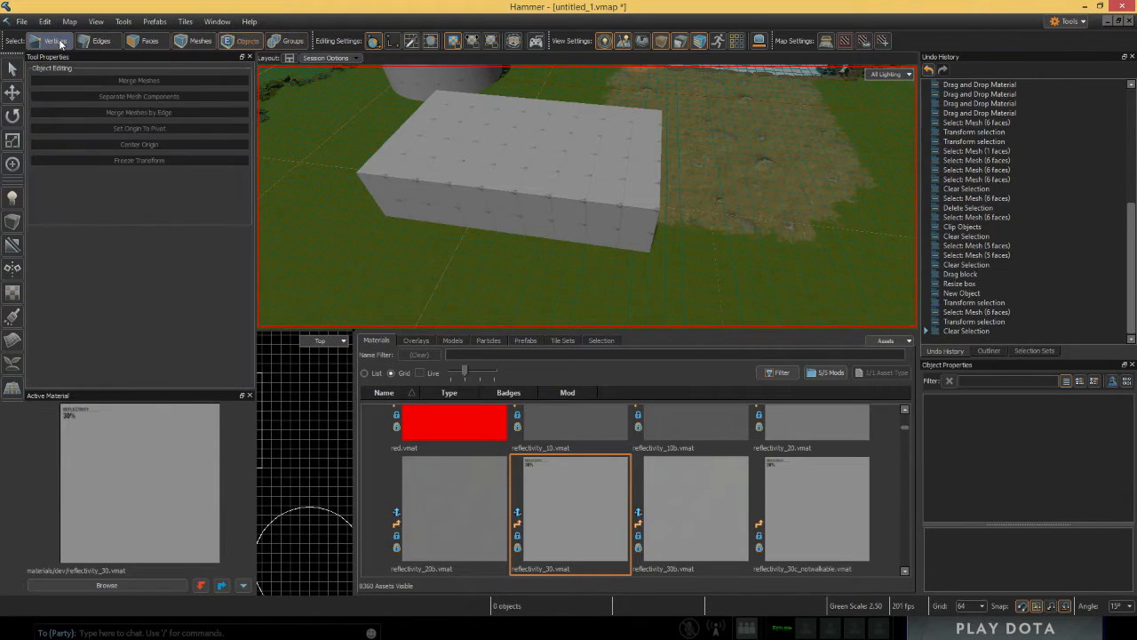
{"action": "key", "text": "4"}
{"action": "key", "text": "5"}
{"action": "key", "text": "4"}
{"action": "key", "text": "5"}
{"action": "key", "text": "2"}
{"action": "key", "text": "5"}
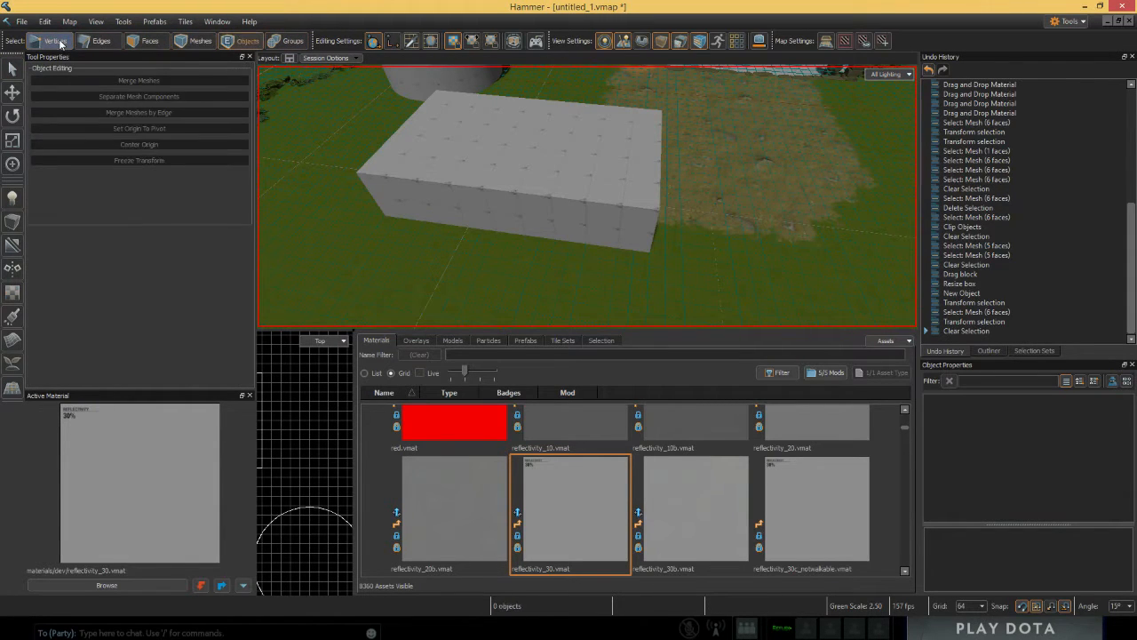
Step: In object selection mode, select the block, a slab piece and the cylinder in turn, and clear the selection
{"action": "left_click", "coordinate": [530, 146]}
{"action": "right_click_drag", "start_coordinate": [736, 283], "coordinate": [796, 273]}
{"action": "left_click", "coordinate": [796, 273]}
{"action": "left_click", "coordinate": [866, 254]}
{"action": "left_click", "coordinate": [689, 233]}
{"action": "left_click", "coordinate": [290, 199]}
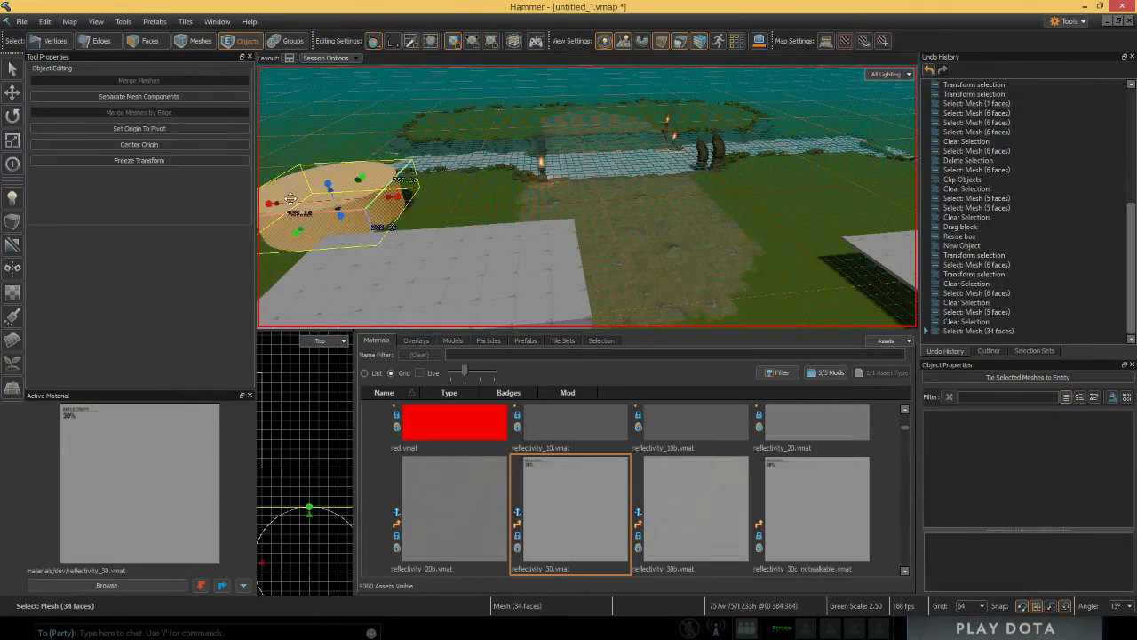
{"action": "key", "text": "Escape"}
Step: Switch to group selection mode, select the block and a slab piece in turn, and clear the selection
{"action": "right_click_drag", "start_coordinate": [569, 240], "coordinate": [715, 179]}
{"action": "key", "text": "w"}
{"action": "key", "text": "6"}
{"action": "left_click", "coordinate": [525, 162]}
{"action": "left_click", "coordinate": [715, 179]}
{"action": "left_click", "coordinate": [666, 184]}
{"action": "left_click", "coordinate": [560, 198]}
{"action": "mouse_move", "coordinate": [584, 197]}
{"action": "right_mouse_down"}
{"action": "mouse_move", "coordinate": [560, 199]}
{"action": "mouse_move", "coordinate": [715, 207]}
{"action": "mouse_move", "coordinate": [569, 183]}
{"action": "right_mouse_up"}
{"action": "key", "text": "Escape"}
Step: Switch to mesh selection mode and select the pieces of the clipped slab one at a time
{"action": "key", "text": "4"}
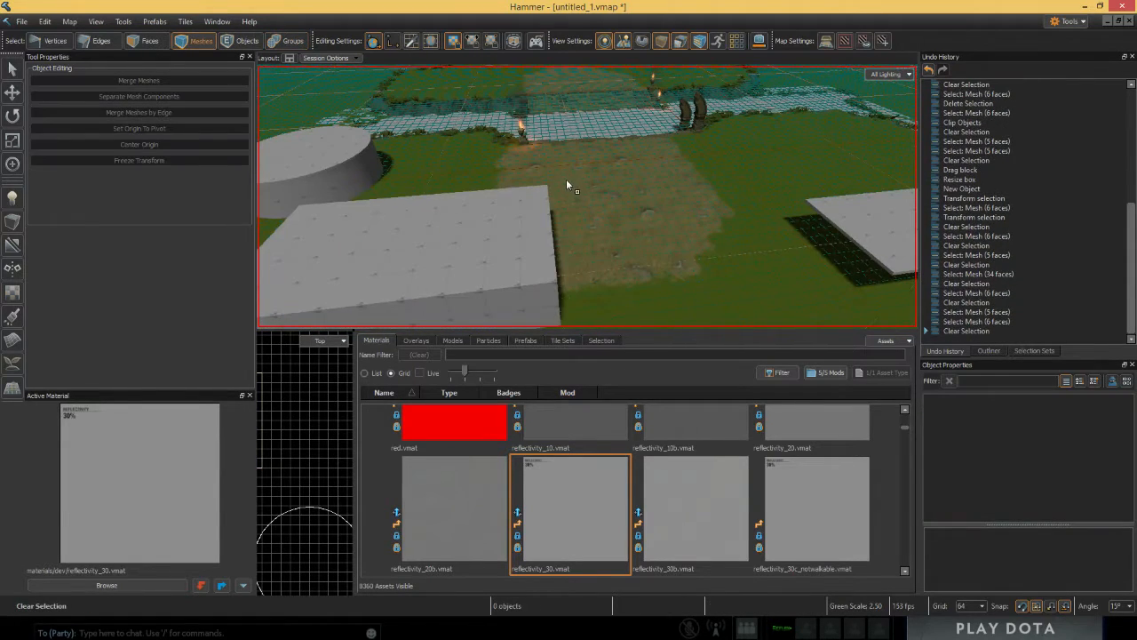
{"action": "right_click_drag", "start_coordinate": [587, 195], "coordinate": [637, 188]}
{"action": "left_click", "coordinate": [822, 191]}
{"action": "left_click", "coordinate": [634, 189]}
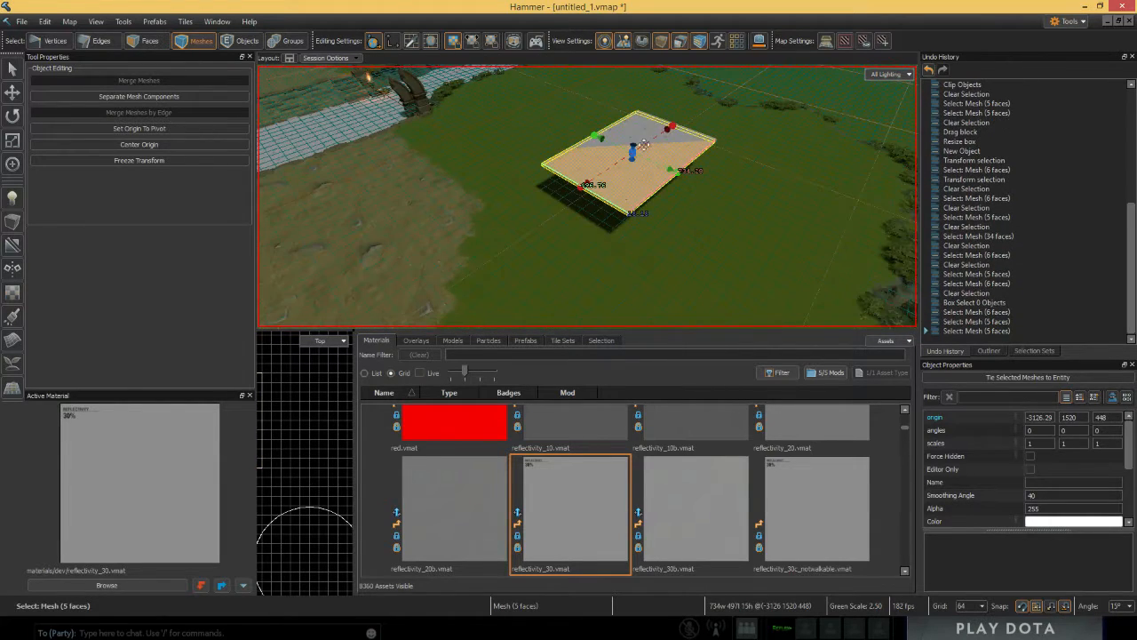
{"action": "left_click", "coordinate": [638, 142]}
{"action": "right_click_drag", "start_coordinate": [637, 142], "coordinate": [600, 238]}
{"action": "key", "text": "Escape"}
{"action": "left_click", "coordinate": [604, 243]}
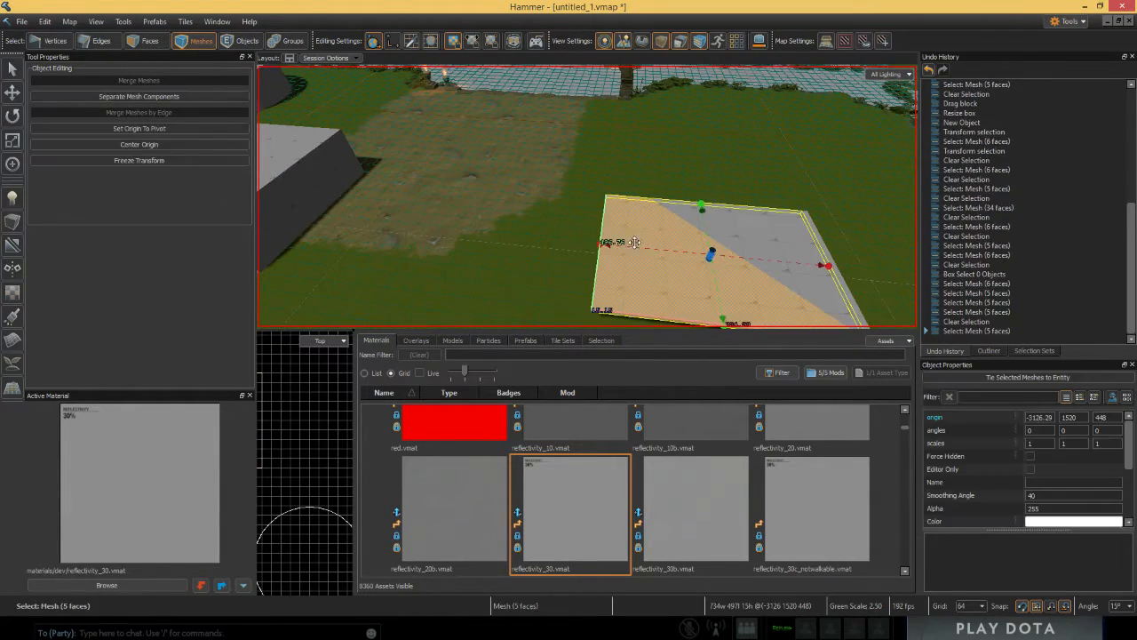
Step: In mesh selection mode, select a slab piece and the block in turn, and clear the selection
{"action": "left_click", "coordinate": [751, 235]}
{"action": "key", "text": "a"}
{"action": "left_click", "coordinate": [347, 189]}
{"action": "right_click_drag", "start_coordinate": [347, 188], "coordinate": [258, 189]}
{"action": "key", "text": "4"}
{"action": "mouse_move", "coordinate": [586, 196]}
{"action": "right_mouse_down"}
{"action": "mouse_move", "coordinate": [711, 196]}
{"action": "mouse_move", "coordinate": [599, 212]}
{"action": "right_mouse_up"}
{"action": "left_click", "coordinate": [599, 213]}
{"action": "key", "text": "a"}
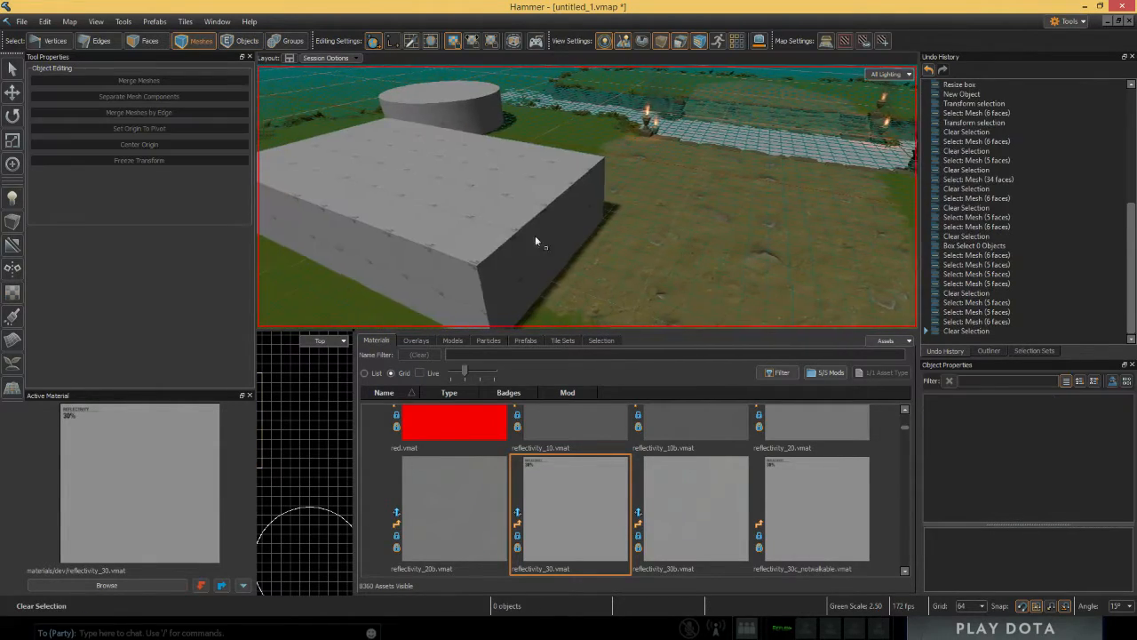
Step: Select the block's mesh, switch to face selection mode and select the block's top face
{"action": "left_click", "coordinate": [526, 237]}
{"action": "key", "text": "3"}
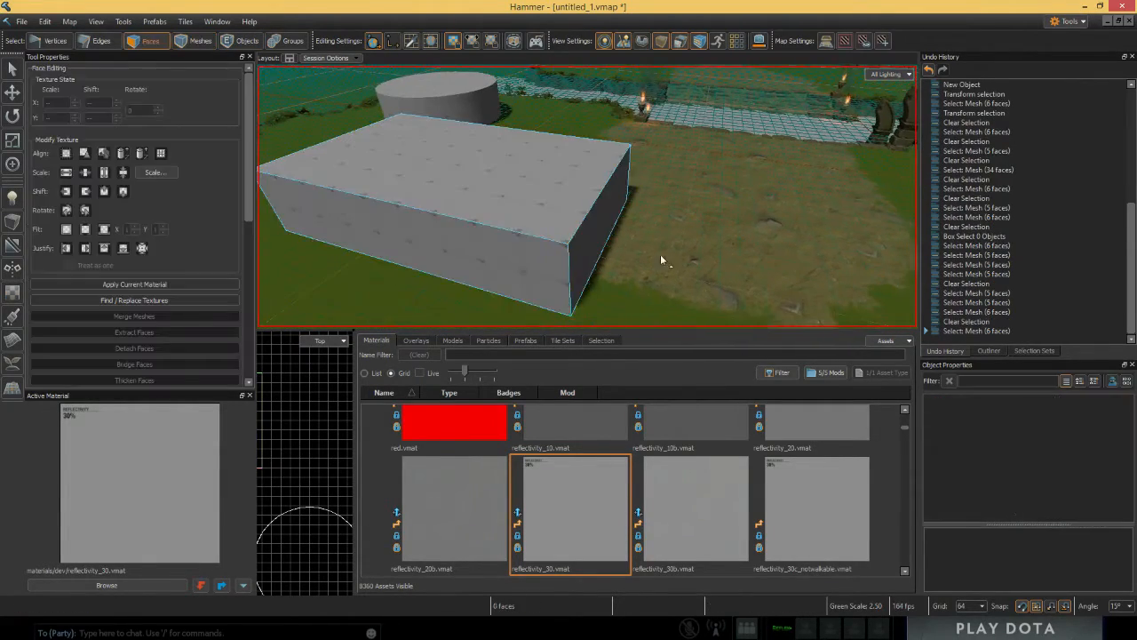
{"action": "key", "text": "a"}
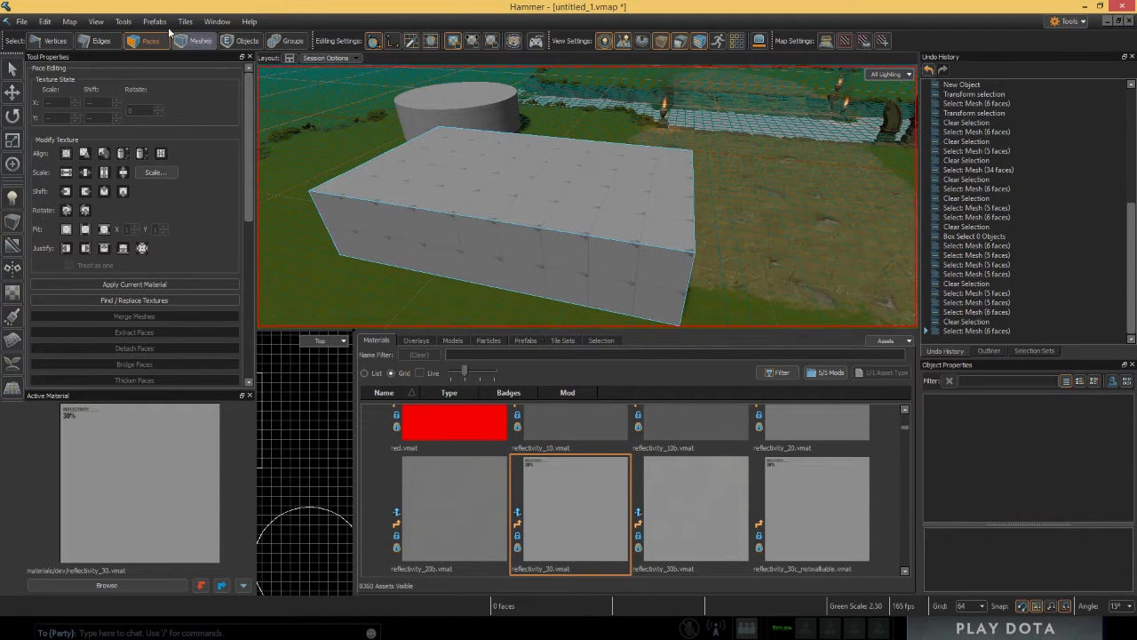
{"action": "key", "text": "w"}
{"action": "right_click_drag", "start_coordinate": [578, 173], "coordinate": [622, 160]}
{"action": "right_click_drag", "start_coordinate": [393, 169], "coordinate": [418, 160]}
{"action": "left_click", "coordinate": [459, 165]}
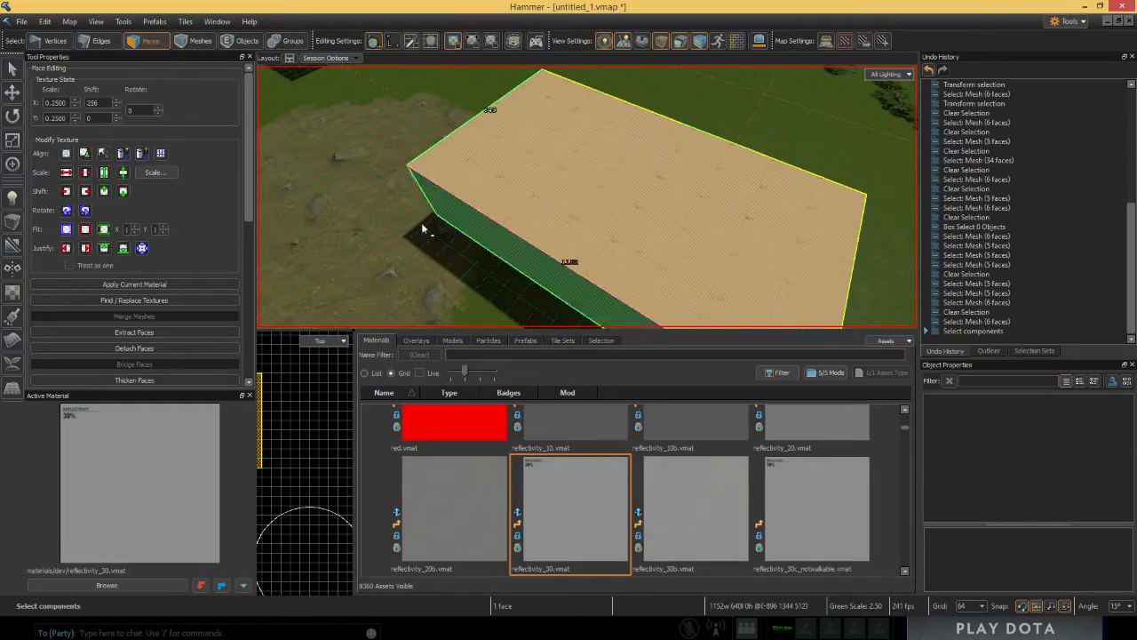
Step: Select other individual faces of the block one at a time
{"action": "key", "text": "a"}
{"action": "right_click_drag", "start_coordinate": [423, 223], "coordinate": [513, 219]}
{"action": "left_click", "coordinate": [482, 222]}
{"action": "key", "text": "a"}
{"action": "left_click", "coordinate": [622, 218]}
Step: Delete a side face of the block and undo the deletion, and repeat this once more
{"action": "right_click_drag", "start_coordinate": [622, 222], "coordinate": [502, 275]}
{"action": "left_click", "coordinate": [545, 201]}
{"action": "key", "text": "Delete"}
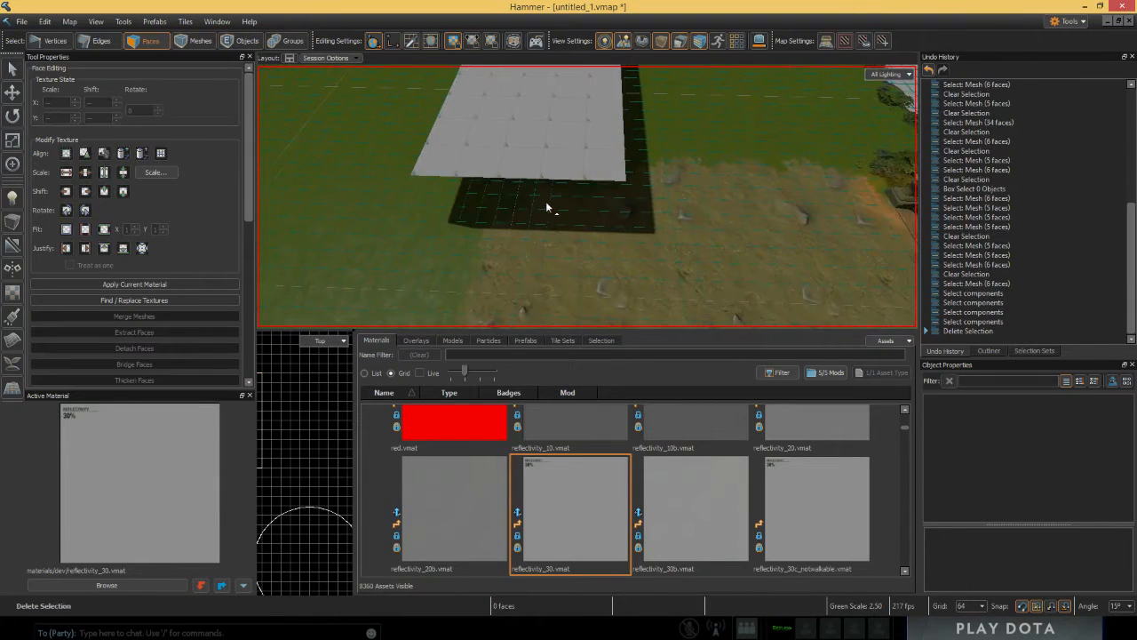
{"action": "key", "text": "d"}
{"action": "right_click_drag", "start_coordinate": [546, 201], "coordinate": [586, 120]}
{"action": "key", "text": "ctrl+z"}
{"action": "key", "text": "d"}
{"action": "left_click", "coordinate": [592, 187]}
{"action": "key", "text": "Delete"}
{"action": "key", "text": "ctrl+z"}
Step: Flip the block's selected side face four times, checking it from outside the block
{"action": "key", "text": "f"}
{"action": "key", "text": "w"}
{"action": "key", "text": "w"}
{"action": "right_click_drag", "start_coordinate": [586, 196], "coordinate": [518, 259]}
{"action": "key", "text": "s"}
{"action": "key", "text": "f"}
{"action": "key", "text": "s"}
{"action": "key", "text": "f"}
{"action": "key", "text": "f"}
{"action": "key", "text": "s"}
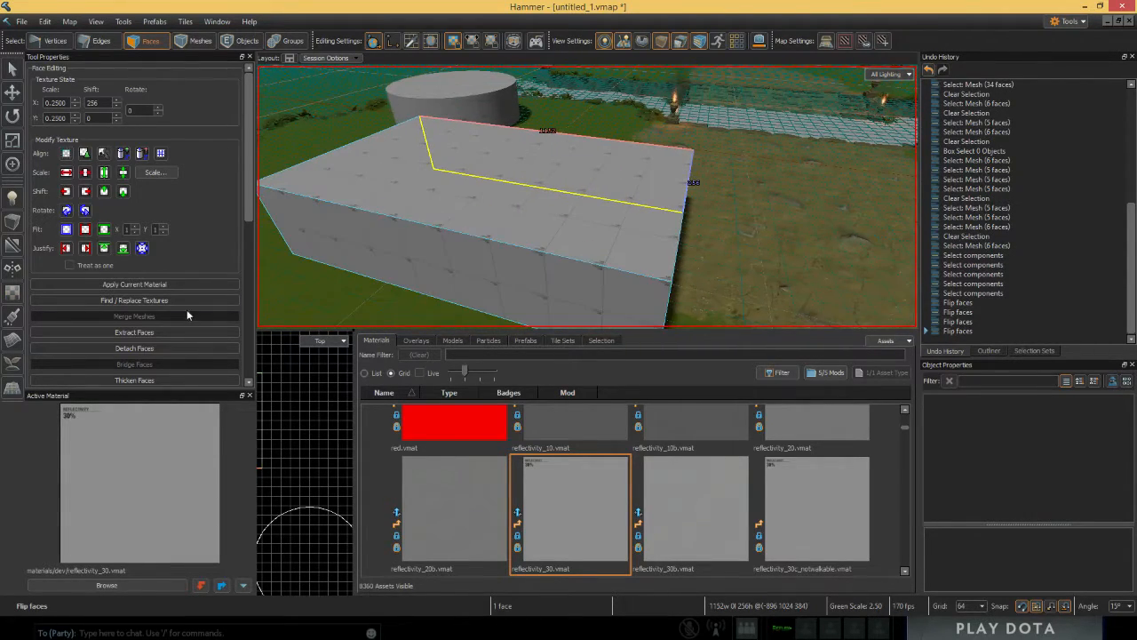
Step: Review the available face editing options, including subdivision, quad slice, filtered selection and display settings
{"action": "scroll", "coordinate": [187, 310], "scroll_direction": "down", "scroll_amount": 5}
{"action": "scroll", "coordinate": [164, 253], "scroll_direction": "up", "scroll_amount": 2}
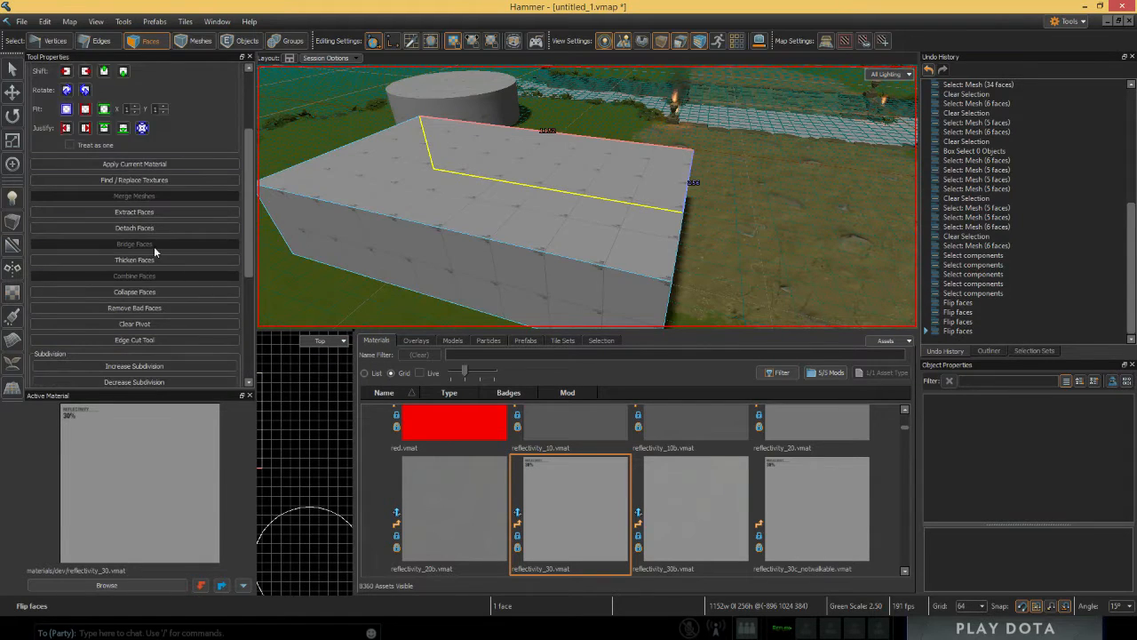
{"action": "scroll", "coordinate": [224, 283], "scroll_direction": "down", "scroll_amount": 6}
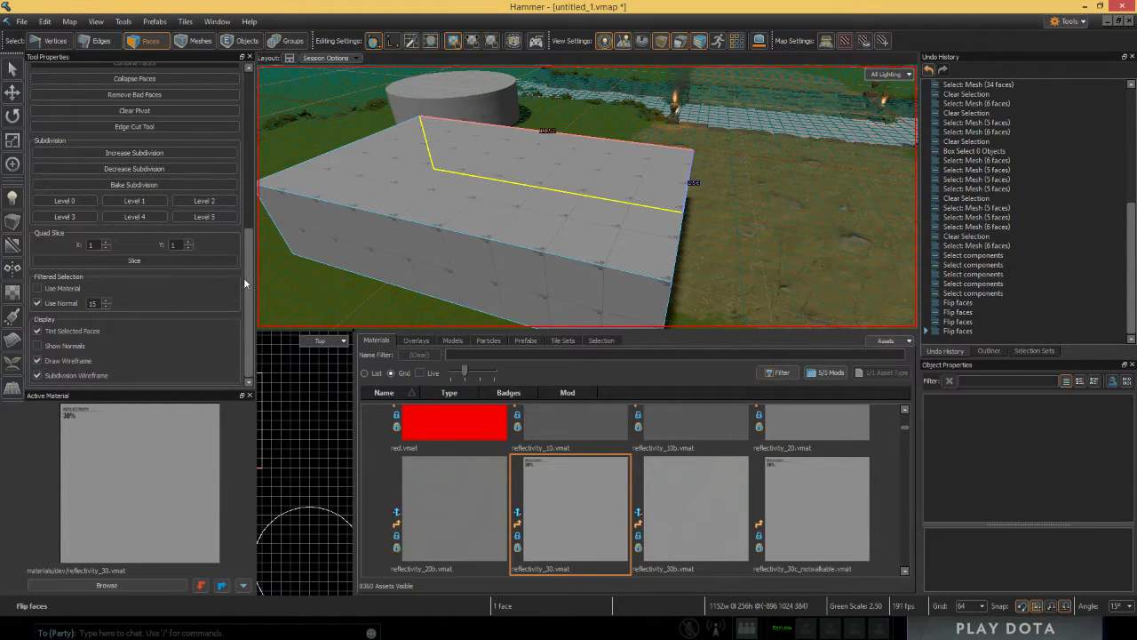
{"action": "left_click_drag", "start_coordinate": [248, 279], "coordinate": [257, 232]}
{"action": "right_click_drag", "start_coordinate": [295, 233], "coordinate": [243, 287]}
{"action": "left_click_drag", "start_coordinate": [249, 289], "coordinate": [249, 169]}
Step: Rescale the texture on the block's top face to X 0.0156 and Y 4, and realign it to world
{"action": "right_click_drag", "start_coordinate": [409, 177], "coordinate": [498, 177]}
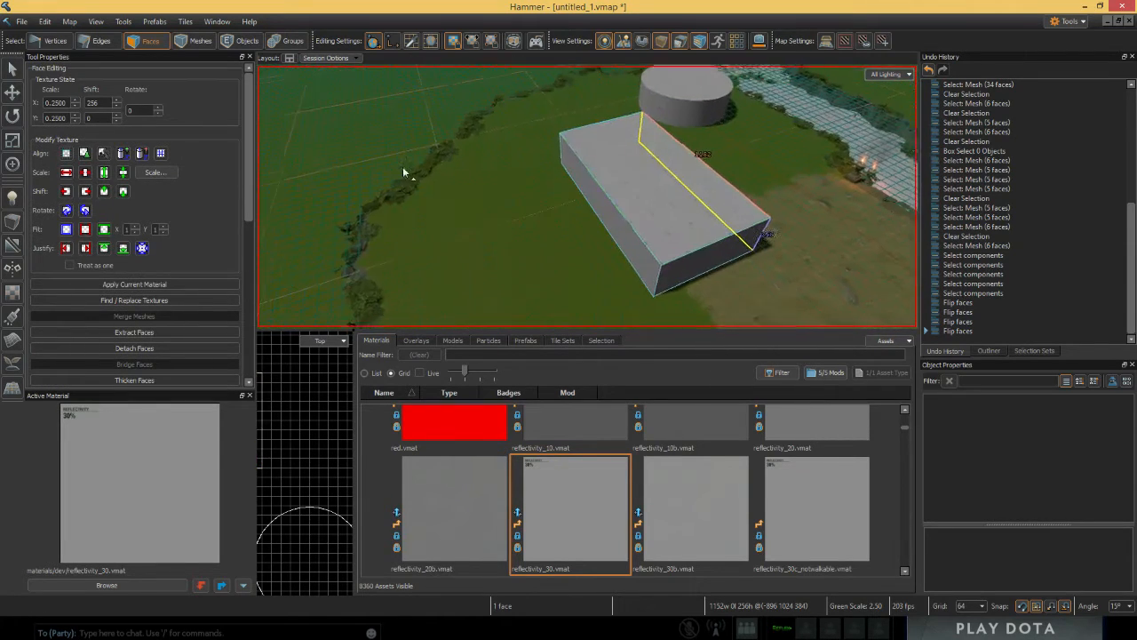
{"action": "right_click_drag", "start_coordinate": [403, 166], "coordinate": [462, 196]}
{"action": "left_click", "coordinate": [385, 201]}
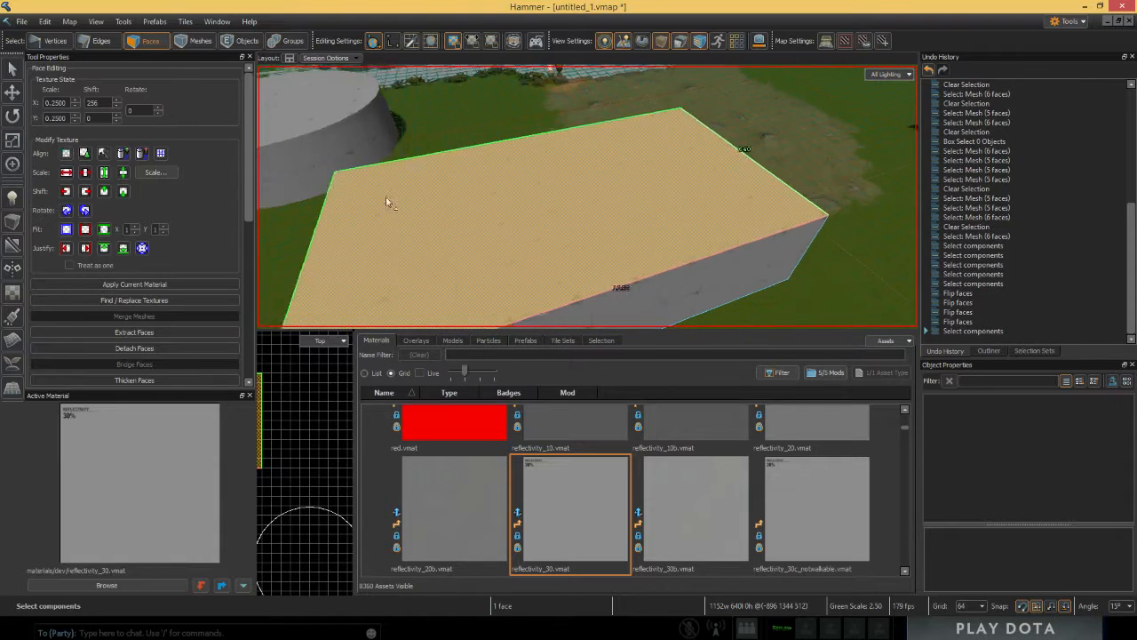
{"action": "left_click", "coordinate": [88, 170]}
{"action": "left_click", "coordinate": [88, 171]}
{"action": "left_click", "coordinate": [88, 171]}
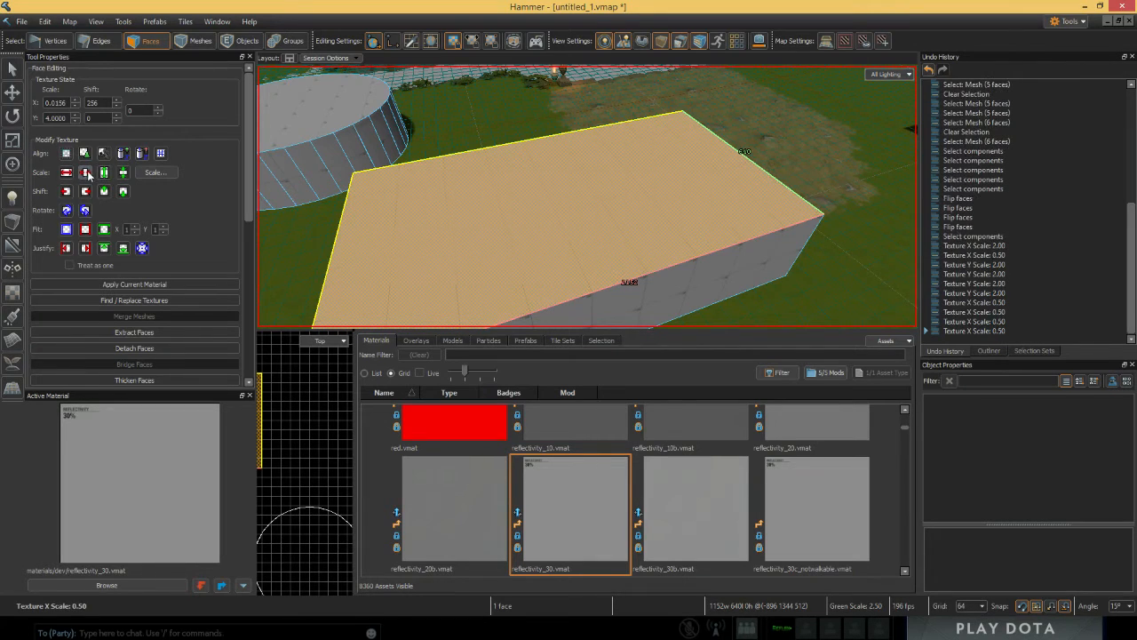
{"action": "left_click", "coordinate": [67, 153]}
Step: Filter the materials by "lava" and apply dire_lava.vmat to the block's top face
{"action": "left_click", "coordinate": [799, 224]}
{"action": "left_click", "coordinate": [618, 227]}
{"action": "right_click_drag", "start_coordinate": [618, 227], "coordinate": [640, 232]}
{"action": "left_click_drag", "start_coordinate": [418, 240], "coordinate": [332, 246], "text": "alt"}
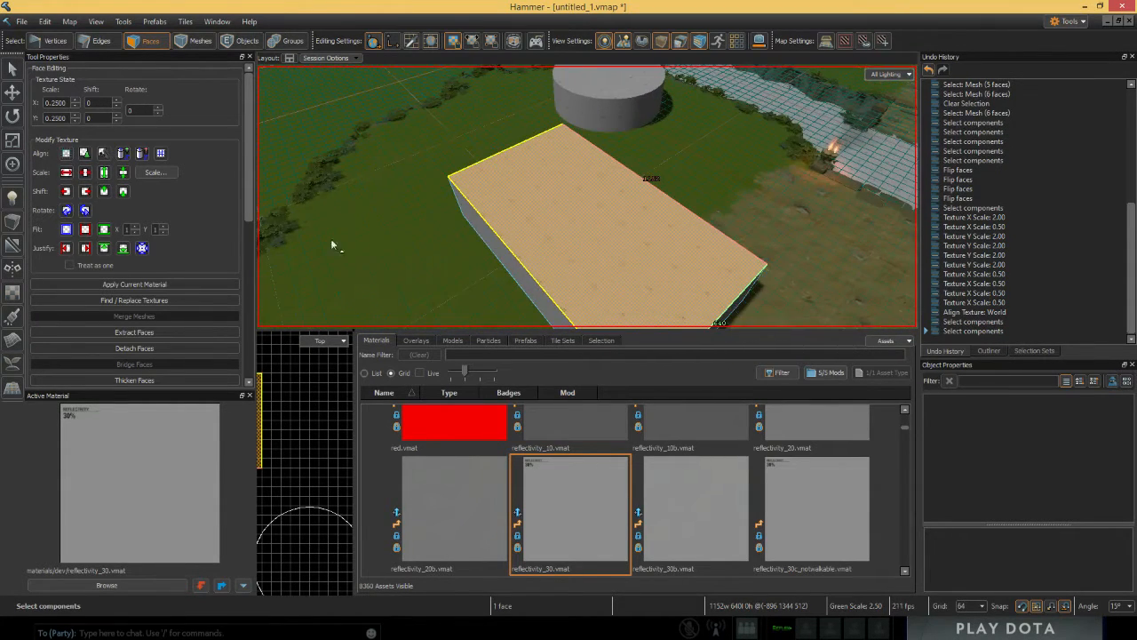
{"action": "left_click", "coordinate": [498, 353]}
{"action": "type", "text": "lava"}
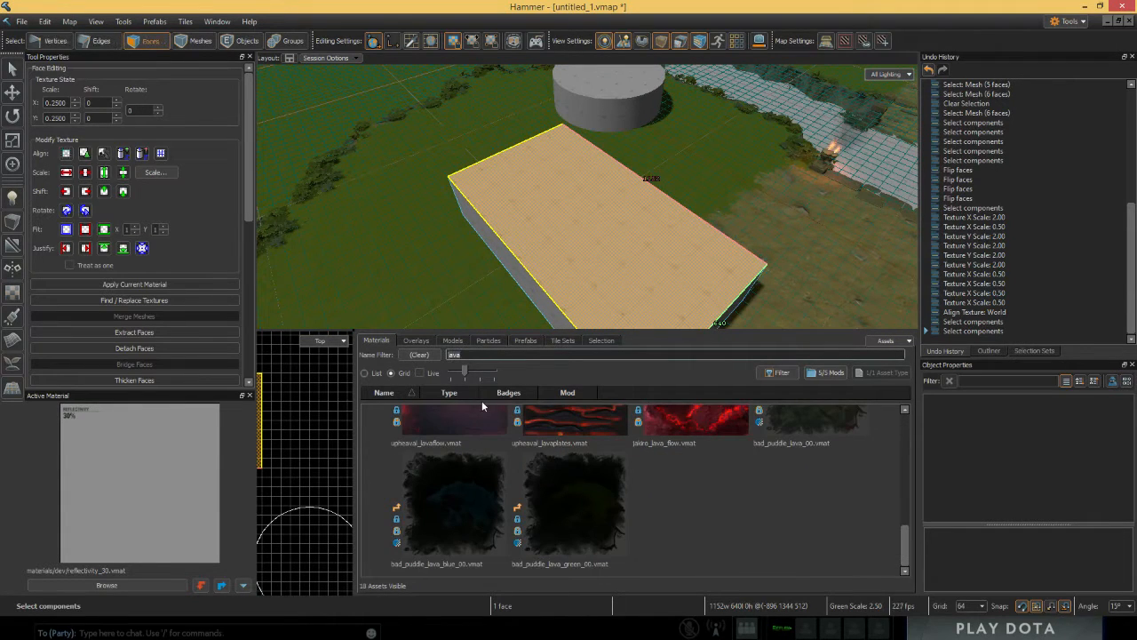
{"action": "scroll", "coordinate": [482, 405], "scroll_direction": "up", "scroll_amount": 5}
{"action": "left_click_drag", "start_coordinate": [488, 441], "coordinate": [586, 235]}
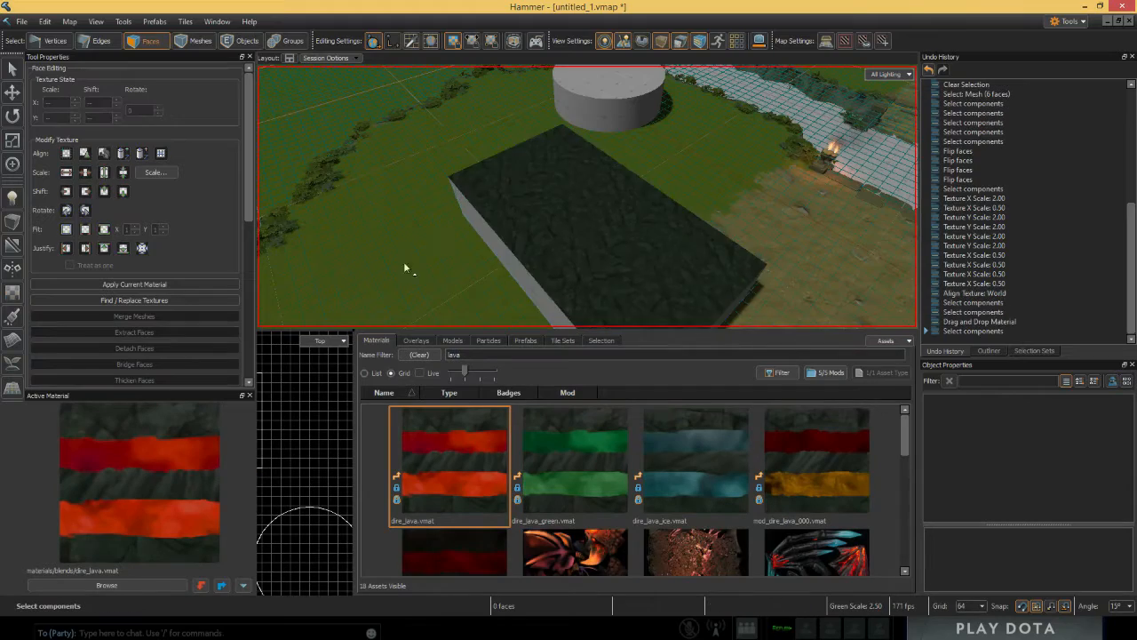
Step: Select faces of the lava-textured block in turn and clear the face selection
{"action": "right_click_drag", "start_coordinate": [405, 265], "coordinate": [390, 269]}
{"action": "left_click", "coordinate": [584, 237]}
{"action": "left_click_drag", "start_coordinate": [584, 237], "coordinate": [625, 225], "text": "alt"}
{"action": "left_click", "coordinate": [738, 267]}
{"action": "left_click", "coordinate": [738, 266]}
{"action": "left_click", "coordinate": [625, 225]}
{"action": "left_click", "coordinate": [391, 278]}
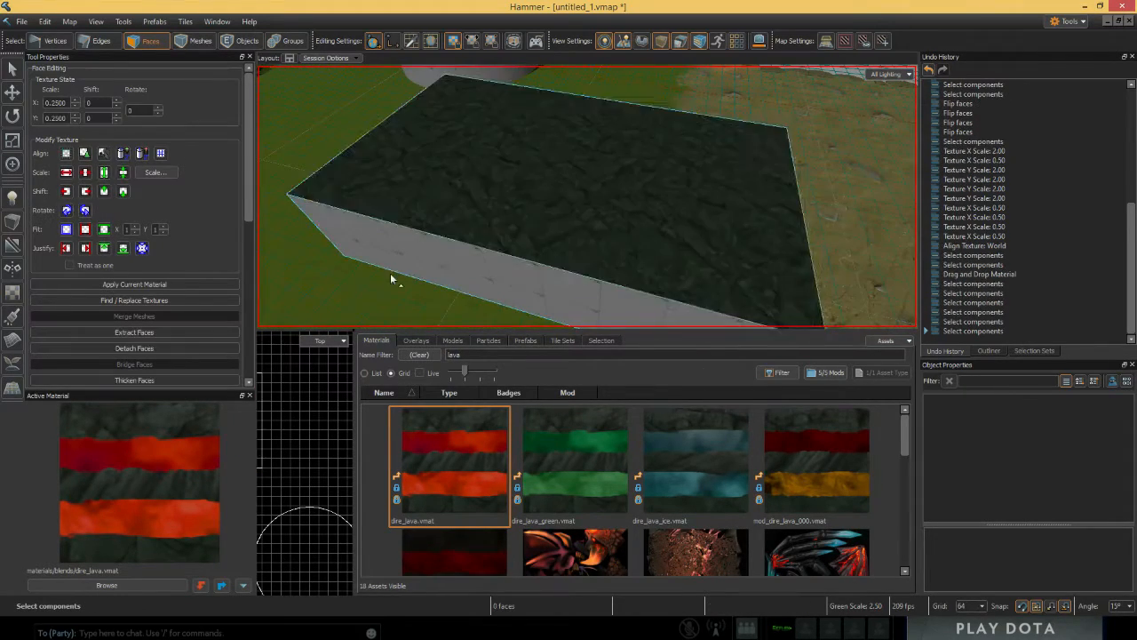
Step: Select the block's top face and turn off the tint on selected faces
{"action": "left_click", "coordinate": [506, 204]}
{"action": "left_click_drag", "start_coordinate": [507, 204], "coordinate": [658, 213], "text": "alt"}
{"action": "scroll", "coordinate": [195, 303], "scroll_direction": "down", "scroll_amount": 10}
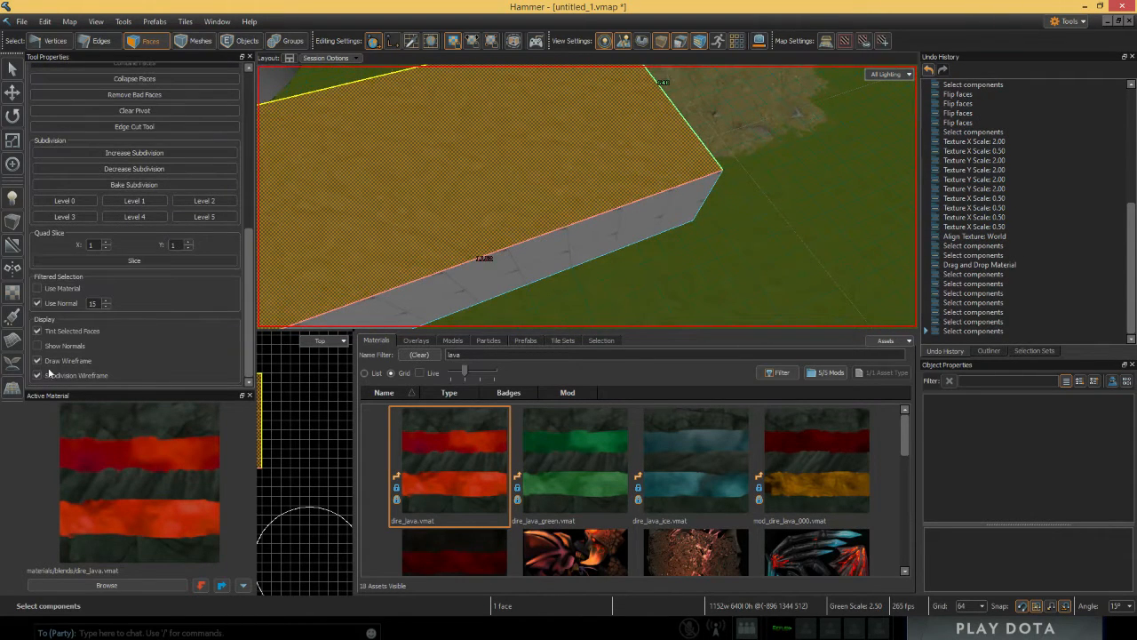
{"action": "left_click", "coordinate": [39, 331]}
{"action": "mouse_move", "coordinate": [581, 302]}
{"action": "left_mouse_down", "text": "alt"}
{"action": "mouse_move", "coordinate": [658, 183]}
{"action": "mouse_move", "coordinate": [774, 185]}
{"action": "left_mouse_up", "text": "alt"}
{"action": "scroll", "coordinate": [142, 292], "scroll_direction": "up", "scroll_amount": 10}
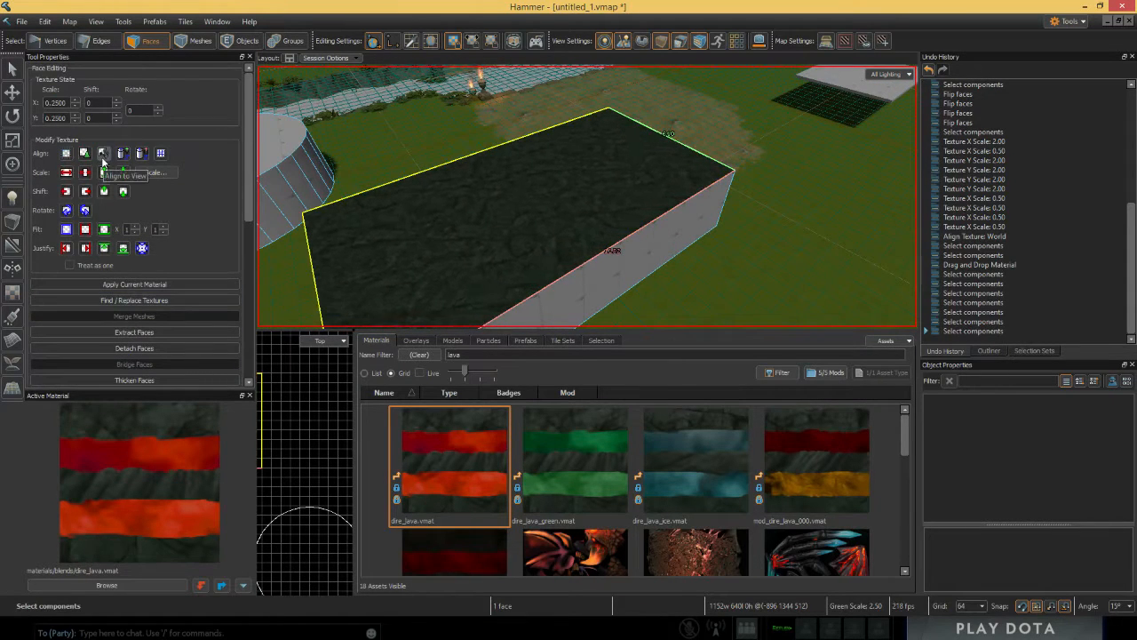
Step: Align the top face's texture to the view from several camera angles, and reset it to world alignment
{"action": "left_click_drag", "start_coordinate": [769, 315], "coordinate": [540, 178], "text": "alt"}
{"action": "left_click", "coordinate": [105, 153]}
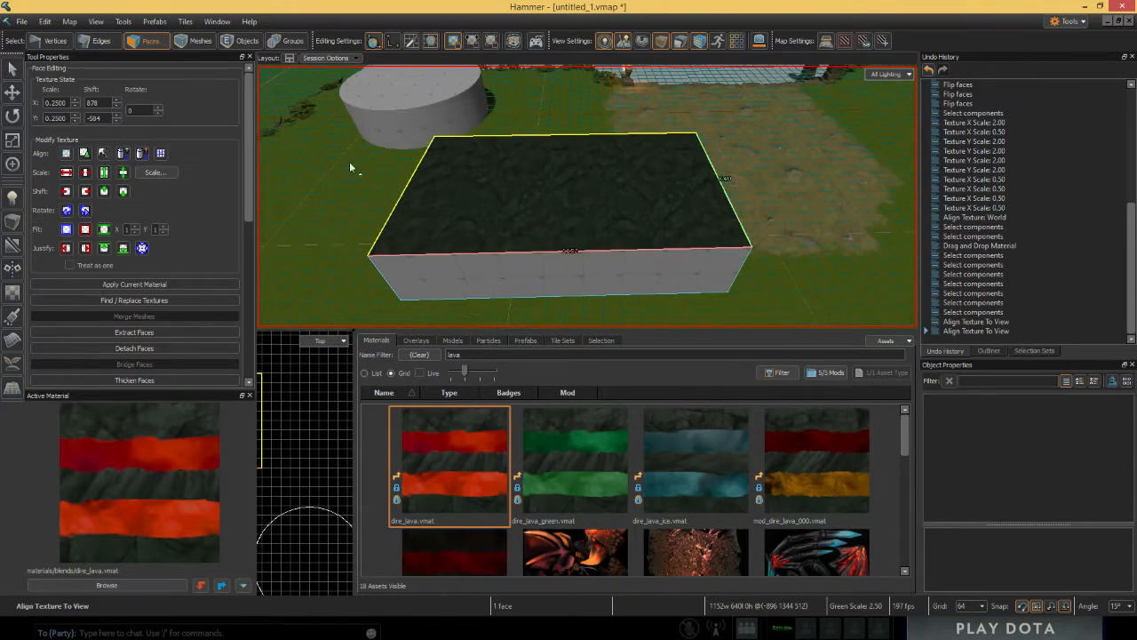
{"action": "left_click_drag", "start_coordinate": [349, 162], "coordinate": [639, 274], "text": "alt"}
{"action": "left_click", "coordinate": [101, 153]}
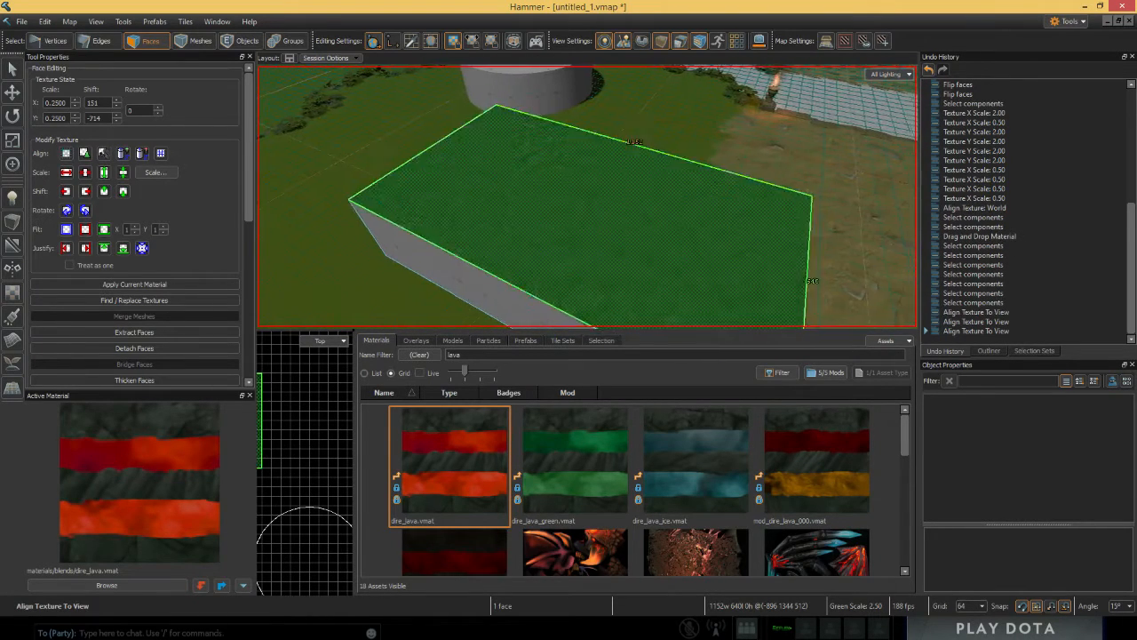
{"action": "left_click", "coordinate": [107, 153]}
{"action": "left_click_drag", "start_coordinate": [293, 162], "coordinate": [418, 133], "text": "alt"}
{"action": "left_click", "coordinate": [101, 155]}
{"action": "left_click_drag", "start_coordinate": [355, 169], "coordinate": [533, 178], "text": "alt"}
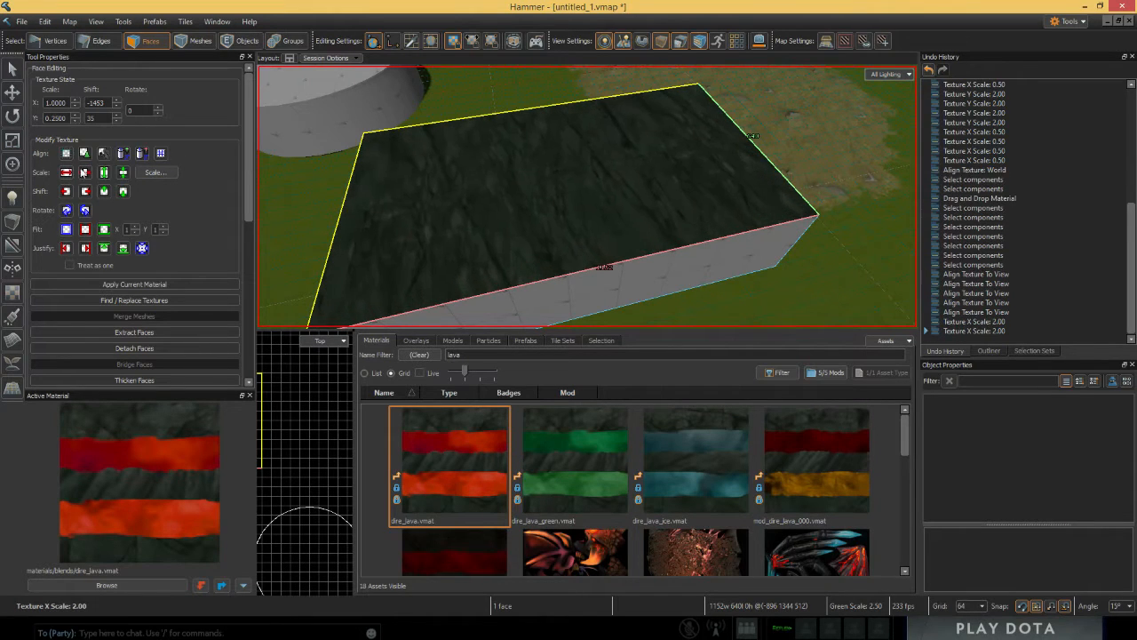
{"action": "left_click", "coordinate": [84, 153]}
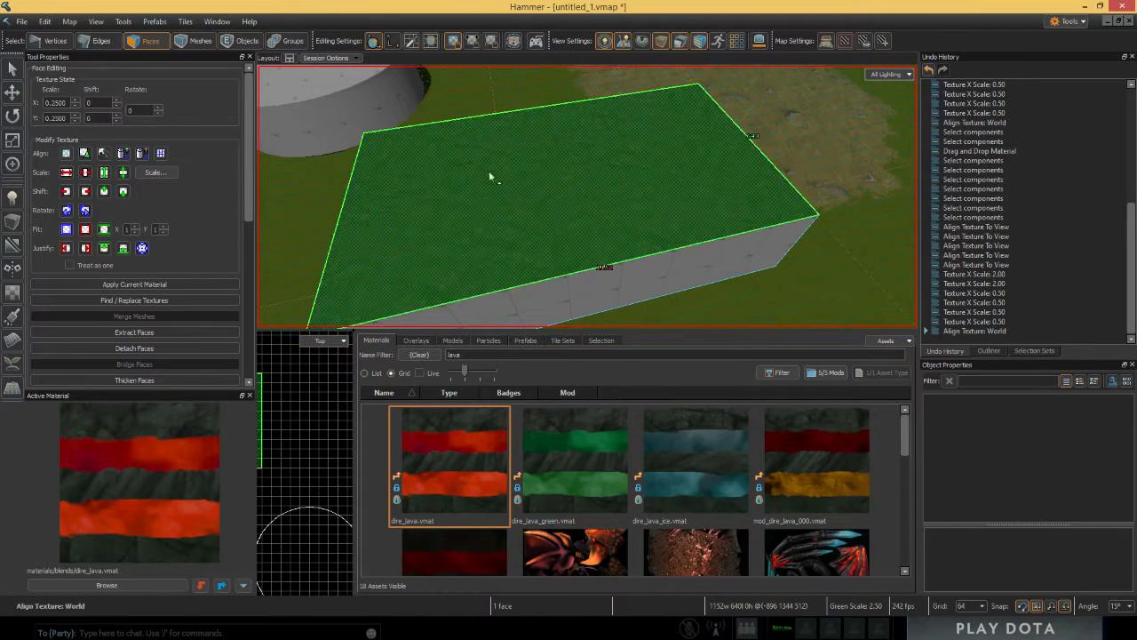
Step: Select the block's faces one at a time with the selected-face tint off
{"action": "left_click_drag", "start_coordinate": [597, 183], "coordinate": [293, 222], "text": "alt"}
{"action": "scroll", "coordinate": [222, 257], "scroll_direction": "down", "scroll_amount": 10}
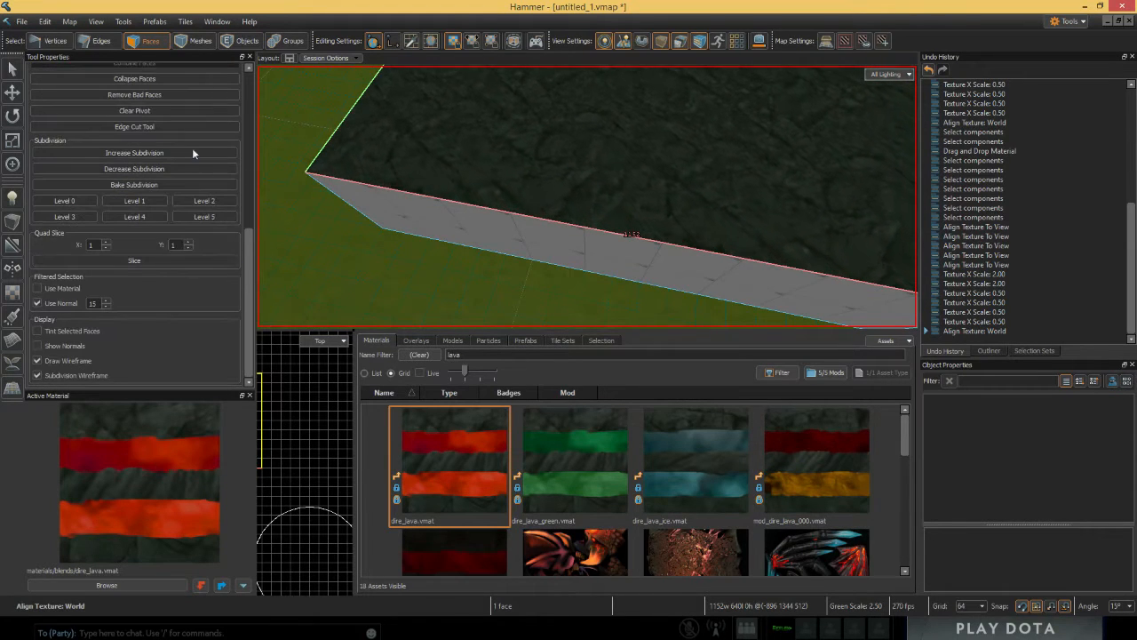
{"action": "scroll", "coordinate": [203, 217], "scroll_direction": "up", "scroll_amount": 3}
{"action": "left_click_drag", "start_coordinate": [497, 248], "coordinate": [613, 245], "text": "alt"}
{"action": "left_click", "coordinate": [522, 225]}
{"action": "left_click", "coordinate": [508, 202]}
{"action": "left_click", "coordinate": [490, 199]}
{"action": "left_click", "coordinate": [647, 216]}
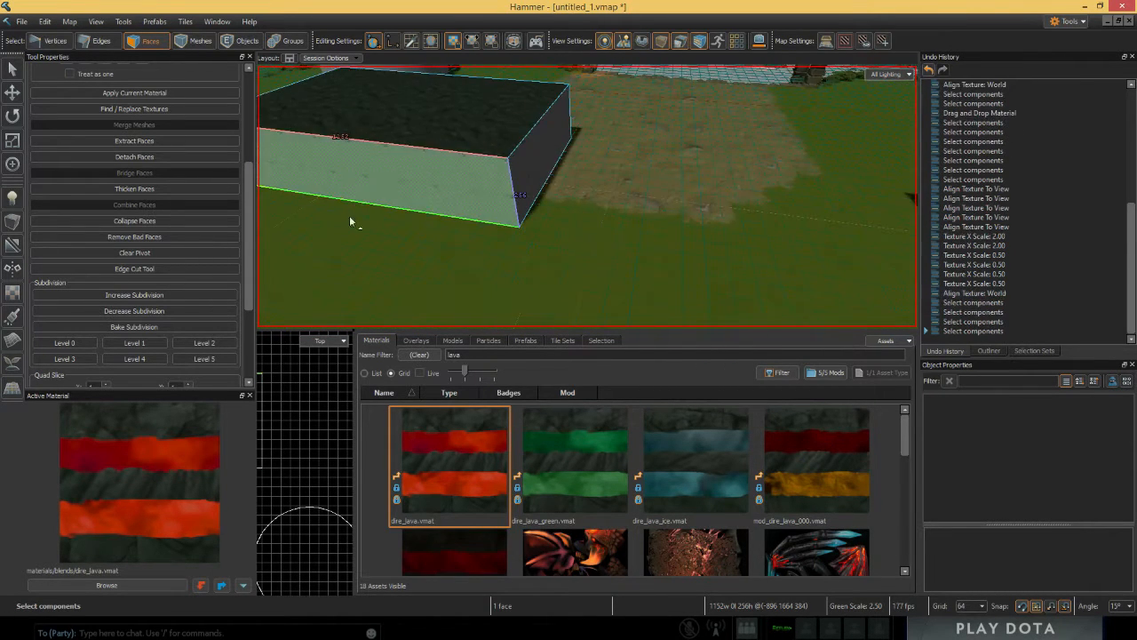
Step: Turn the tint on selected faces back on and clear the face selection
{"action": "scroll", "coordinate": [157, 350], "scroll_direction": "down", "scroll_amount": 3}
{"action": "left_click", "coordinate": [37, 329]}
{"action": "key", "text": "Escape"}
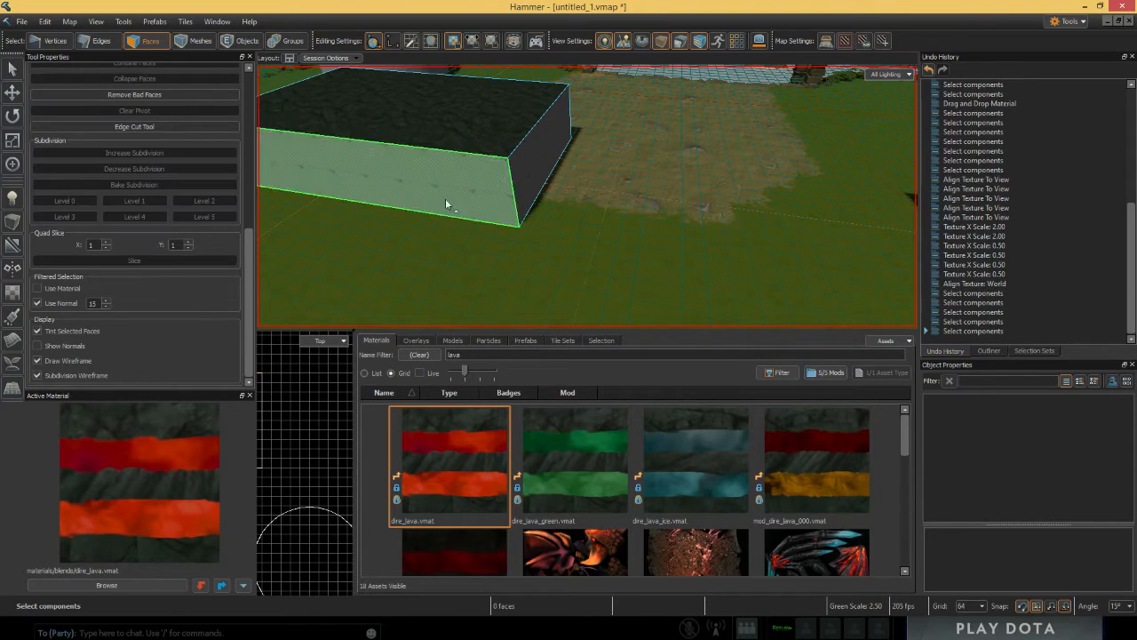
Step: Delete the block's long front side face and undo the deletion
{"action": "left_click_drag", "start_coordinate": [445, 199], "coordinate": [330, 225], "text": "alt"}
{"action": "double_click", "coordinate": [457, 229]}
{"action": "key", "text": "Delete"}
{"action": "left_click", "coordinate": [330, 225]}
{"action": "scroll", "coordinate": [497, 218], "scroll_direction": "up", "scroll_amount": 1}
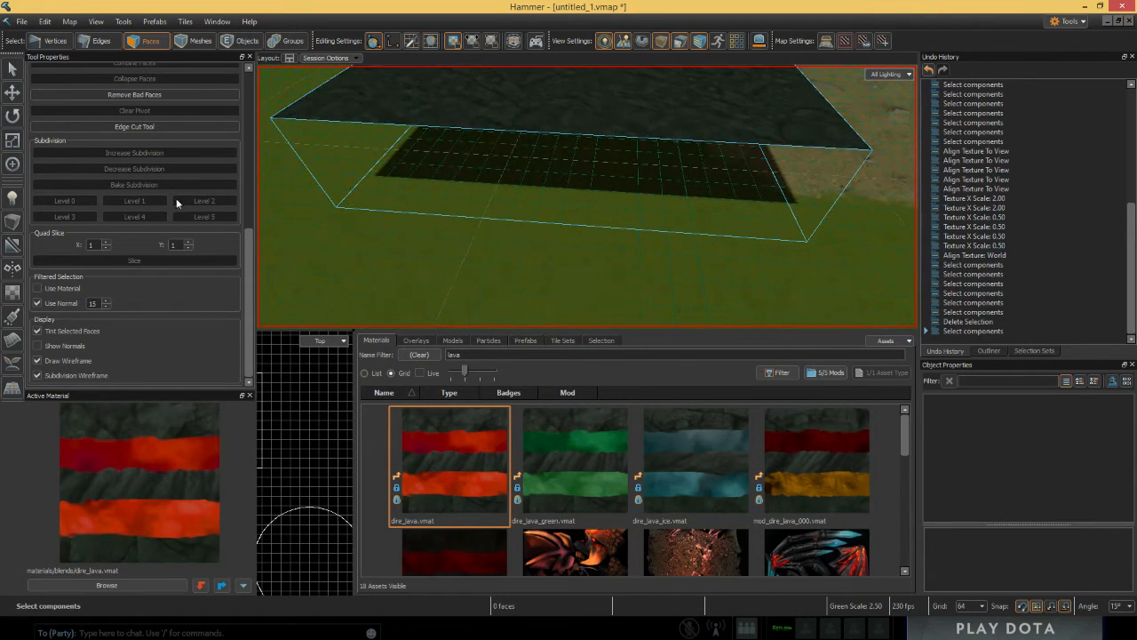
{"action": "scroll", "coordinate": [176, 198], "scroll_direction": "up", "scroll_amount": 5}
{"action": "key", "text": "ctrl+z"}
{"action": "key", "text": "ctrl+z"}
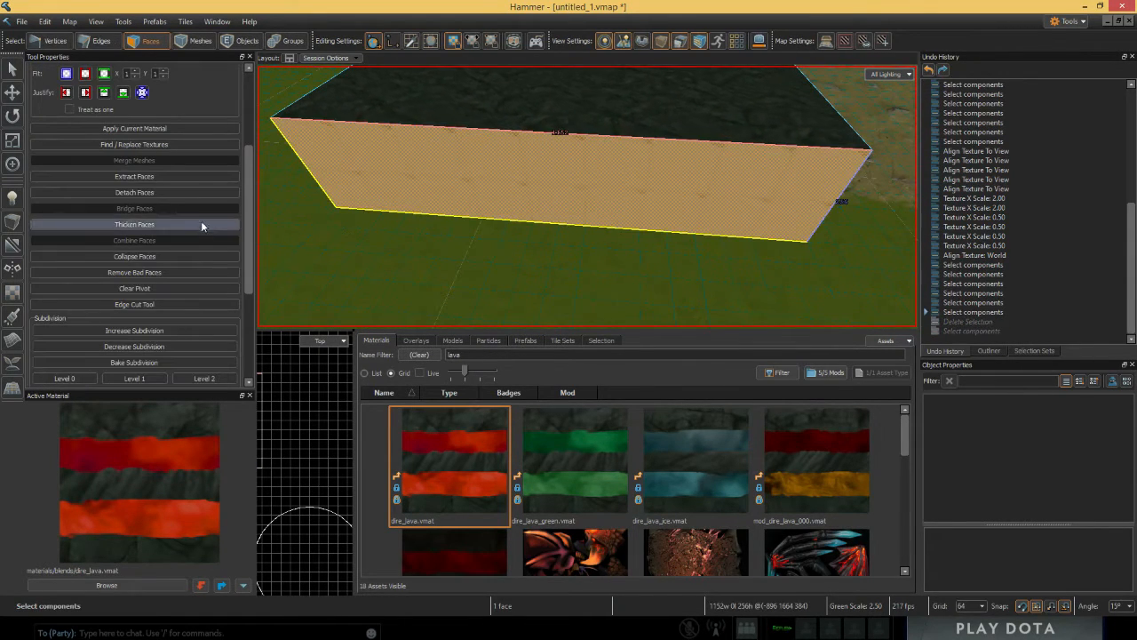
Step: Cut the block's long front side face vertically at its middle with the Edge Cut Tool
{"action": "left_click", "coordinate": [203, 305]}
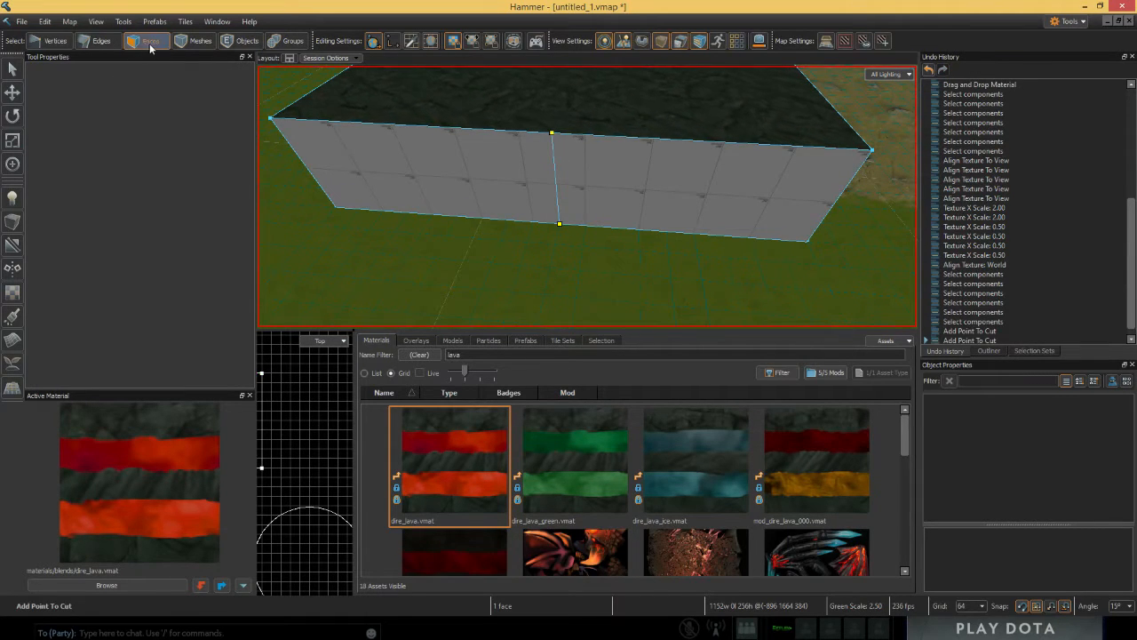
{"action": "key", "text": "Return"}
{"action": "left_click", "coordinate": [334, 125]}
{"action": "left_click", "coordinate": [538, 281]}
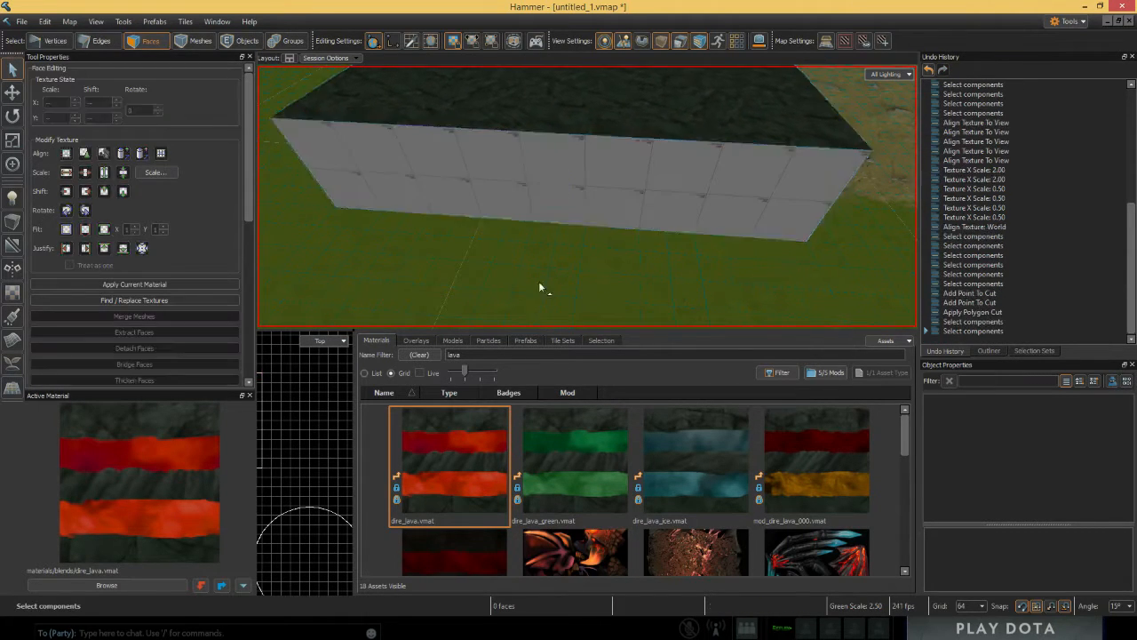
Step: Delete one half of the cut side face, and undo both the deletion and the cut
{"action": "left_click", "coordinate": [585, 214]}
{"action": "key", "text": "Delete"}
{"action": "key", "text": "ctrl+z"}
{"action": "key", "text": "ctrl+z"}
{"action": "key", "text": "ctrl+z"}
{"action": "key", "text": "ctrl+z"}
{"action": "key", "text": "ctrl+z"}
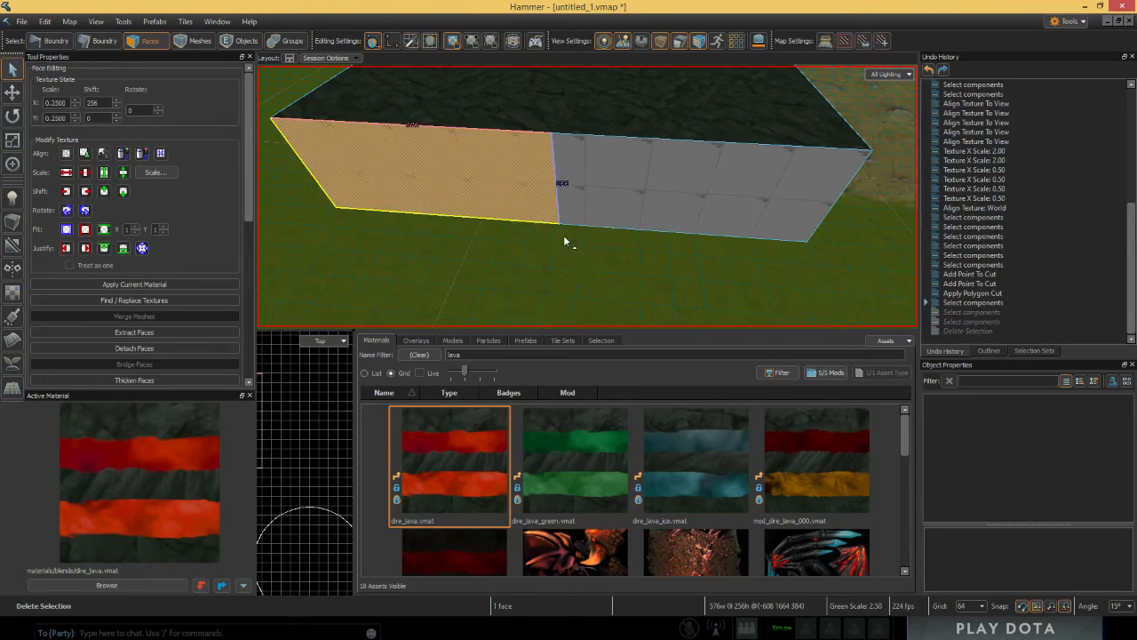
Step: Select the lava-textured top face again and hide the selected-face tint to expose its texture
{"action": "right_click_drag", "start_coordinate": [512, 291], "coordinate": [464, 264]}
{"action": "left_click", "coordinate": [606, 190]}
{"action": "scroll", "coordinate": [176, 298], "scroll_direction": "down", "scroll_amount": 5}
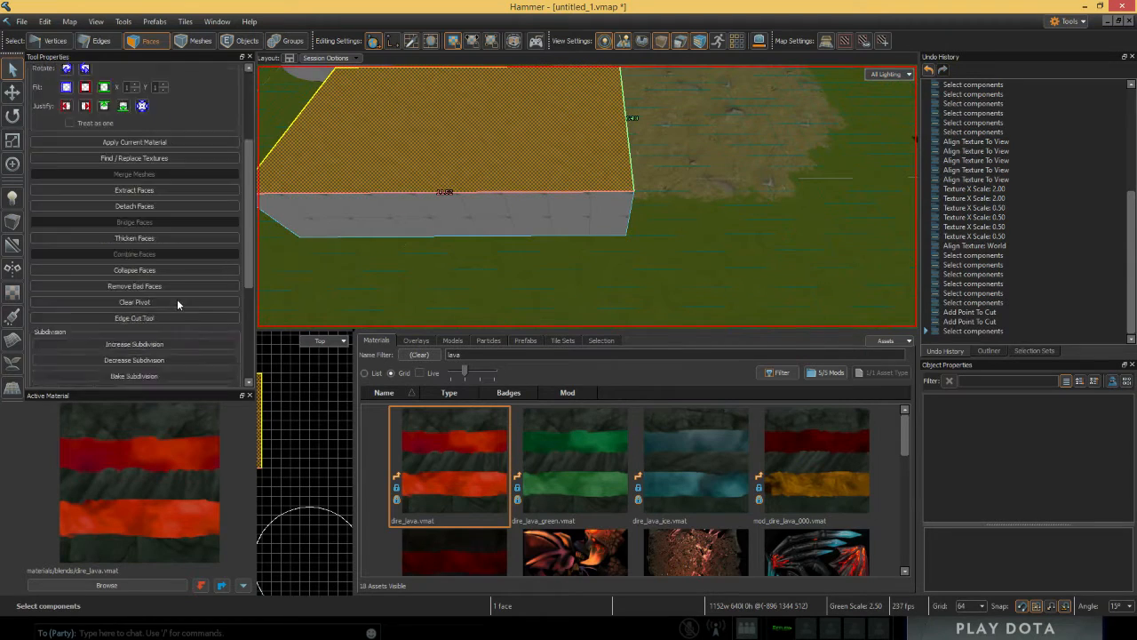
{"action": "key", "text": "a"}
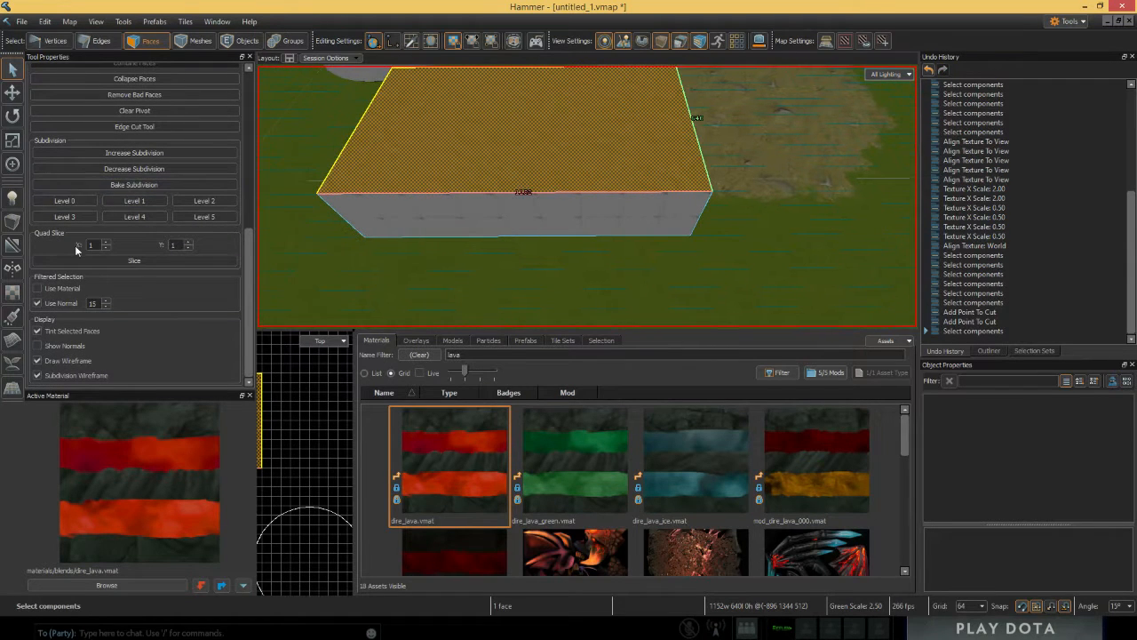
{"action": "left_click", "coordinate": [37, 331]}
Step: Raise the top face's subdivision step by step through Levels 1, 2, 3 and 4 up to Level 5
{"action": "right_click_drag", "start_coordinate": [373, 222], "coordinate": [533, 191]}
{"action": "left_click", "coordinate": [533, 191]}
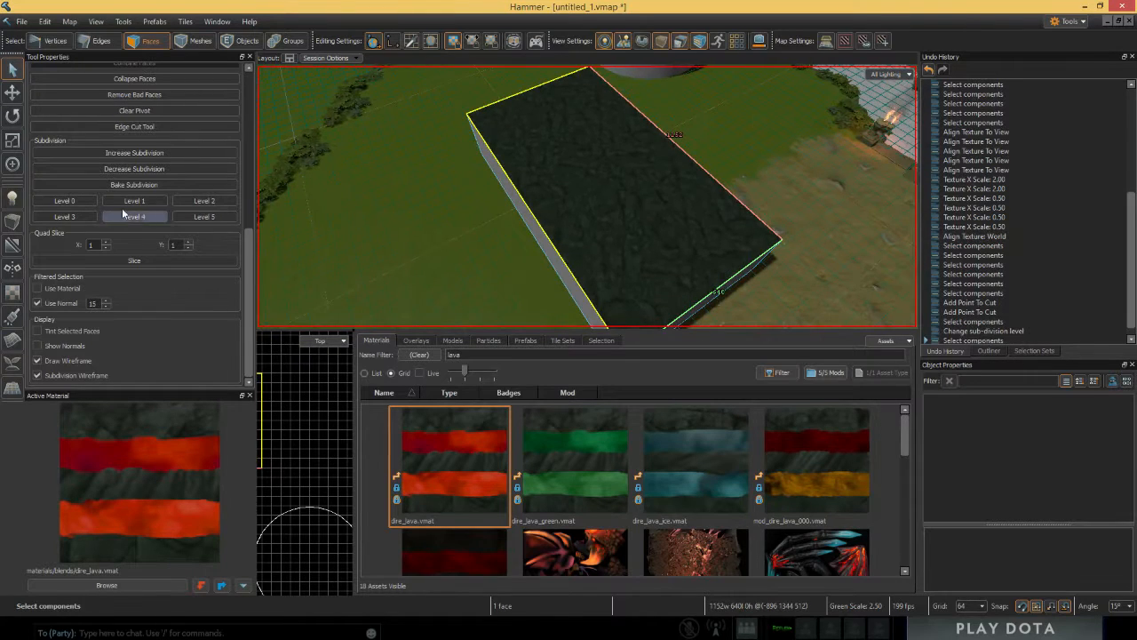
{"action": "left_click_drag", "start_coordinate": [338, 193], "coordinate": [493, 158], "text": "alt"}
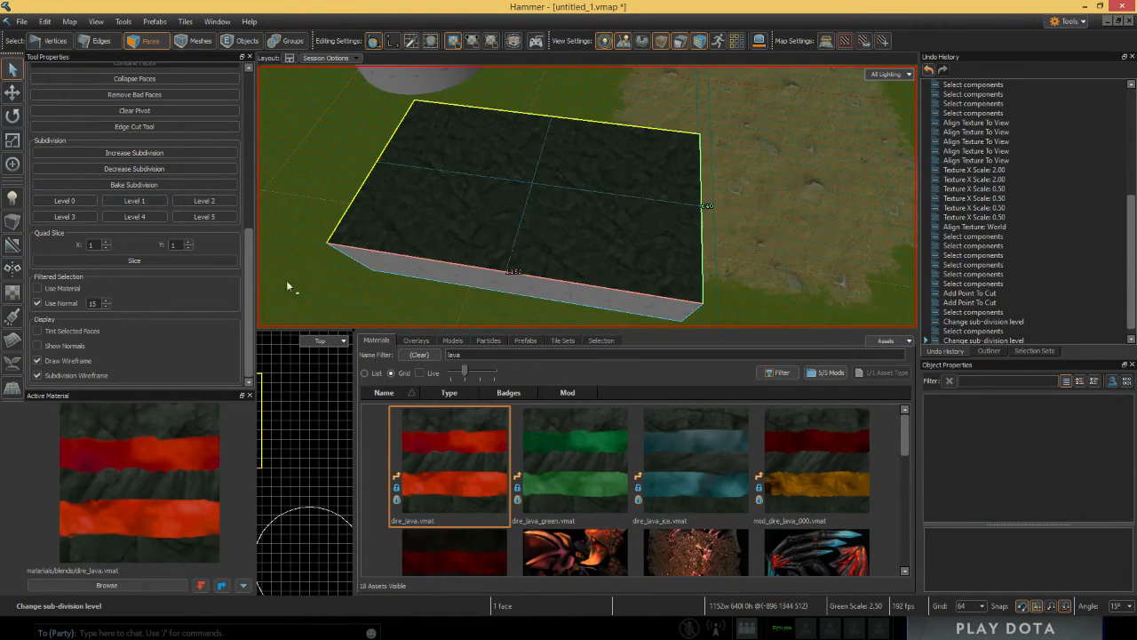
{"action": "left_click", "coordinate": [212, 202]}
{"action": "left_click", "coordinate": [64, 217]}
{"action": "left_click", "coordinate": [134, 217]}
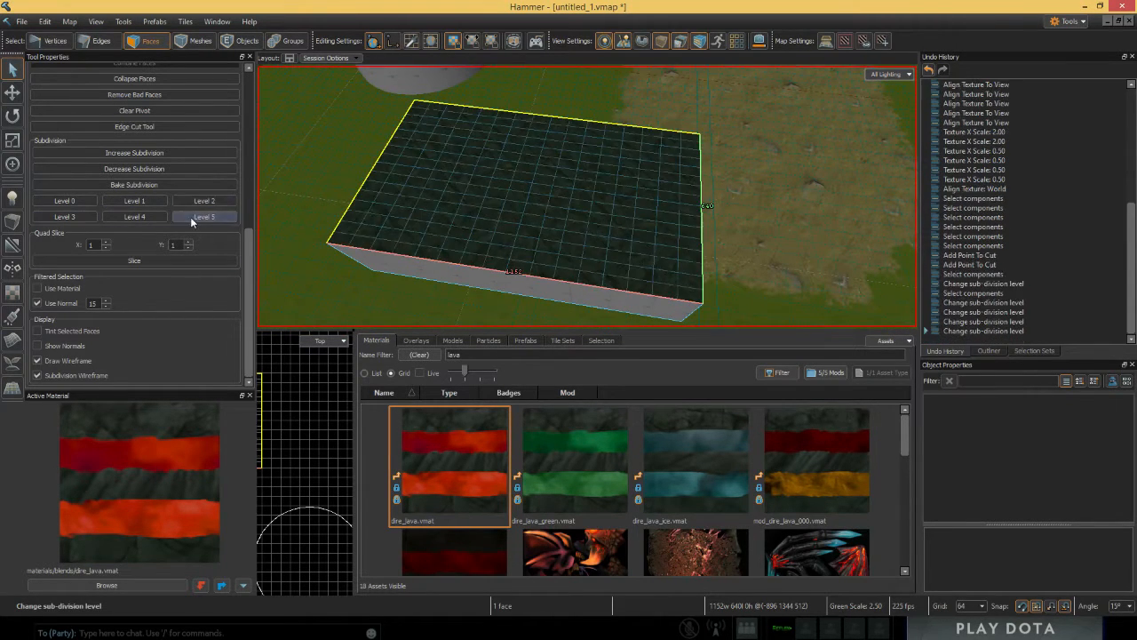
{"action": "left_click", "coordinate": [203, 216]}
{"action": "right_click_drag", "start_coordinate": [376, 312], "coordinate": [367, 257]}
{"action": "key", "text": "w"}
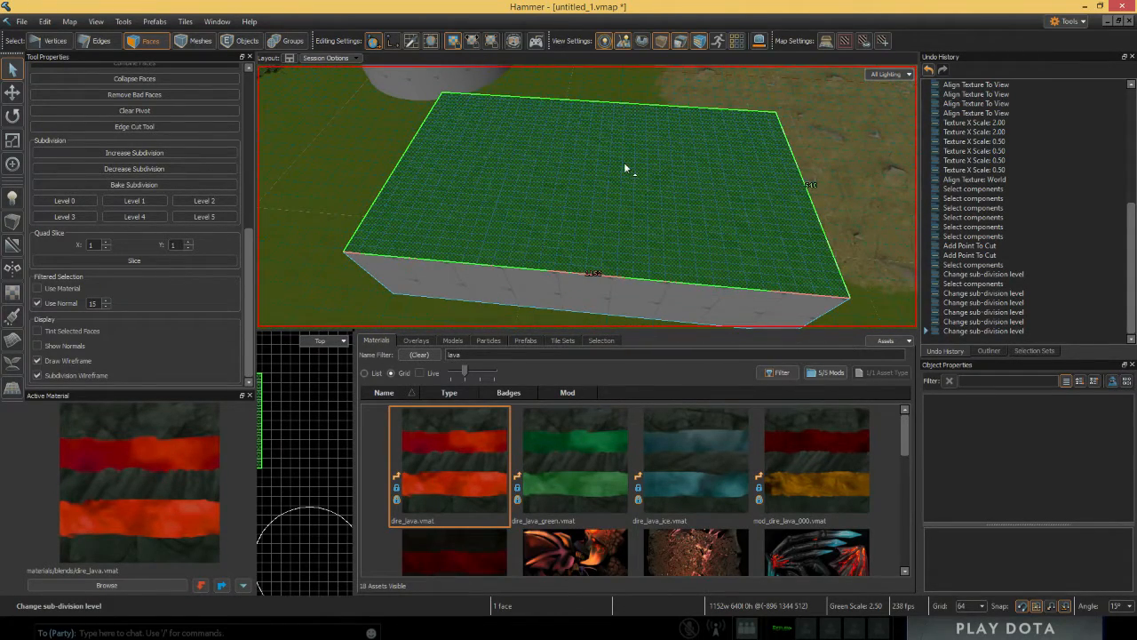
Step: Activate the Painting Tool and pick the lava-textured block as the mesh to paint
{"action": "scroll", "coordinate": [525, 160], "scroll_direction": "up", "scroll_amount": 2}
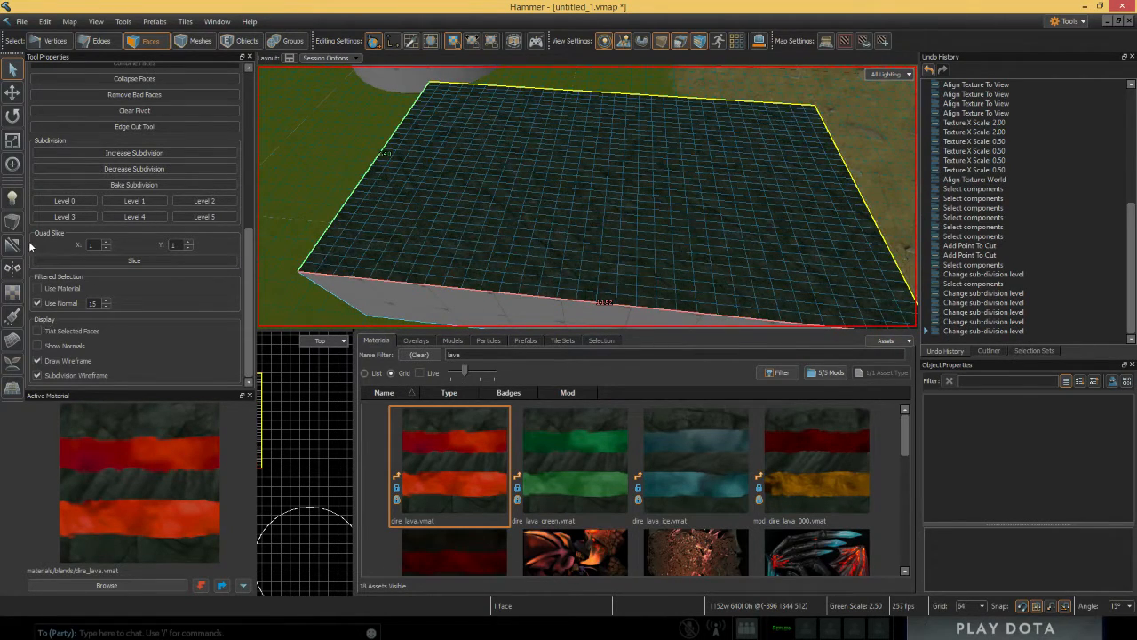
{"action": "left_click", "coordinate": [16, 312]}
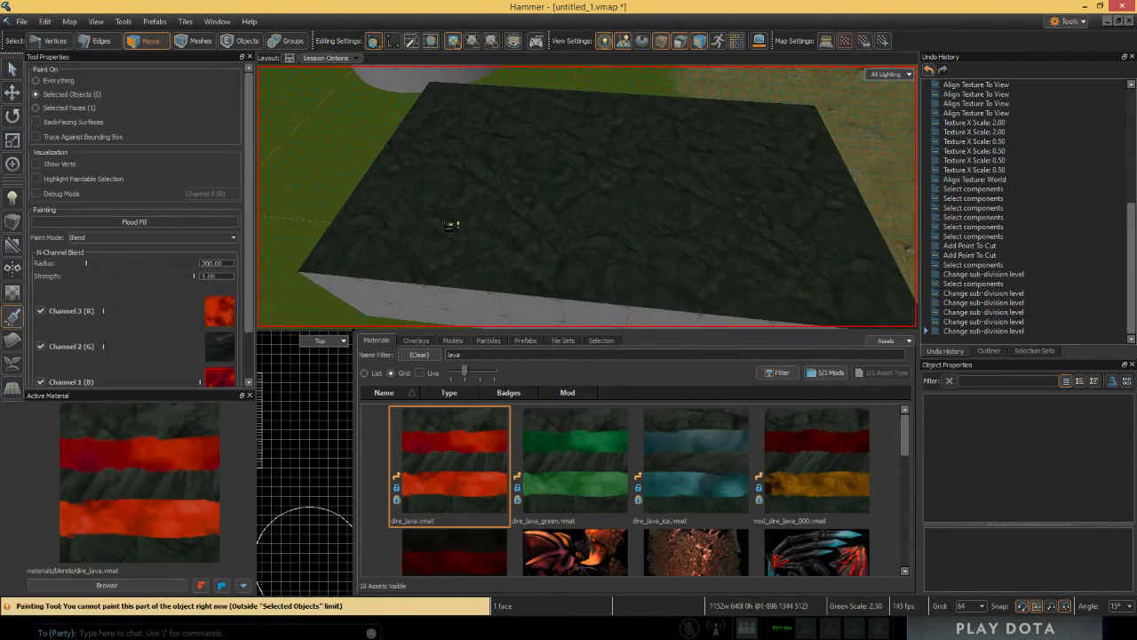
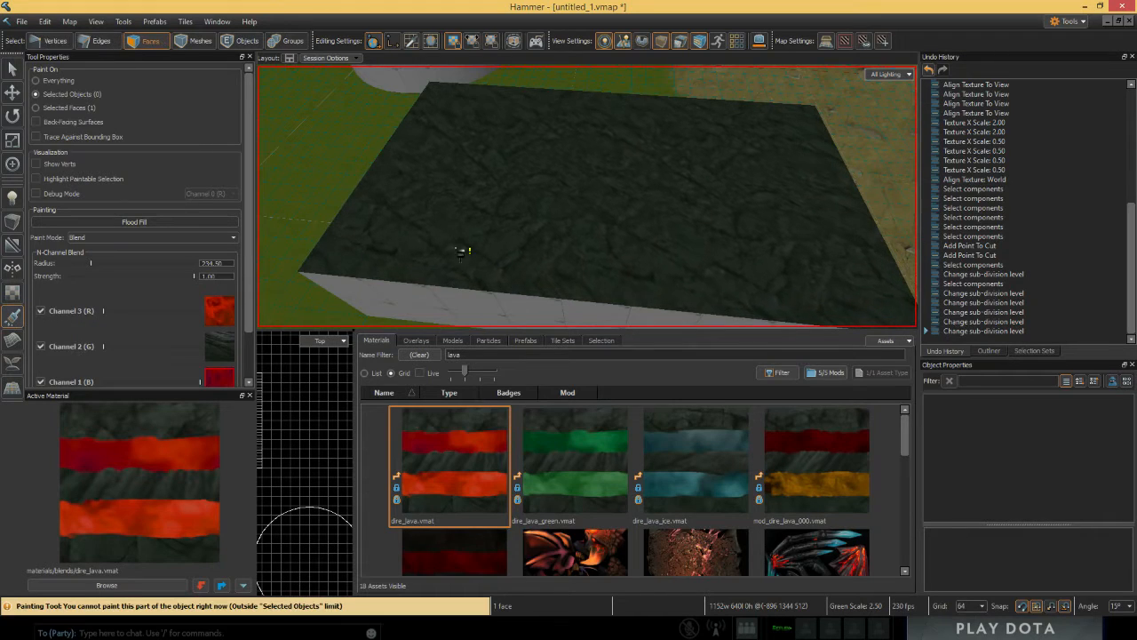
{"action": "left_click_drag", "start_coordinate": [569, 213], "coordinate": [582, 240], "text": "alt"}
{"action": "left_click_drag", "start_coordinate": [619, 204], "coordinate": [385, 136], "text": "alt"}
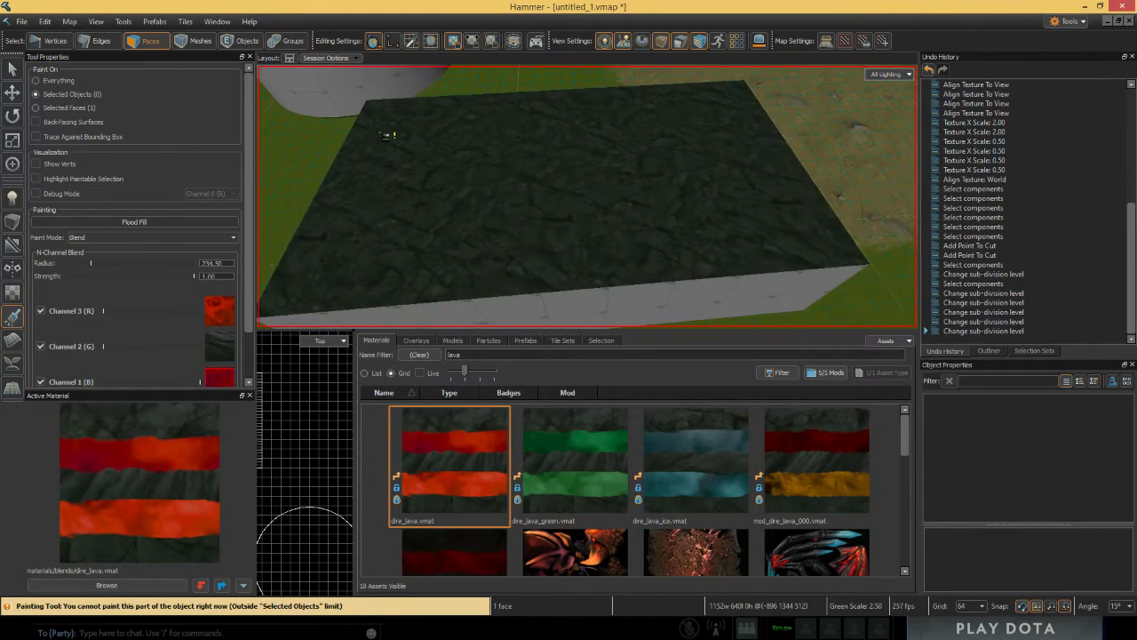
{"action": "left_click_drag", "start_coordinate": [569, 200], "coordinate": [588, 192], "text": "alt"}
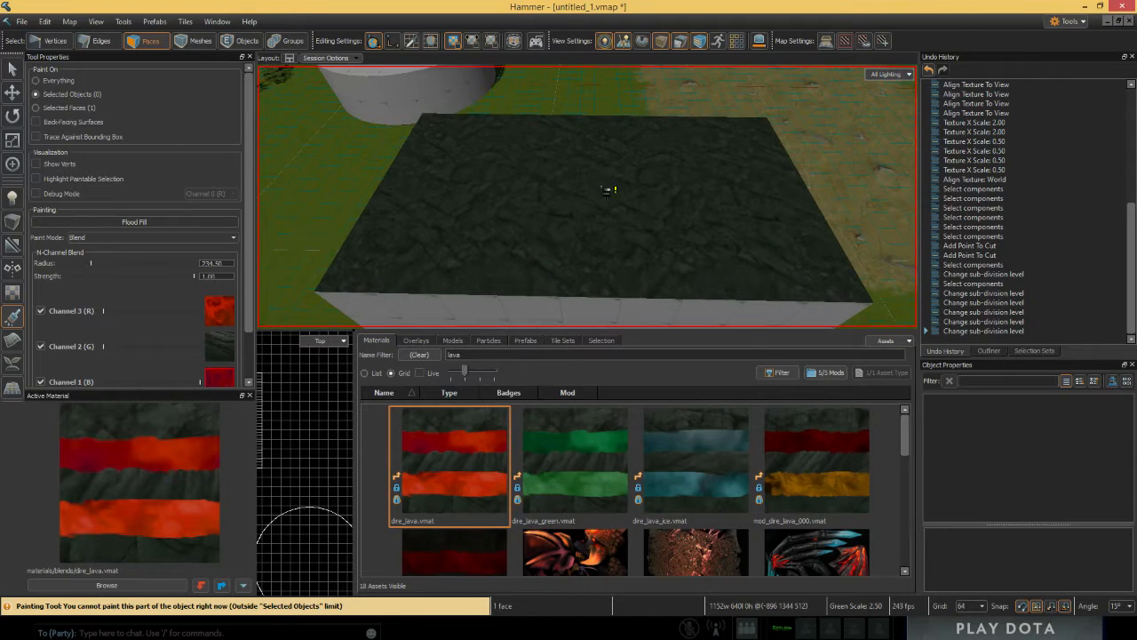
{"action": "mouse_move", "coordinate": [544, 160]}
{"action": "left_mouse_down", "text": "alt"}
{"action": "mouse_move", "coordinate": [542, 177]}
{"action": "mouse_move", "coordinate": [533, 165]}
{"action": "mouse_move", "coordinate": [602, 186]}
{"action": "mouse_move", "coordinate": [561, 178]}
{"action": "left_mouse_up", "text": "alt"}
{"action": "left_click", "coordinate": [524, 175], "text": "alt"}
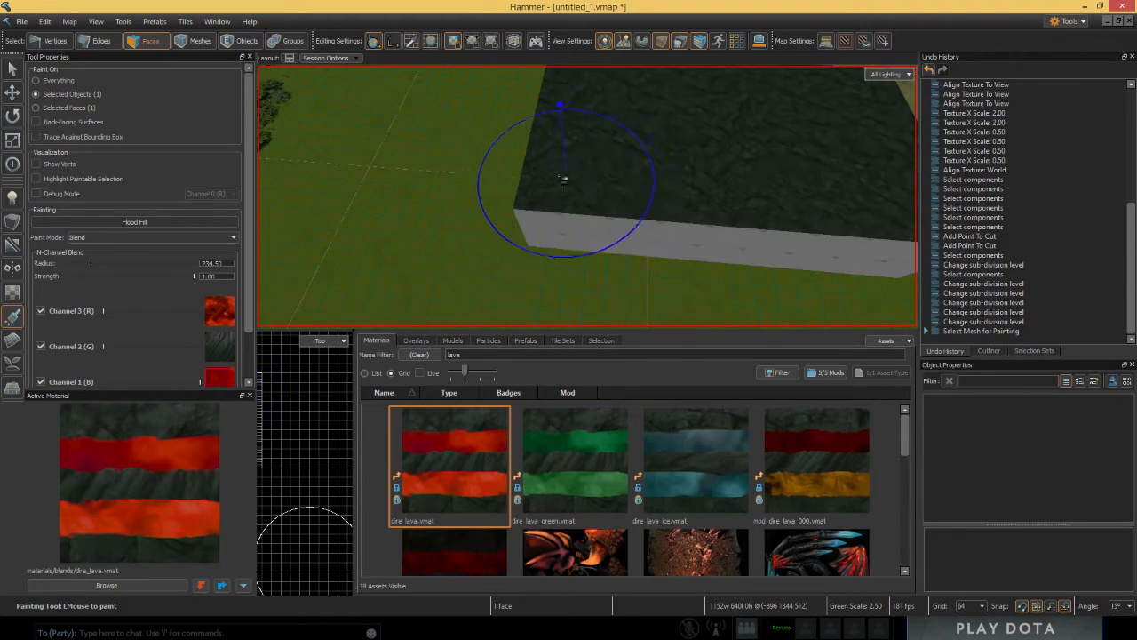
Step: Paint lava across most of the block's top face in Blend mode with brush radius 159 and strength 0.25
{"action": "left_click_drag", "start_coordinate": [685, 172], "coordinate": [685, 175], "text": "alt"}
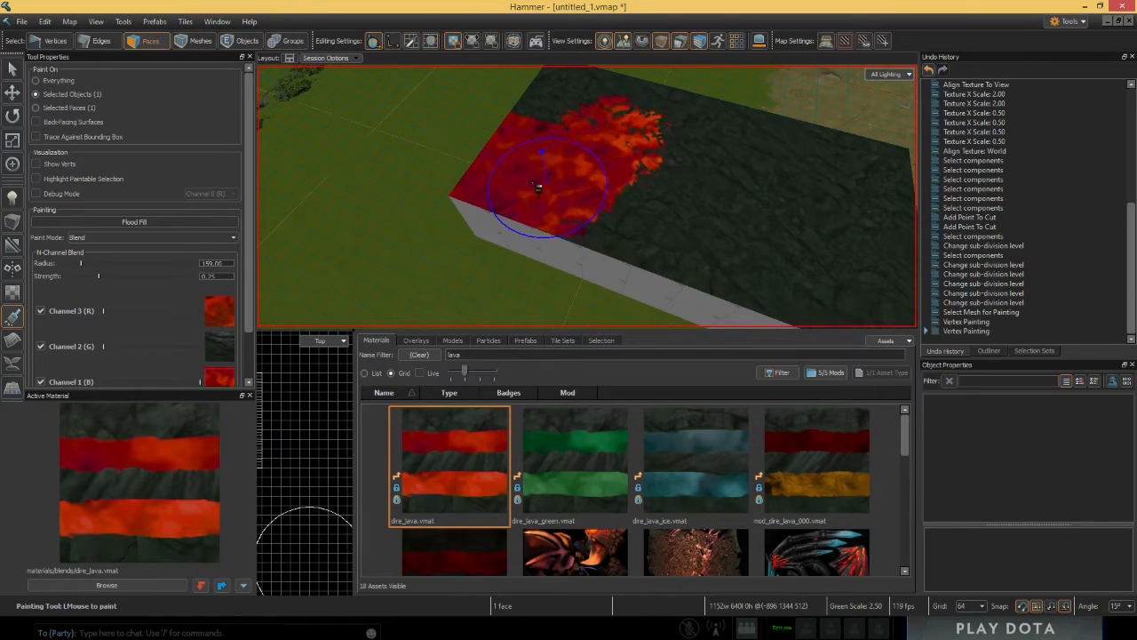
{"action": "key", "text": "d"}
{"action": "key", "text": "s"}
{"action": "mouse_move", "coordinate": [722, 232]}
{"action": "left_mouse_down"}
{"action": "mouse_move", "coordinate": [649, 226]}
{"action": "mouse_move", "coordinate": [660, 209]}
{"action": "left_mouse_up"}
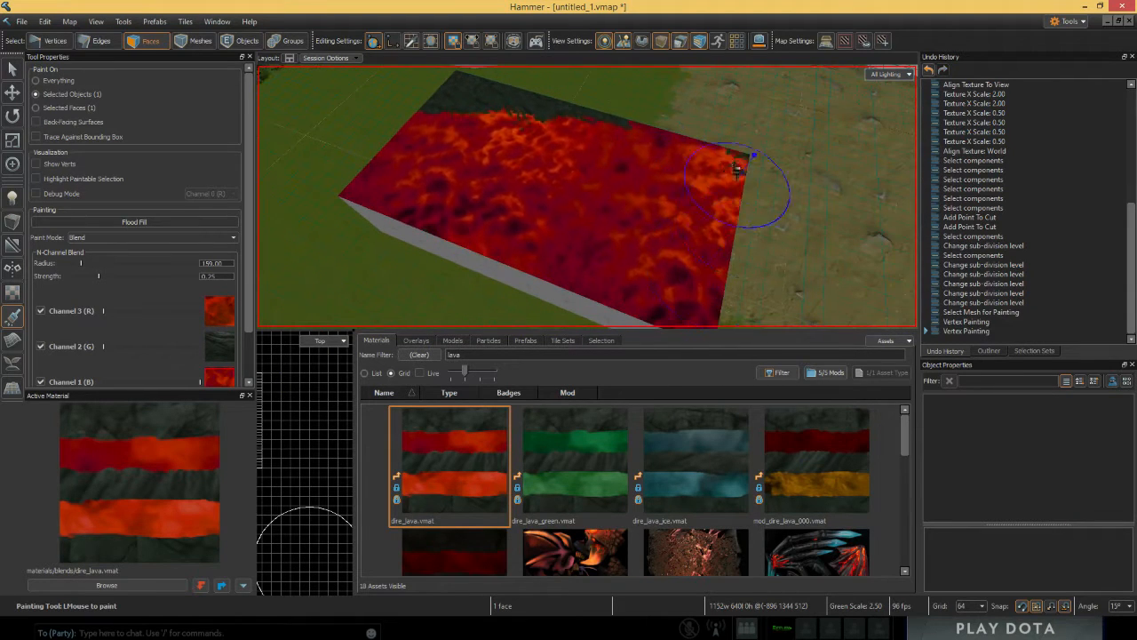
Step: Raise the amounts of Channels 1, 2 and 3, repaint the top face with that blend and enable Show Verts
{"action": "scroll", "coordinate": [191, 290], "scroll_direction": "down", "scroll_amount": 3}
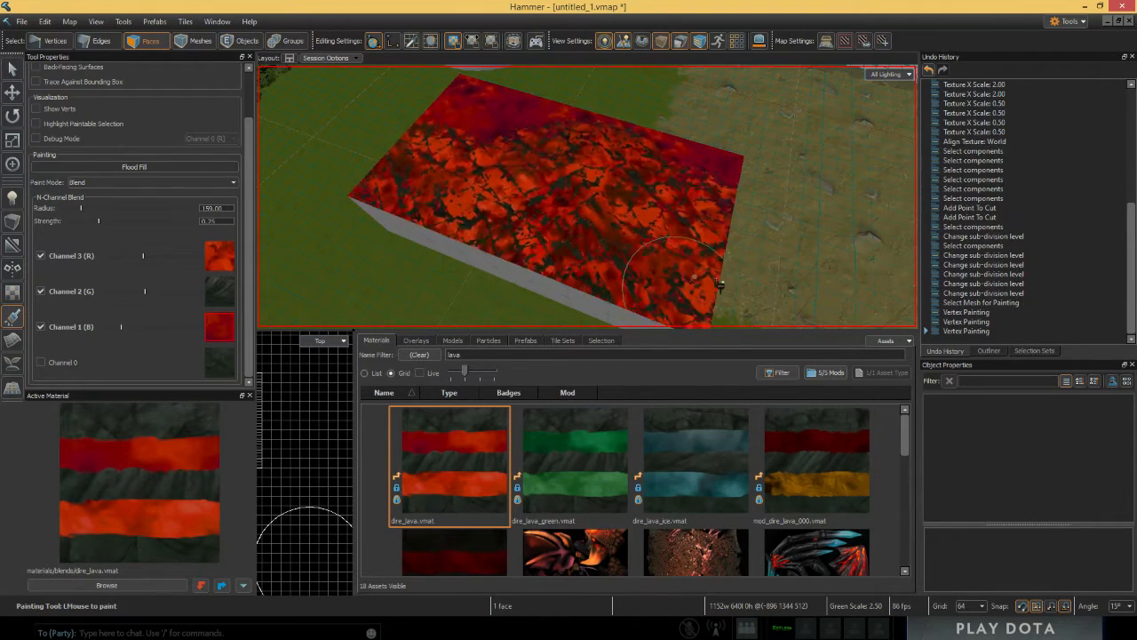
{"action": "left_click_drag", "start_coordinate": [616, 203], "coordinate": [591, 236]}
{"action": "mouse_move", "coordinate": [592, 236]}
{"action": "right_mouse_down"}
{"action": "mouse_move", "coordinate": [533, 231]}
{"action": "mouse_move", "coordinate": [498, 196]}
{"action": "mouse_move", "coordinate": [640, 249]}
{"action": "mouse_move", "coordinate": [592, 236]}
{"action": "mouse_move", "coordinate": [602, 223]}
{"action": "right_mouse_up"}
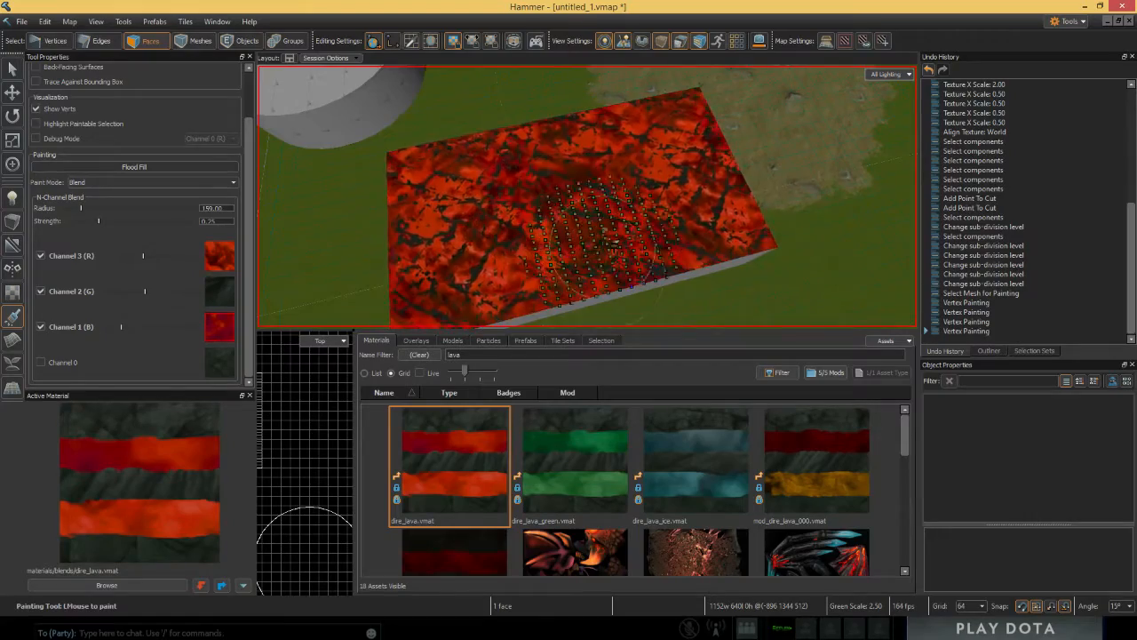
{"action": "right_click_drag", "start_coordinate": [622, 190], "coordinate": [558, 190]}
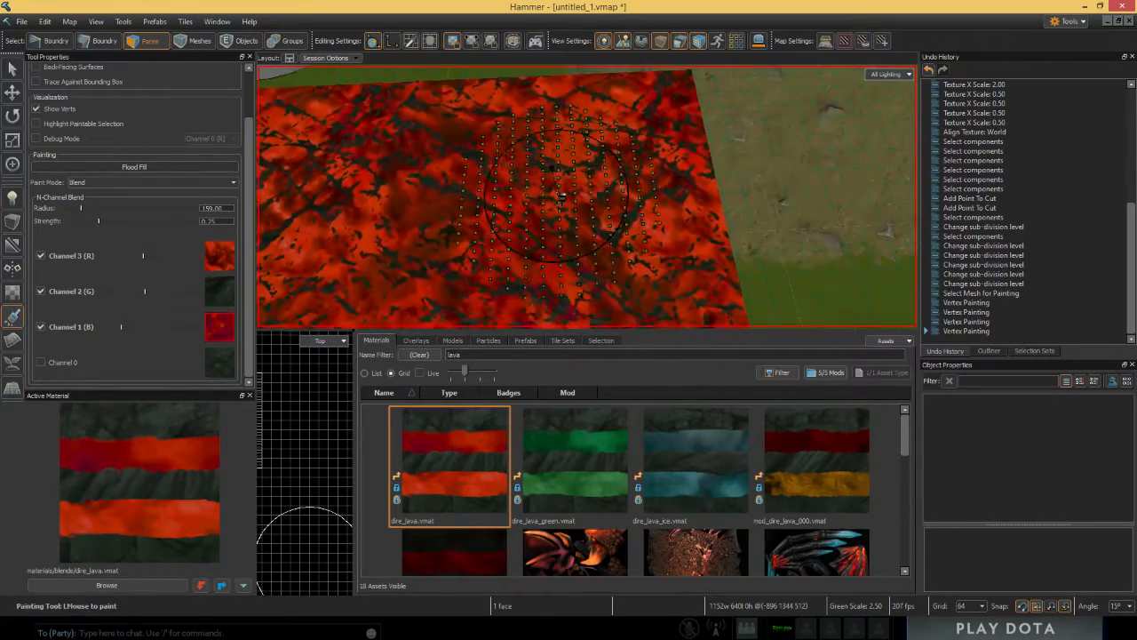
Step: Paint dark rock patches in the middle of the top face and blend lava back over part of them
{"action": "left_click_drag", "start_coordinate": [558, 190], "coordinate": [482, 223]}
{"action": "left_click", "coordinate": [526, 222]}
{"action": "key", "text": "d"}
{"action": "left_click", "coordinate": [393, 219]}
{"action": "left_click", "coordinate": [456, 213]}
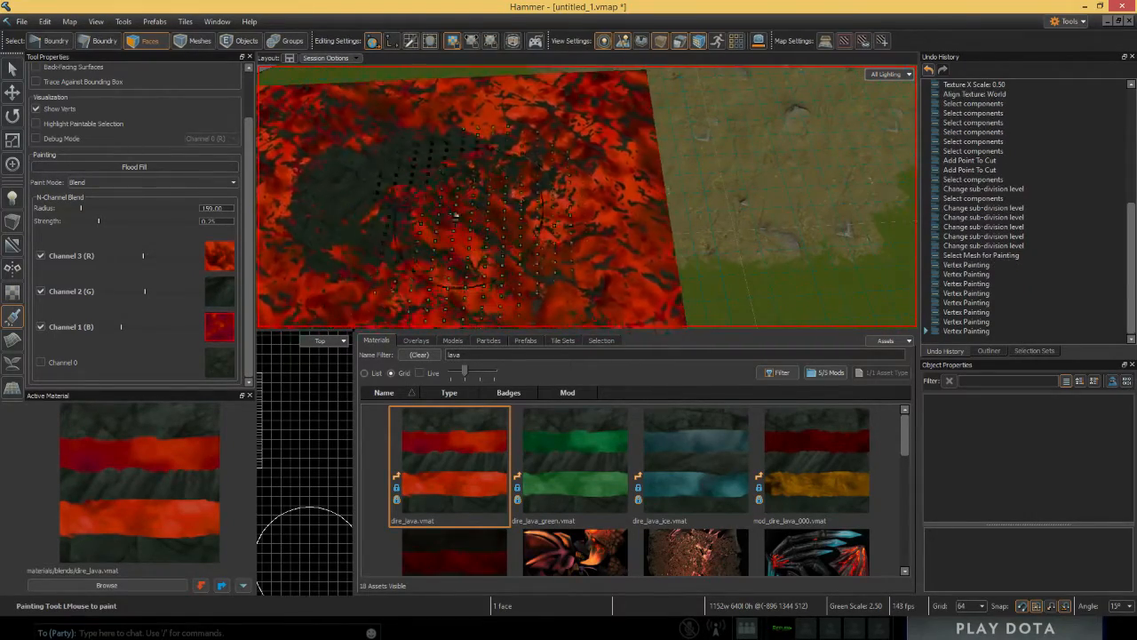
{"action": "left_click", "coordinate": [557, 232]}
Step: Disable Channel 2 and paint the lava channels over the remaining rock patches on the top face
{"action": "mouse_move", "coordinate": [557, 232]}
{"action": "right_mouse_down"}
{"action": "mouse_move", "coordinate": [568, 282]}
{"action": "mouse_move", "coordinate": [549, 184]}
{"action": "mouse_move", "coordinate": [480, 185]}
{"action": "right_mouse_up"}
{"action": "left_click", "coordinate": [568, 282]}
{"action": "left_click", "coordinate": [549, 185]}
{"action": "mouse_move", "coordinate": [586, 196]}
{"action": "right_mouse_down"}
{"action": "mouse_move", "coordinate": [551, 211]}
{"action": "mouse_move", "coordinate": [621, 227]}
{"action": "right_mouse_up"}
{"action": "left_click", "coordinate": [551, 210]}
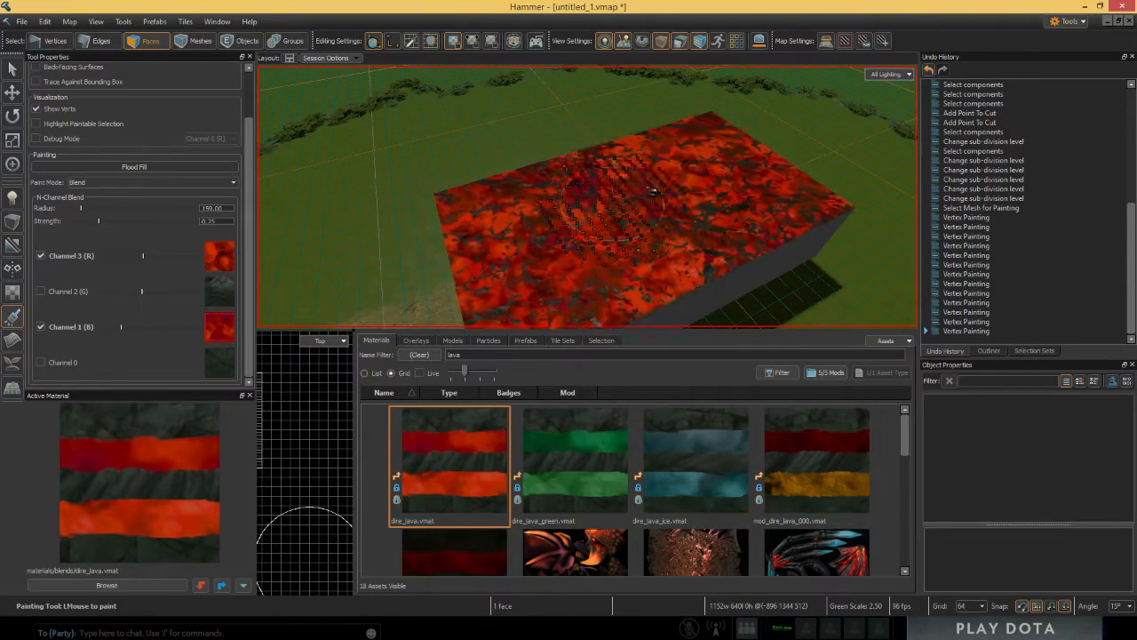
{"action": "left_click", "coordinate": [550, 289]}
{"action": "mouse_move", "coordinate": [551, 290]}
{"action": "right_mouse_down"}
{"action": "mouse_move", "coordinate": [668, 240]}
{"action": "mouse_move", "coordinate": [645, 181]}
{"action": "mouse_move", "coordinate": [333, 187]}
{"action": "right_mouse_up"}
{"action": "left_click", "coordinate": [679, 208]}
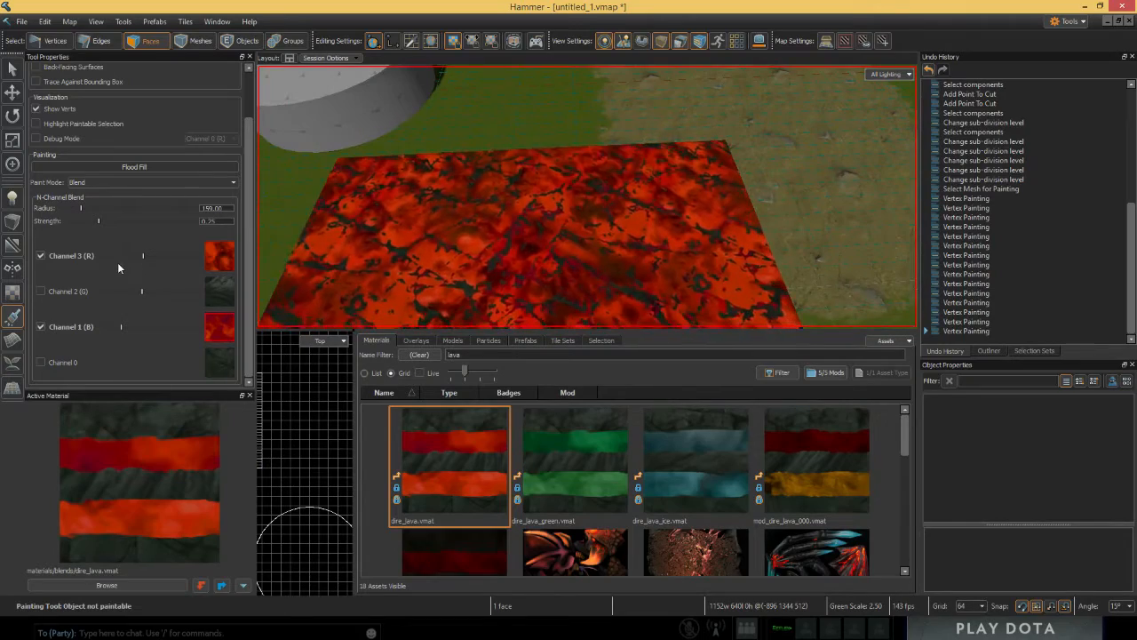
Step: Lower Channel 3's amount, repaint the top face with radius 312.75, undo the last stroke and set the strength to 0.53
{"action": "left_click", "coordinate": [118, 257]}
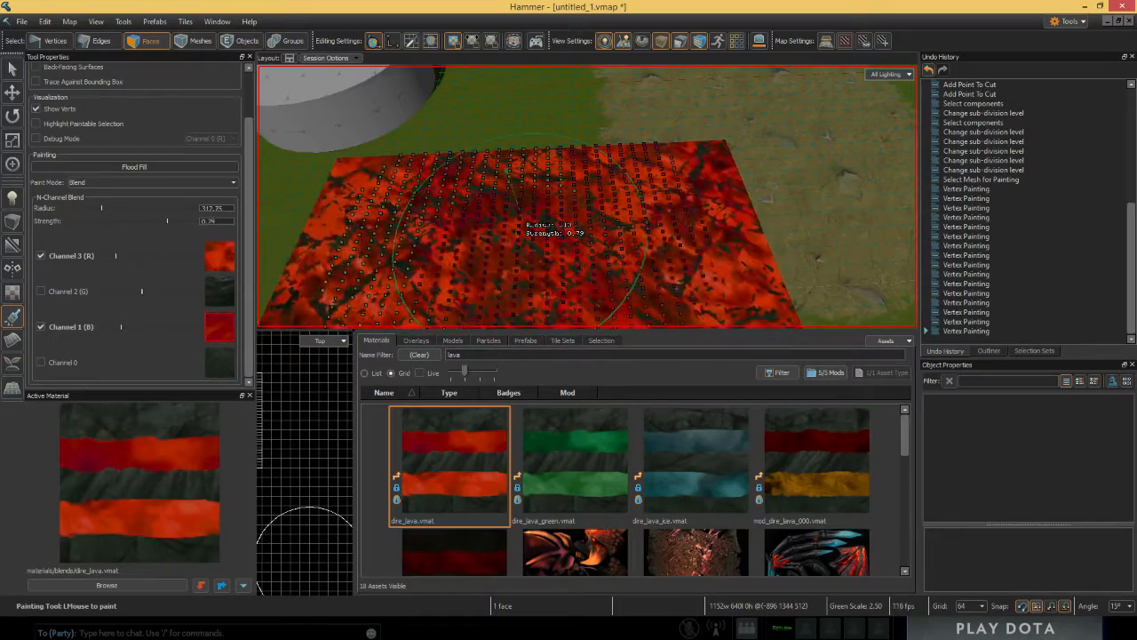
{"action": "right_click_drag", "start_coordinate": [477, 291], "coordinate": [546, 234]}
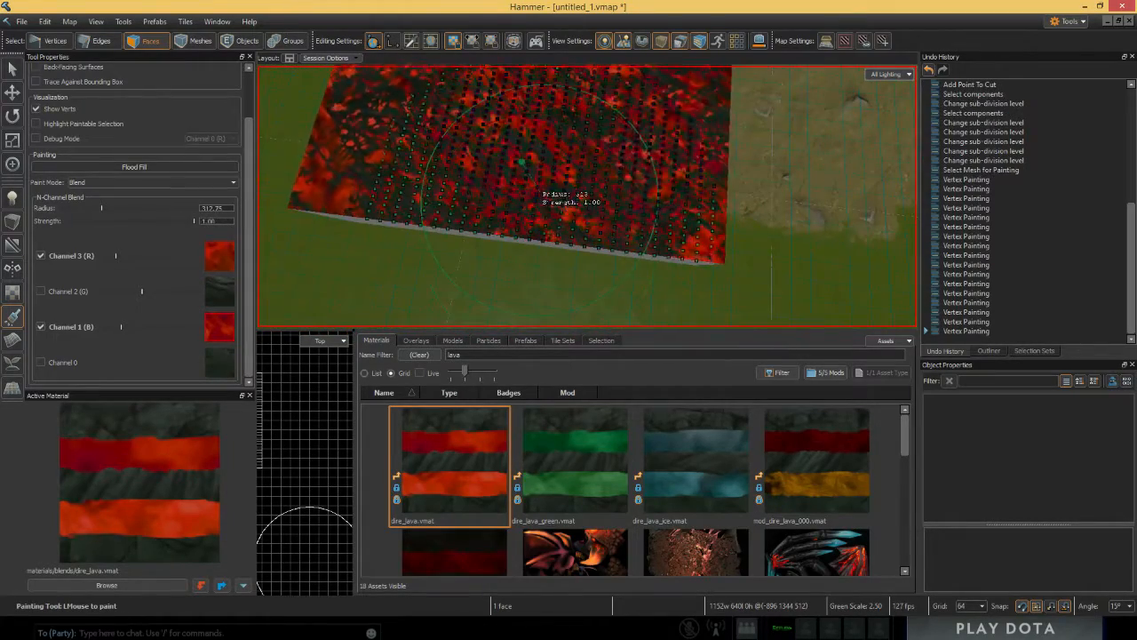
{"action": "mouse_move", "coordinate": [622, 230]}
{"action": "right_mouse_down"}
{"action": "mouse_move", "coordinate": [631, 243]}
{"action": "mouse_move", "coordinate": [606, 246]}
{"action": "mouse_move", "coordinate": [633, 250]}
{"action": "right_mouse_up"}
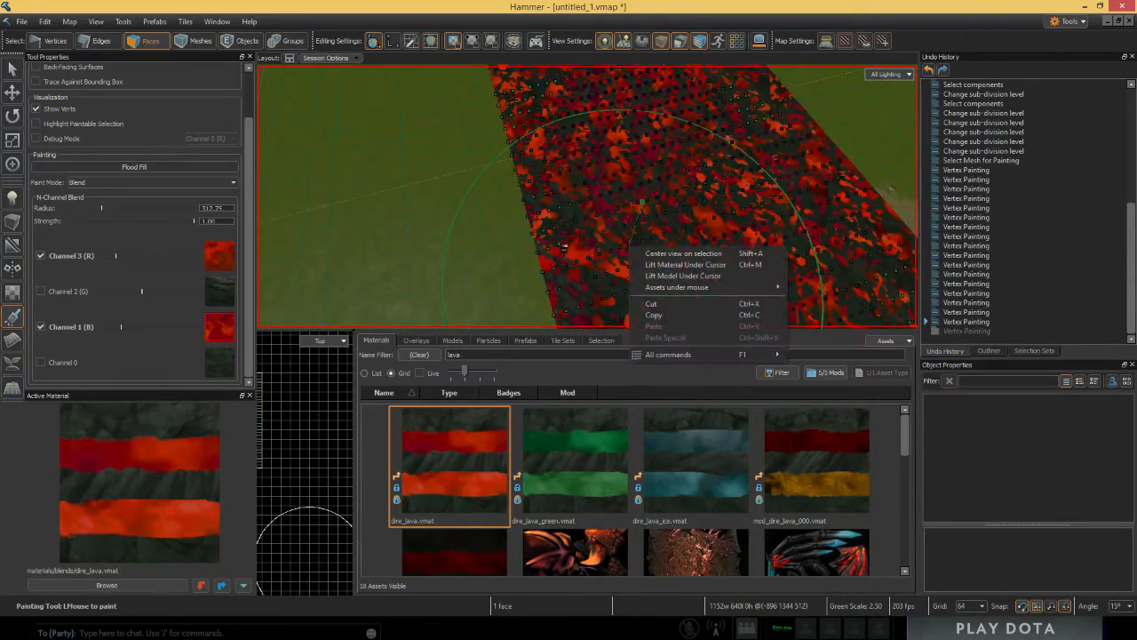
{"action": "right_click_drag", "start_coordinate": [562, 248], "coordinate": [600, 246]}
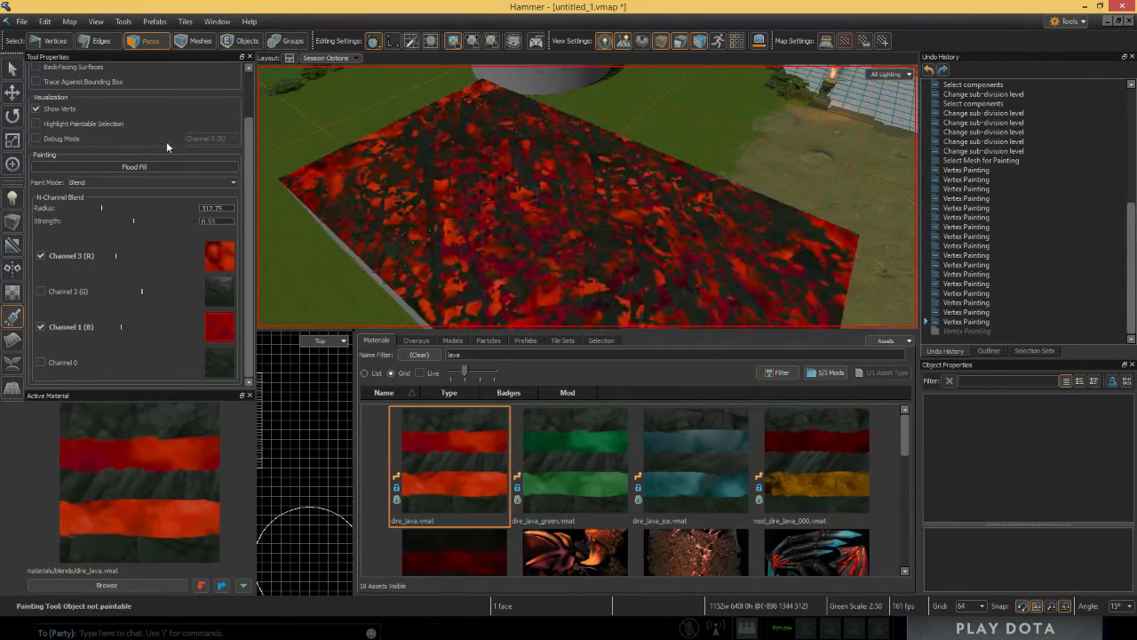
Step: Flood fill the selected block with the current channel blend at strength 0.53
{"action": "scroll", "coordinate": [149, 276], "scroll_direction": "up", "scroll_amount": 2}
{"action": "scroll", "coordinate": [147, 266], "scroll_direction": "down", "scroll_amount": 1}
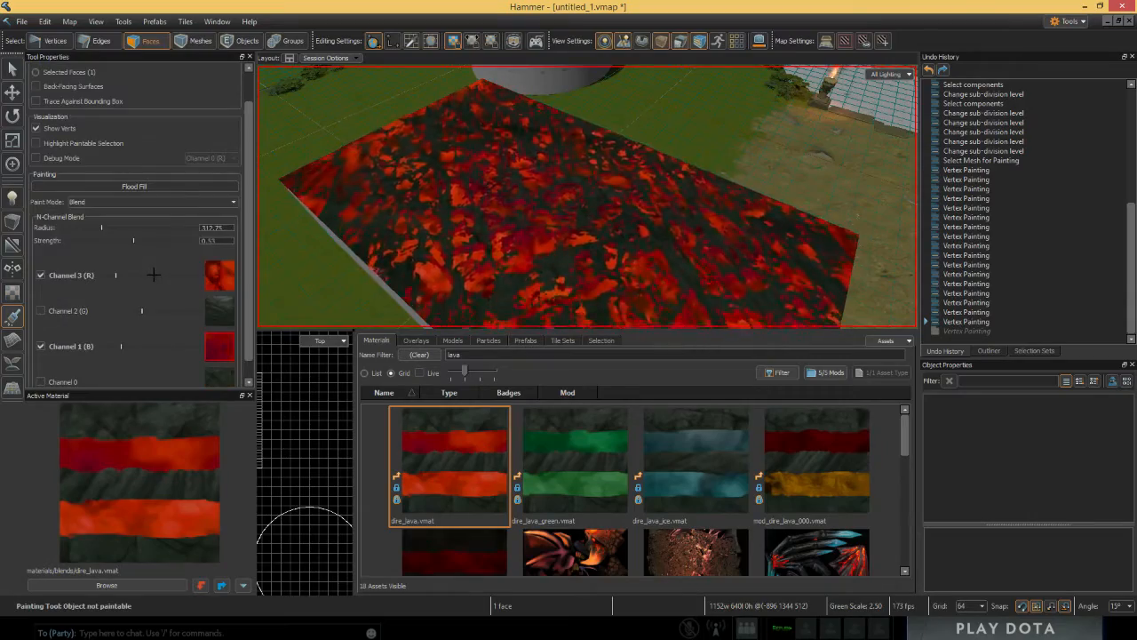
{"action": "right_click_drag", "start_coordinate": [448, 210], "coordinate": [524, 200]}
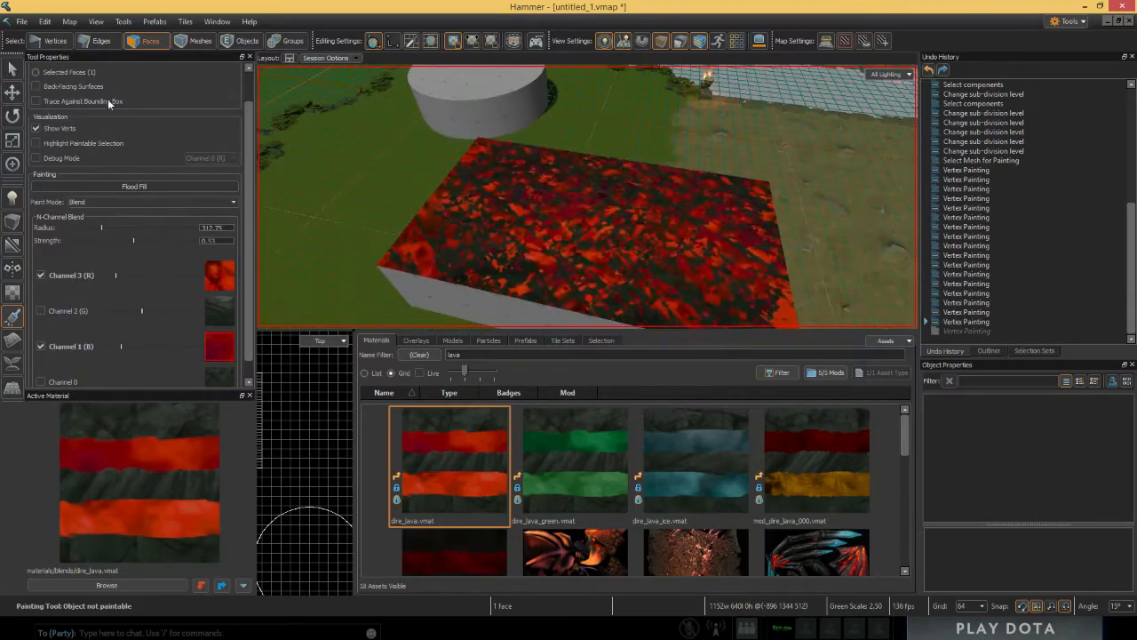
{"action": "mouse_move", "coordinate": [512, 248]}
{"action": "right_mouse_down"}
{"action": "mouse_move", "coordinate": [533, 253]}
{"action": "mouse_move", "coordinate": [506, 266]}
{"action": "mouse_move", "coordinate": [551, 240]}
{"action": "mouse_move", "coordinate": [497, 262]}
{"action": "mouse_move", "coordinate": [578, 204]}
{"action": "mouse_move", "coordinate": [524, 196]}
{"action": "right_mouse_up"}
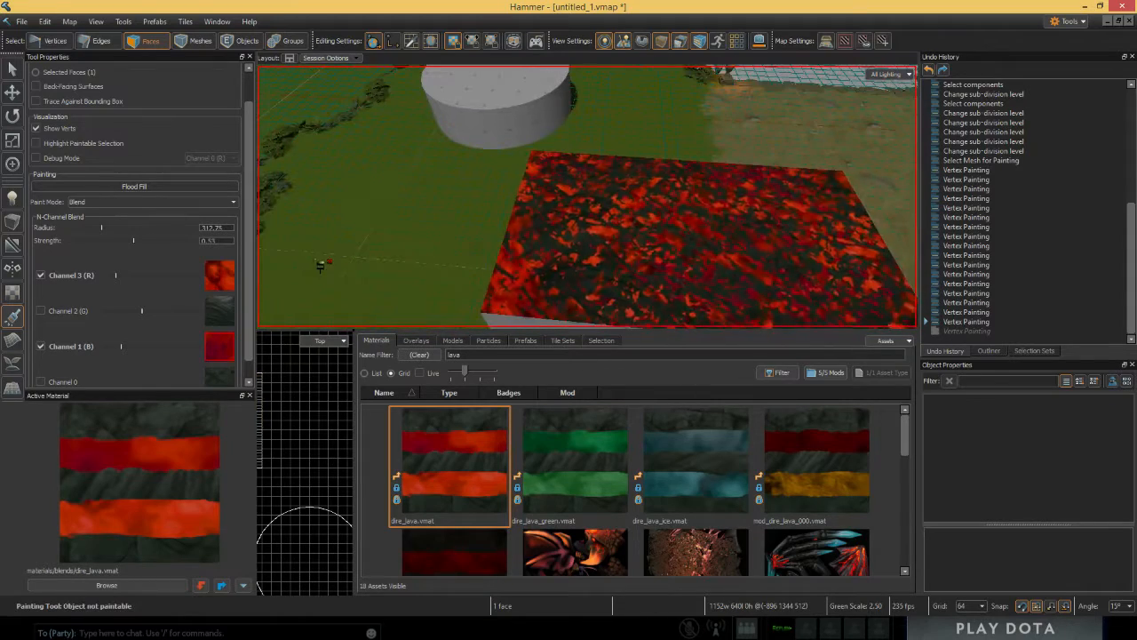
{"action": "scroll", "coordinate": [246, 266], "scroll_direction": "up", "scroll_amount": 2}
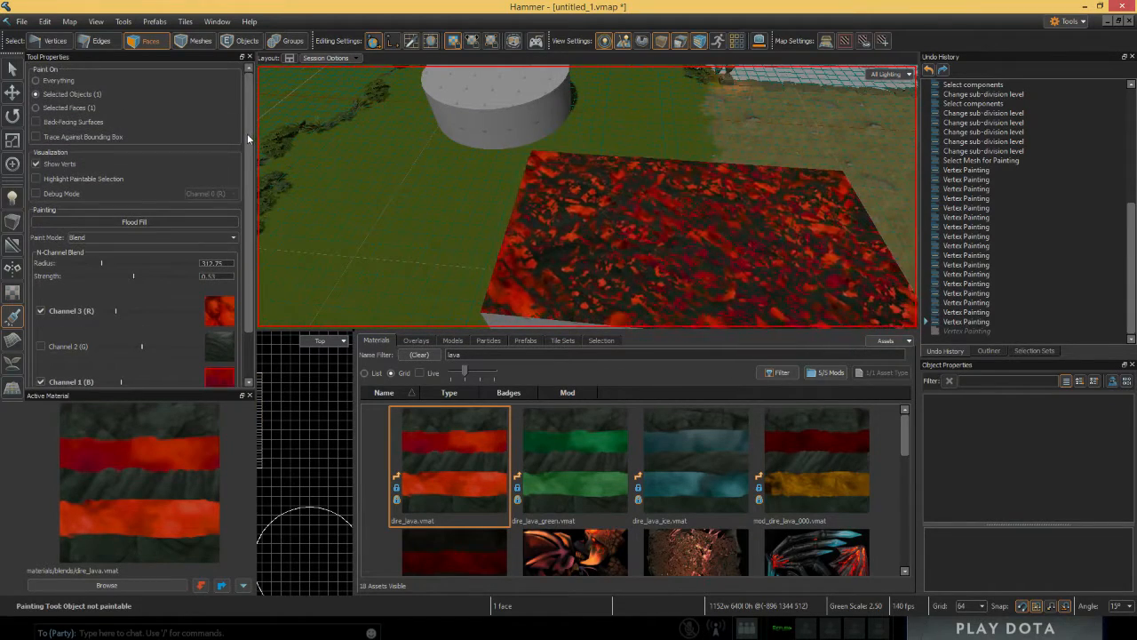
{"action": "left_click", "coordinate": [172, 220]}
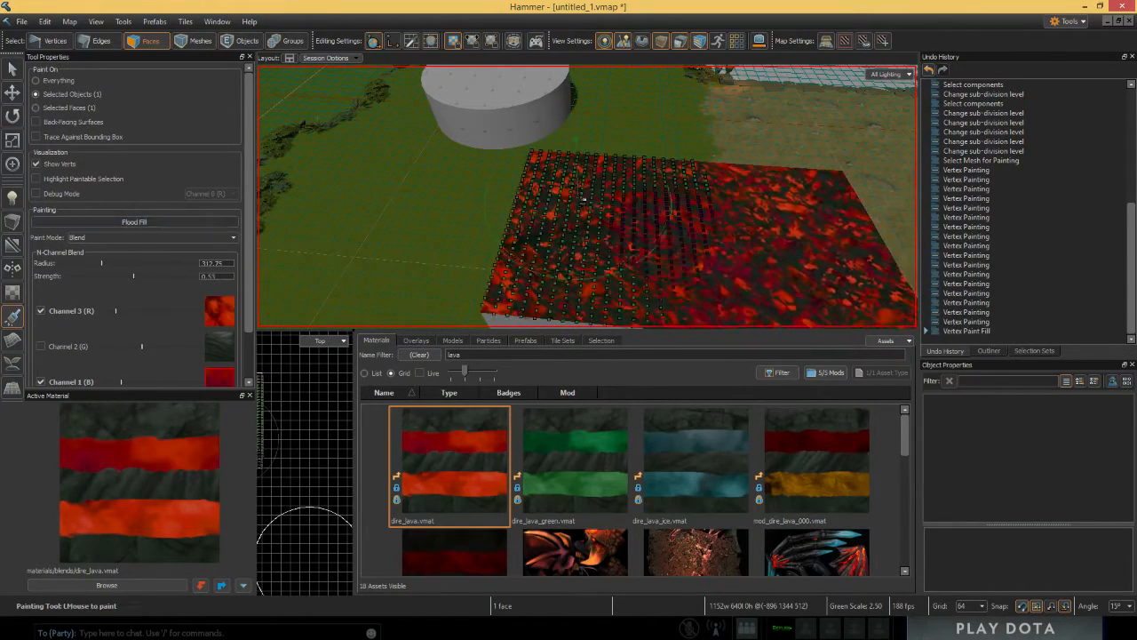
{"action": "right_click_drag", "start_coordinate": [716, 211], "coordinate": [649, 187]}
Step: Raise Channel 2 and set Channel 1 to its maximum, and paint small spots on the top face with brush radius 67.75
{"action": "scroll", "coordinate": [151, 304], "scroll_direction": "down", "scroll_amount": 3}
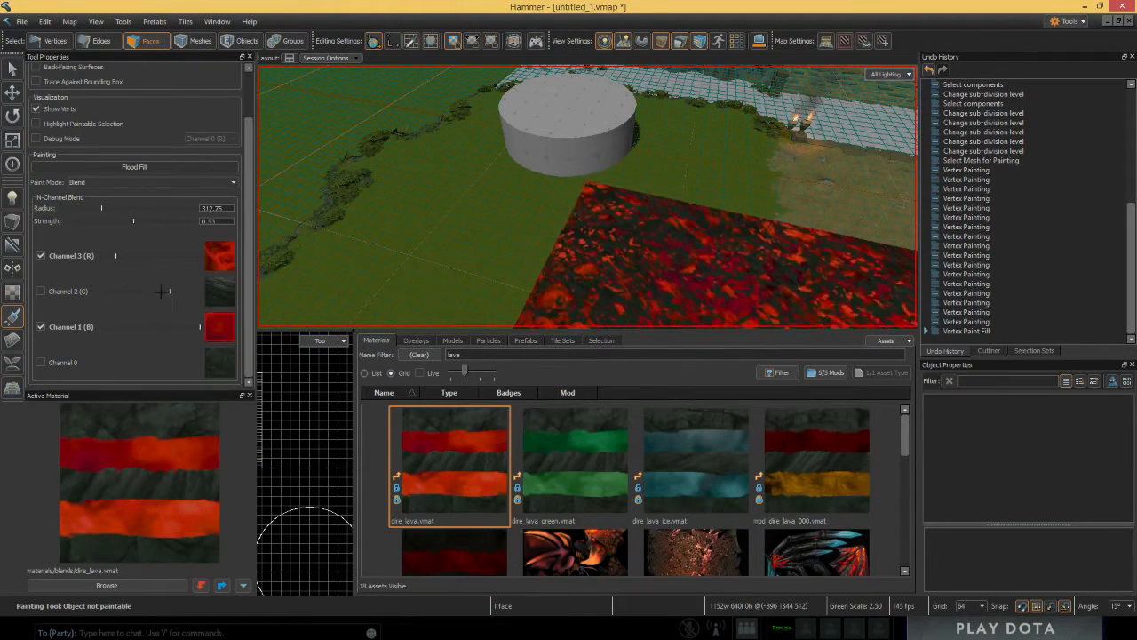
{"action": "right_click_drag", "start_coordinate": [680, 277], "coordinate": [673, 214]}
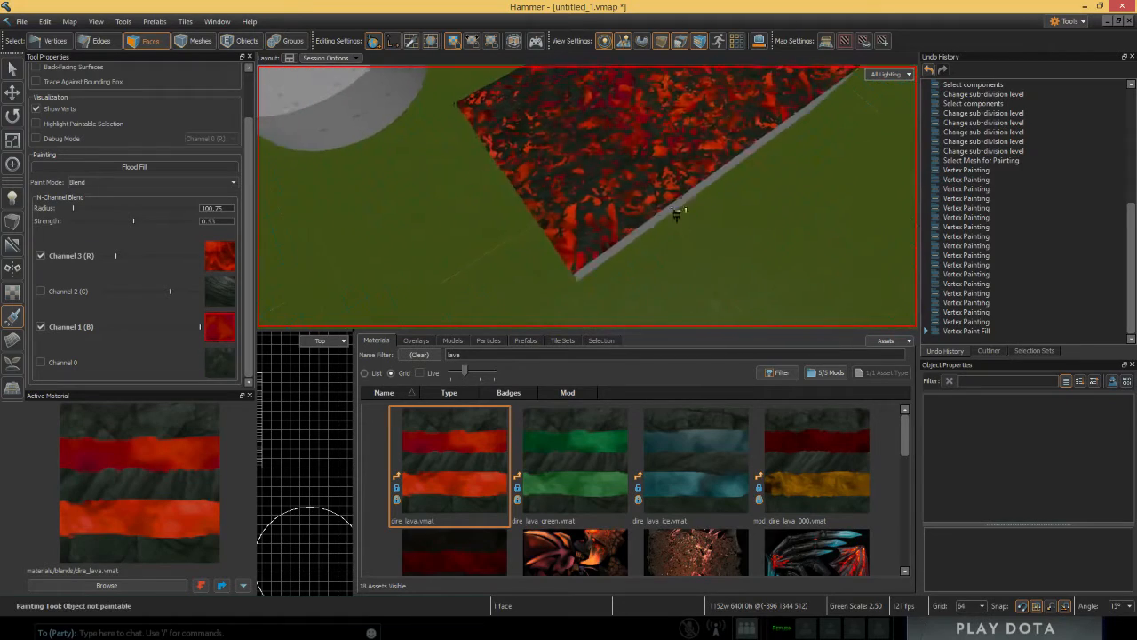
{"action": "middle_click_drag", "start_coordinate": [673, 214], "coordinate": [621, 222]}
{"action": "mouse_move", "coordinate": [621, 222]}
{"action": "right_mouse_down"}
{"action": "mouse_move", "coordinate": [559, 257]}
{"action": "mouse_move", "coordinate": [533, 213]}
{"action": "right_mouse_up"}
{"action": "left_click", "coordinate": [504, 185]}
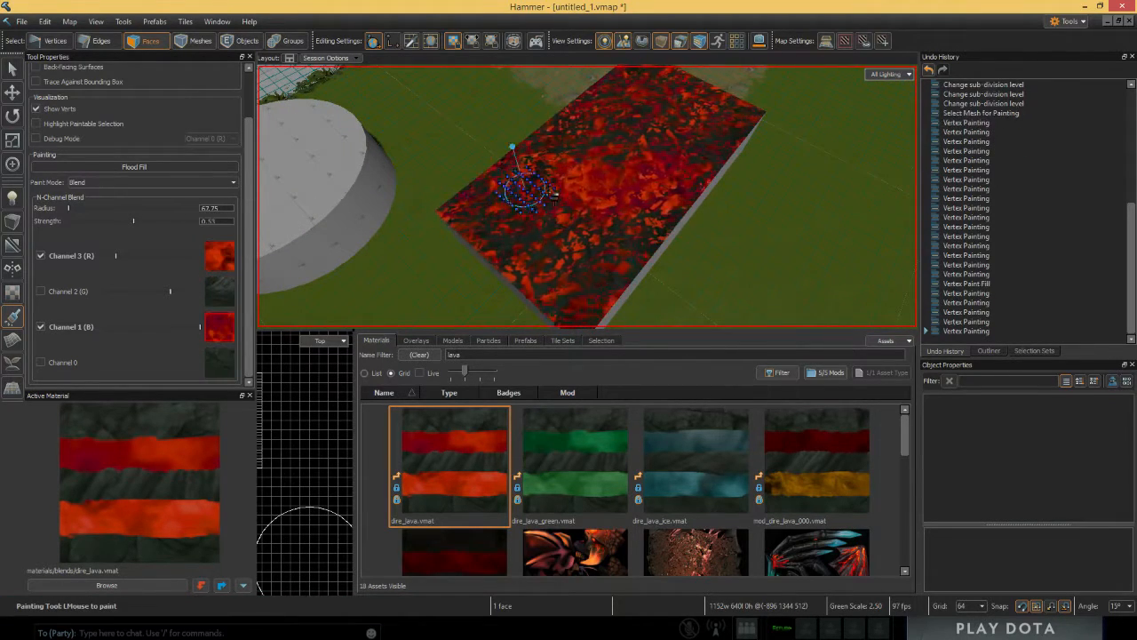
{"action": "left_click", "coordinate": [533, 191]}
{"action": "right_click_drag", "start_coordinate": [517, 270], "coordinate": [594, 234]}
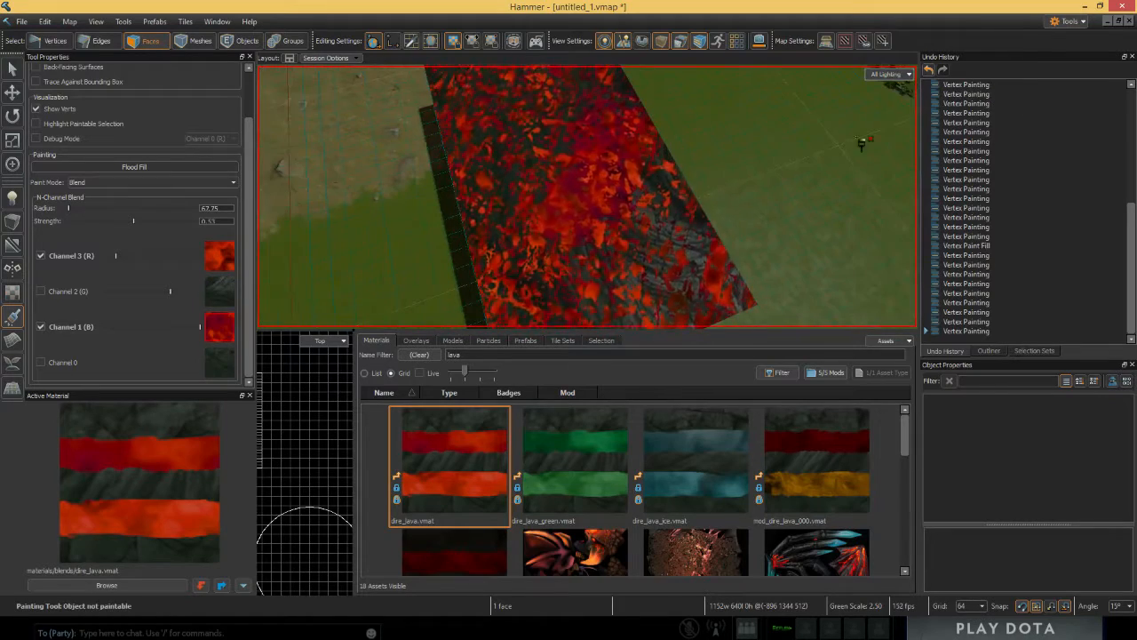
Step: Switch back to the Selection tool and select the block's long front side face
{"action": "right_click_drag", "start_coordinate": [861, 142], "coordinate": [737, 111]}
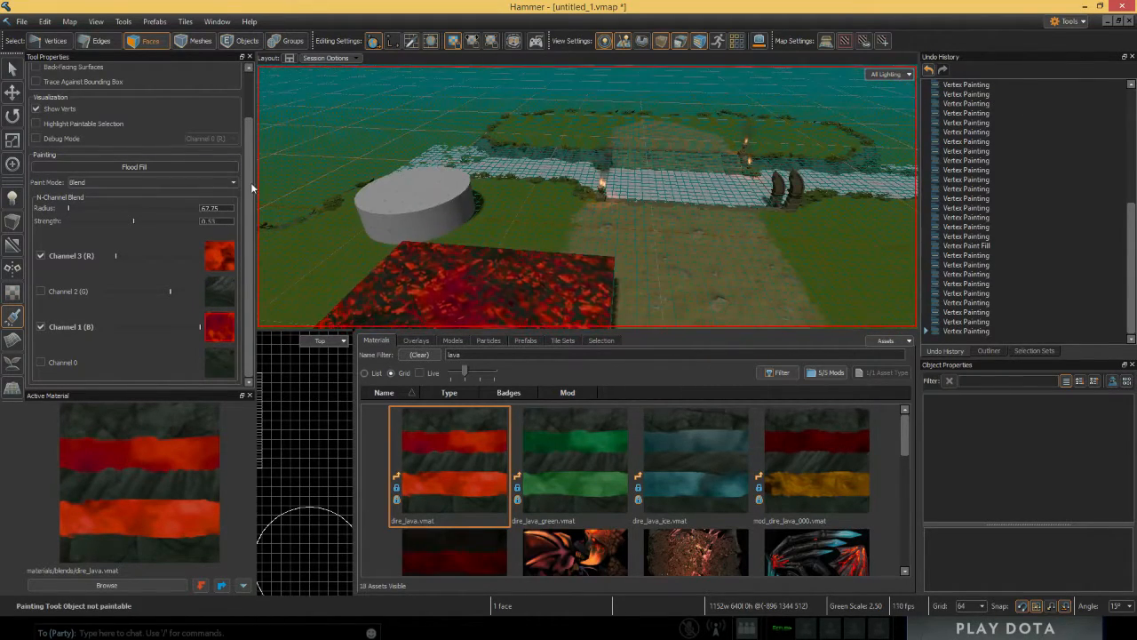
{"action": "left_click_drag", "start_coordinate": [250, 188], "coordinate": [255, 60]}
{"action": "mouse_move", "coordinate": [524, 115]}
{"action": "right_mouse_down"}
{"action": "mouse_move", "coordinate": [480, 151]}
{"action": "mouse_move", "coordinate": [490, 175]}
{"action": "mouse_move", "coordinate": [453, 151]}
{"action": "mouse_move", "coordinate": [507, 204]}
{"action": "mouse_move", "coordinate": [622, 214]}
{"action": "right_mouse_up"}
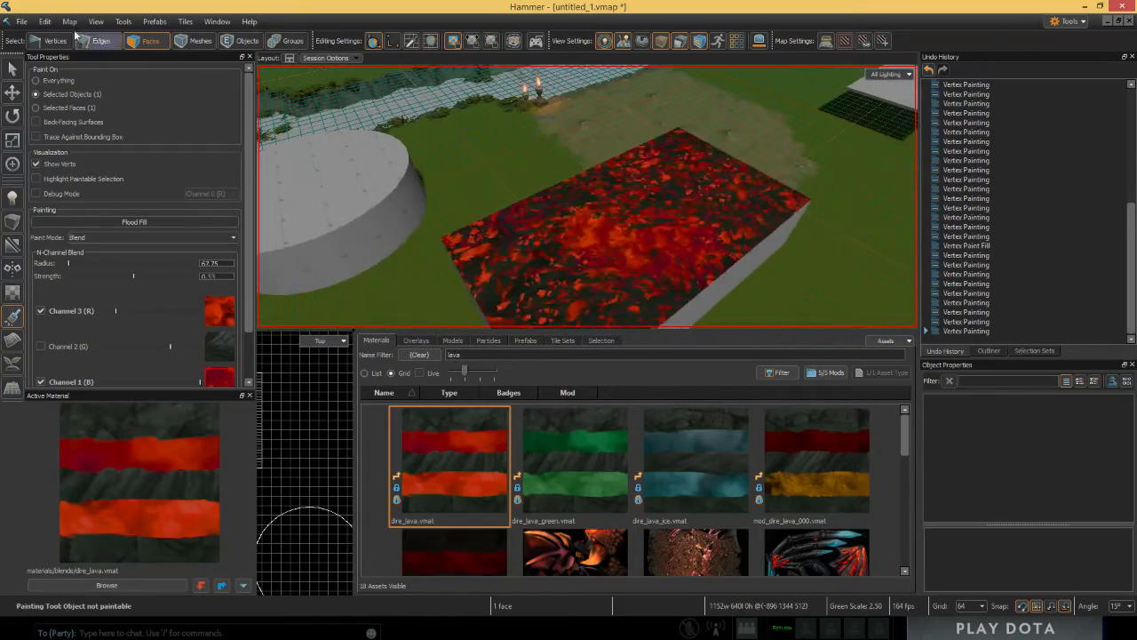
{"action": "left_click", "coordinate": [9, 71]}
{"action": "mouse_move", "coordinate": [408, 125]}
{"action": "right_mouse_down"}
{"action": "mouse_move", "coordinate": [550, 164]}
{"action": "mouse_move", "coordinate": [471, 203]}
{"action": "mouse_move", "coordinate": [554, 290]}
{"action": "right_mouse_up"}
{"action": "left_click", "coordinate": [444, 142]}
{"action": "scroll", "coordinate": [446, 161], "scroll_direction": "down", "scroll_amount": 2}
{"action": "left_click", "coordinate": [585, 256]}
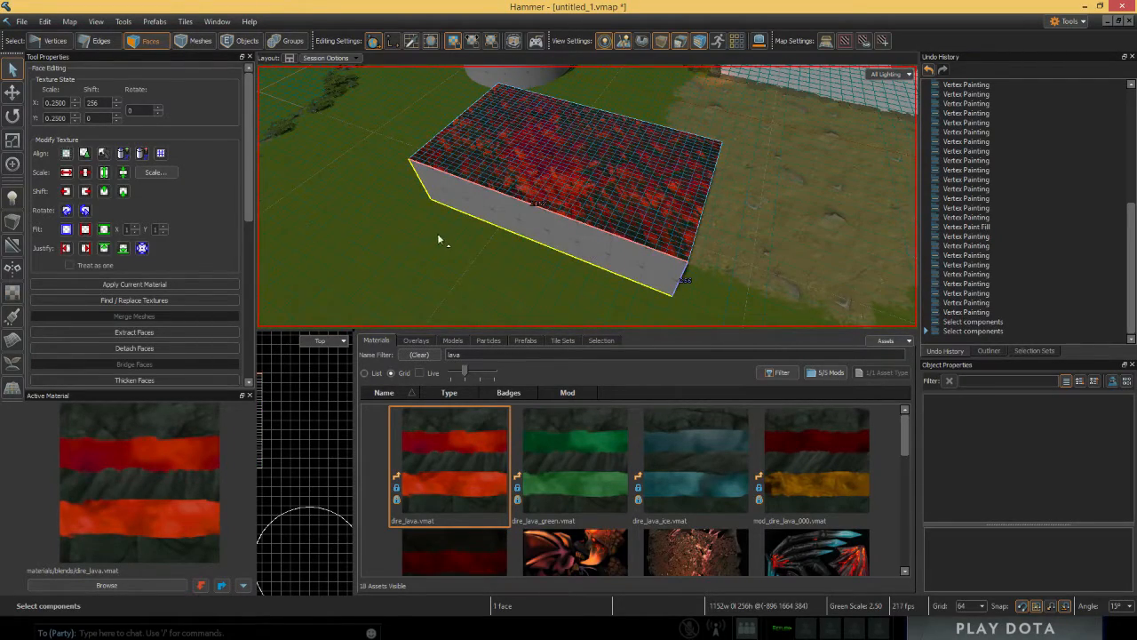
Step: Detach the selected side face and move it 448 units outward from the block
{"action": "scroll", "coordinate": [479, 245], "scroll_direction": "down", "scroll_amount": 1}
{"action": "scroll", "coordinate": [533, 260], "scroll_direction": "up", "scroll_amount": 1}
{"action": "right_click_drag", "start_coordinate": [334, 297], "coordinate": [267, 296]}
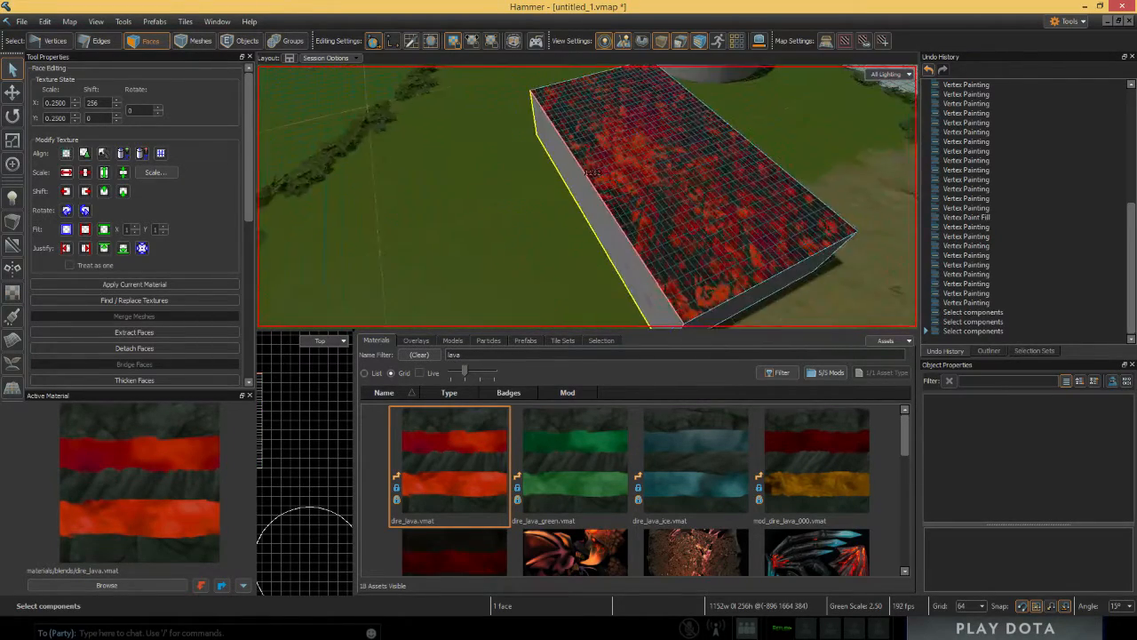
{"action": "left_click", "coordinate": [212, 355]}
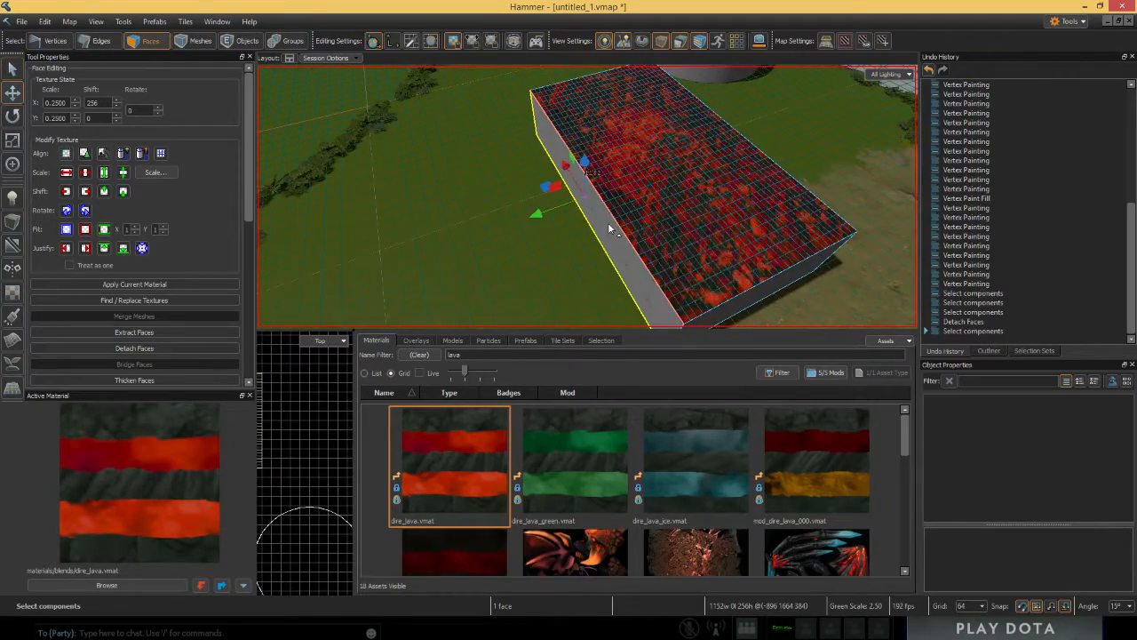
{"action": "left_click_drag", "start_coordinate": [538, 215], "coordinate": [445, 244]}
{"action": "mouse_move", "coordinate": [589, 180]}
{"action": "right_mouse_down"}
{"action": "mouse_move", "coordinate": [533, 179]}
{"action": "mouse_move", "coordinate": [589, 180]}
{"action": "right_mouse_up"}
{"action": "key", "text": "s"}
{"action": "key", "text": "d"}
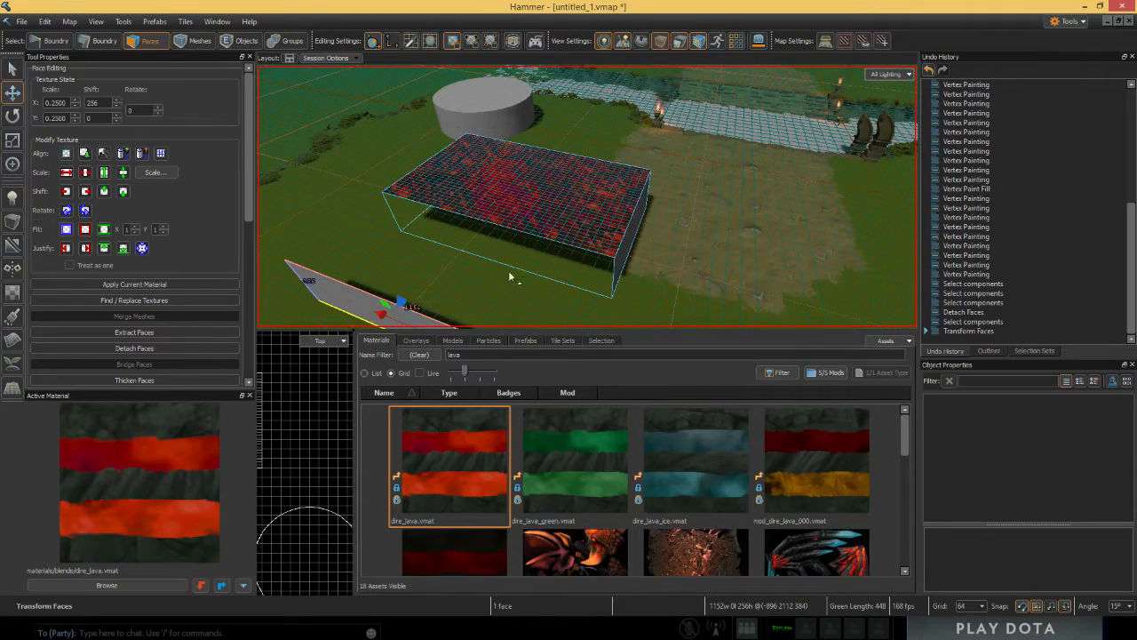
Step: Undo the side face's move, move it outward once more, and undo both that move and the detachment
{"action": "key", "text": "ctrl+z"}
{"action": "key", "text": "ctrl+z"}
{"action": "right_click_drag", "start_coordinate": [618, 207], "coordinate": [545, 312]}
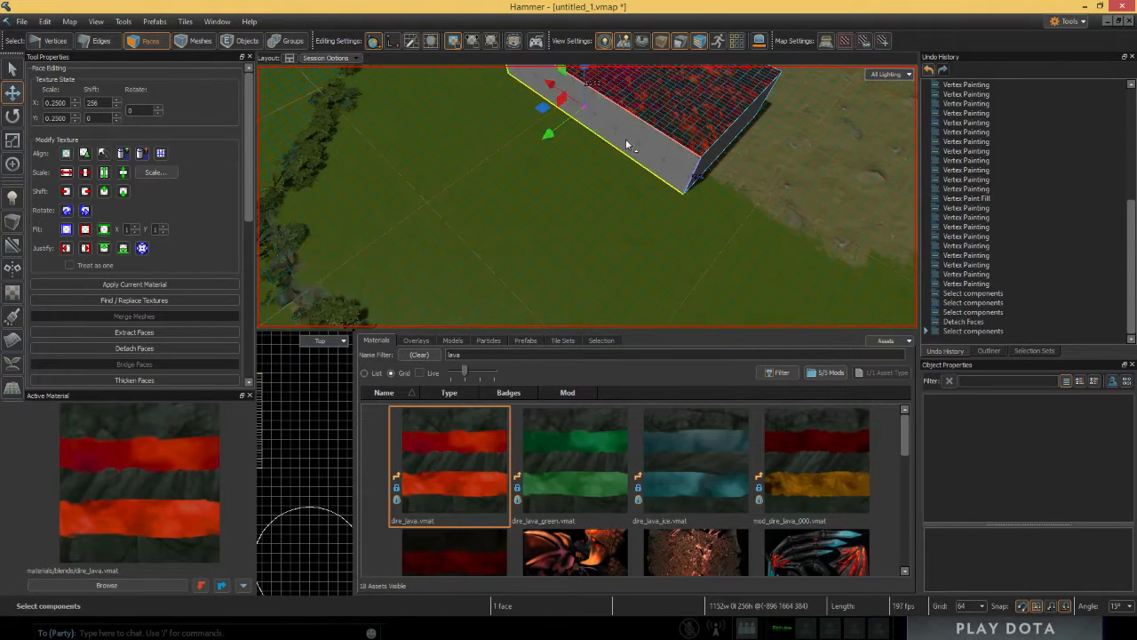
{"action": "left_click_drag", "start_coordinate": [560, 133], "coordinate": [432, 203]}
{"action": "key", "text": "ctrl+z"}
{"action": "key", "text": "ctrl+z"}
{"action": "key", "text": "ctrl+z"}
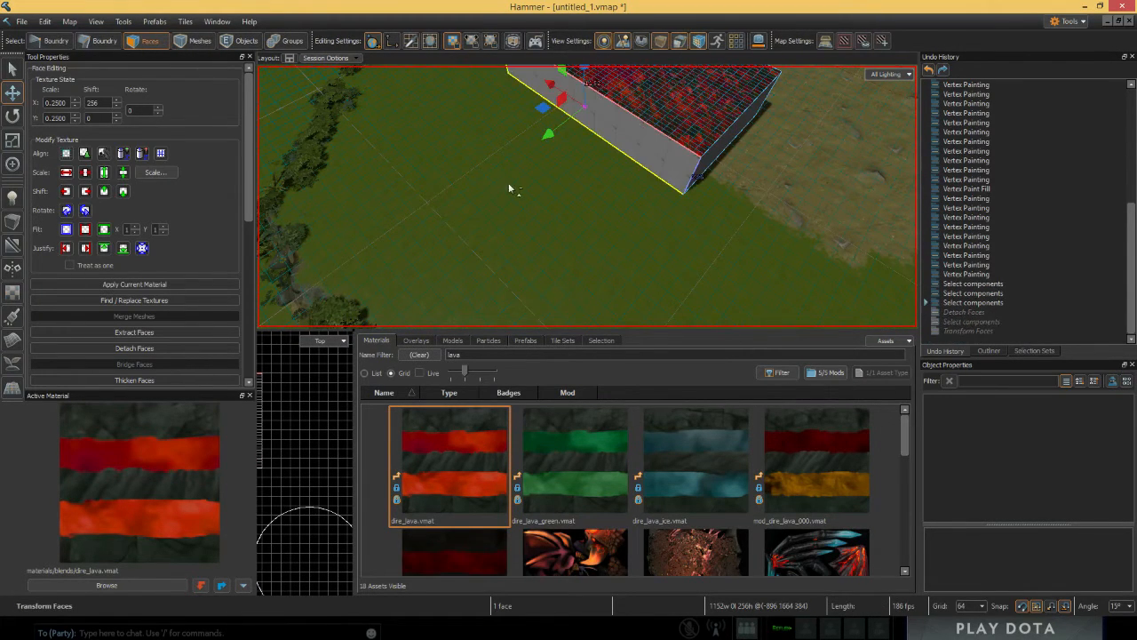
Step: Move the block's long side face 576 units outward and pull the adjacent end face outward too
{"action": "left_click_drag", "start_coordinate": [546, 127], "coordinate": [422, 238]}
{"action": "right_click_drag", "start_coordinate": [422, 238], "coordinate": [771, 203]}
{"action": "left_click", "coordinate": [589, 203]}
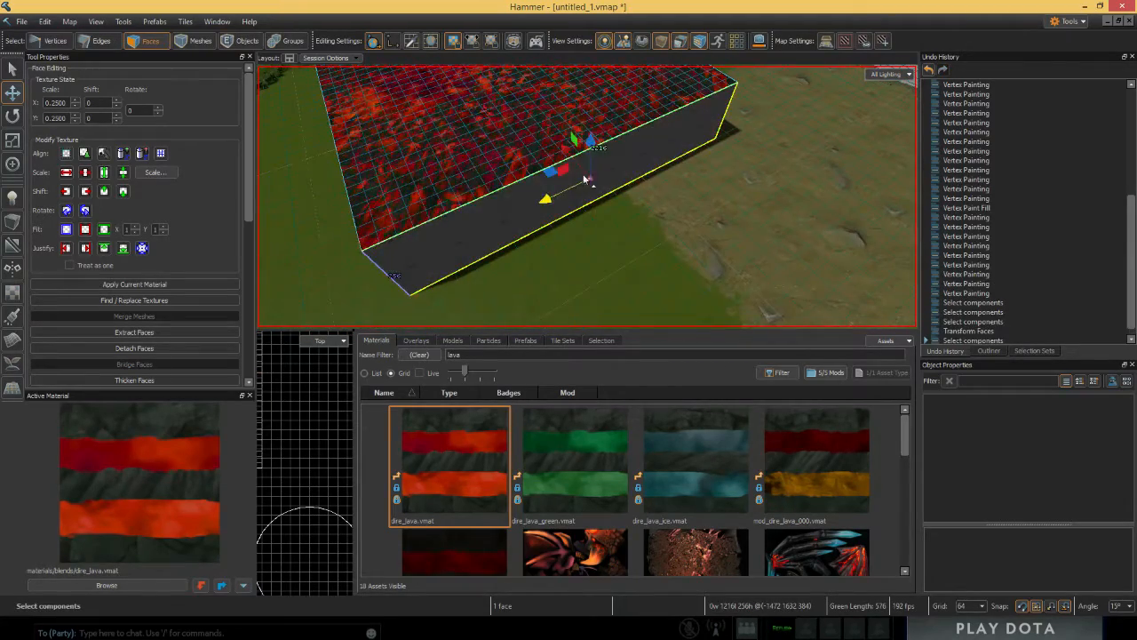
{"action": "left_click_drag", "start_coordinate": [583, 180], "coordinate": [630, 162]}
Step: Shift the block's two opposite end faces vertically to slope the lava top, ending with a 64-unit move, and clear the selection
{"action": "left_click_drag", "start_coordinate": [630, 162], "coordinate": [604, 191], "text": "alt"}
{"action": "scroll", "coordinate": [690, 221], "scroll_direction": "down", "scroll_amount": 3}
{"action": "left_click", "coordinate": [604, 191]}
{"action": "left_click_drag", "start_coordinate": [611, 136], "coordinate": [611, 208]}
{"action": "key", "text": "Escape"}
{"action": "mouse_move", "coordinate": [706, 228]}
{"action": "left_mouse_down", "text": "alt"}
{"action": "mouse_move", "coordinate": [675, 217]}
{"action": "mouse_move", "coordinate": [702, 151]}
{"action": "mouse_move", "coordinate": [666, 222]}
{"action": "mouse_move", "coordinate": [714, 231]}
{"action": "left_mouse_up", "text": "alt"}
{"action": "left_click", "coordinate": [668, 228]}
{"action": "left_click_drag", "start_coordinate": [610, 171], "coordinate": [600, 202]}
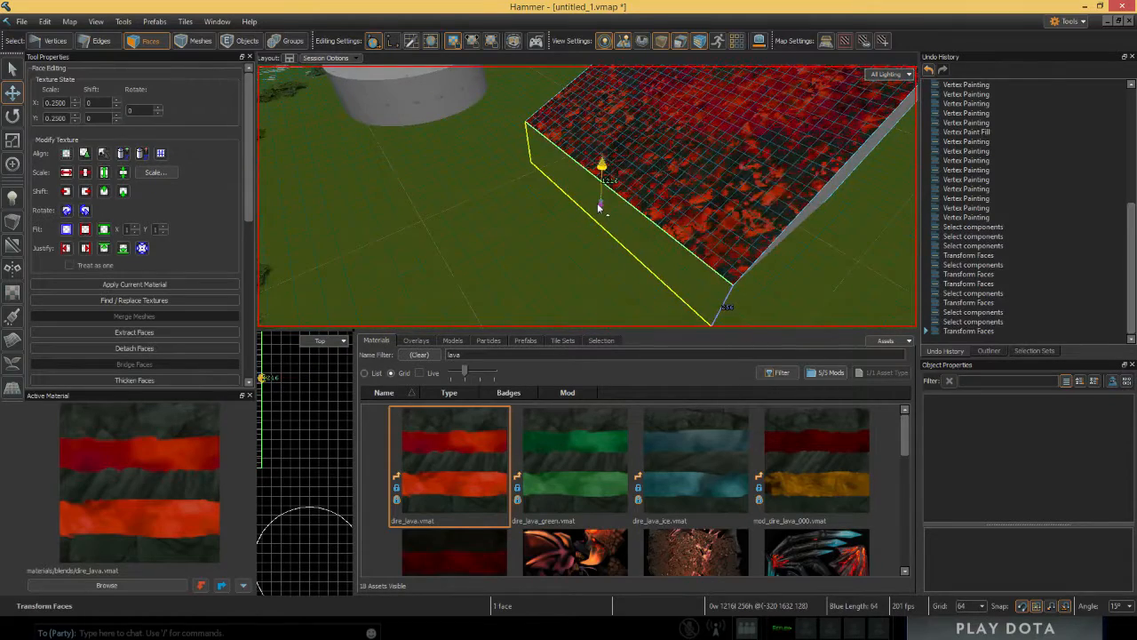
{"action": "left_click", "coordinate": [852, 284]}
{"action": "key", "text": "d"}
{"action": "left_click_drag", "start_coordinate": [852, 284], "coordinate": [856, 261], "text": "alt"}
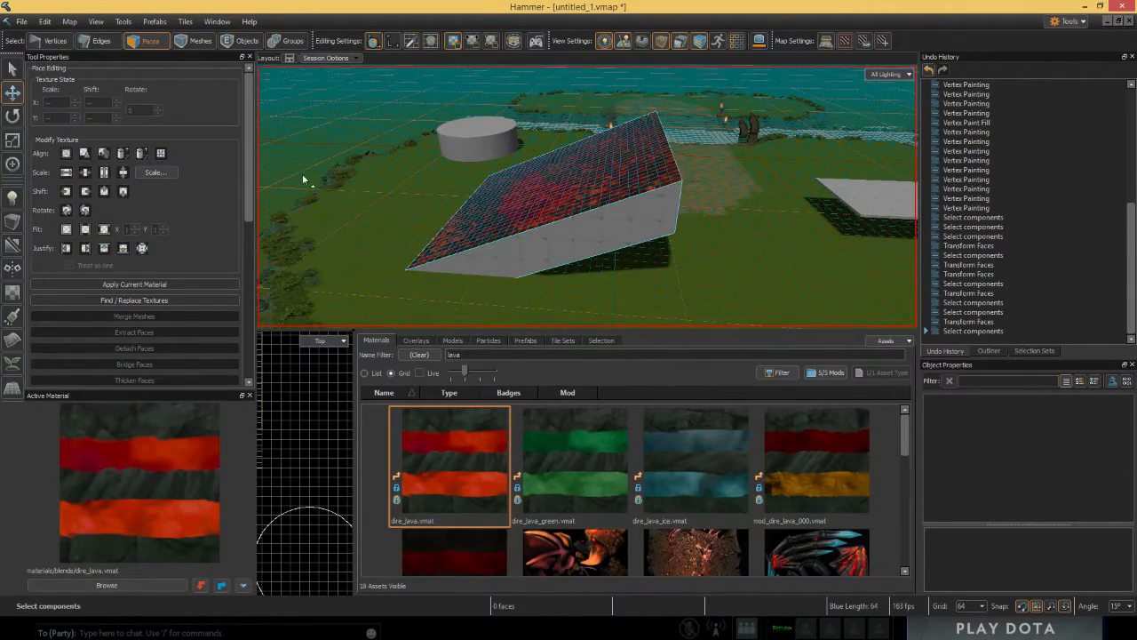
Step: In edge selection mode, move the raised end's bottom edge 576 units outward and the adjacent long side's bottom edge 320 units outward
{"action": "left_click", "coordinate": [100, 40]}
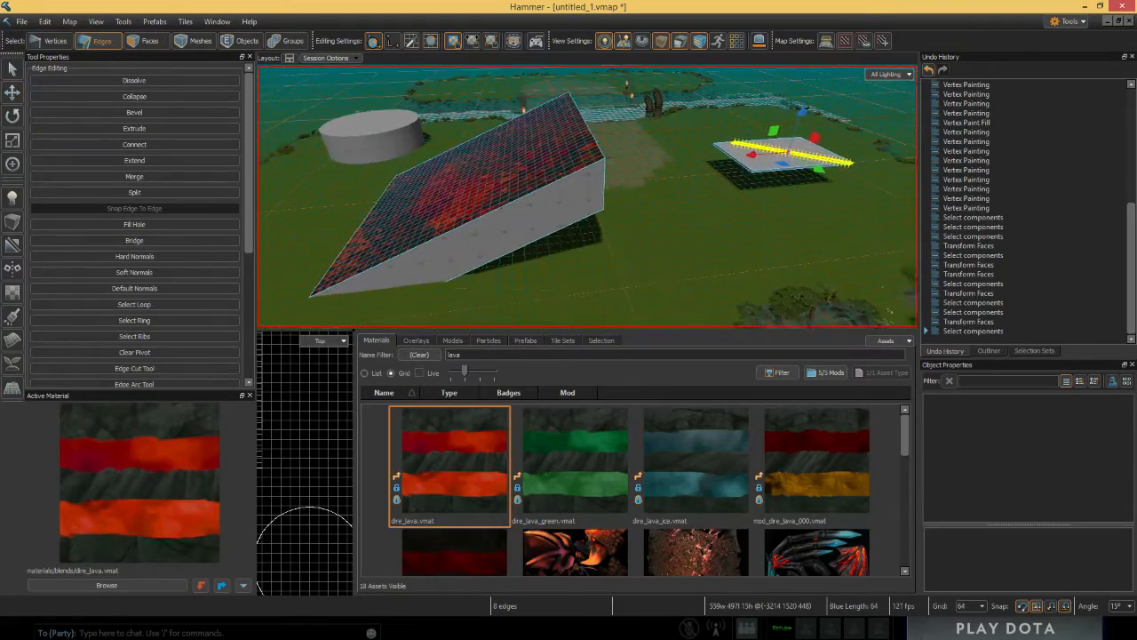
{"action": "left_click_drag", "start_coordinate": [461, 163], "coordinate": [526, 222], "text": "alt"}
{"action": "left_click", "coordinate": [594, 223]}
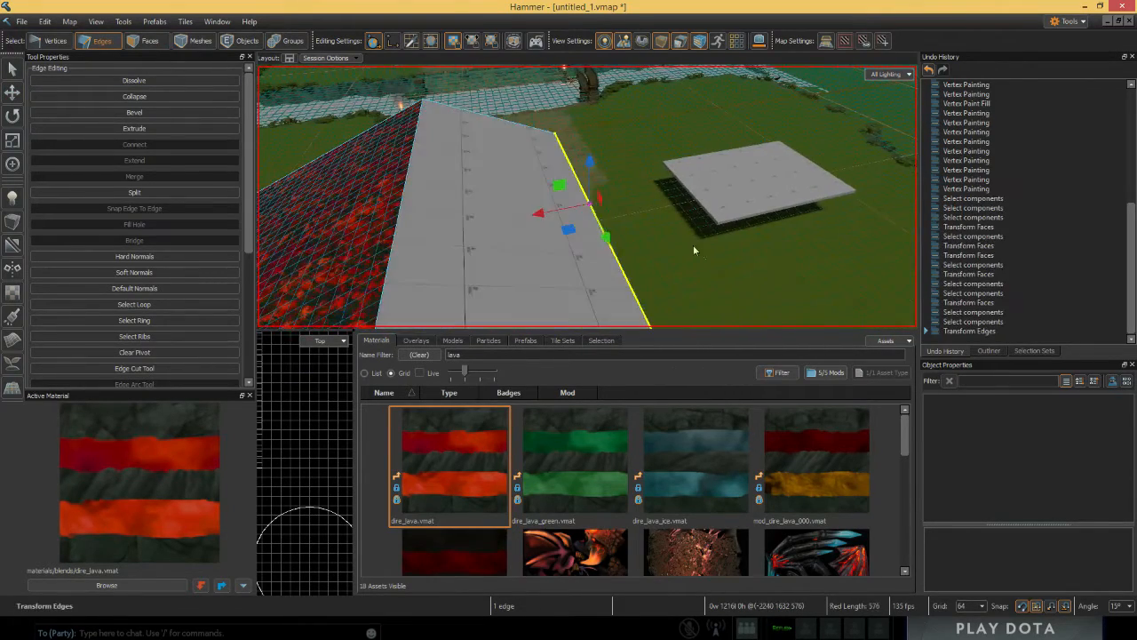
{"action": "left_click_drag", "start_coordinate": [692, 249], "coordinate": [562, 264], "text": "alt"}
{"action": "left_click", "coordinate": [601, 239]}
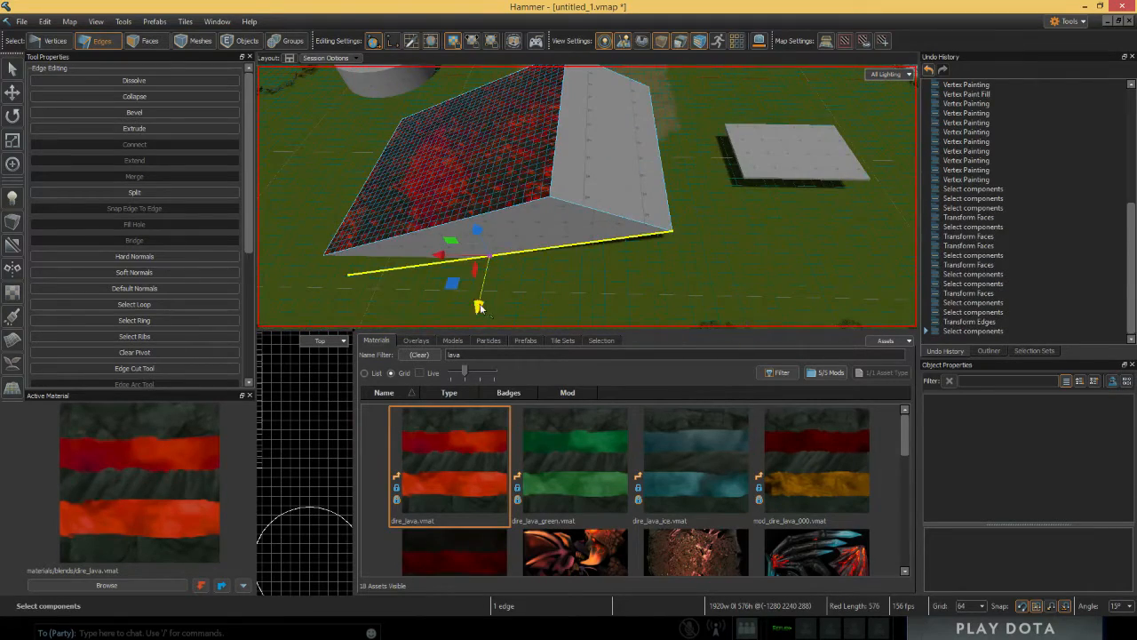
{"action": "left_click_drag", "start_coordinate": [478, 305], "coordinate": [465, 365]}
Step: Lower the edge between the lava top and the gray sloped face to Z 512, and clear the selection
{"action": "left_click_drag", "start_coordinate": [626, 226], "coordinate": [538, 175], "text": "alt"}
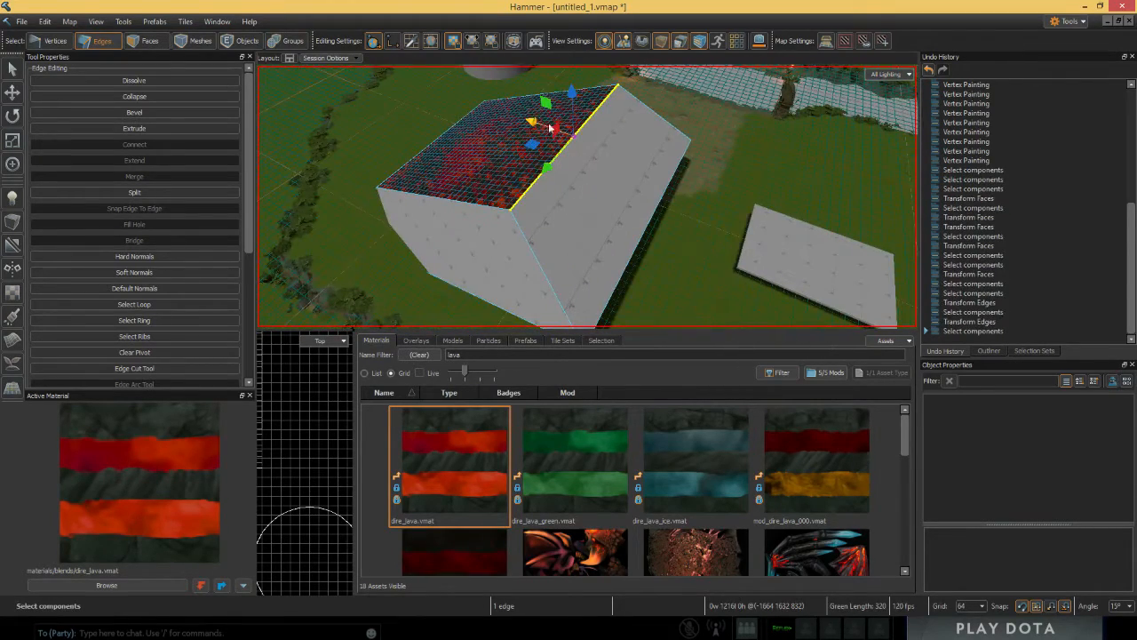
{"action": "left_click_drag", "start_coordinate": [582, 100], "coordinate": [577, 181]}
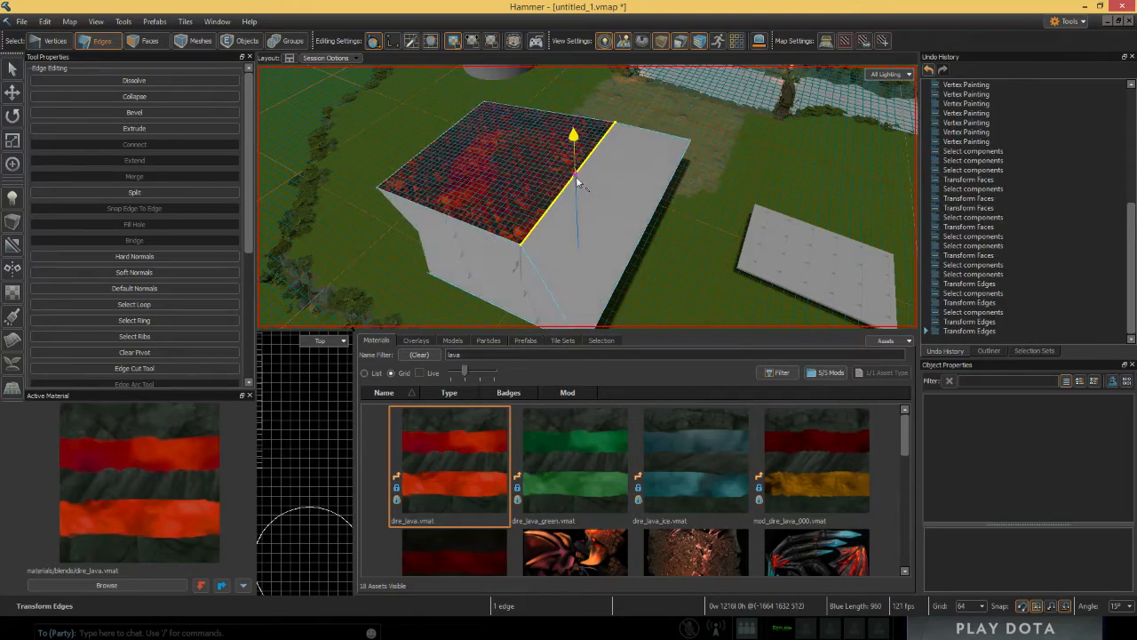
{"action": "right_click_drag", "start_coordinate": [664, 245], "coordinate": [847, 229], "text": "alt"}
{"action": "left_click", "coordinate": [492, 227]}
{"action": "left_click_drag", "start_coordinate": [848, 229], "coordinate": [533, 234], "text": "alt"}
{"action": "scroll", "coordinate": [187, 315], "scroll_direction": "down", "scroll_amount": 2}
{"action": "key", "text": "d"}
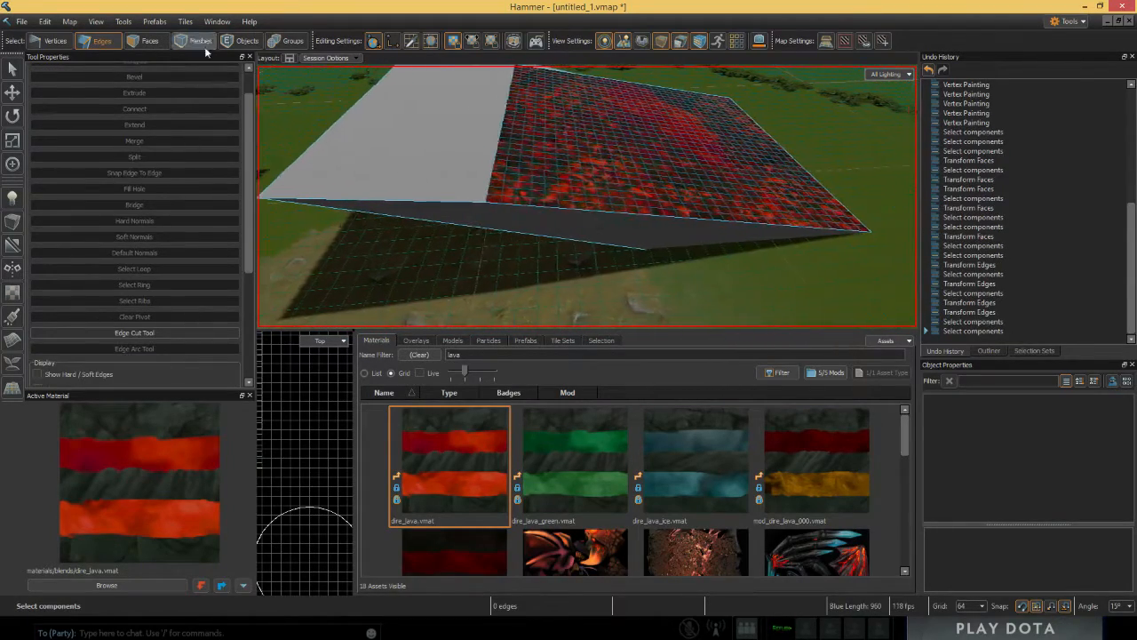
Step: In face selection mode, delete the gray face next to the lava top
{"action": "left_click", "coordinate": [149, 40]}
{"action": "left_click", "coordinate": [488, 163]}
{"action": "key", "text": "Delete"}
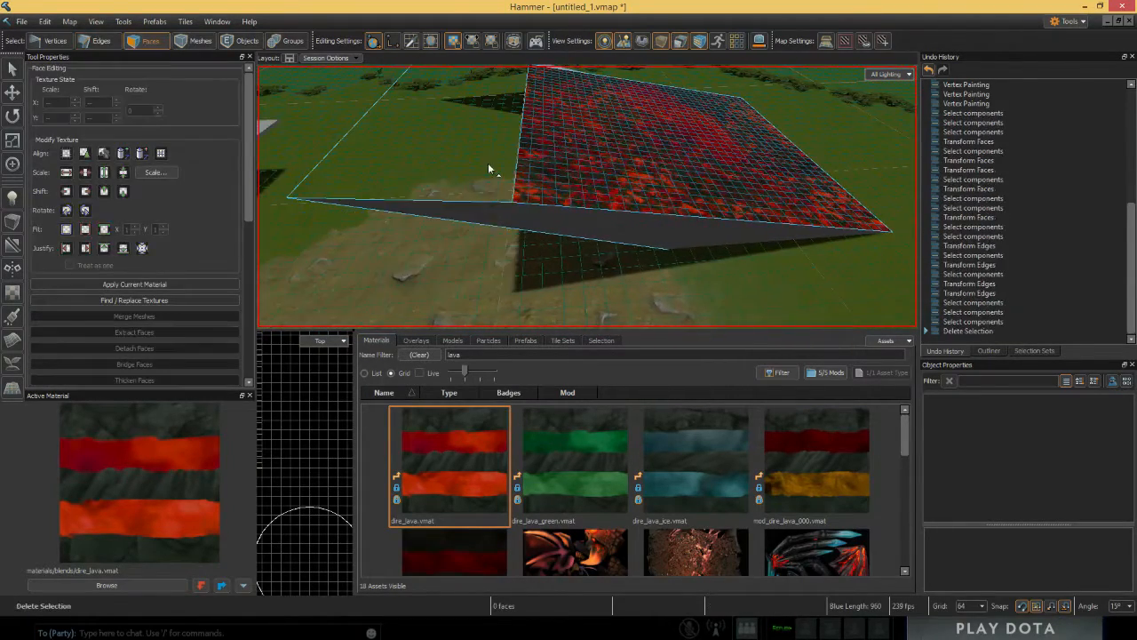
Step: Select the open edge loop around the missing face in edge mode and fill the hole
{"action": "left_click", "coordinate": [113, 44]}
{"action": "key", "text": "a"}
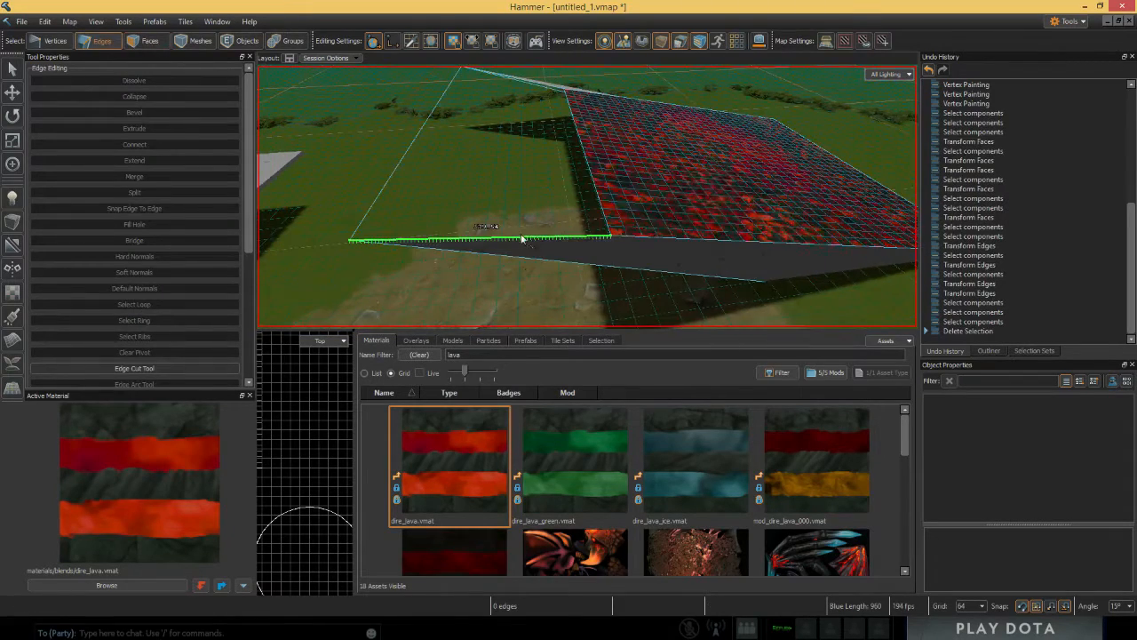
{"action": "left_click", "coordinate": [525, 237]}
{"action": "double_click", "coordinate": [525, 234]}
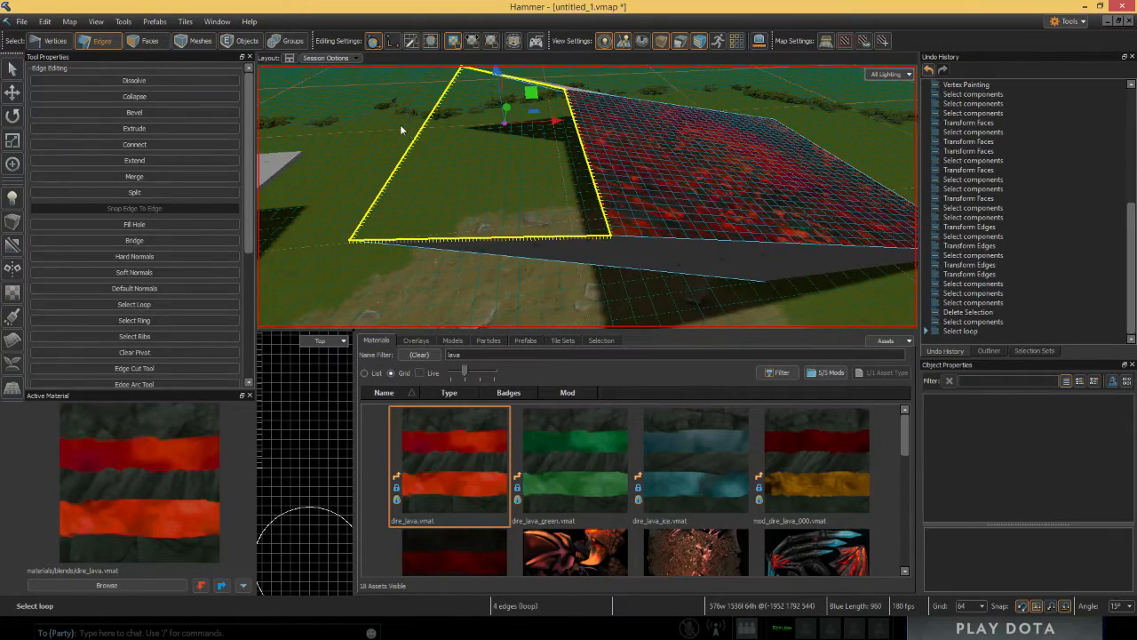
{"action": "left_click", "coordinate": [170, 224]}
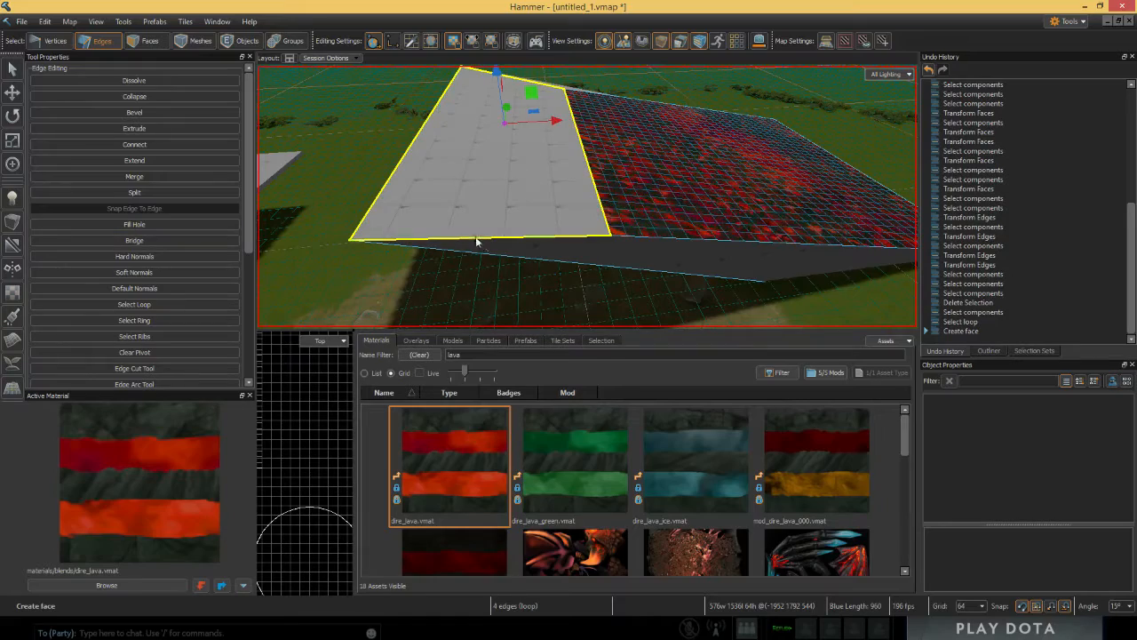
Step: Undo the hole fill and try to bridge the selected edge loop instead
{"action": "key", "text": "ctrl+z"}
{"action": "left_click", "coordinate": [175, 241]}
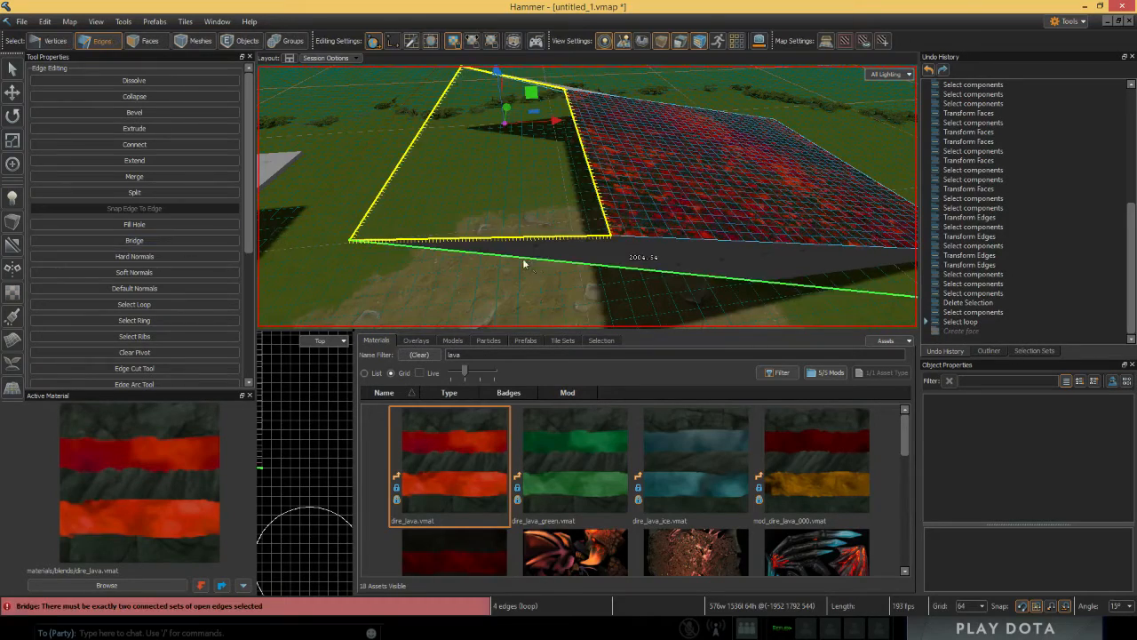
{"action": "mouse_move", "coordinate": [362, 302]}
{"action": "right_mouse_down"}
{"action": "mouse_move", "coordinate": [497, 301]}
{"action": "mouse_move", "coordinate": [373, 300]}
{"action": "right_mouse_up"}
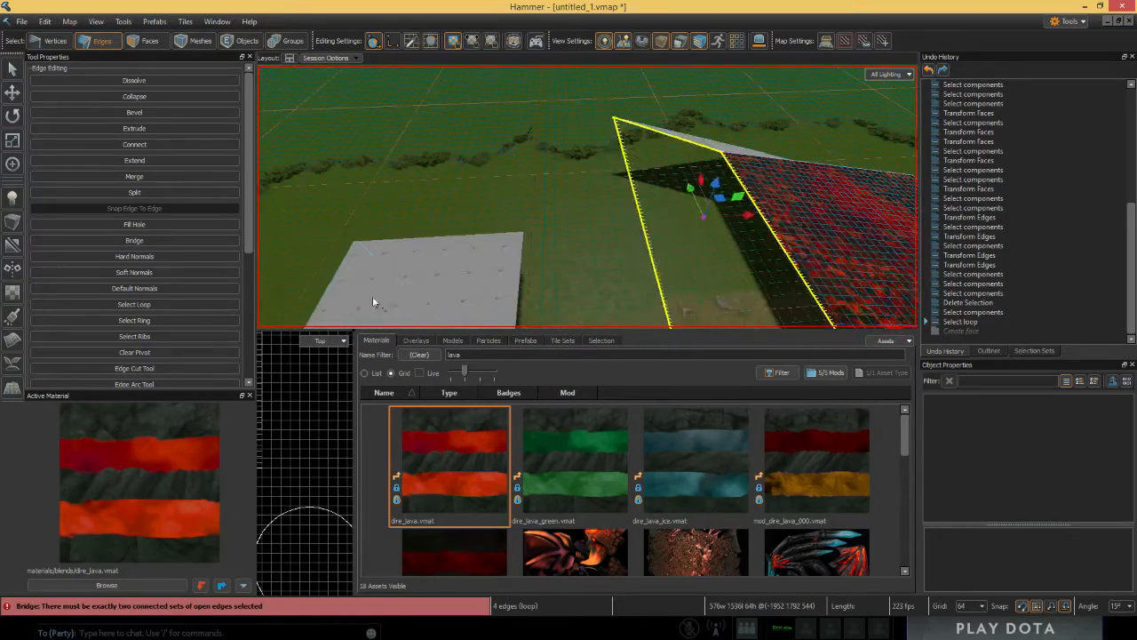
Step: Undo the edge loop selection and the deletion of the gray face
{"action": "key", "text": "ctrl+z"}
{"action": "key", "text": "ctrl+z"}
{"action": "right_click_drag", "start_coordinate": [431, 261], "coordinate": [467, 250]}
{"action": "key", "text": "ctrl+z"}
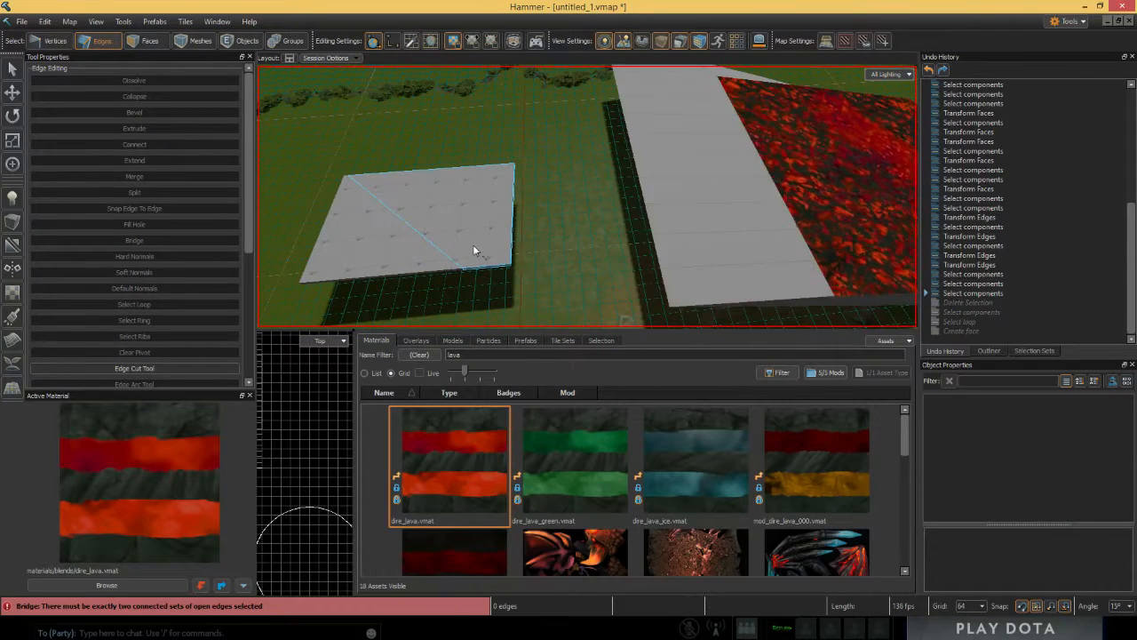
{"action": "scroll", "coordinate": [148, 184], "scroll_direction": "down", "scroll_amount": 2}
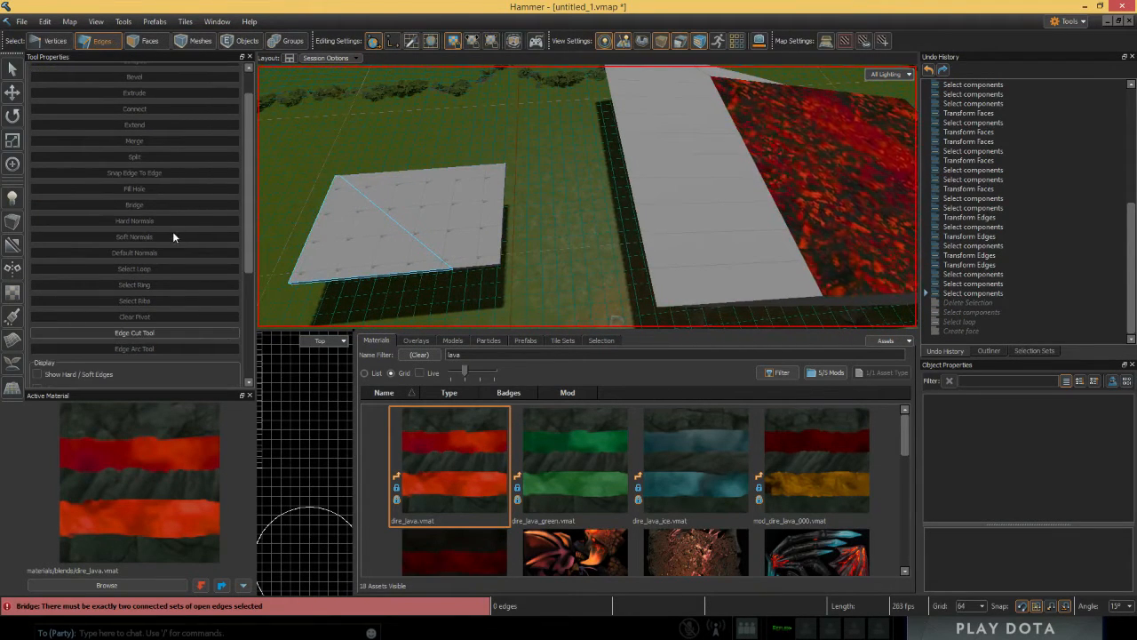
{"action": "scroll", "coordinate": [245, 226], "scroll_direction": "up", "scroll_amount": 2}
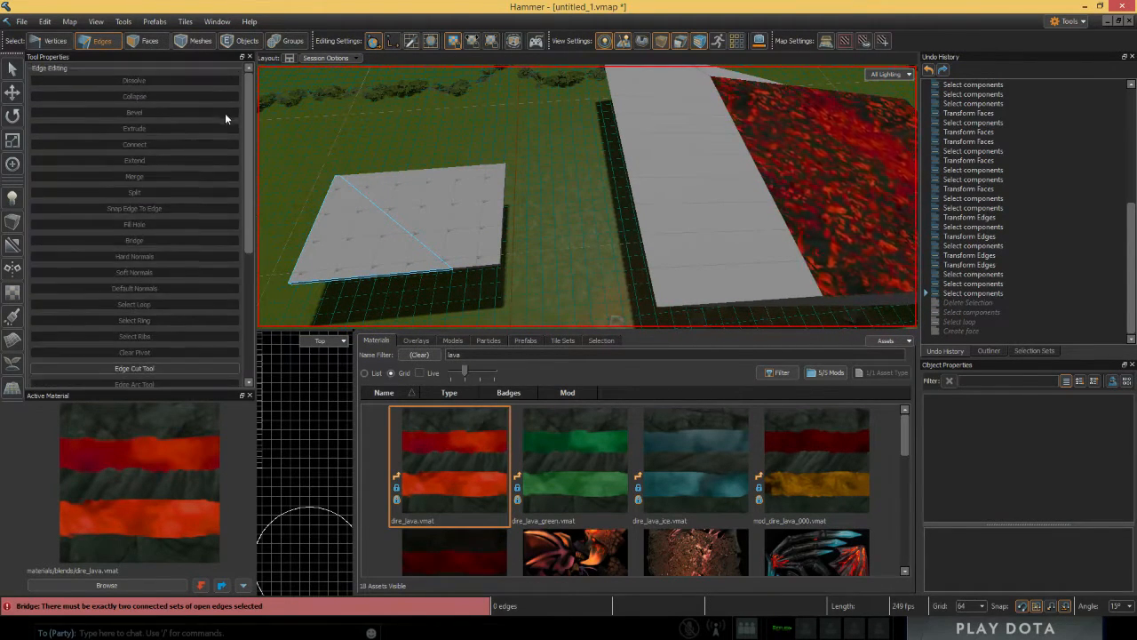
Step: In vertex selection mode, raise the lava top's corner vertex beside the gray face to Z 960, and deselect it
{"action": "right_click_drag", "start_coordinate": [493, 162], "coordinate": [189, 172]}
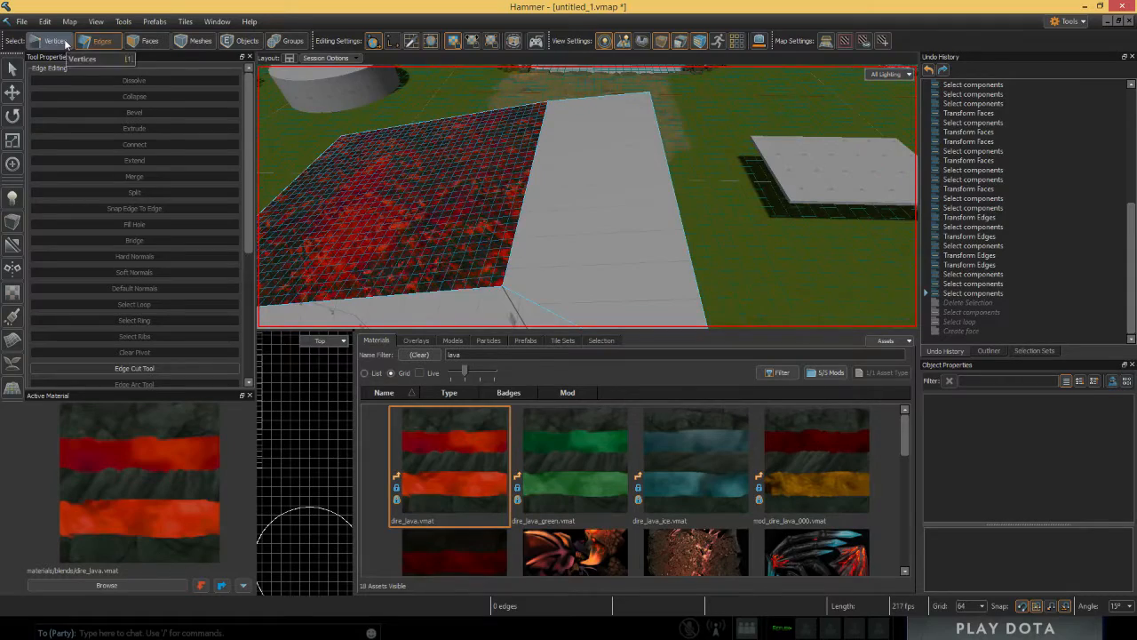
{"action": "left_click", "coordinate": [55, 41]}
{"action": "right_click_drag", "start_coordinate": [462, 178], "coordinate": [561, 186]}
{"action": "left_click", "coordinate": [561, 156]}
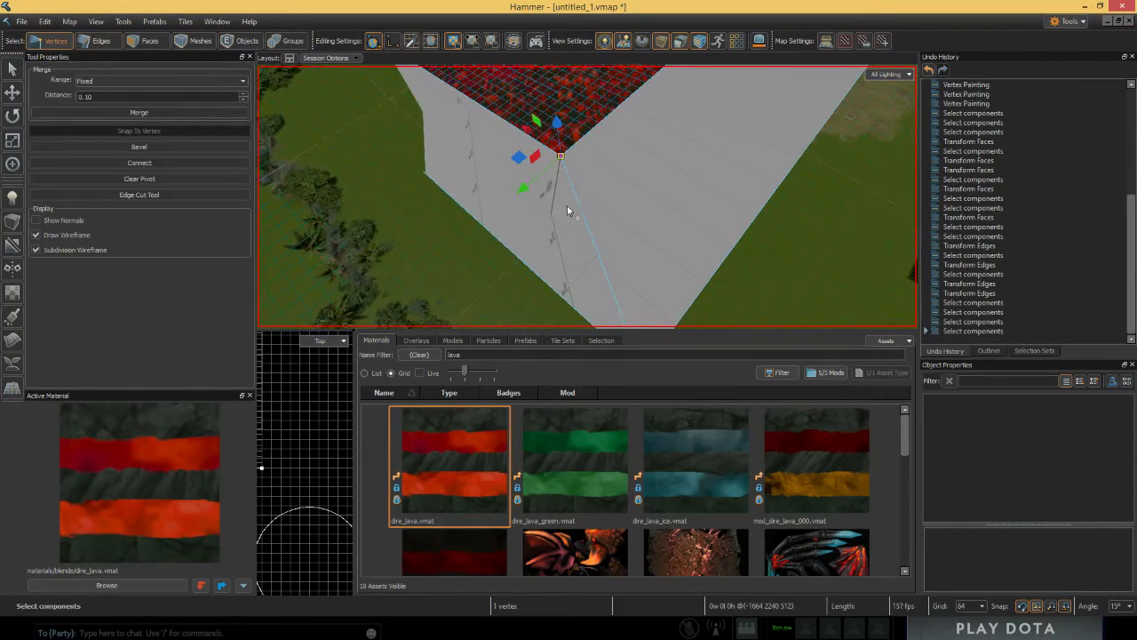
{"action": "left_click_drag", "start_coordinate": [558, 135], "coordinate": [557, 83]}
{"action": "right_click_drag", "start_coordinate": [525, 75], "coordinate": [808, 227]}
{"action": "left_click_drag", "start_coordinate": [837, 215], "coordinate": [848, 134]}
{"action": "right_click_drag", "start_coordinate": [848, 133], "coordinate": [245, 128]}
{"action": "right_click_drag", "start_coordinate": [671, 283], "coordinate": [524, 258]}
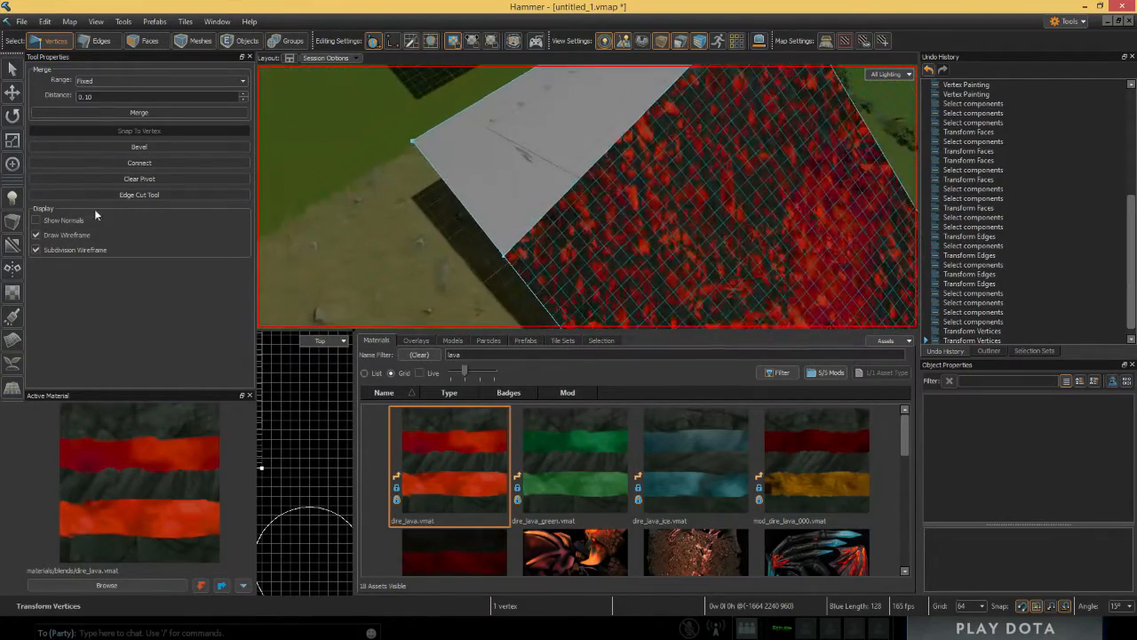
{"action": "left_click", "coordinate": [657, 227]}
Step: Select the lava top face, try subdivision Levels 4 down to 1 on it, and set it back to Level 5
{"action": "right_click_drag", "start_coordinate": [605, 223], "coordinate": [568, 177]}
{"action": "left_click", "coordinate": [147, 42]}
{"action": "left_click", "coordinate": [575, 191]}
{"action": "scroll", "coordinate": [176, 301], "scroll_direction": "down", "scroll_amount": 3}
{"action": "right_click_drag", "start_coordinate": [429, 227], "coordinate": [586, 228]}
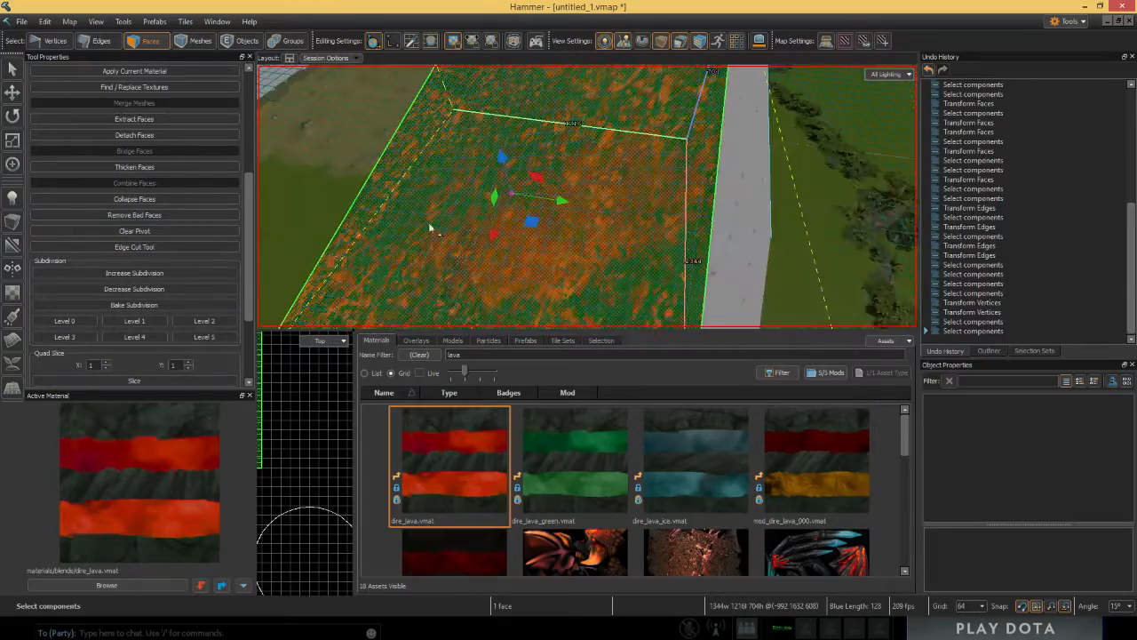
{"action": "left_click", "coordinate": [187, 338]}
{"action": "left_click", "coordinate": [153, 337]}
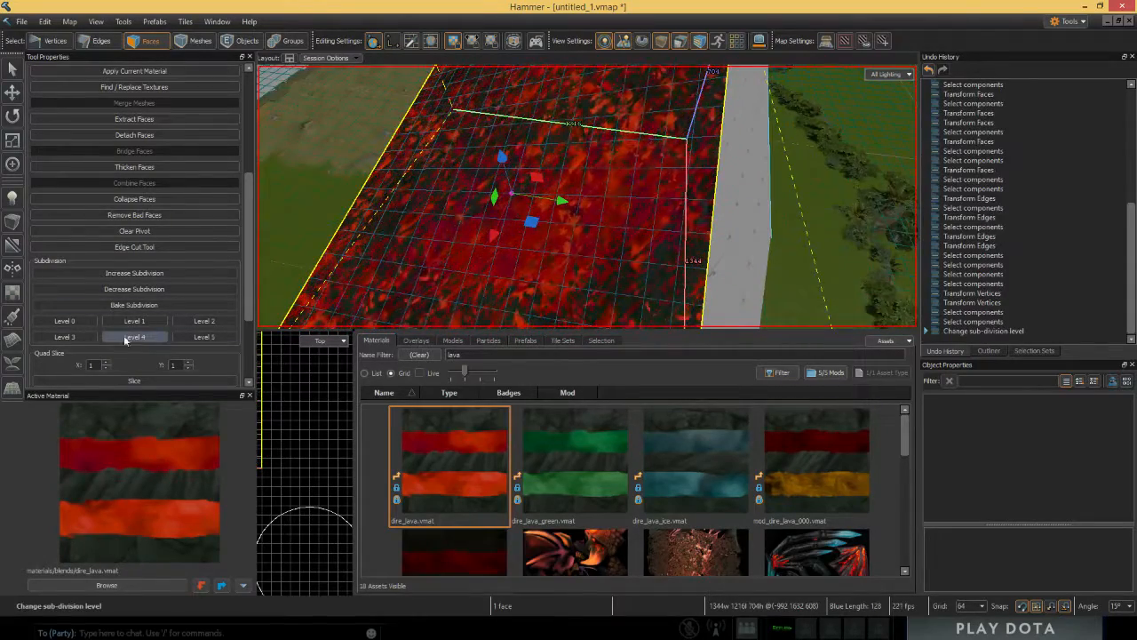
{"action": "left_click", "coordinate": [76, 335]}
{"action": "left_click", "coordinate": [202, 321]}
{"action": "left_click", "coordinate": [157, 322]}
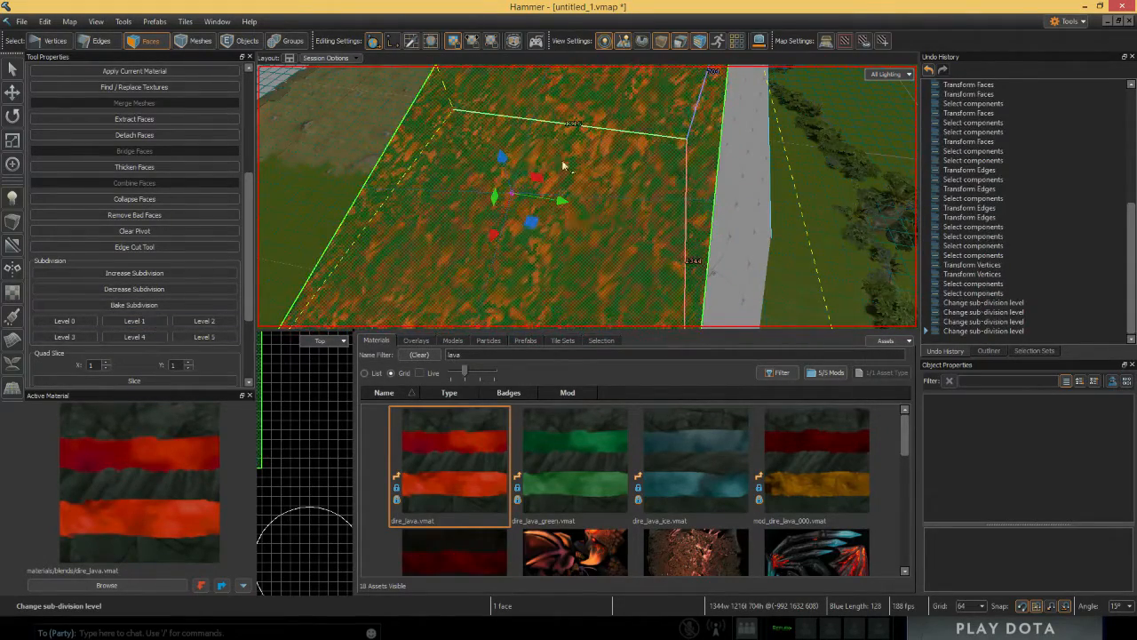
{"action": "left_click", "coordinate": [187, 338]}
{"action": "left_click", "coordinate": [185, 340]}
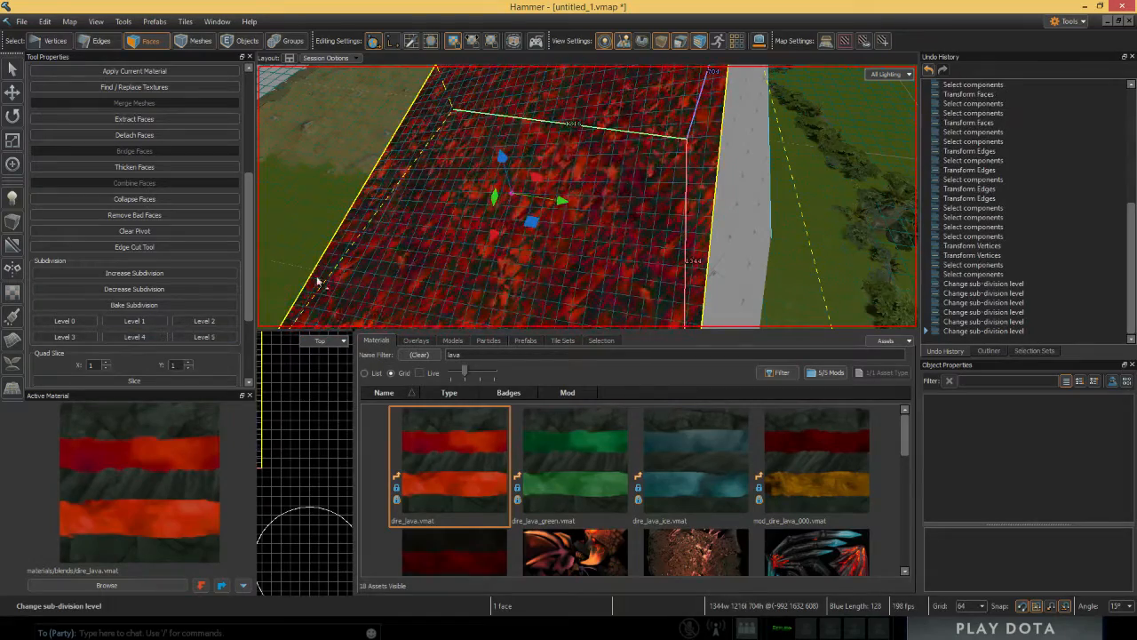
Step: Bake the lava face's subdivision into separate faces and select a single one of them
{"action": "left_click_drag", "start_coordinate": [587, 195], "coordinate": [497, 191], "text": "alt"}
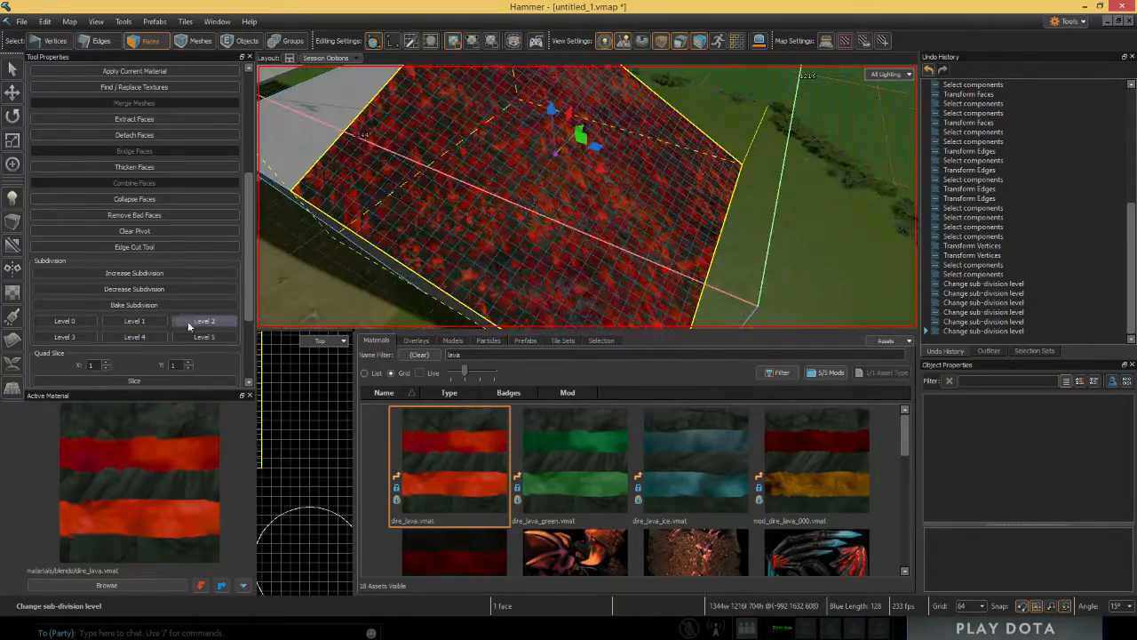
{"action": "left_click", "coordinate": [173, 305]}
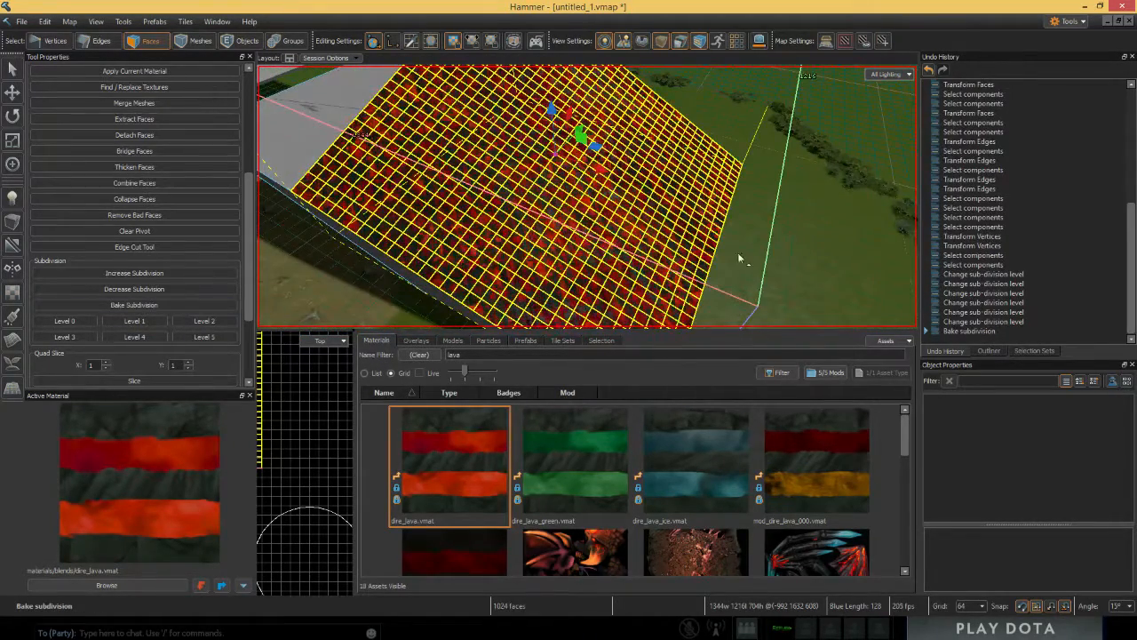
{"action": "left_click", "coordinate": [613, 216]}
{"action": "mouse_move", "coordinate": [613, 216]}
{"action": "left_mouse_down", "text": "alt"}
{"action": "mouse_move", "coordinate": [585, 228]}
{"action": "mouse_move", "coordinate": [573, 281]}
{"action": "mouse_move", "coordinate": [655, 286]}
{"action": "left_mouse_up", "text": "alt"}
{"action": "left_click", "coordinate": [559, 231]}
Step: Try subdivision Level 4 on the selected small face and undo it
{"action": "mouse_move", "coordinate": [583, 159]}
{"action": "left_mouse_down", "text": "alt"}
{"action": "mouse_move", "coordinate": [559, 231]}
{"action": "mouse_move", "coordinate": [503, 241]}
{"action": "mouse_move", "coordinate": [441, 383]}
{"action": "left_mouse_up", "text": "alt"}
{"action": "scroll", "coordinate": [160, 325], "scroll_direction": "down", "scroll_amount": 2}
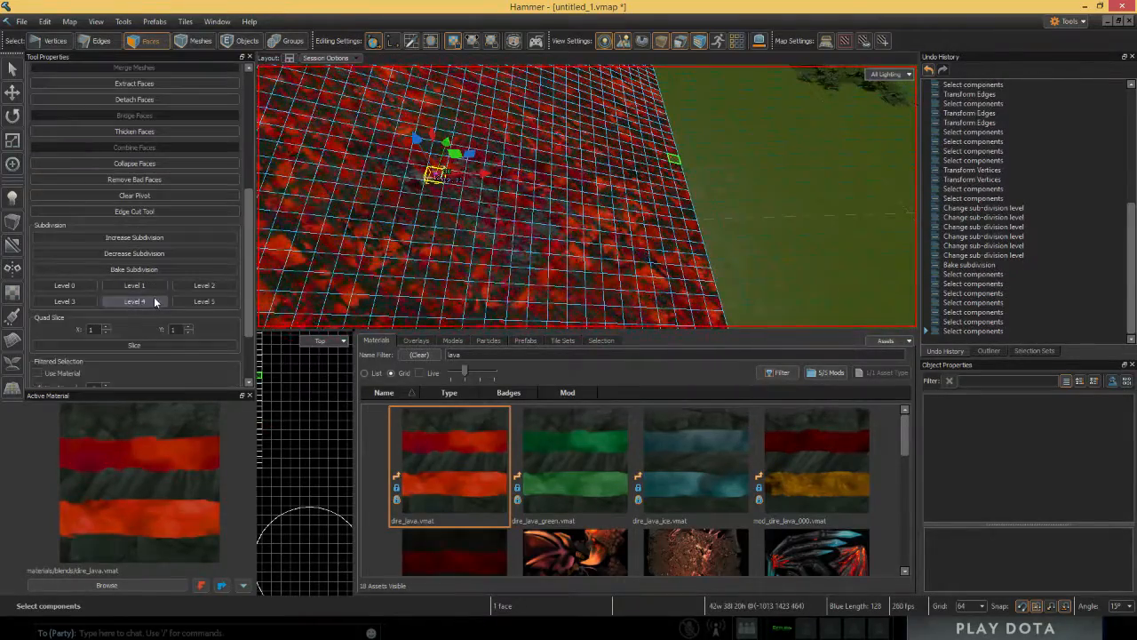
{"action": "left_click", "coordinate": [153, 297]}
{"action": "key", "text": "w"}
{"action": "right_click_drag", "start_coordinate": [582, 282], "coordinate": [563, 236]}
{"action": "scroll", "coordinate": [560, 234], "scroll_direction": "down", "scroll_amount": 8}
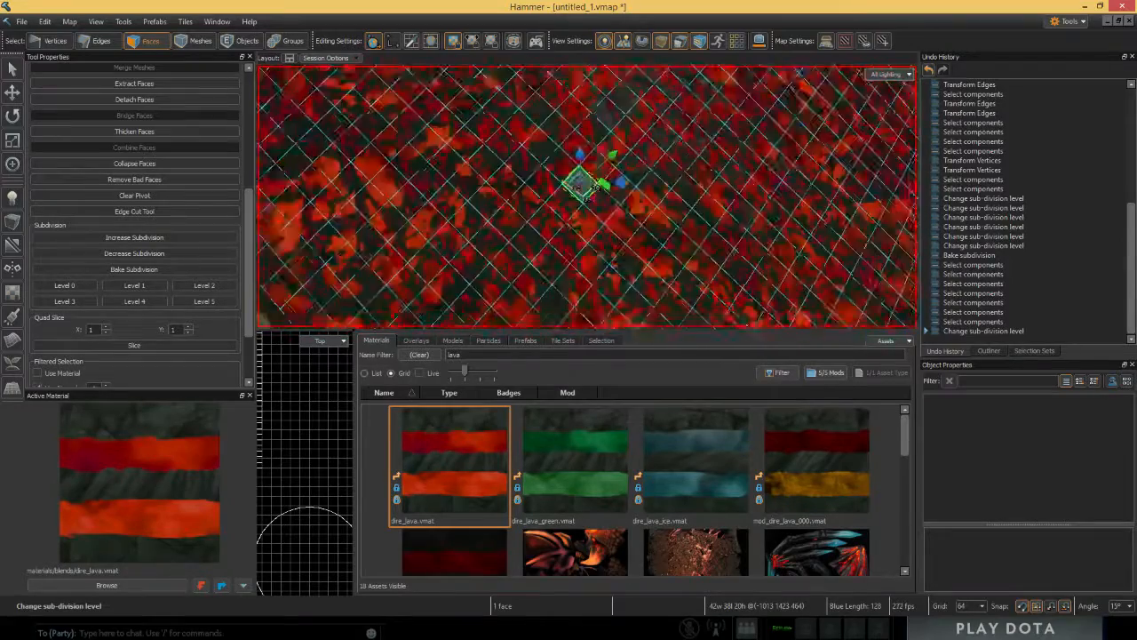
{"action": "key", "text": "ctrl+z"}
{"action": "mouse_move", "coordinate": [520, 310]}
{"action": "right_mouse_down"}
{"action": "mouse_move", "coordinate": [569, 198]}
{"action": "mouse_move", "coordinate": [532, 258]}
{"action": "mouse_move", "coordinate": [546, 222]}
{"action": "mouse_move", "coordinate": [622, 209]}
{"action": "mouse_move", "coordinate": [515, 310]}
{"action": "right_mouse_up"}
{"action": "key", "text": "s"}
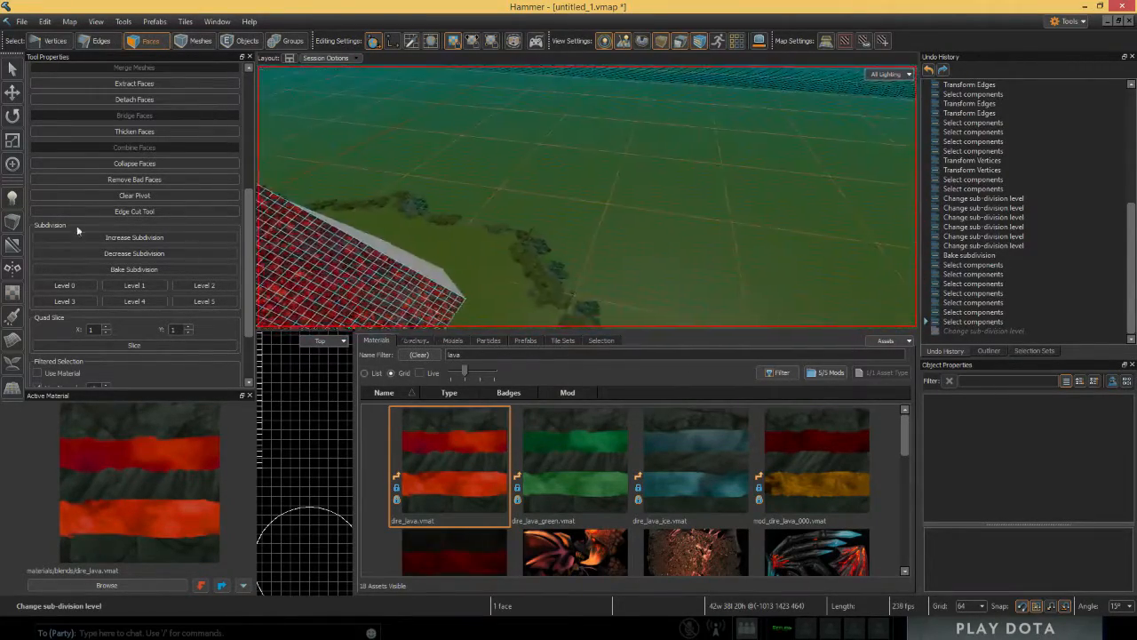
Step: Create a new flat block about 5760 by 3648 units and 64 units high on the open ground beside the lava block
{"action": "left_click", "coordinate": [12, 223]}
{"action": "left_click_drag", "start_coordinate": [451, 105], "coordinate": [888, 270]}
{"action": "key", "text": "w"}
{"action": "mouse_move", "coordinate": [830, 287]}
{"action": "right_mouse_down"}
{"action": "mouse_move", "coordinate": [773, 284]}
{"action": "mouse_move", "coordinate": [826, 289]}
{"action": "right_mouse_up"}
{"action": "key", "text": "Return"}
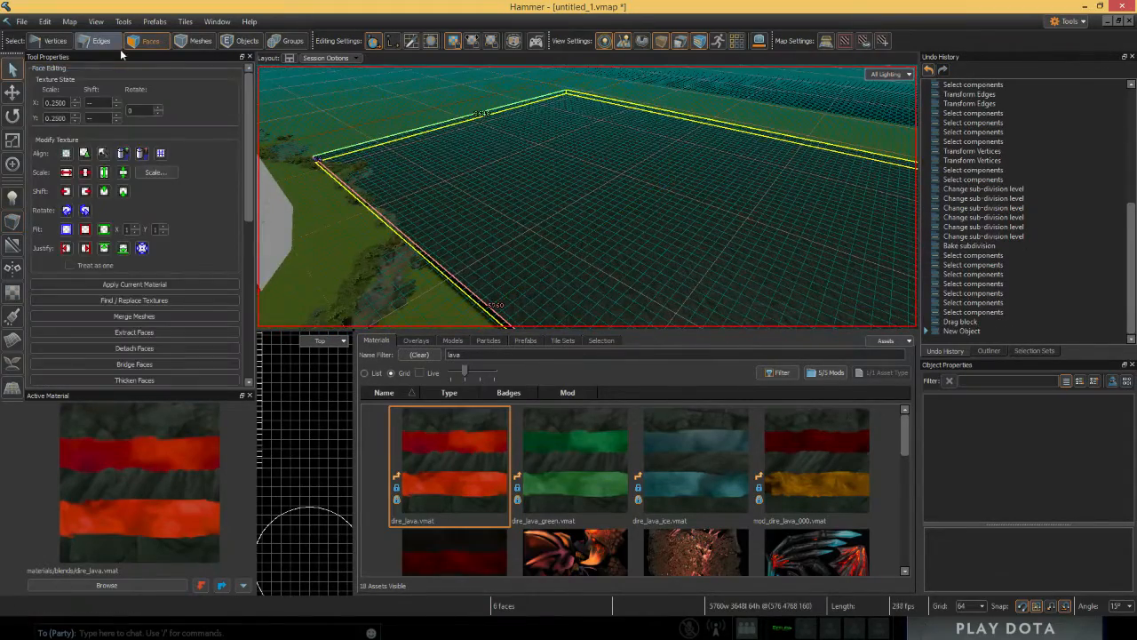
Step: Select the new flat block's top face and apply the dire_lava.vmat material to it
{"action": "left_click", "coordinate": [458, 173]}
{"action": "right_click_drag", "start_coordinate": [457, 173], "coordinate": [406, 219]}
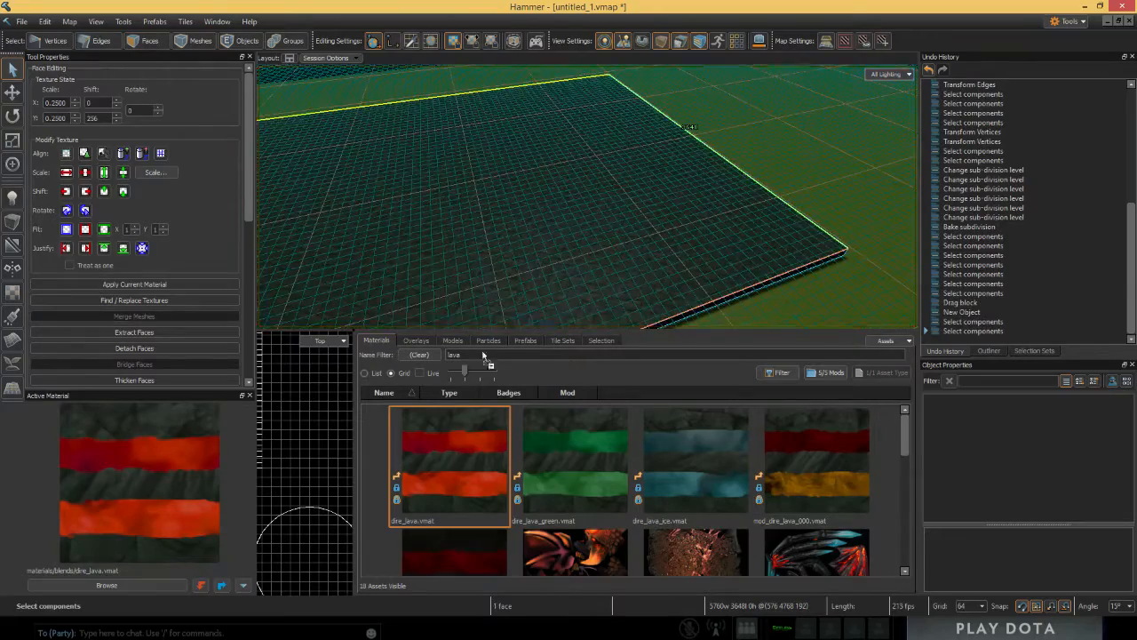
{"action": "left_click_drag", "start_coordinate": [482, 354], "coordinate": [497, 222]}
{"action": "right_click_drag", "start_coordinate": [497, 222], "coordinate": [525, 220]}
Step: Select the flat block's large top face again and set its subdivision to Level 5
{"action": "left_click", "coordinate": [592, 221]}
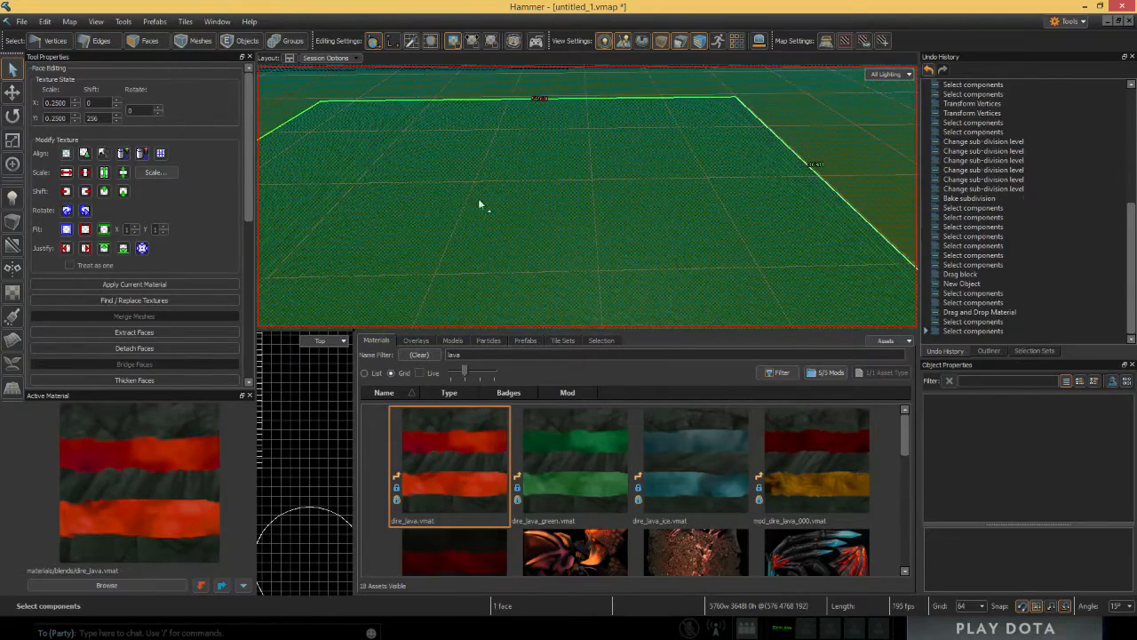
{"action": "scroll", "coordinate": [224, 342], "scroll_direction": "down", "scroll_amount": 3}
{"action": "left_click", "coordinate": [205, 372]}
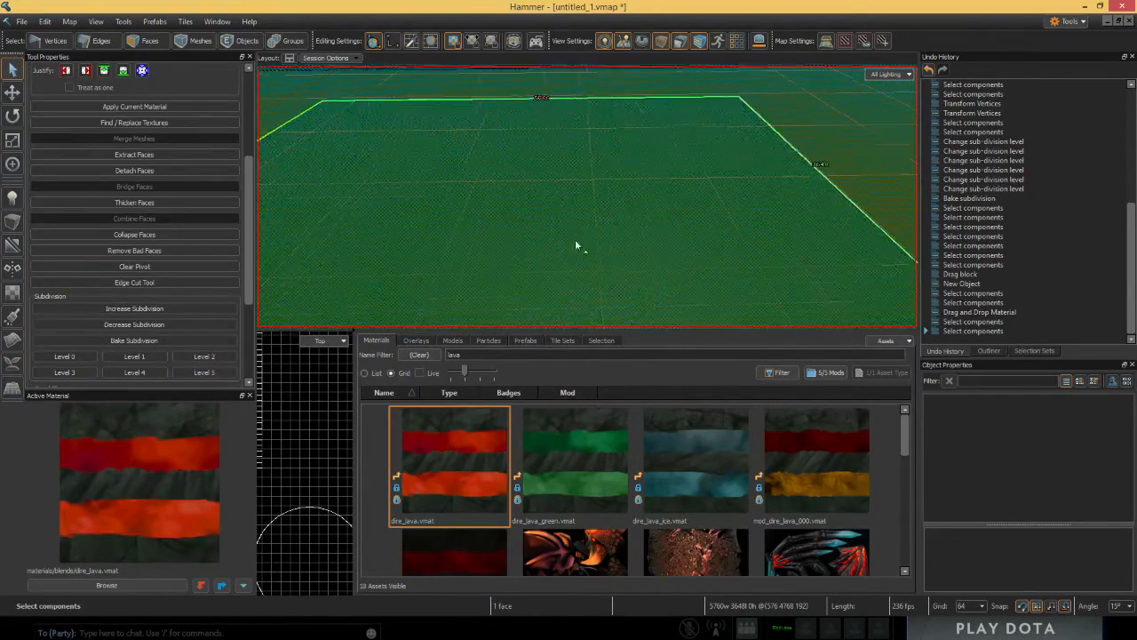
{"action": "left_click", "coordinate": [197, 376]}
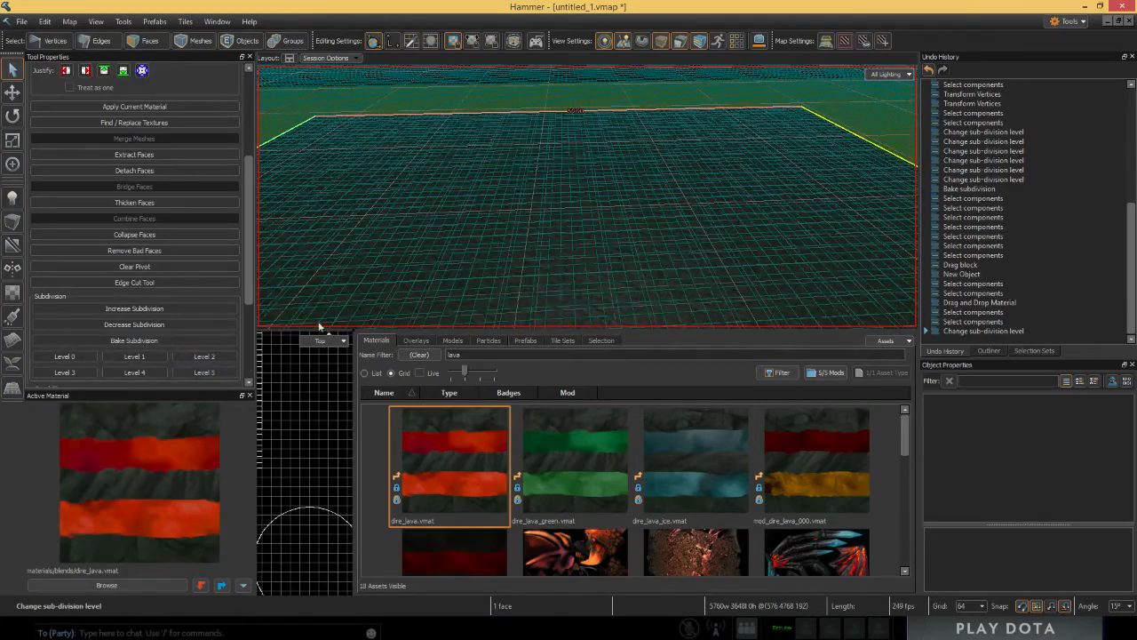
Step: Bake the subdivision of the flat block's large top face into separate mesh faces
{"action": "right_click_drag", "start_coordinate": [524, 222], "coordinate": [500, 193]}
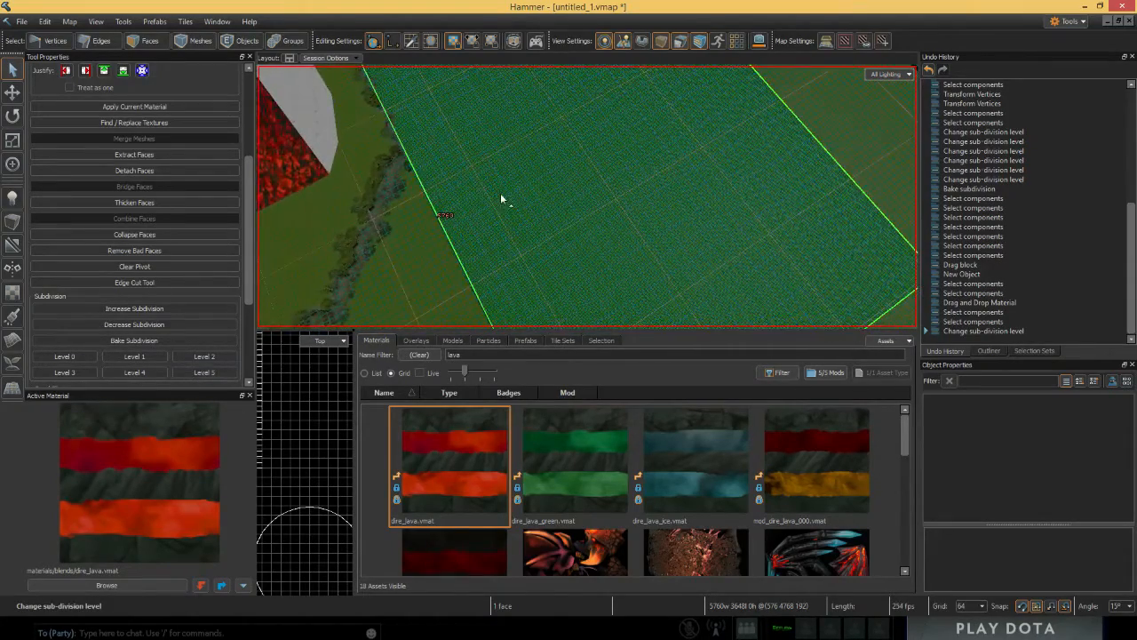
{"action": "key", "text": "w"}
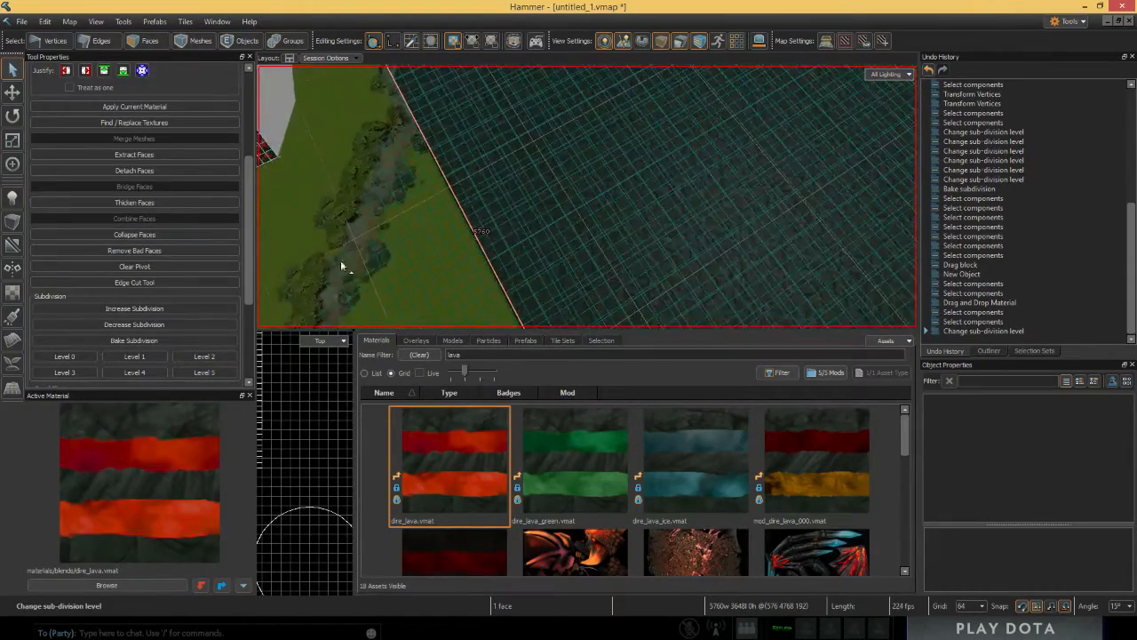
{"action": "left_click", "coordinate": [155, 340]}
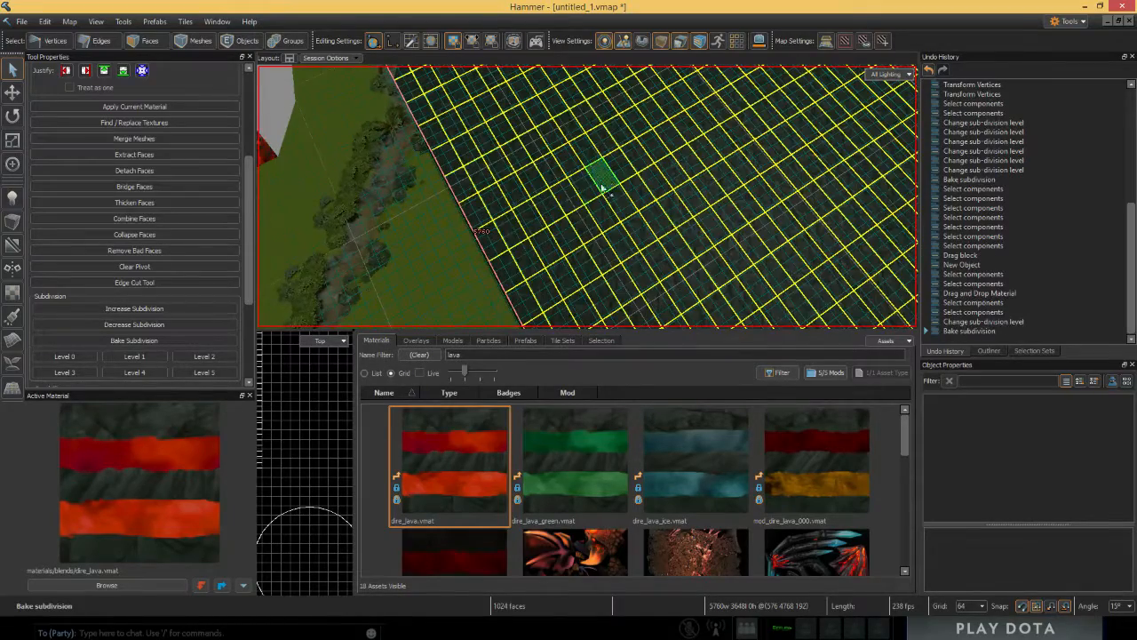
Step: Select a row of eight faces on the baked top surface and raise their subdivision level
{"action": "right_click_drag", "start_coordinate": [584, 182], "coordinate": [587, 202]}
{"action": "left_click_drag", "start_coordinate": [577, 216], "coordinate": [769, 240]}
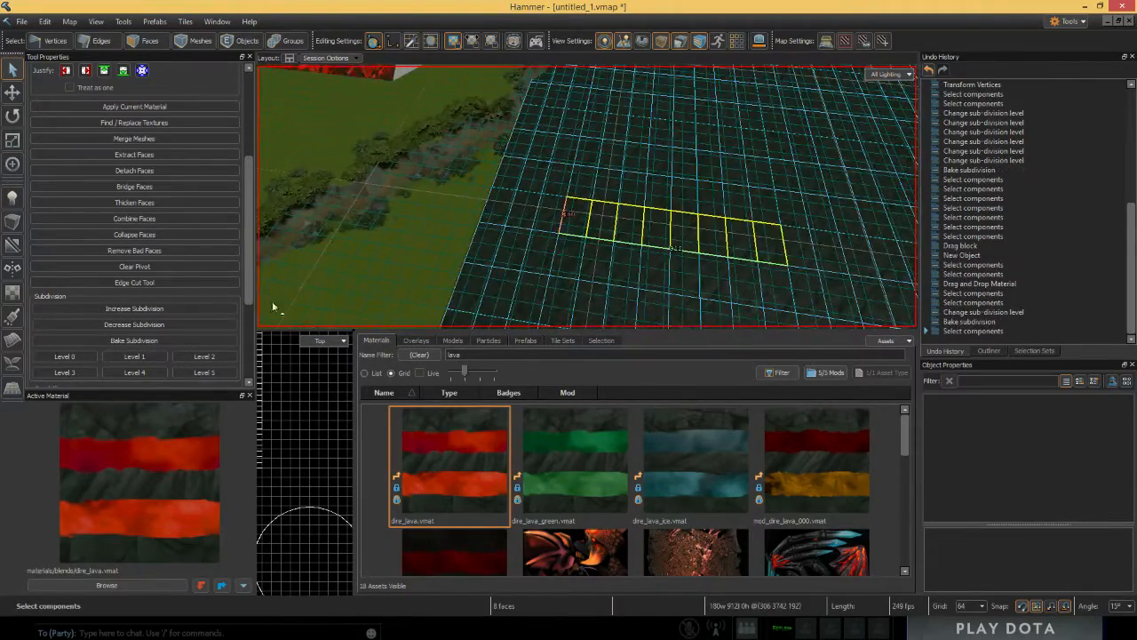
{"action": "key", "text": "d"}
{"action": "key", "text": "w"}
{"action": "key", "text": "a"}
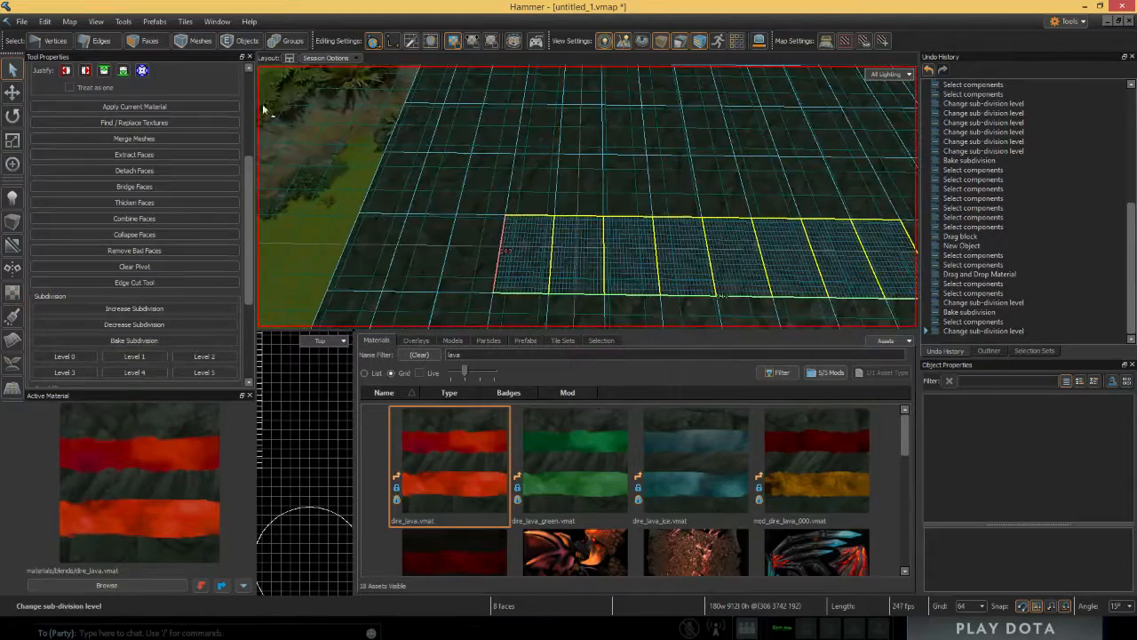
Step: Add the flat block to the paintable objects and blend-paint red lava over the subdivided strip and surrounding faces, varying the brush radius
{"action": "left_click", "coordinate": [12, 316]}
{"action": "key", "text": "d"}
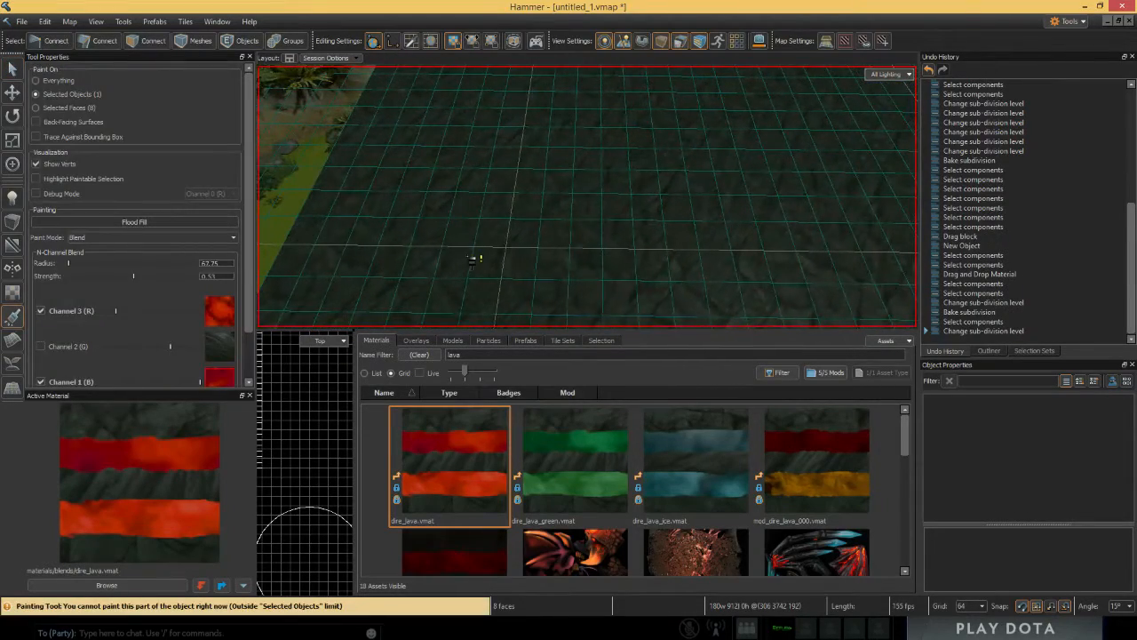
{"action": "left_click", "coordinate": [472, 260]}
{"action": "left_click_drag", "start_coordinate": [479, 256], "coordinate": [601, 253]}
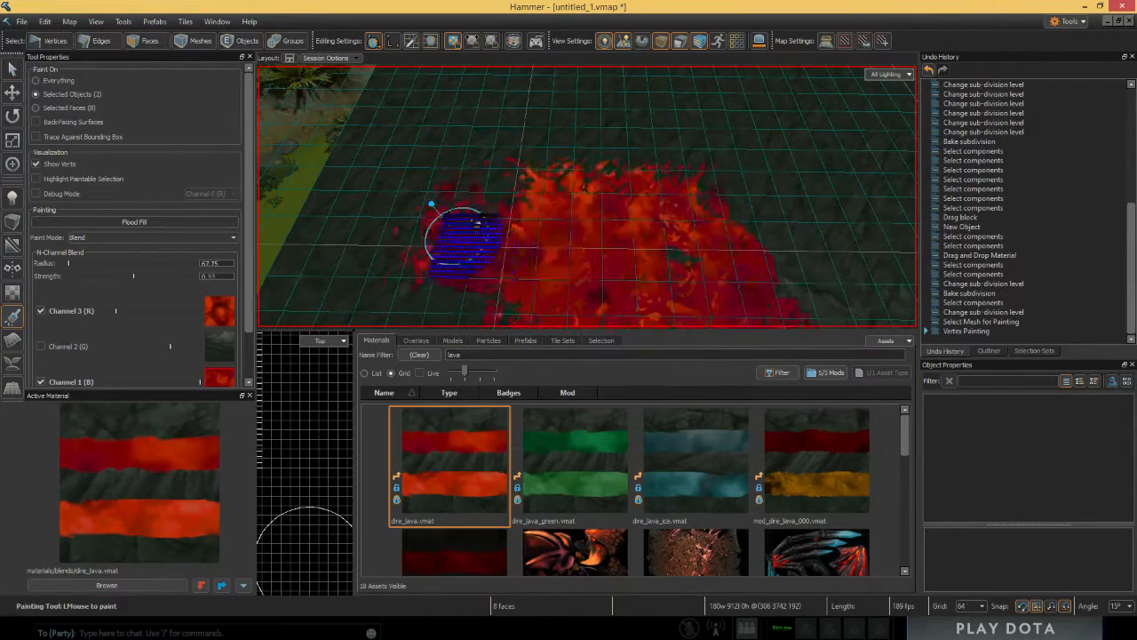
{"action": "middle_click_drag", "start_coordinate": [527, 256], "coordinate": [508, 256]}
{"action": "mouse_move", "coordinate": [507, 249]}
{"action": "left_mouse_down"}
{"action": "mouse_move", "coordinate": [539, 256]}
{"action": "mouse_move", "coordinate": [536, 235]}
{"action": "left_mouse_up"}
{"action": "left_click_drag", "start_coordinate": [621, 253], "coordinate": [719, 269]}
{"action": "left_click_drag", "start_coordinate": [587, 237], "coordinate": [622, 239], "text": "shift"}
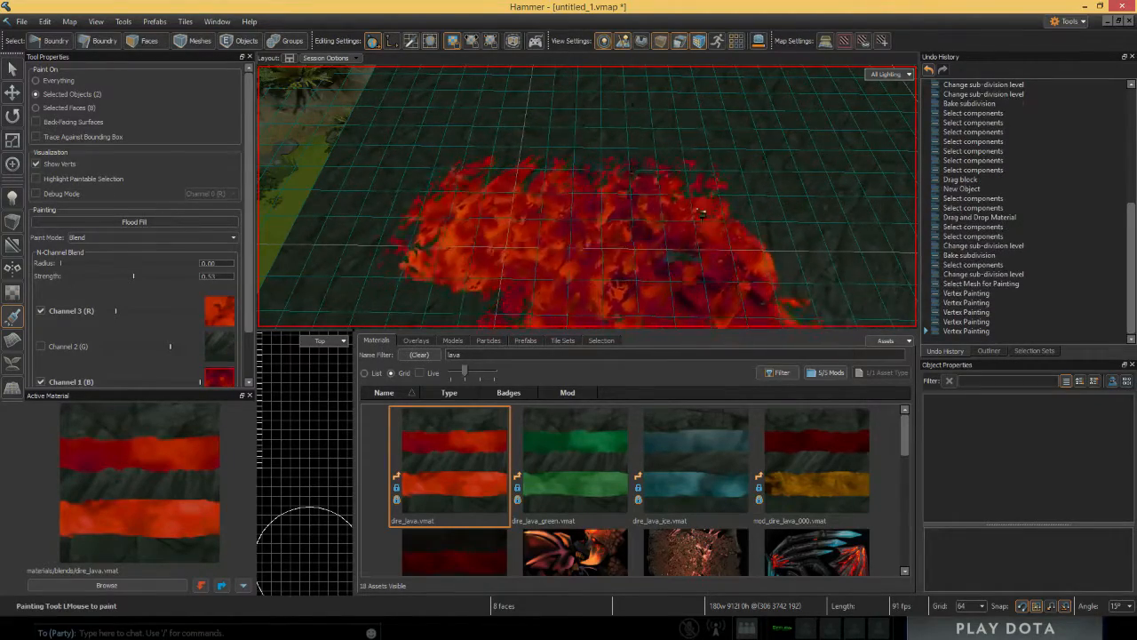
{"action": "right_click_drag", "start_coordinate": [622, 240], "coordinate": [710, 226]}
{"action": "left_click", "coordinate": [419, 254]}
Step: Examine the surrounding map terrain, moving from the lava-painted block out to the grass areas and the riverbed
{"action": "mouse_move", "coordinate": [418, 254]}
{"action": "right_mouse_down"}
{"action": "mouse_move", "coordinate": [338, 311]}
{"action": "mouse_move", "coordinate": [331, 222]}
{"action": "mouse_move", "coordinate": [275, 253]}
{"action": "right_mouse_up"}
{"action": "key", "text": "s"}
{"action": "key", "text": "w"}
{"action": "right_click_drag", "start_coordinate": [514, 89], "coordinate": [414, 198]}
{"action": "key", "text": "s"}
{"action": "key", "text": "s"}
{"action": "key", "text": "w"}
{"action": "key", "text": "s"}
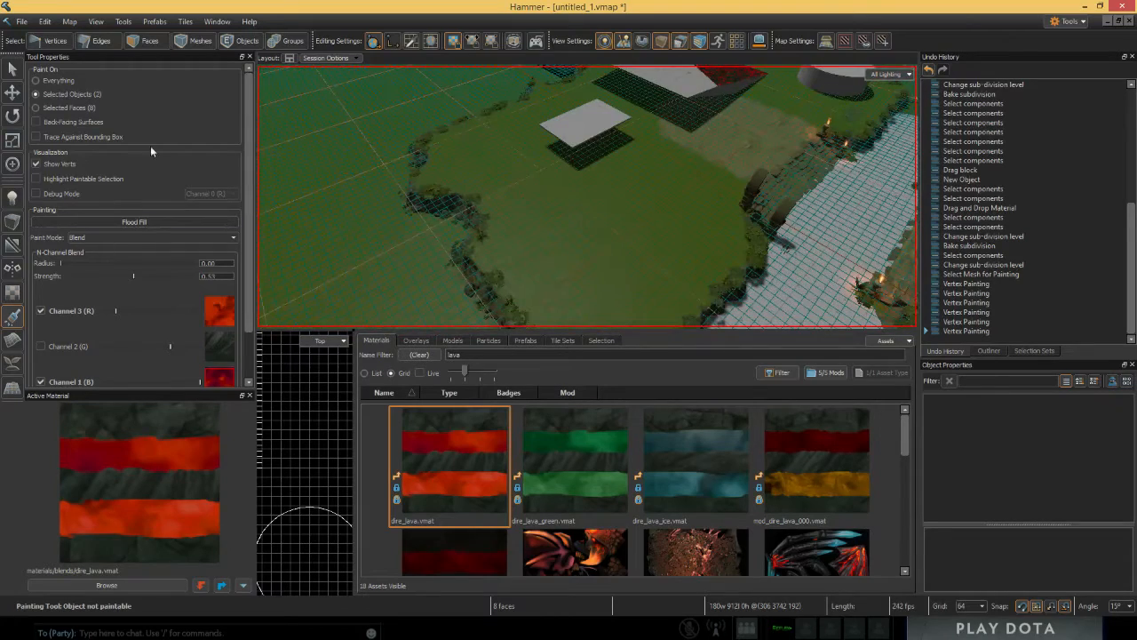
{"action": "mouse_move", "coordinate": [569, 178]}
{"action": "right_mouse_down"}
{"action": "mouse_move", "coordinate": [622, 182]}
{"action": "mouse_move", "coordinate": [627, 164]}
{"action": "mouse_move", "coordinate": [728, 115]}
{"action": "mouse_move", "coordinate": [524, 182]}
{"action": "right_mouse_up"}
{"action": "key", "text": "w"}
{"action": "key", "text": "s"}
{"action": "key", "text": "d"}
{"action": "left_click", "coordinate": [15, 199]}
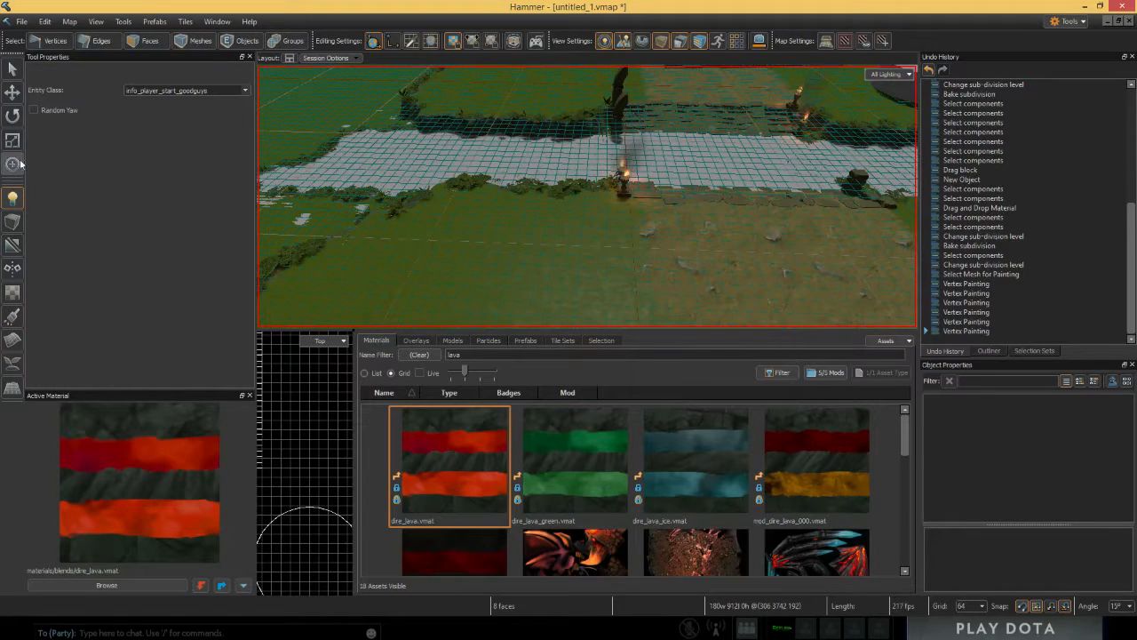
{"action": "left_click", "coordinate": [17, 69]}
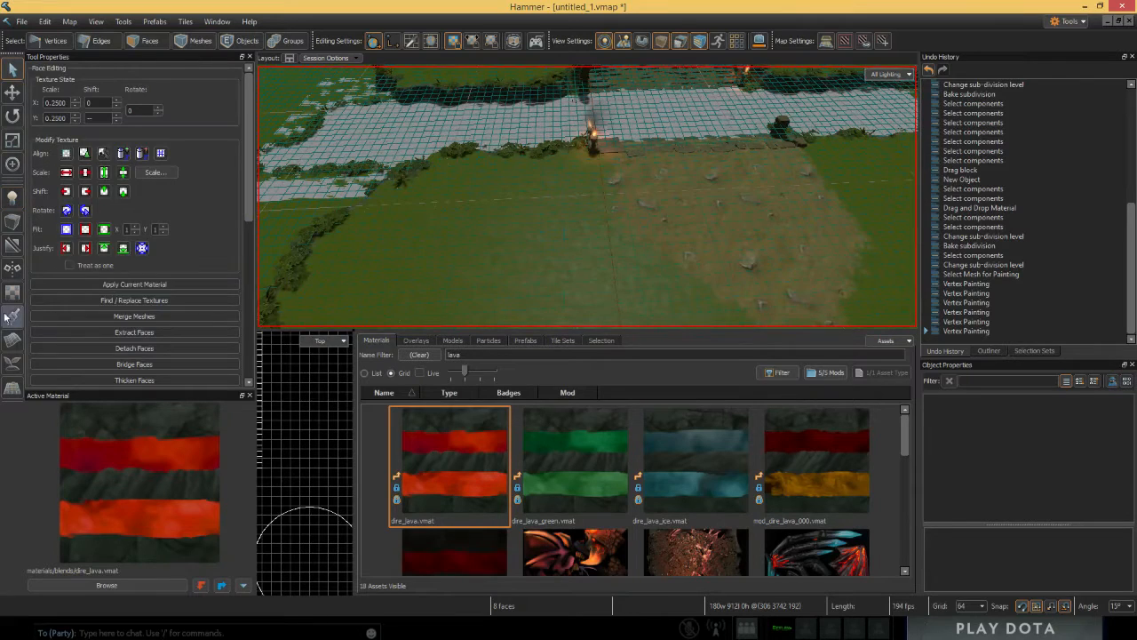
{"action": "left_click", "coordinate": [11, 316]}
{"action": "left_click", "coordinate": [13, 71]}
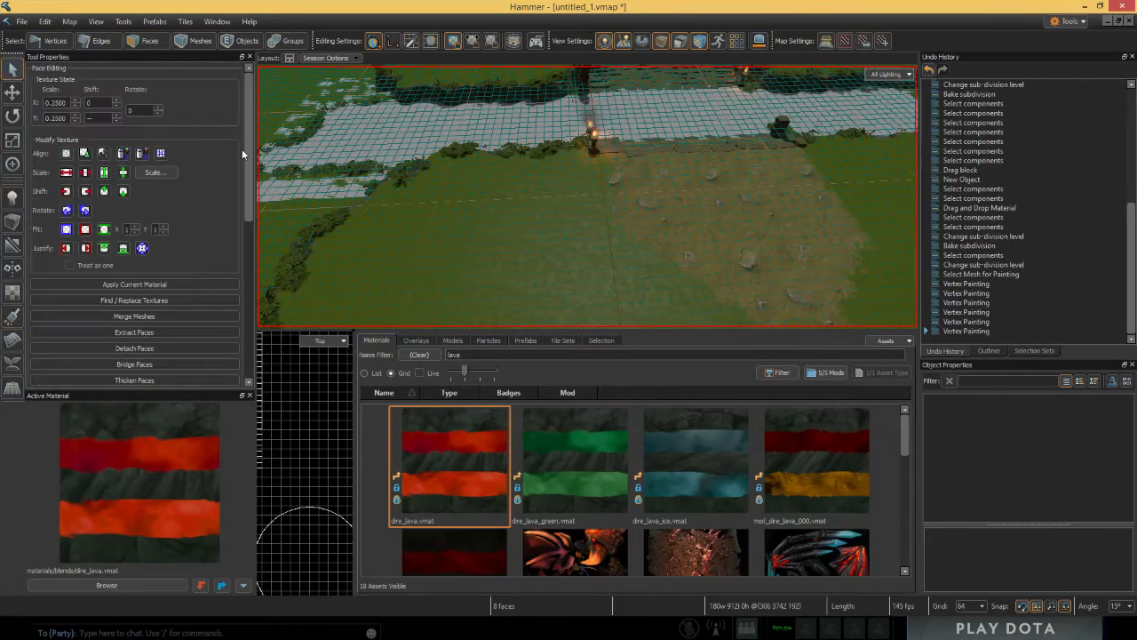
{"action": "right_click_drag", "start_coordinate": [396, 214], "coordinate": [327, 158]}
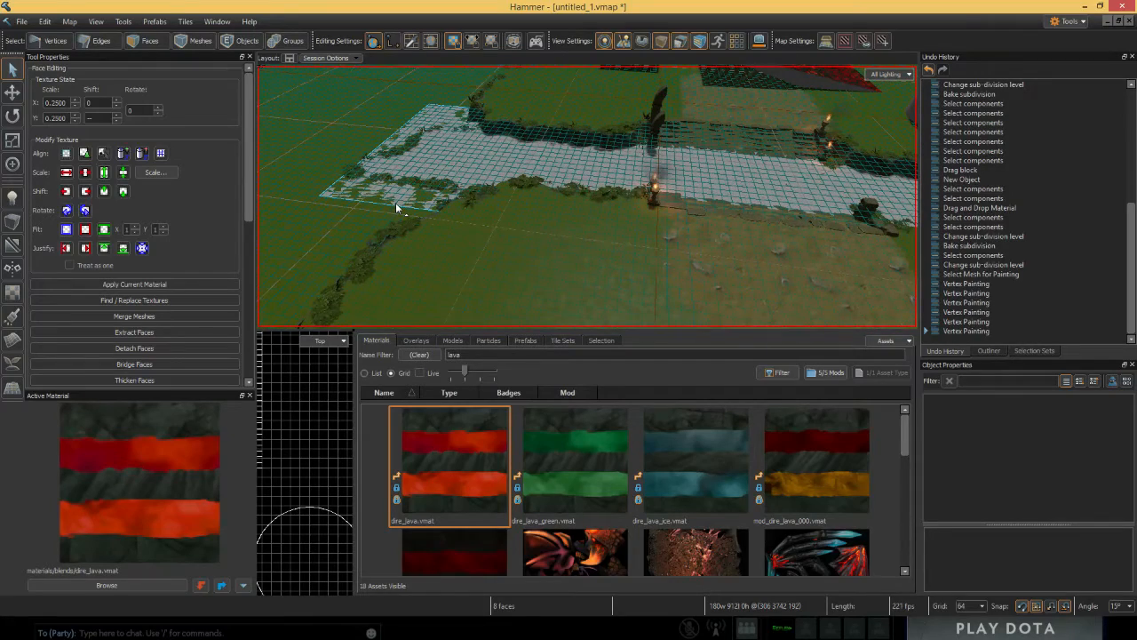